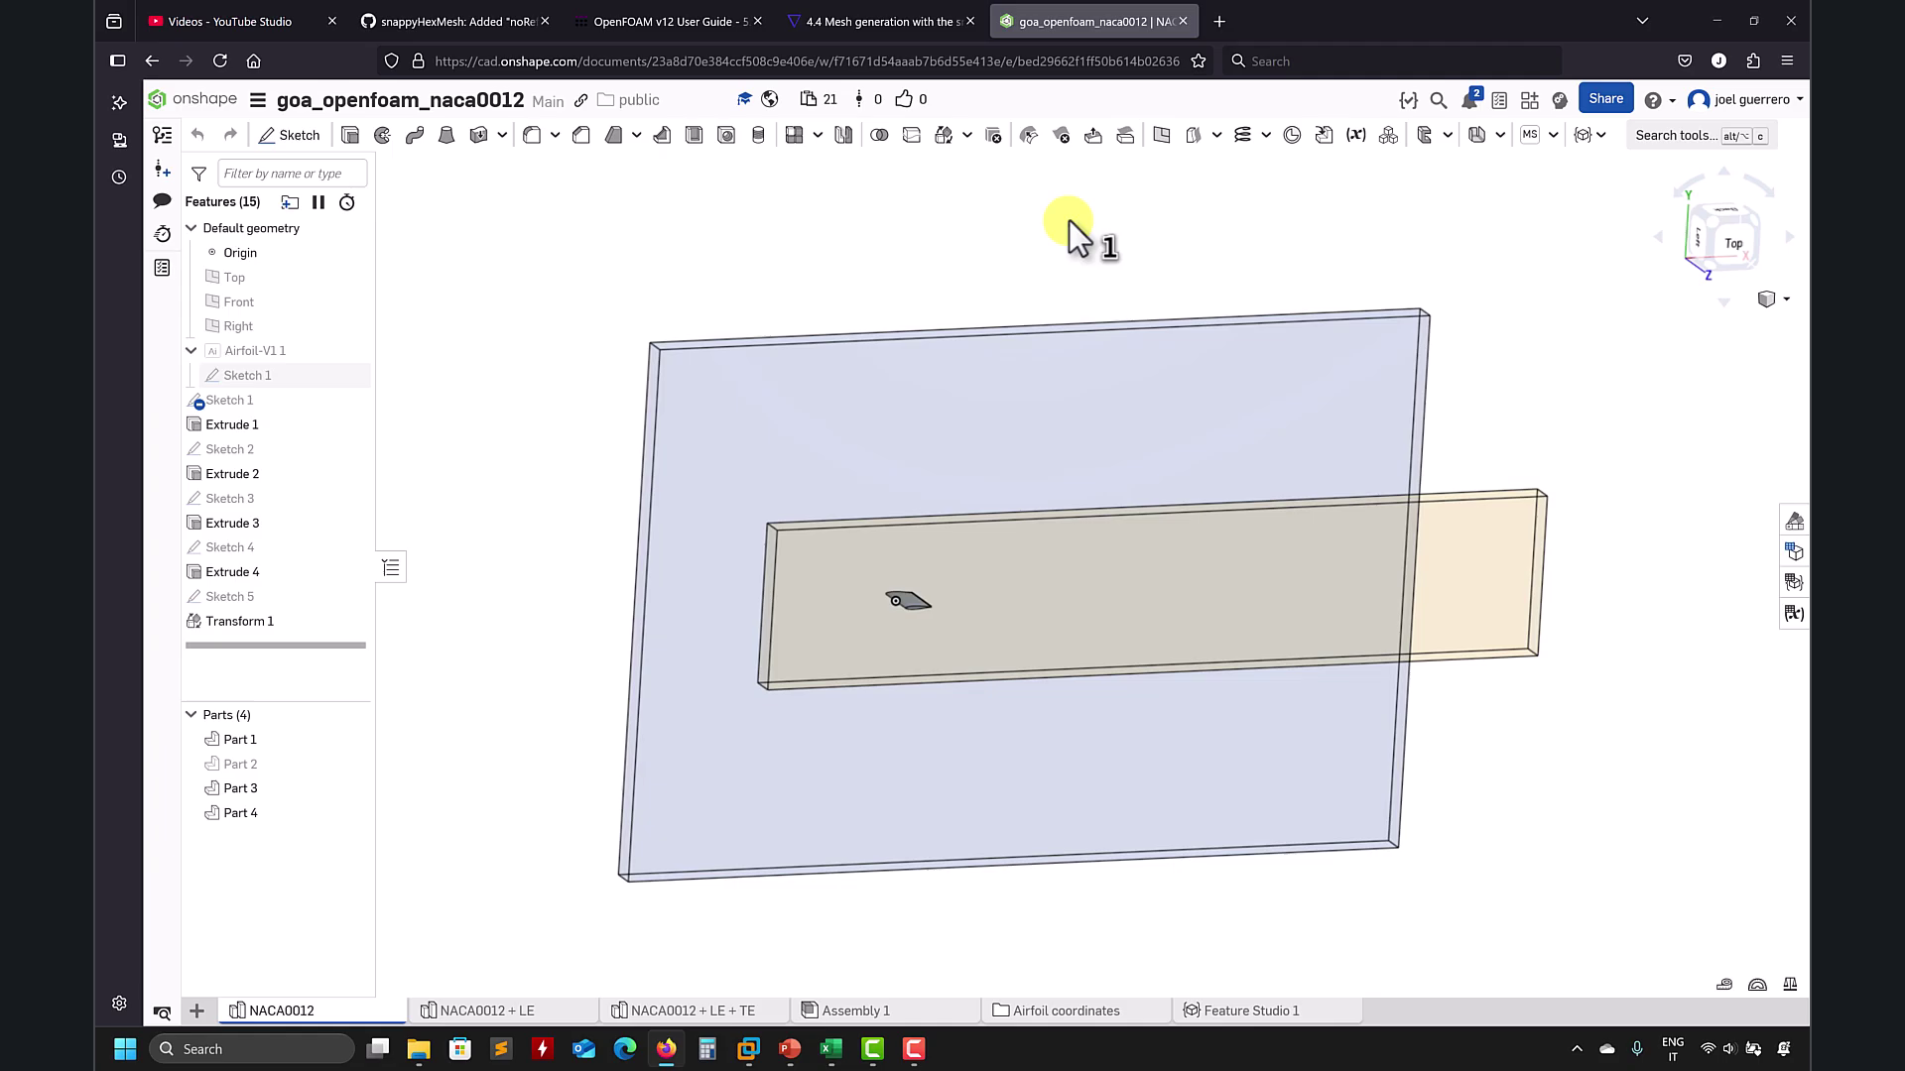
Step: Switch to the OpenSUSE 15.6 virtual machine and close ParaView with its four mesh views
mouse_move(748, 1041)
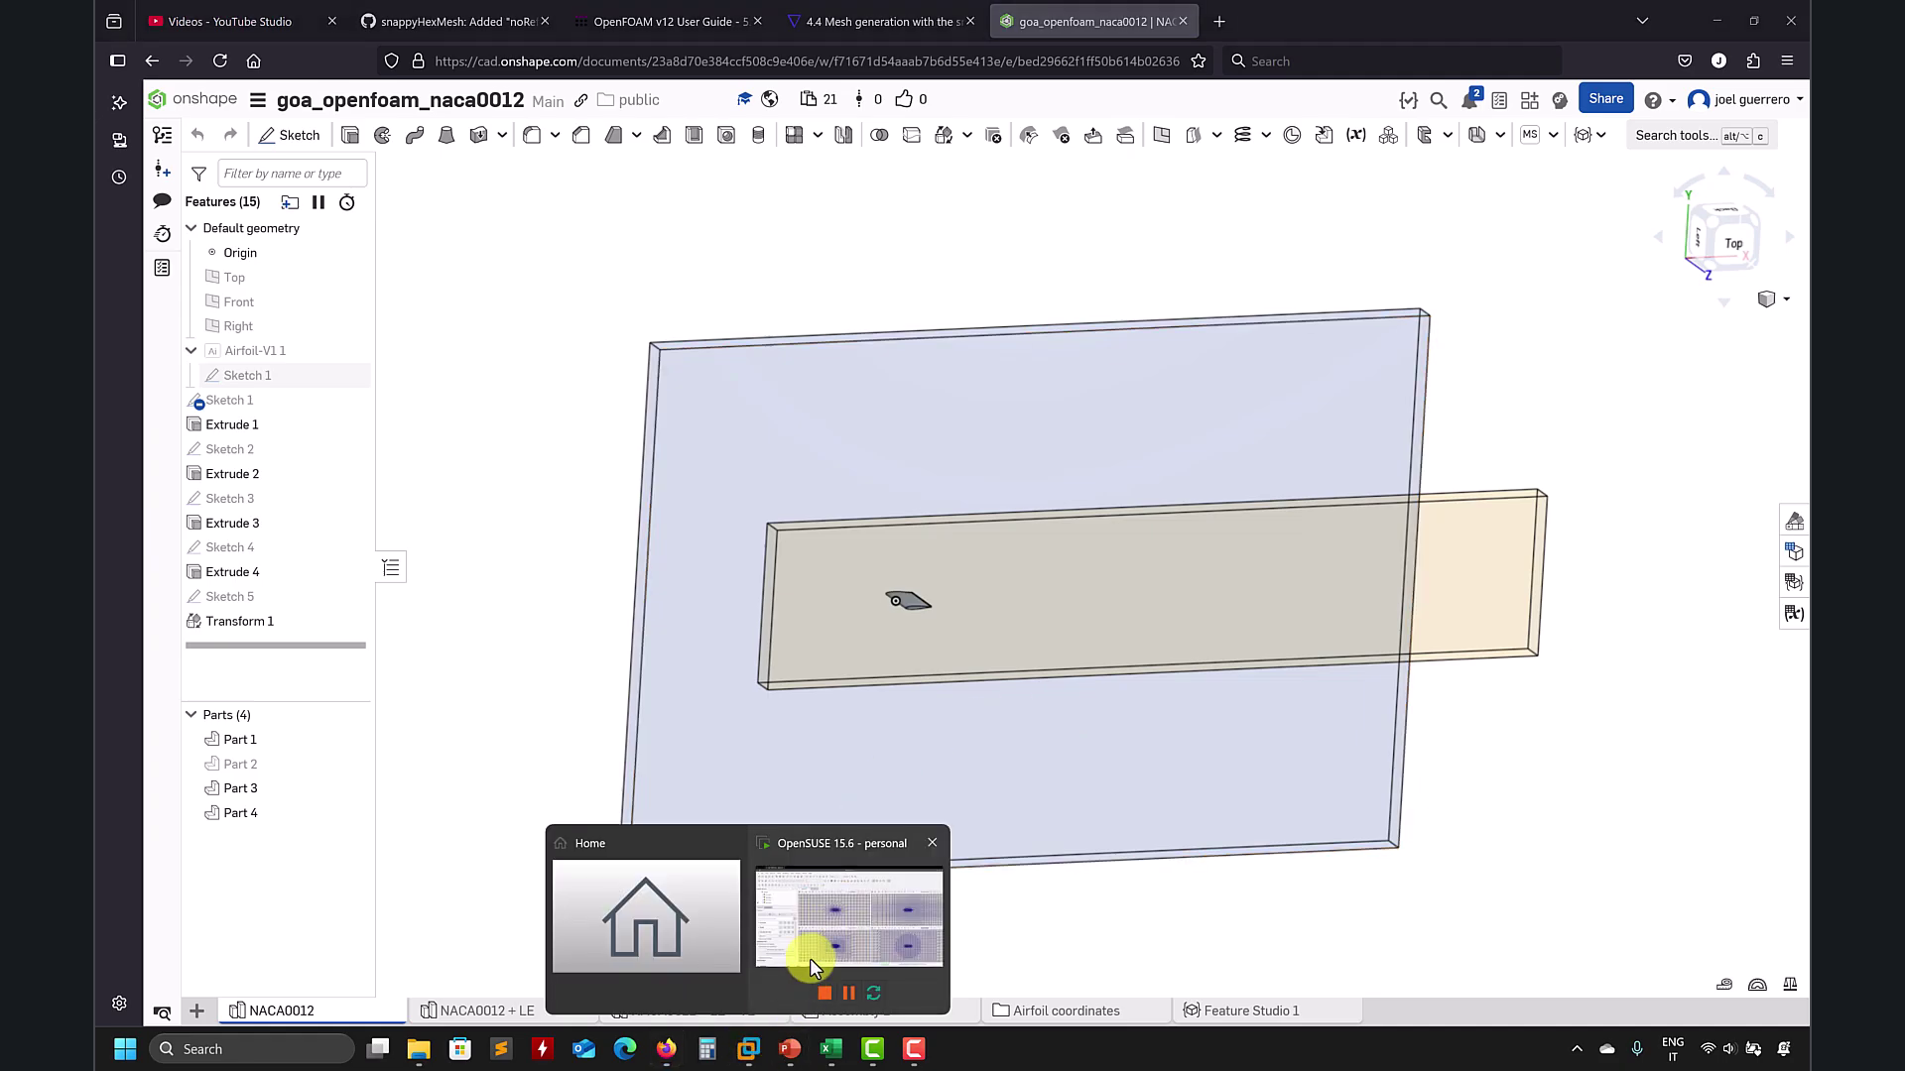
left_click(809, 958)
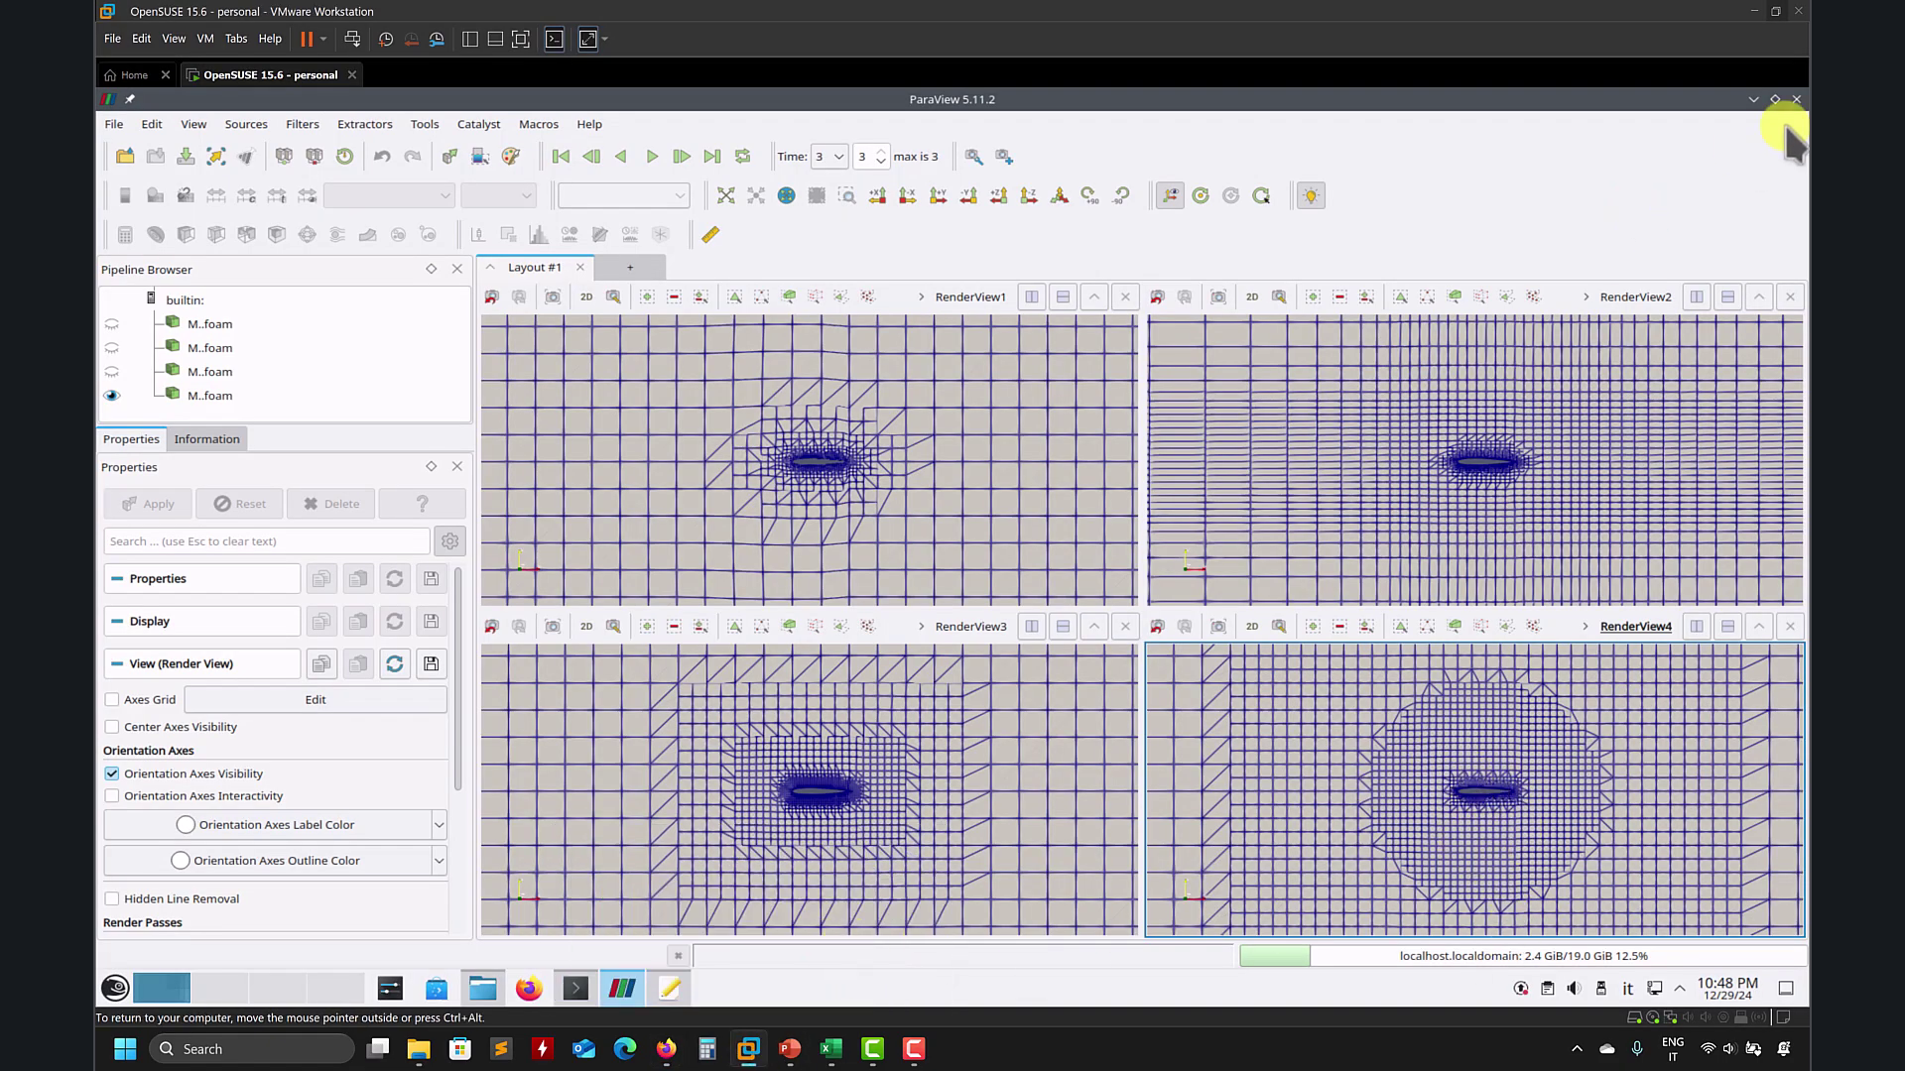
left_click(1795, 99)
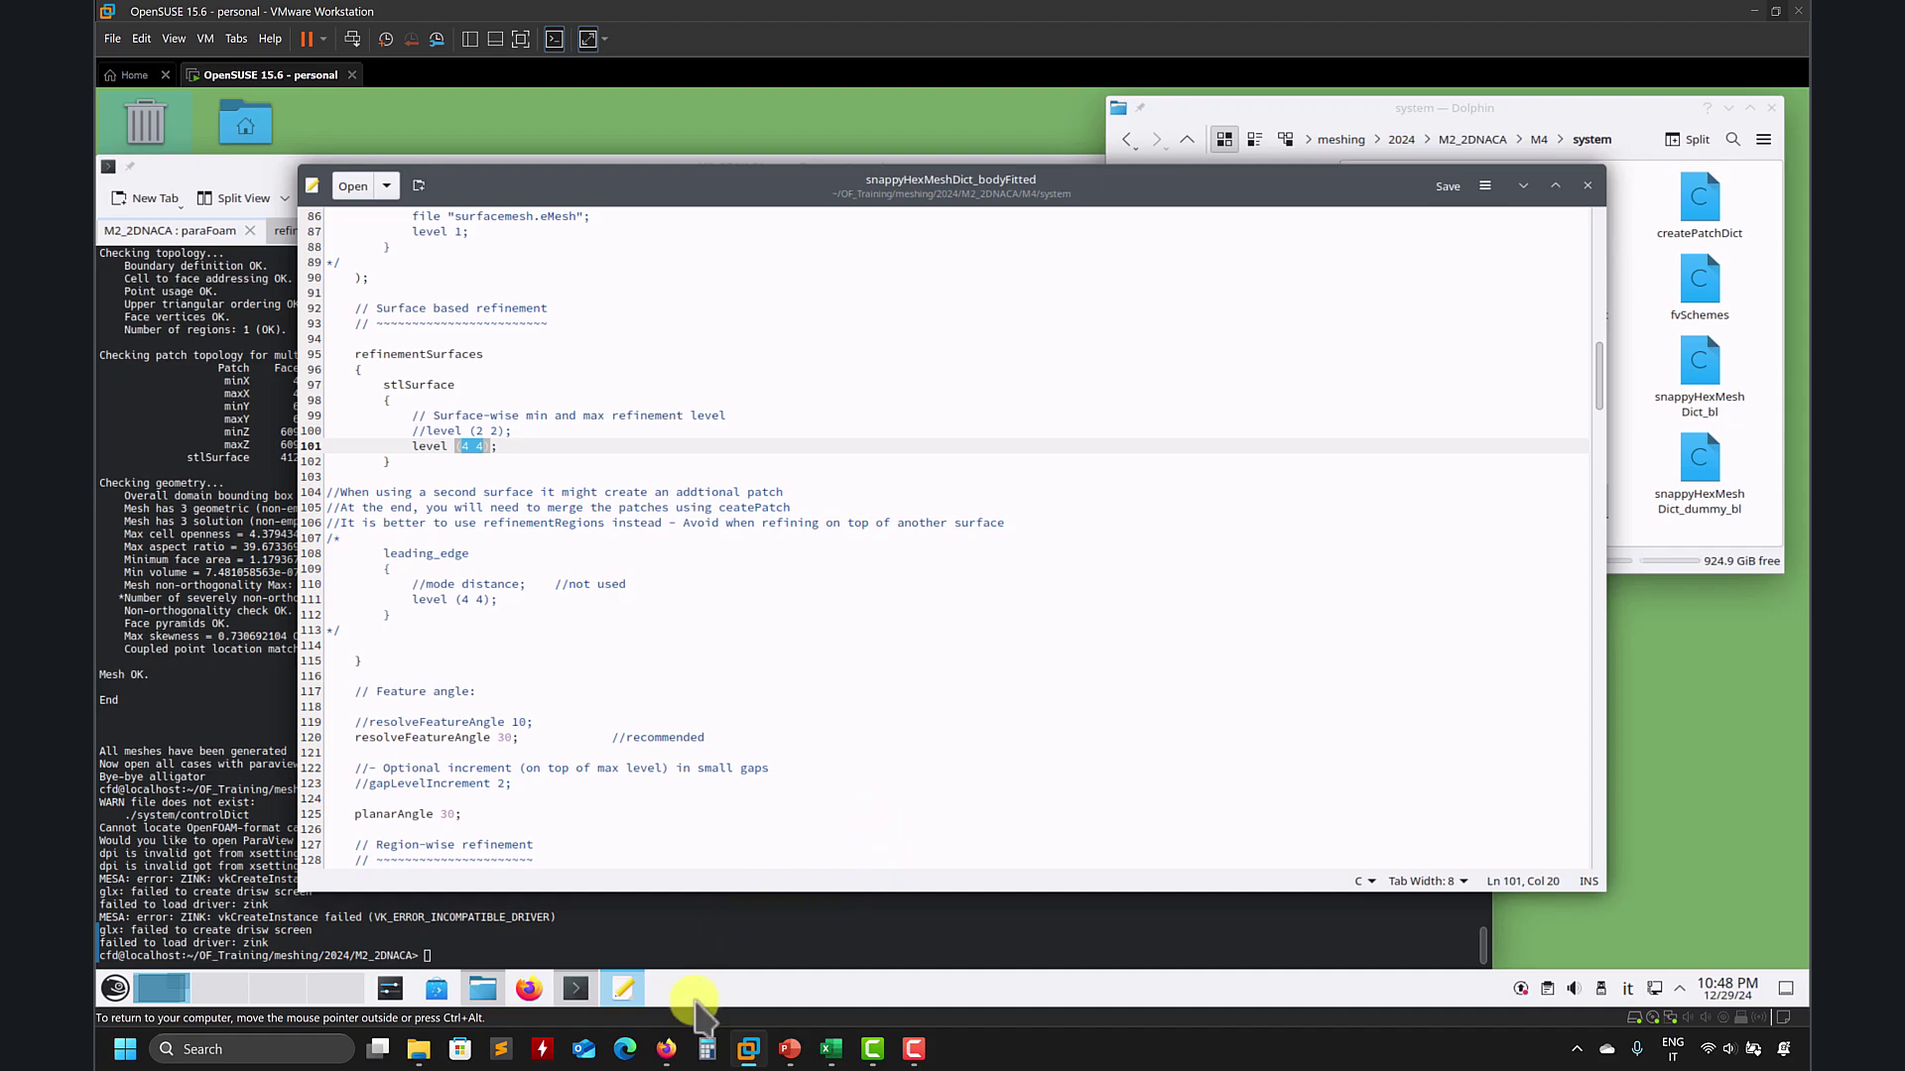
Step: Switch back to Onshape, open the NACA0012 + LE + TE part studio and expand its list of surfaces
left_click(665, 1049)
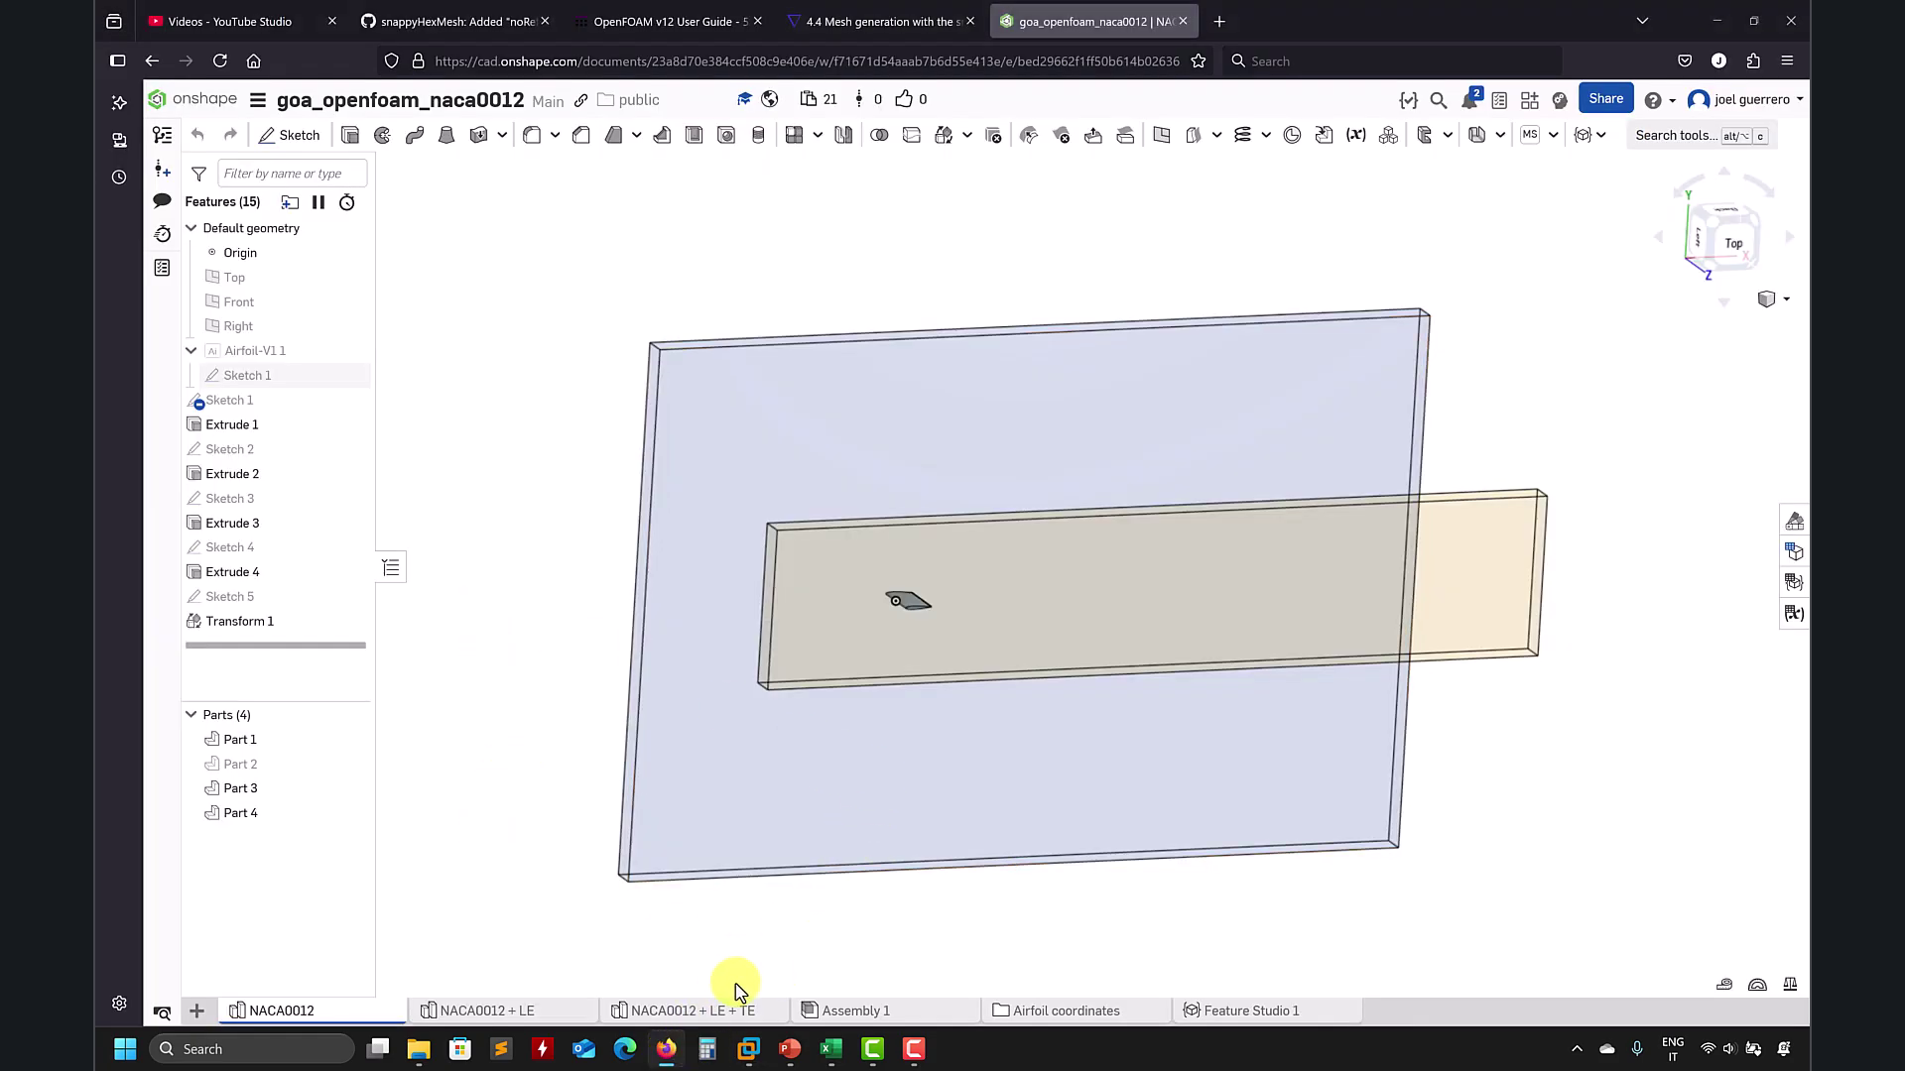
left_click(705, 1011)
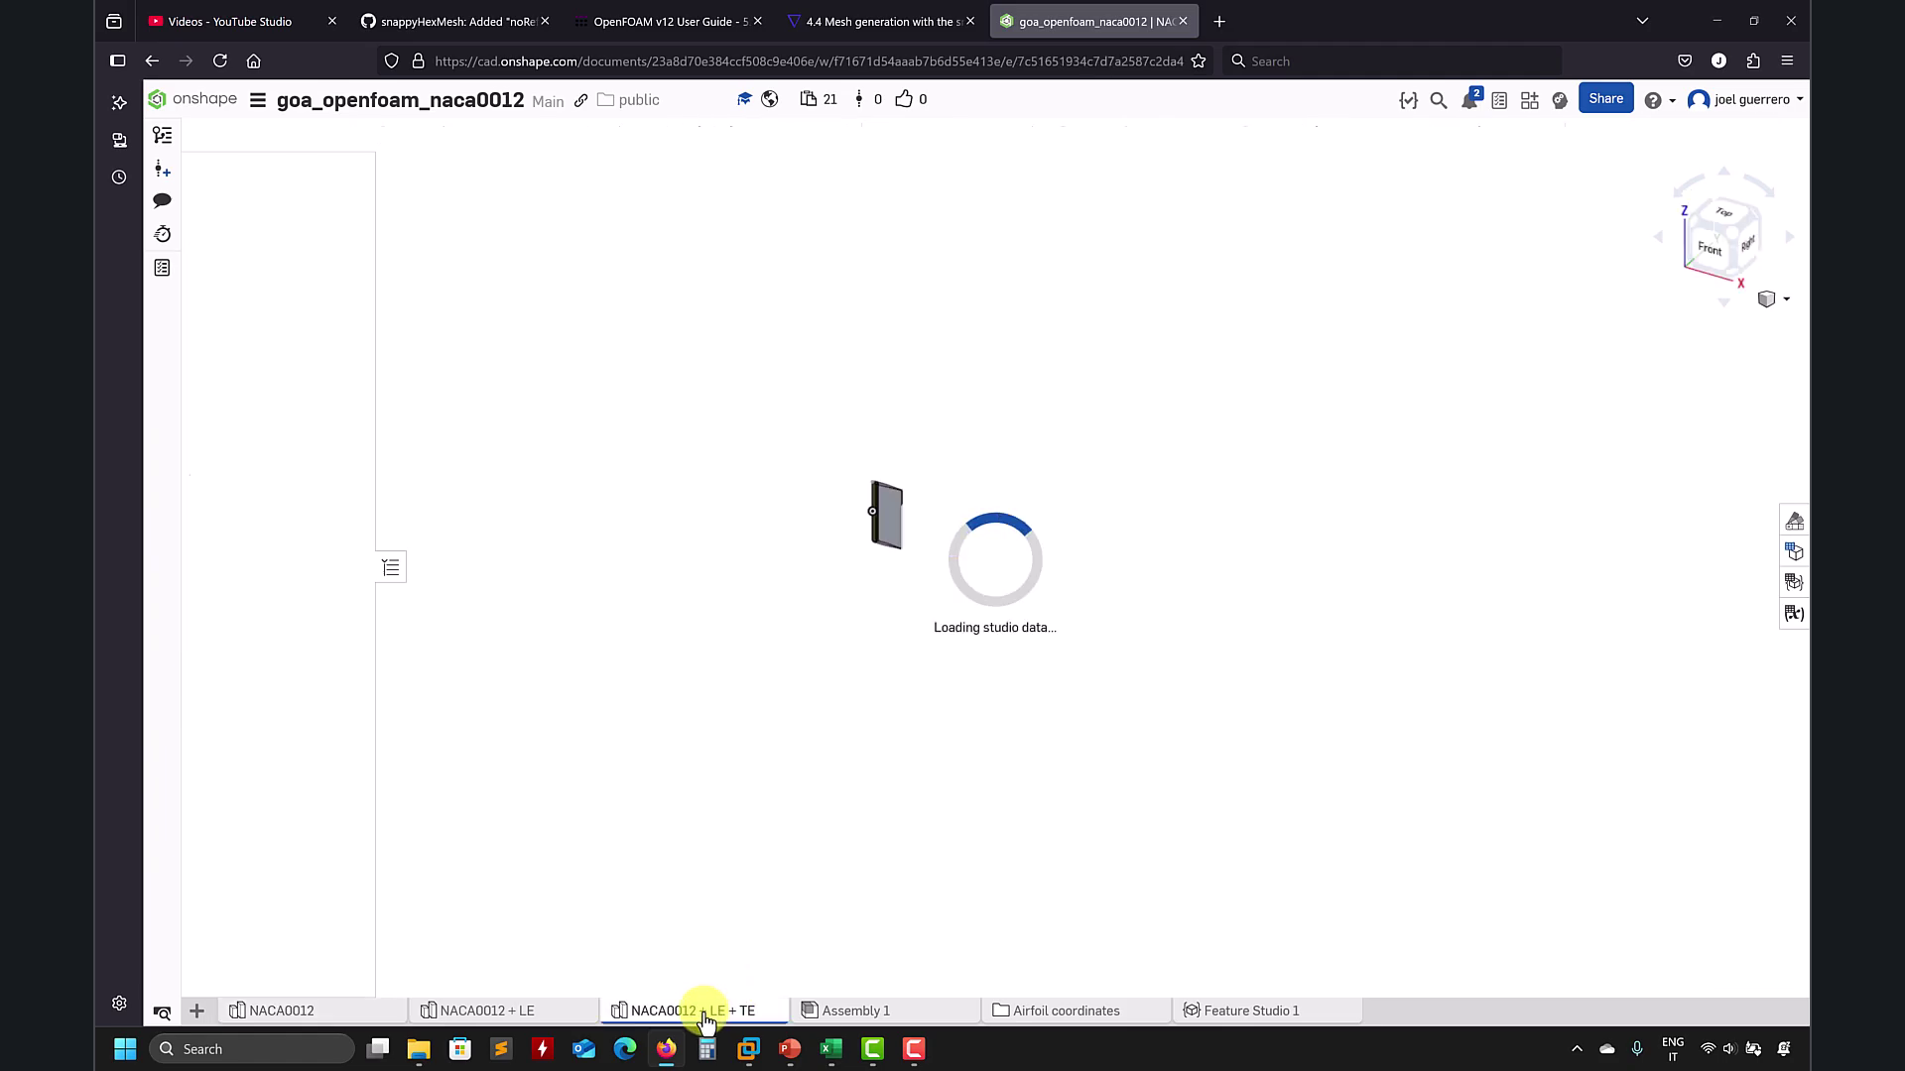
right_click_drag(850, 460, 858, 684)
scroll(905, 604, "up", 10)
right_click_drag(850, 511, 873, 605)
left_click(191, 837)
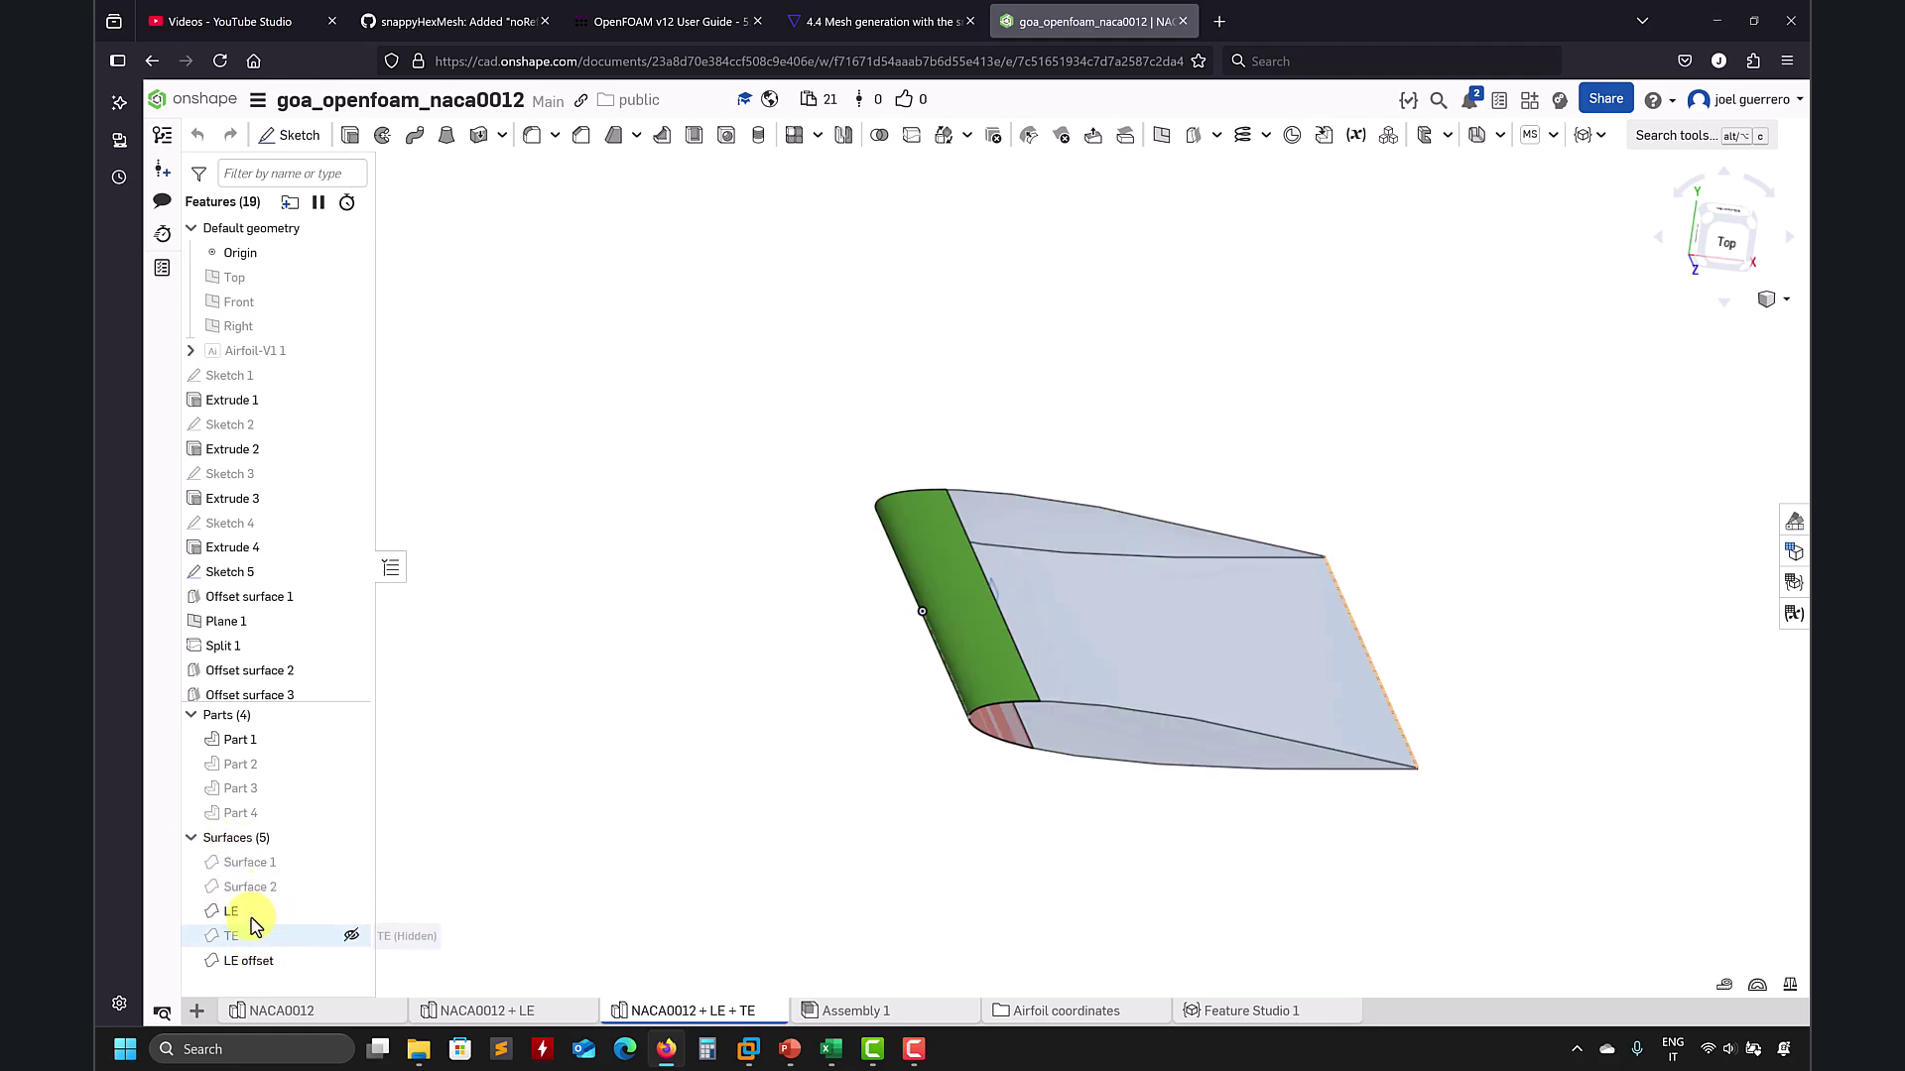
Step: Select the LE offset surface on the airfoil and examine the leading-edge region from both sides
scroll(923, 614, "up", 3)
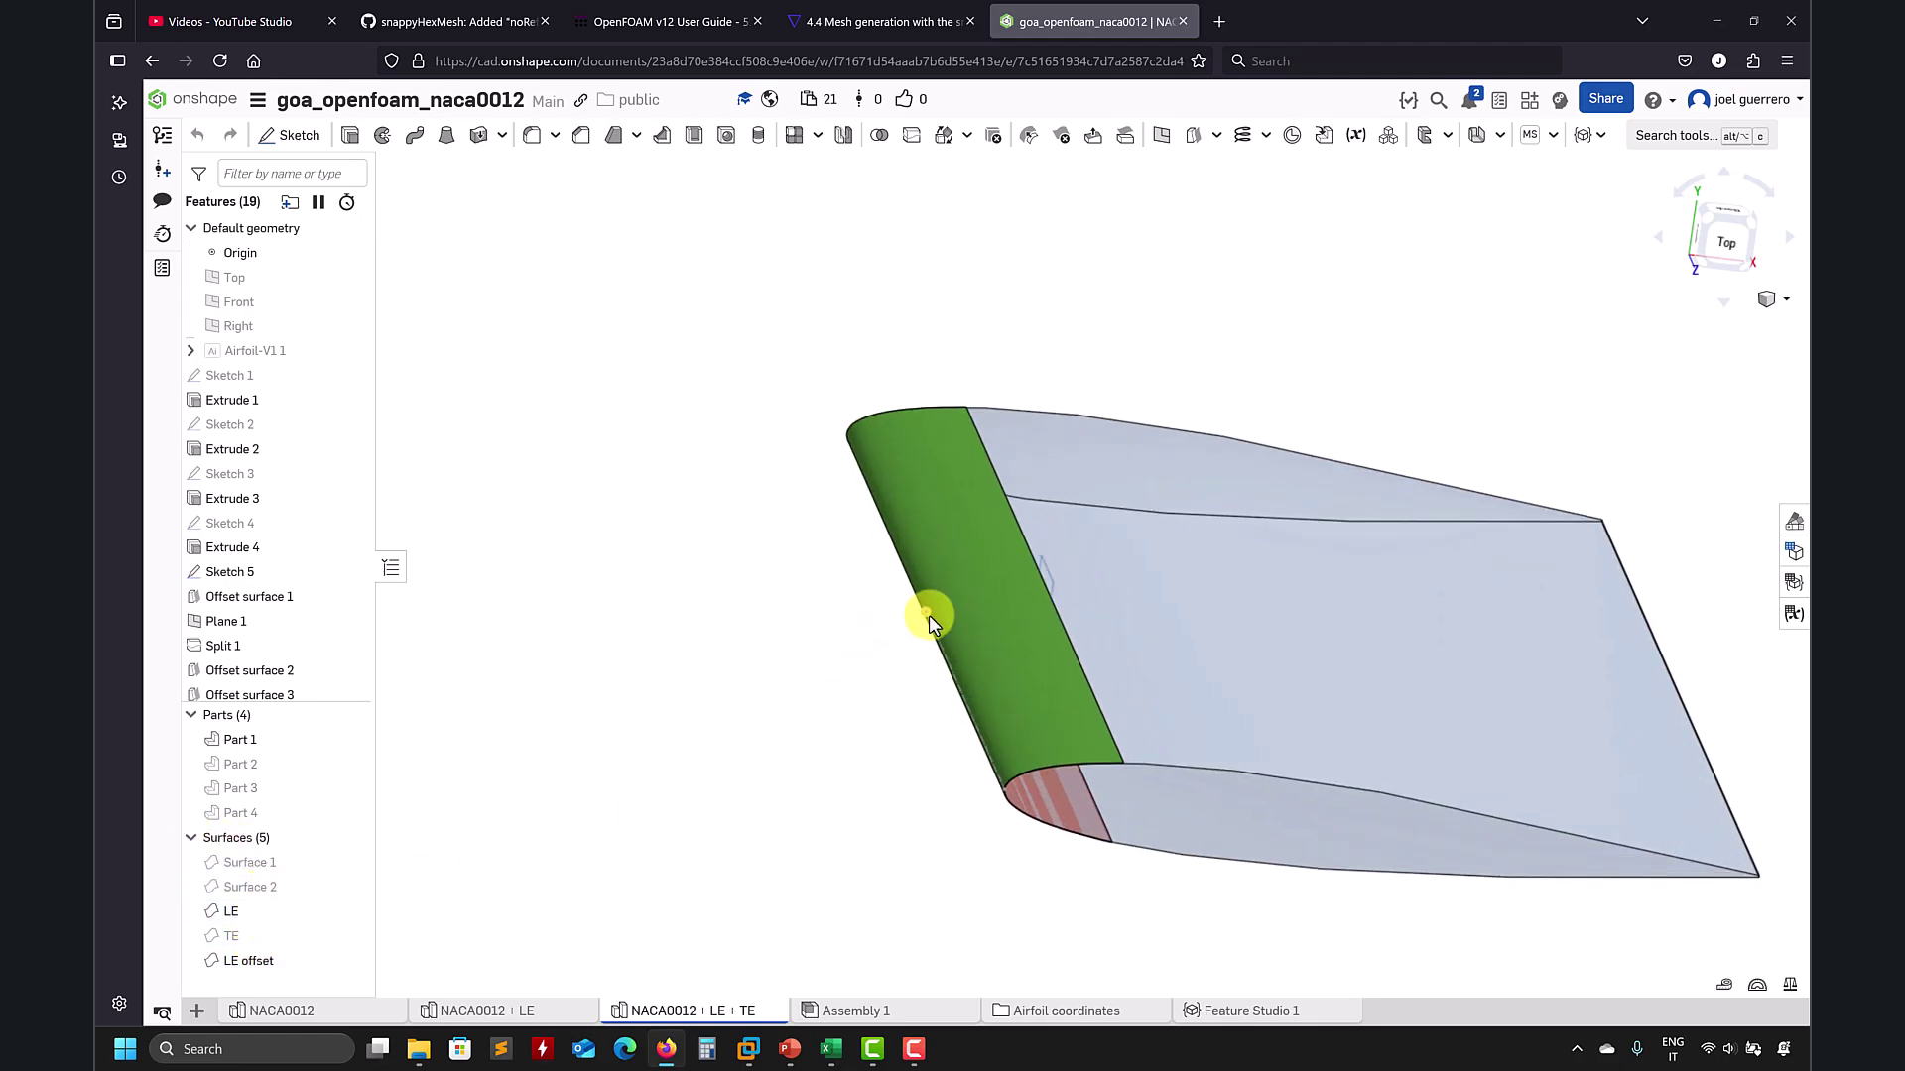
left_click(1015, 704)
right_click_drag(991, 829, 855, 771)
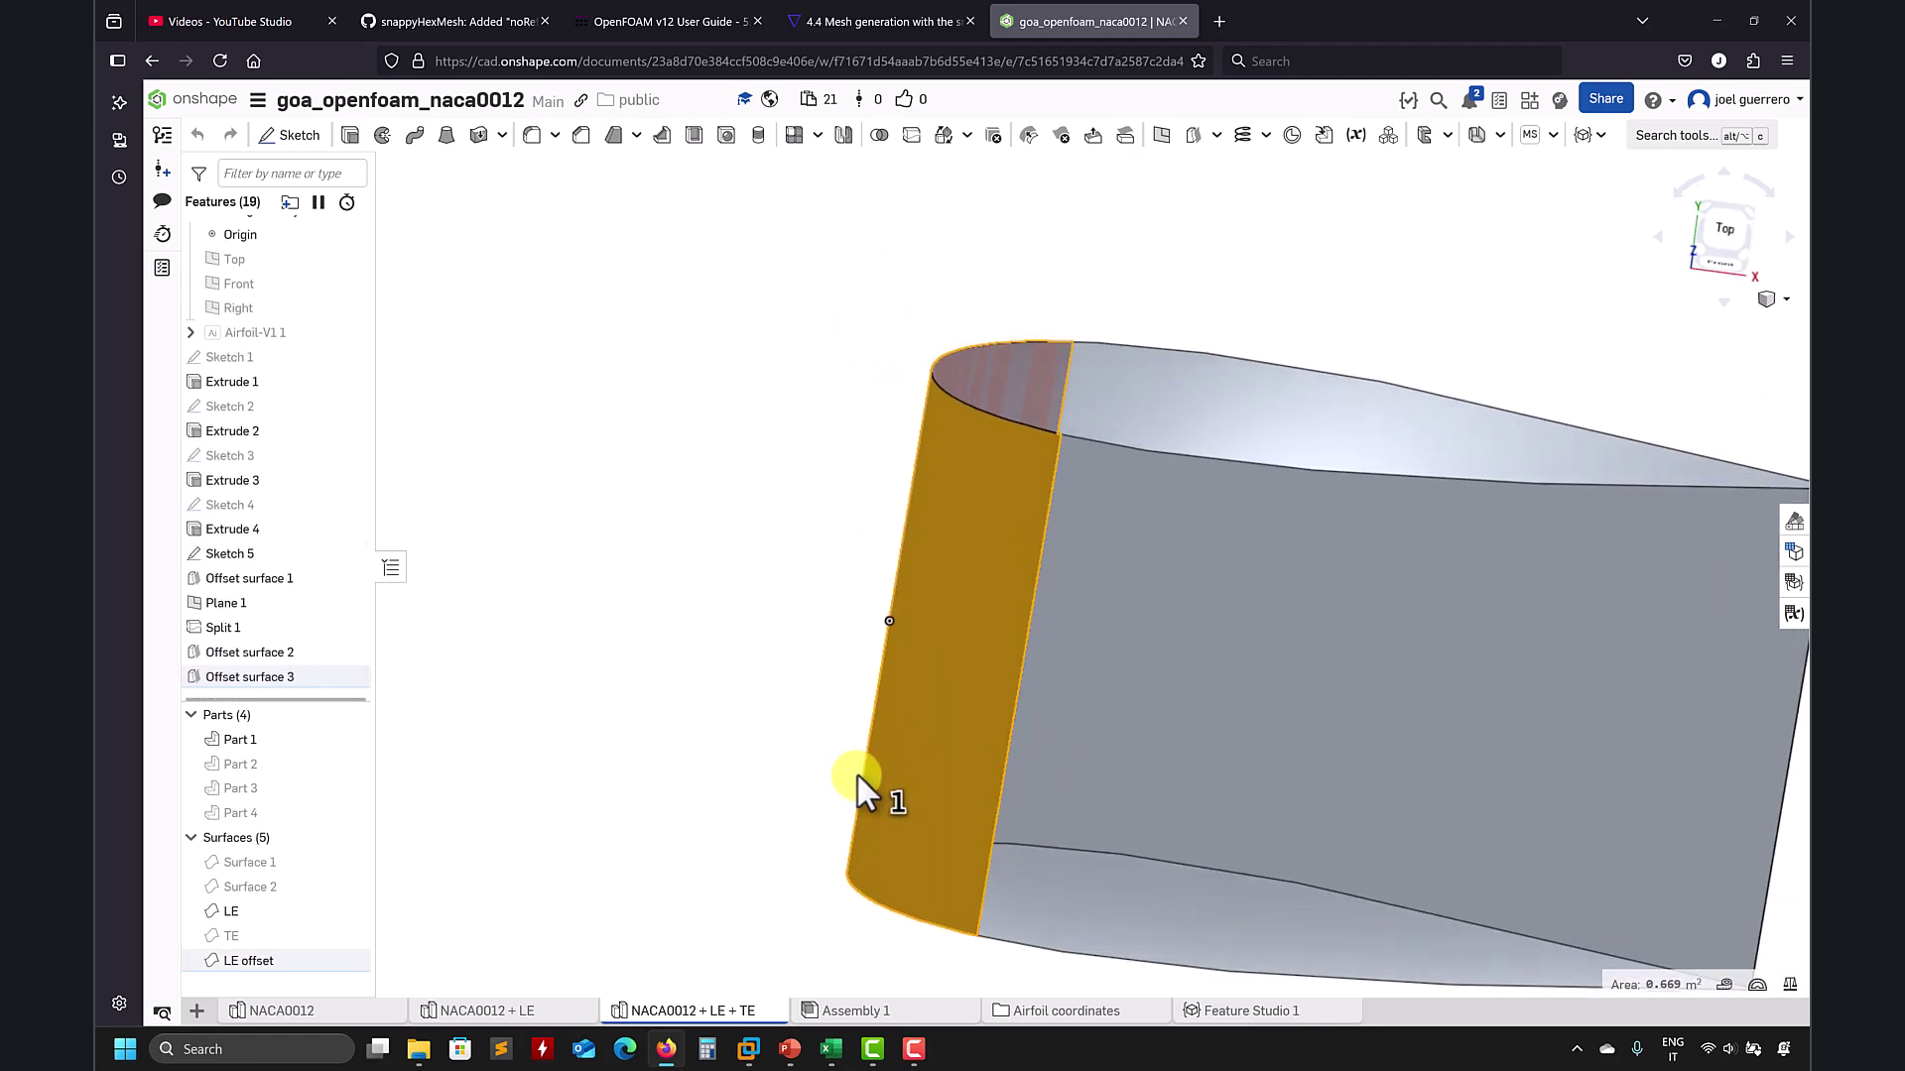
right_click_drag(855, 772, 1012, 770)
Step: Examine the airfoil's trailing edge up close, selecting its thin blunt end face and clearing the selection
scroll(1247, 831, "up", 5)
right_click_drag(1247, 831, 1433, 712)
scroll(1254, 723, "up", 3)
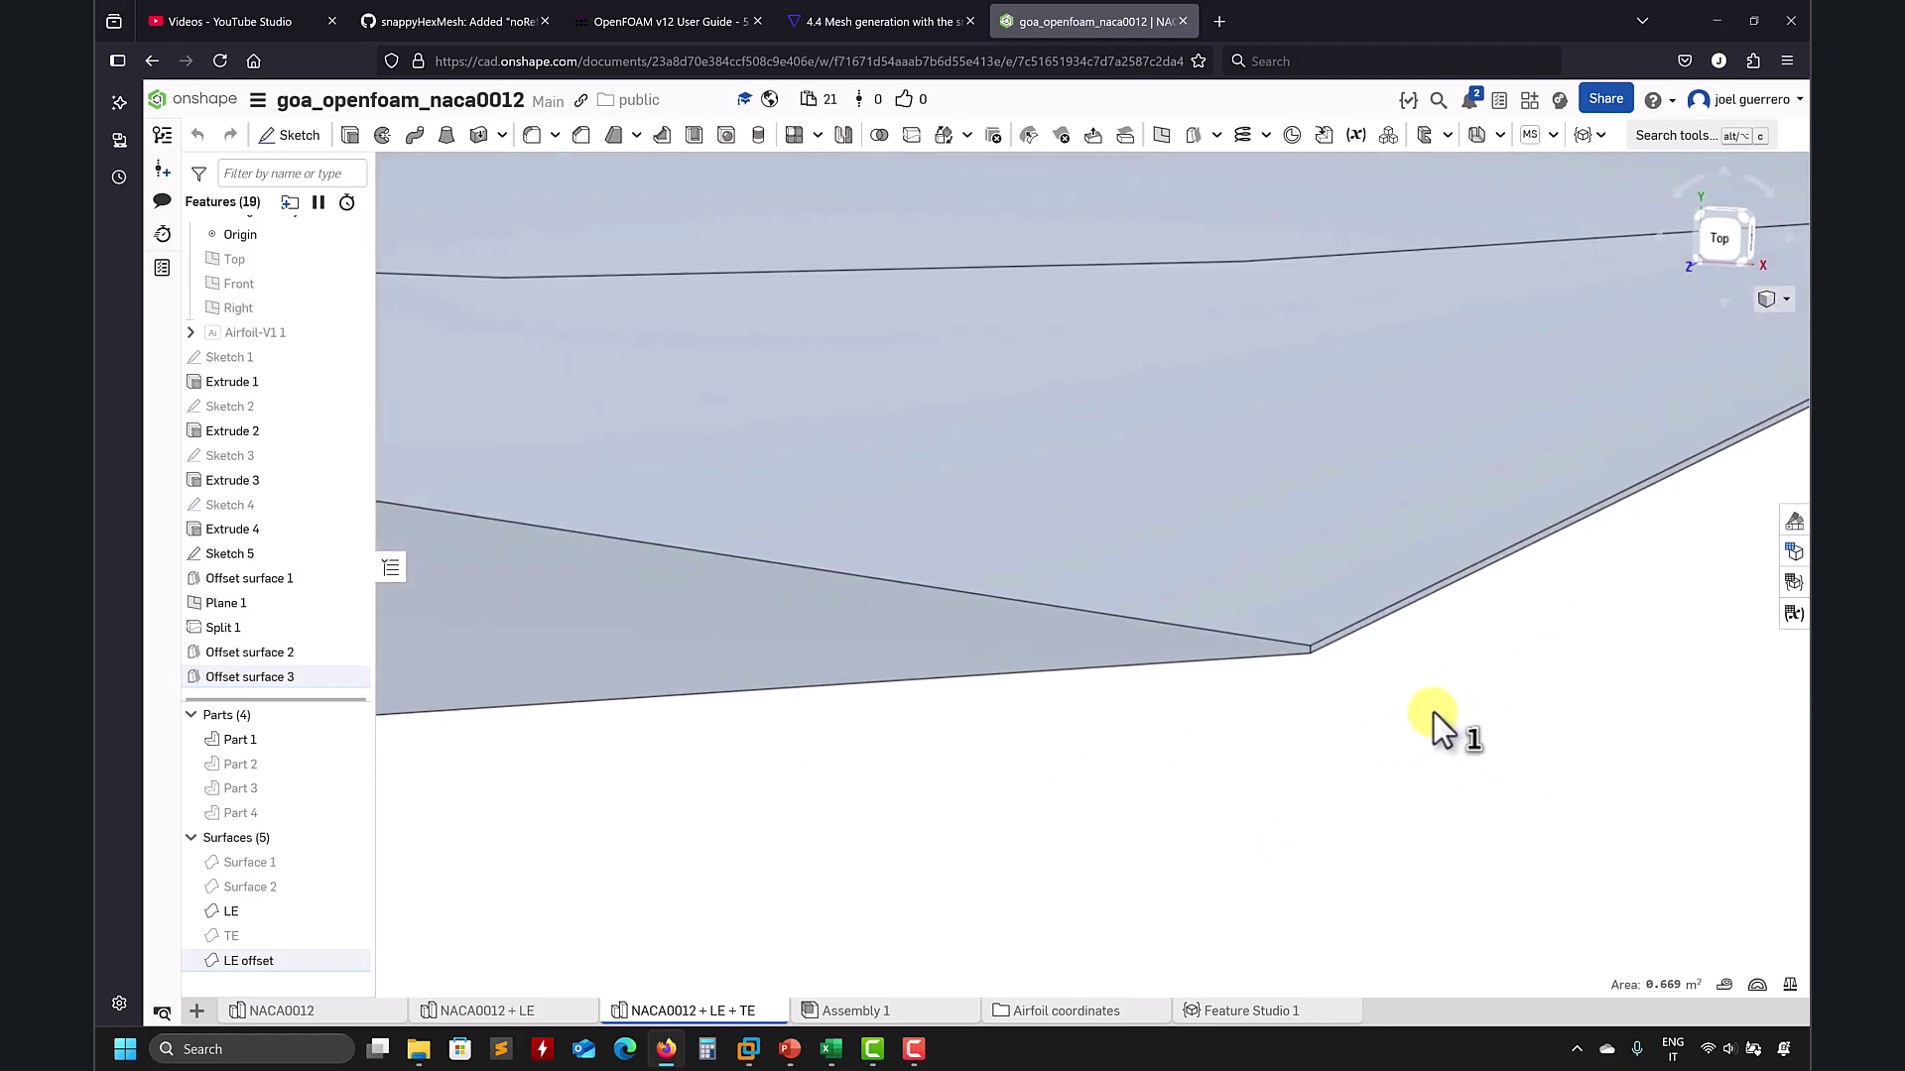
scroll(1347, 639, "down", 2)
scroll(1347, 639, "up", 3)
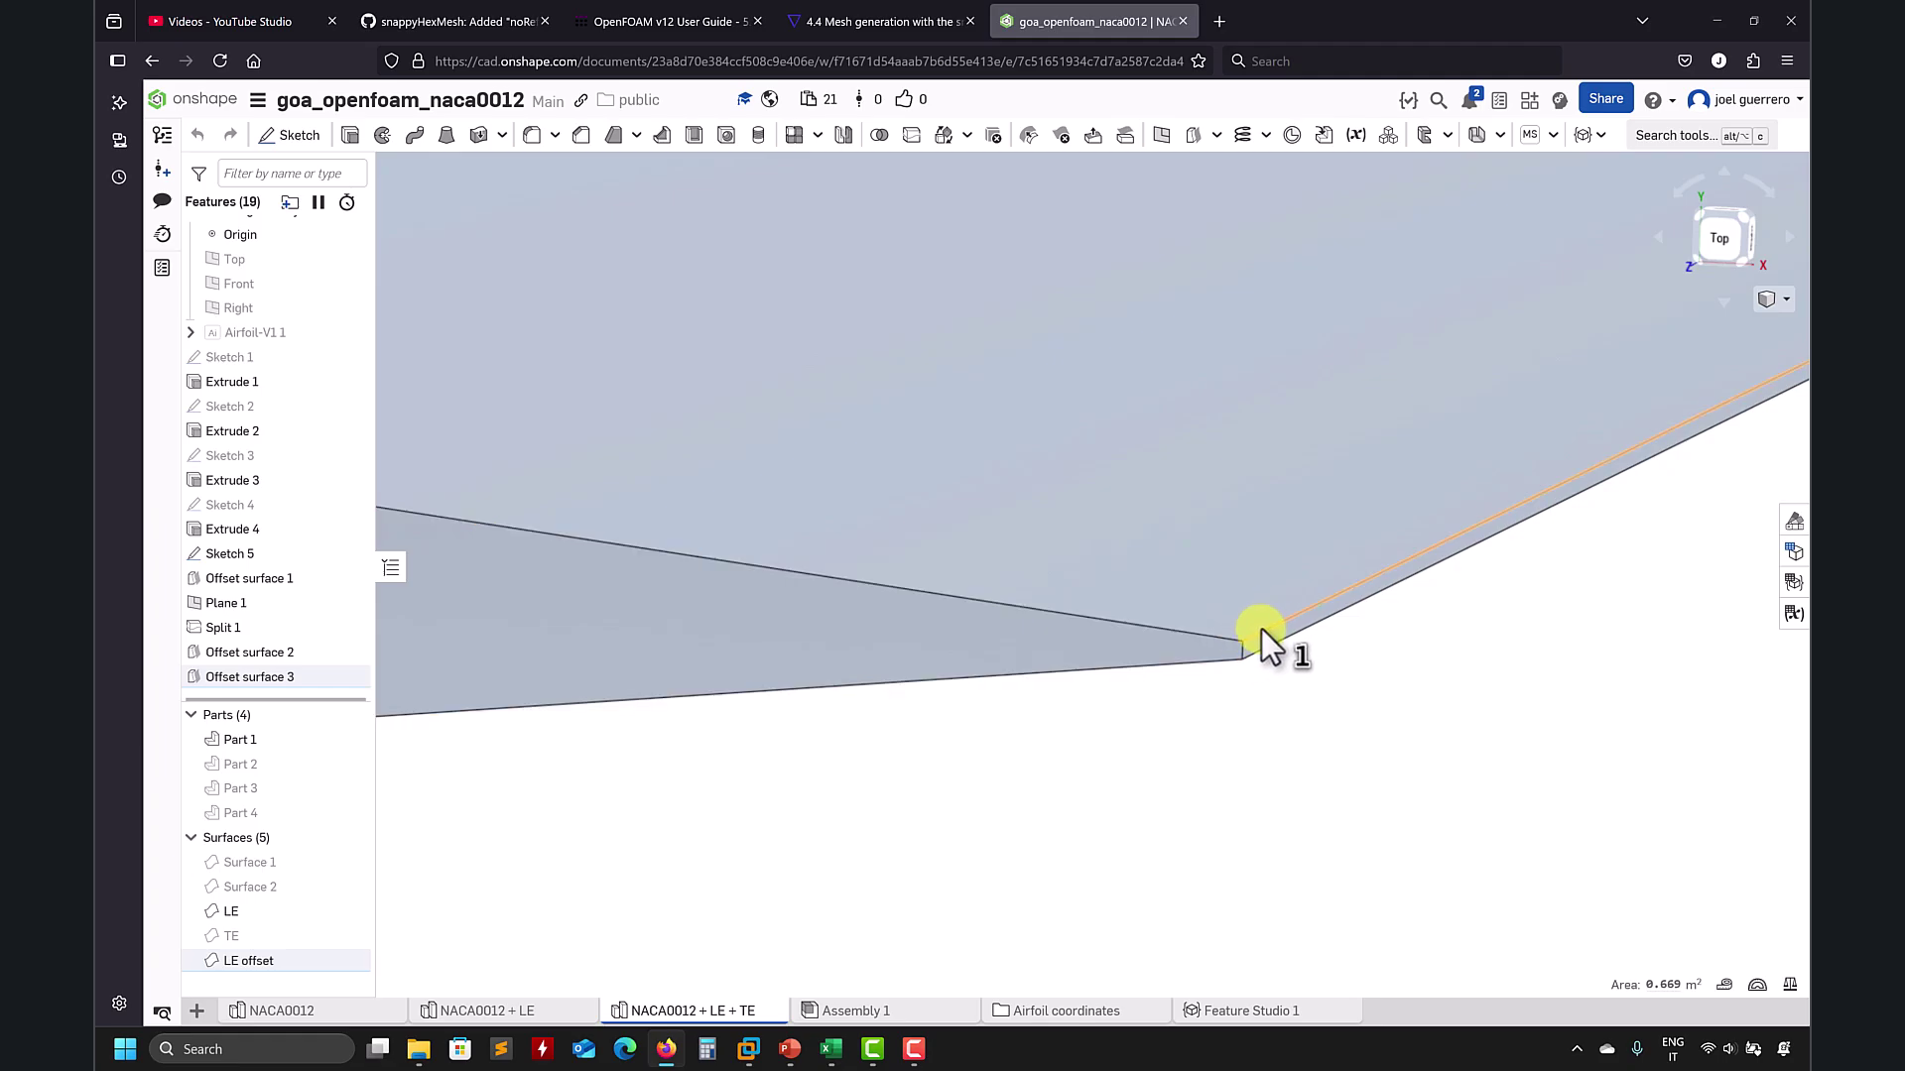
right_click_drag(1276, 615, 1281, 657)
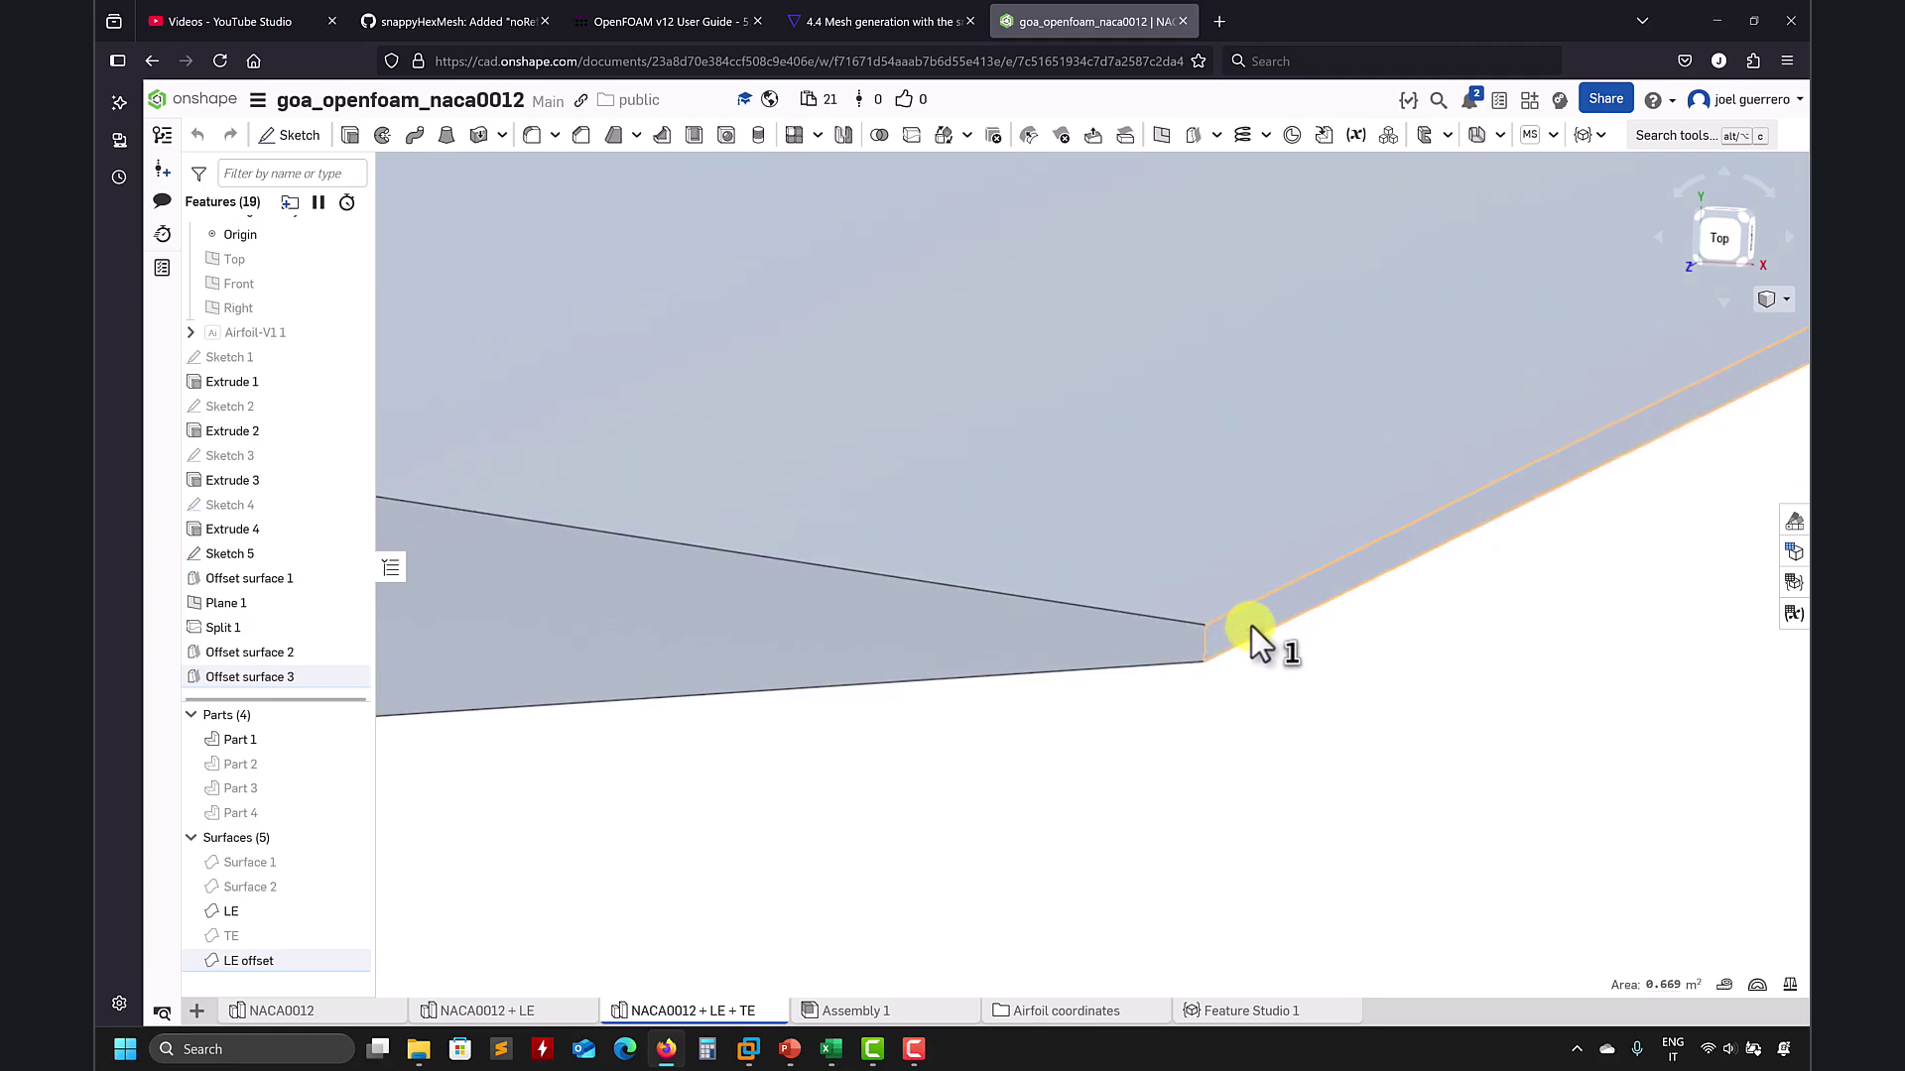
left_click(1252, 625)
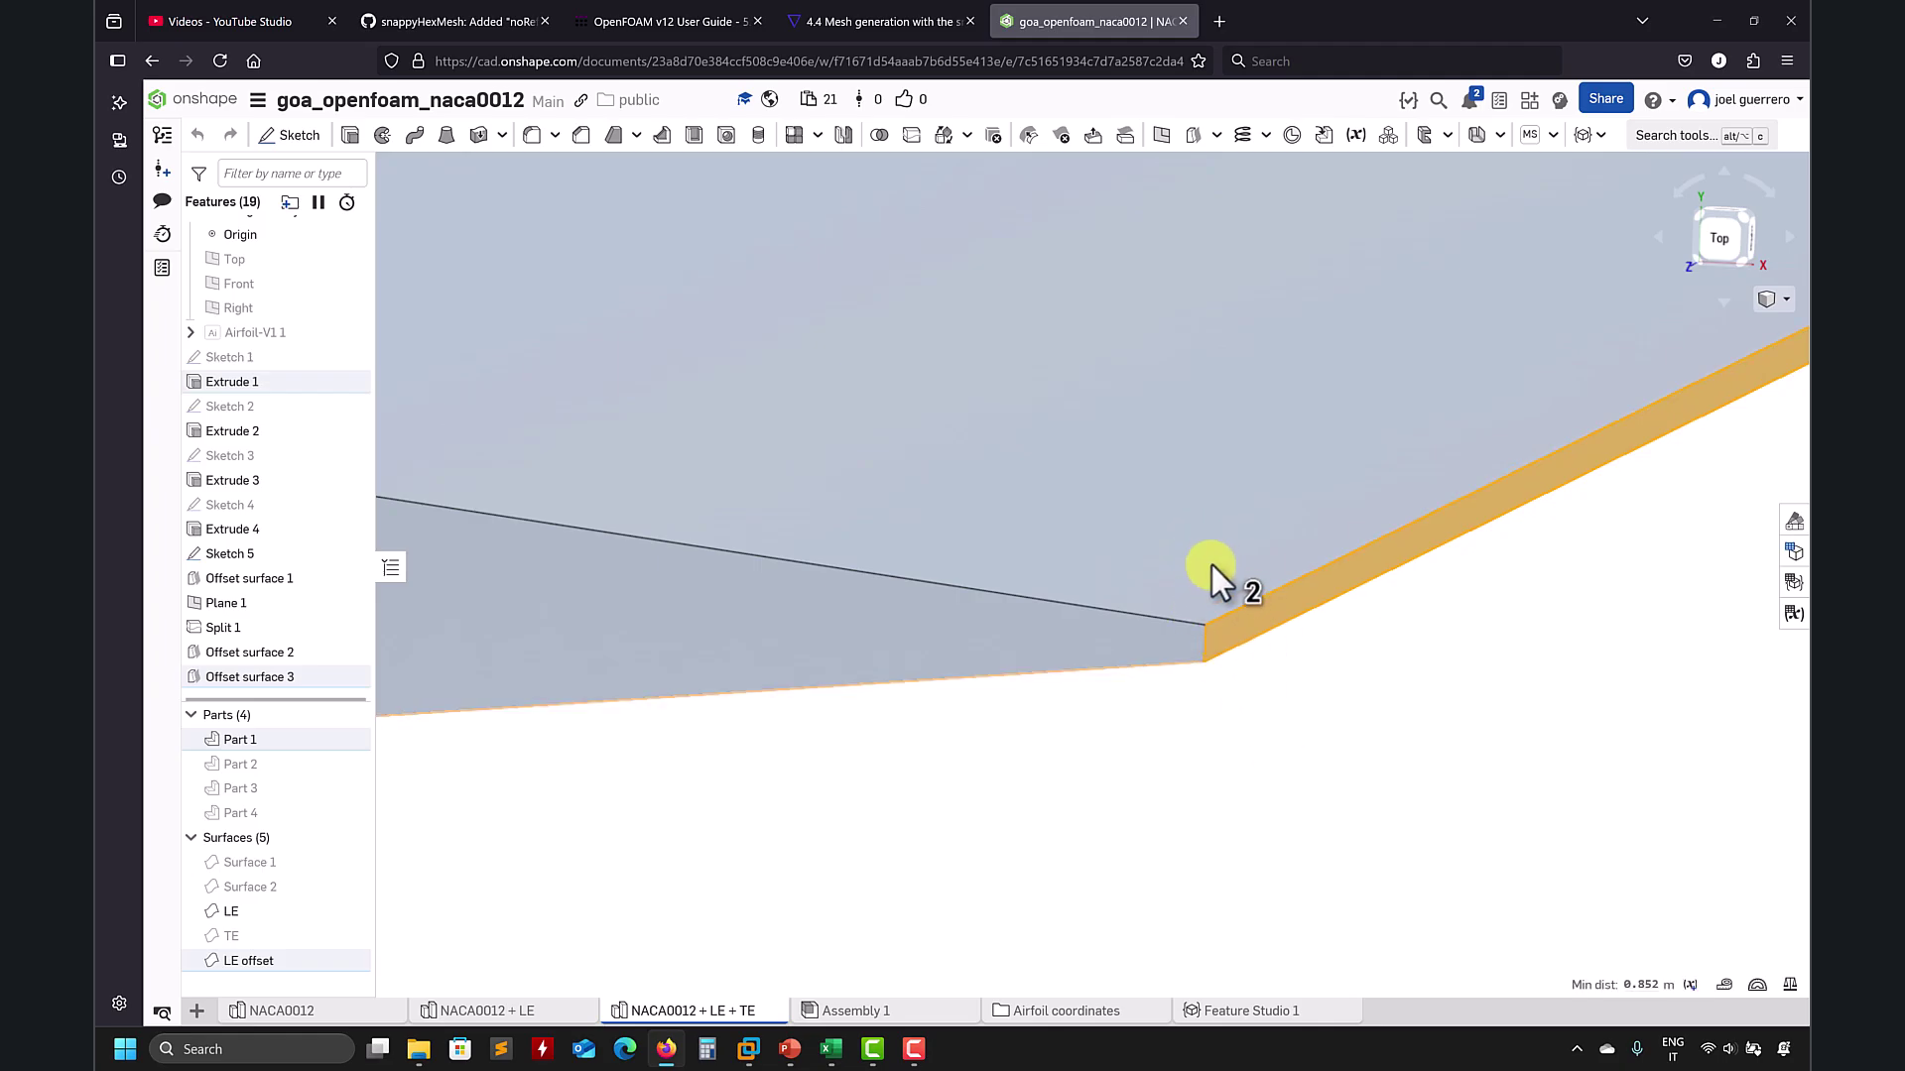
right_click_drag(1224, 807, 1231, 631)
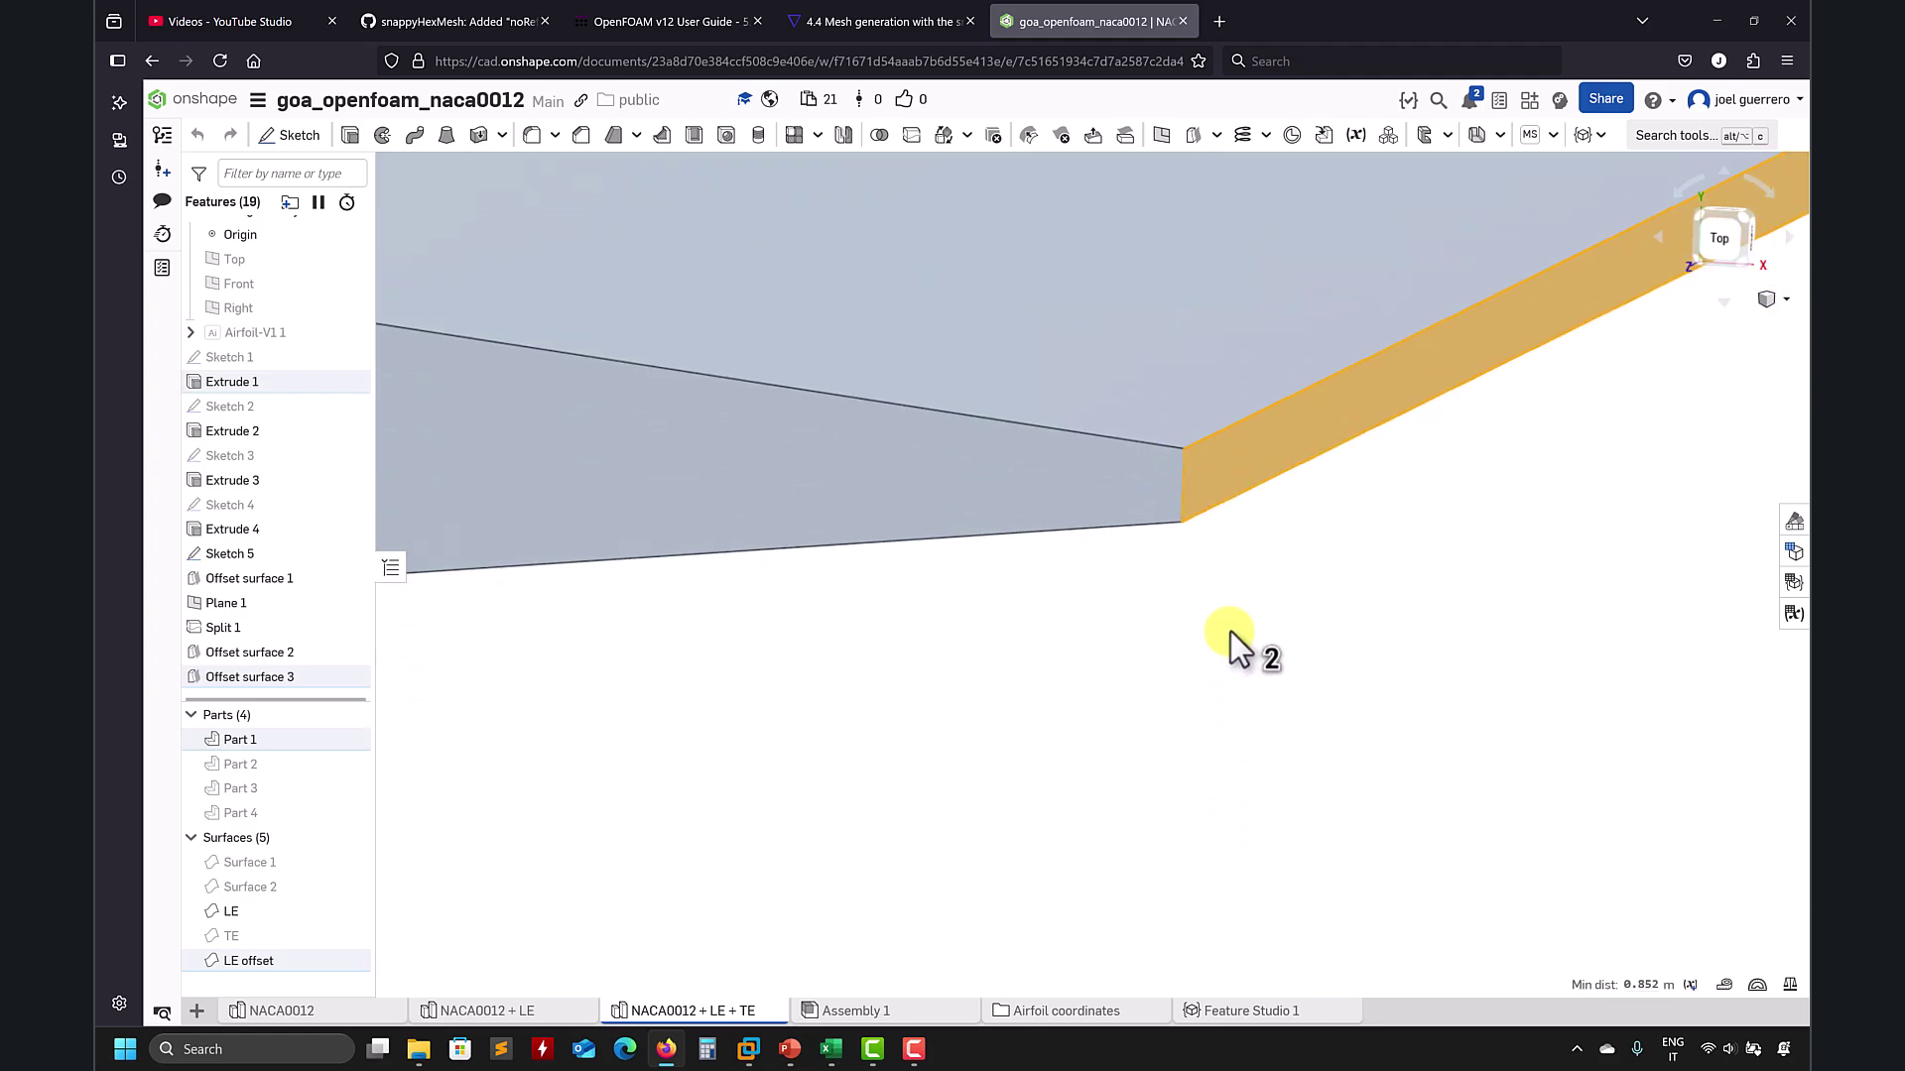
left_click(1143, 545)
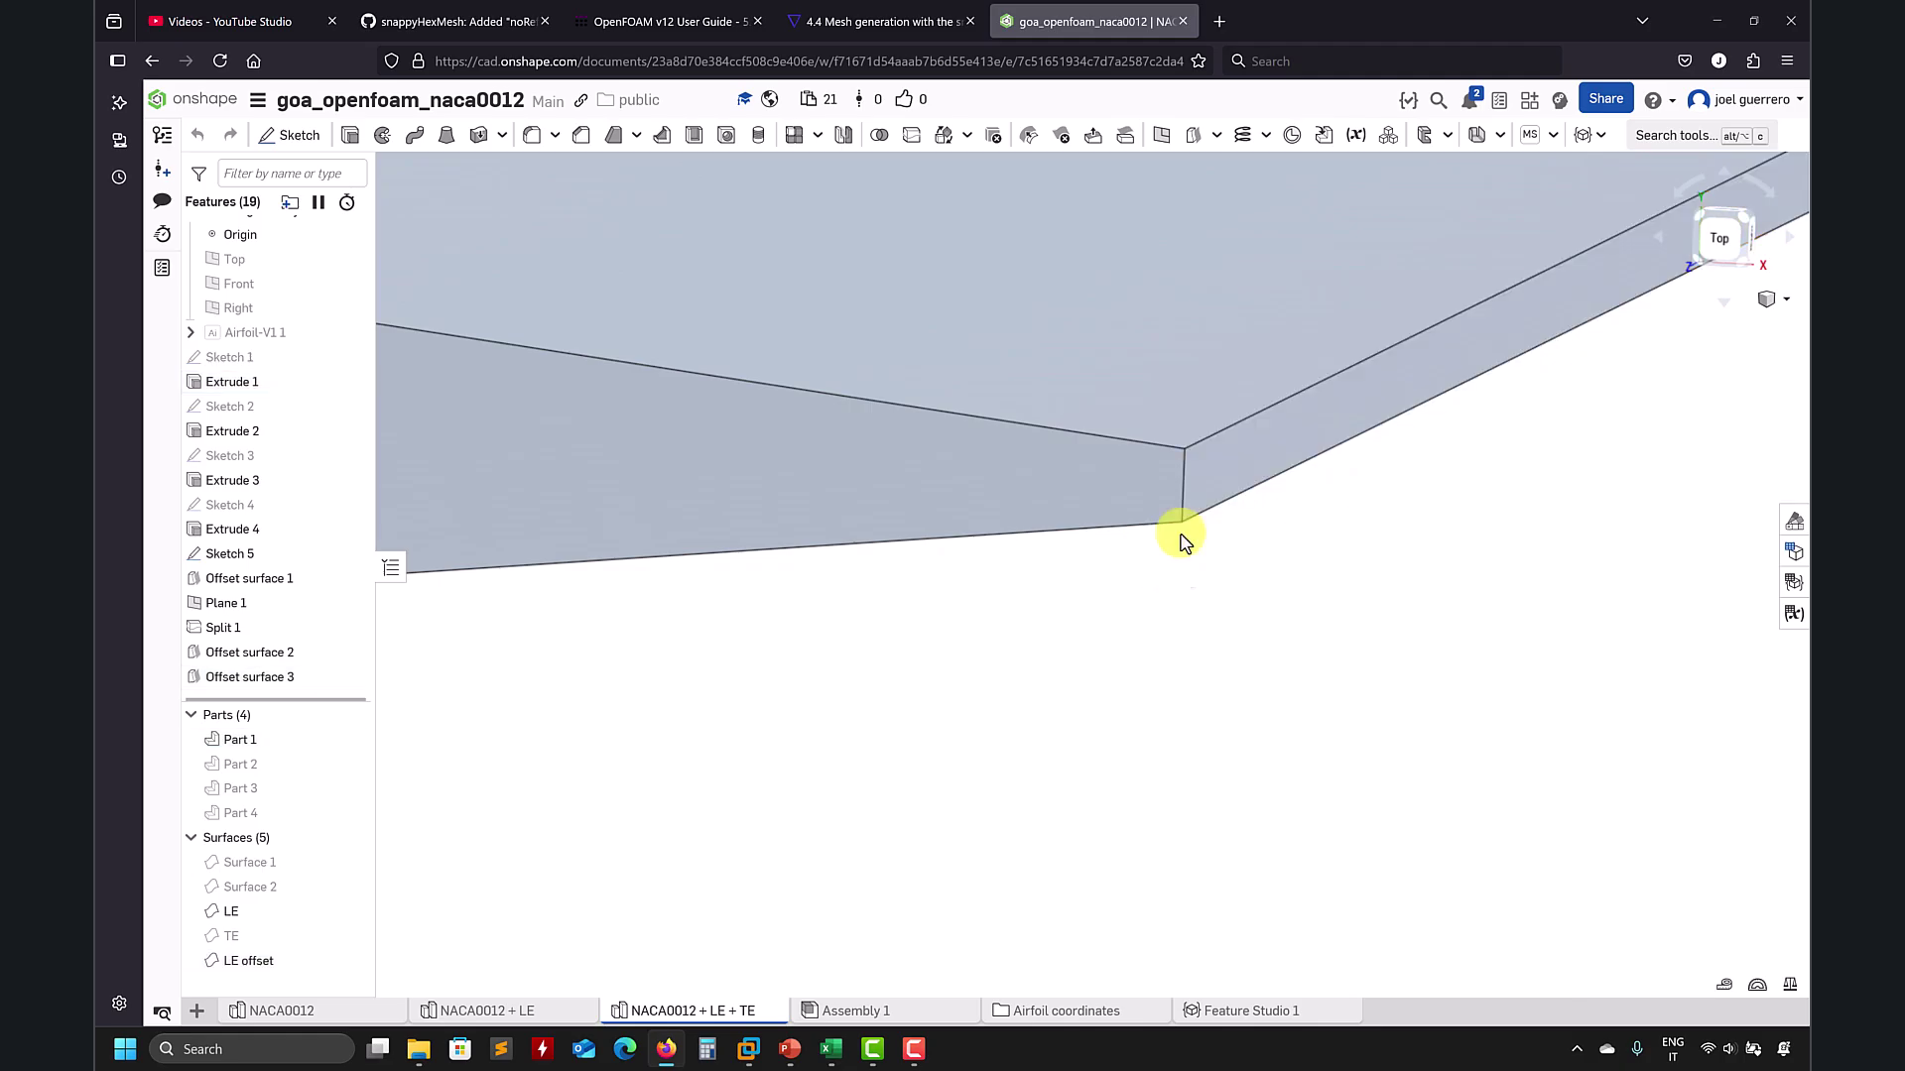
right_click_drag(1255, 457, 1191, 724)
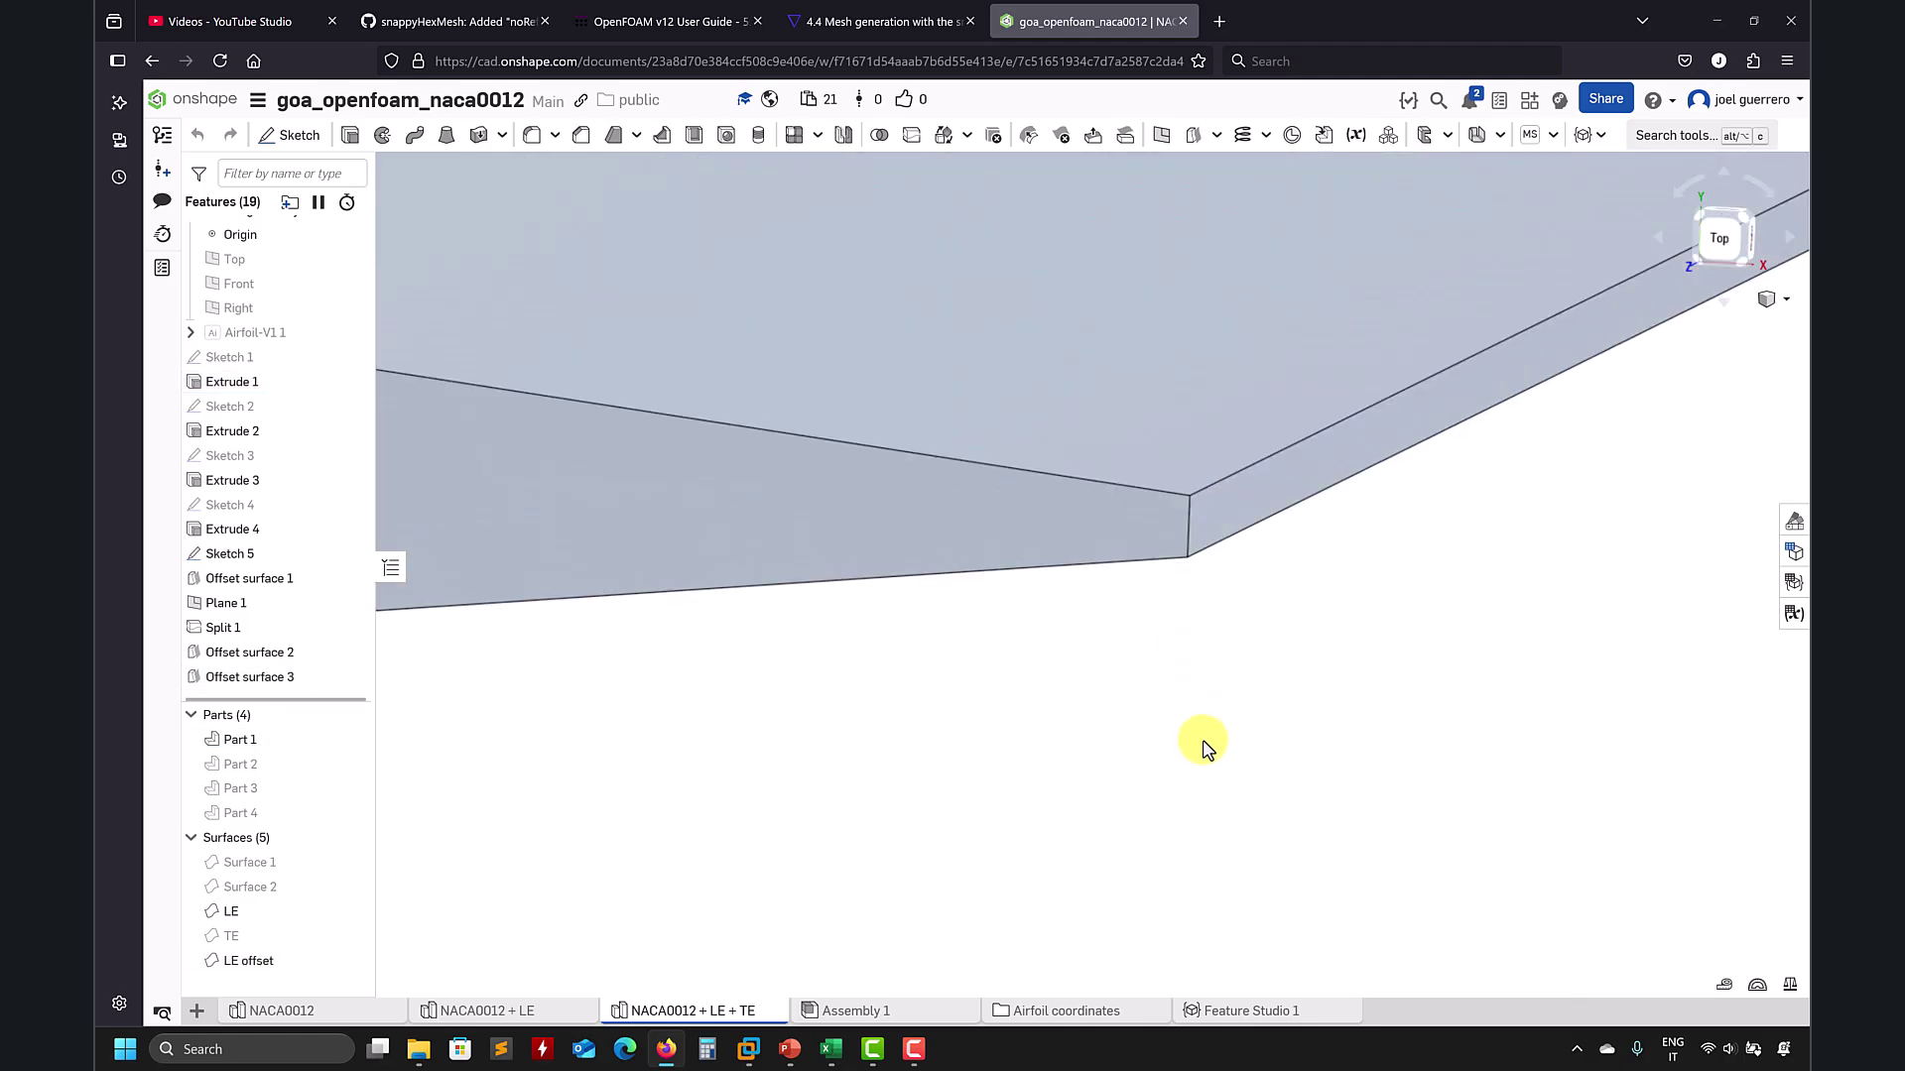
Step: Compare the whole airfoil with its trailing-edge corner, highlighting the narrow end face again and deselecting it
scroll(1201, 752, "down", 5)
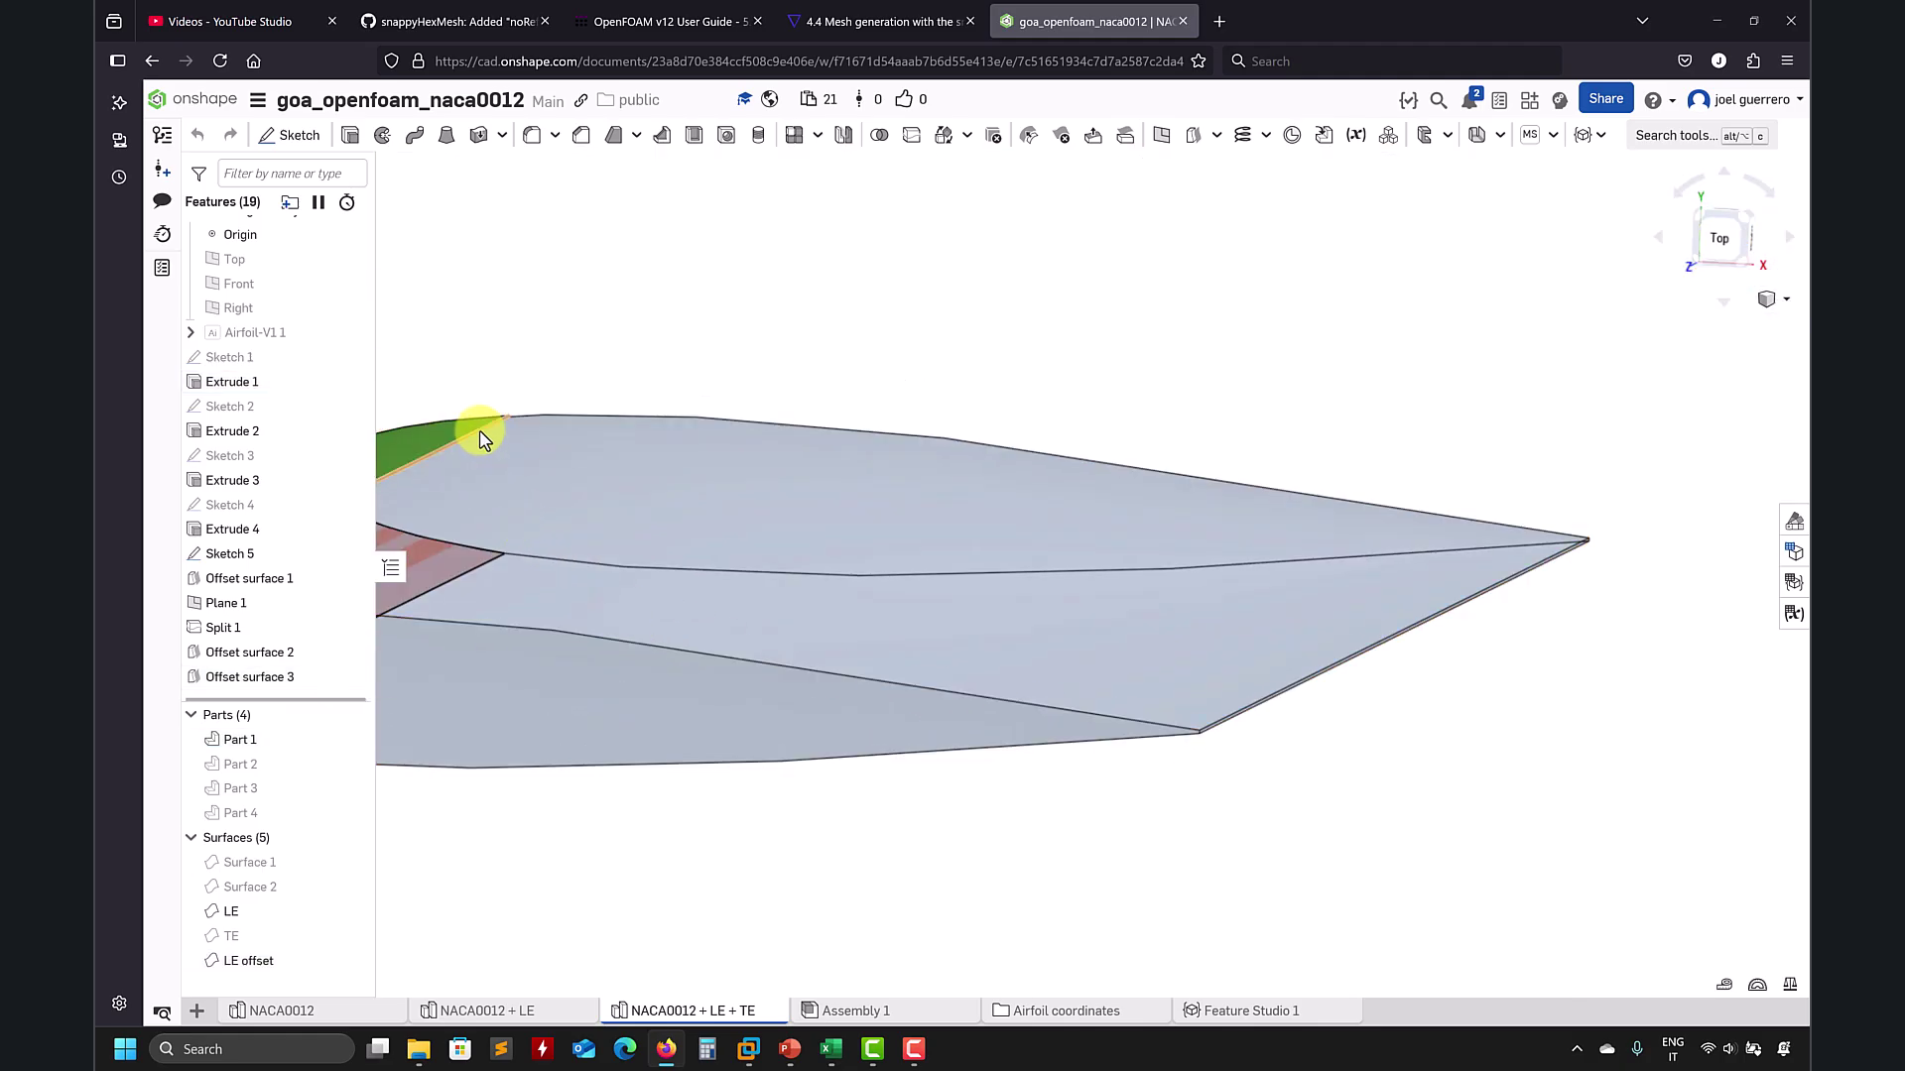
scroll(1254, 714, "down", 3)
scroll(1259, 718, "up", 6)
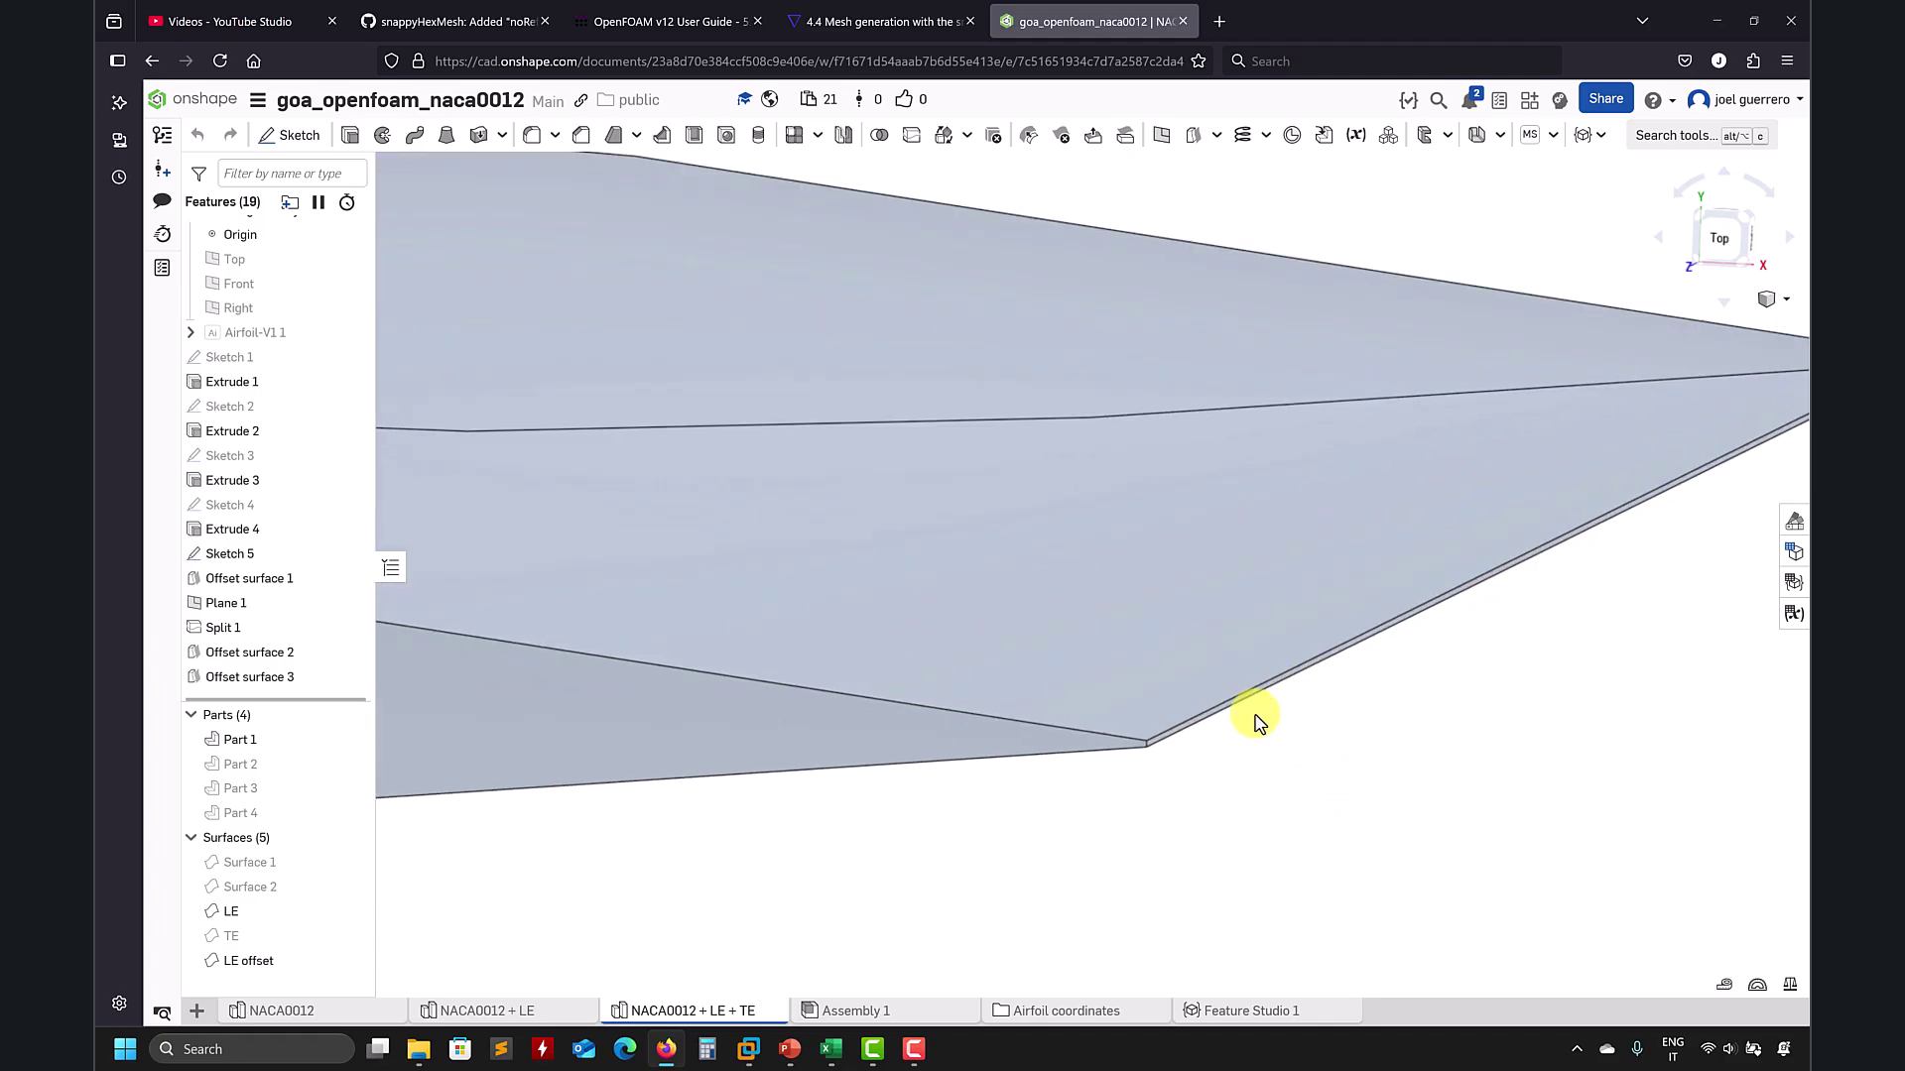
scroll(1189, 739, "up", 3)
left_click(1060, 767)
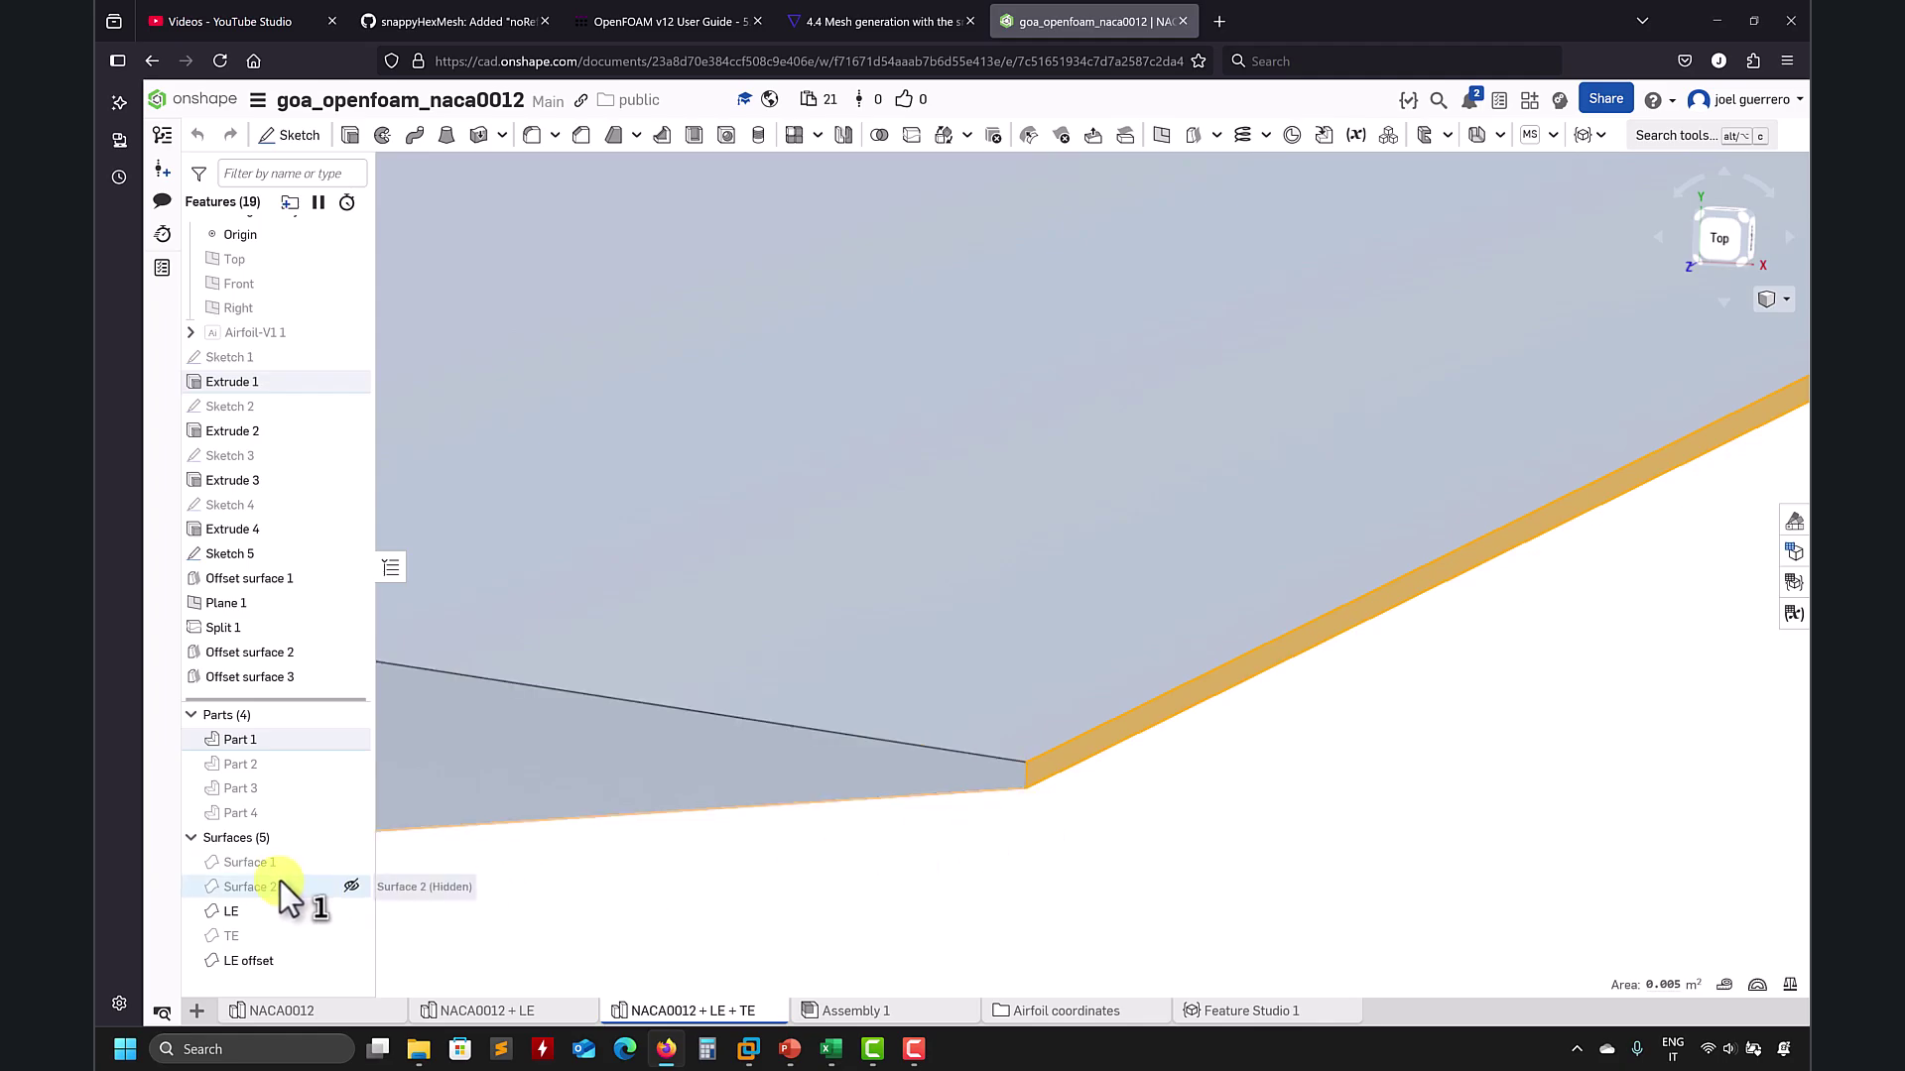
left_click(1091, 872)
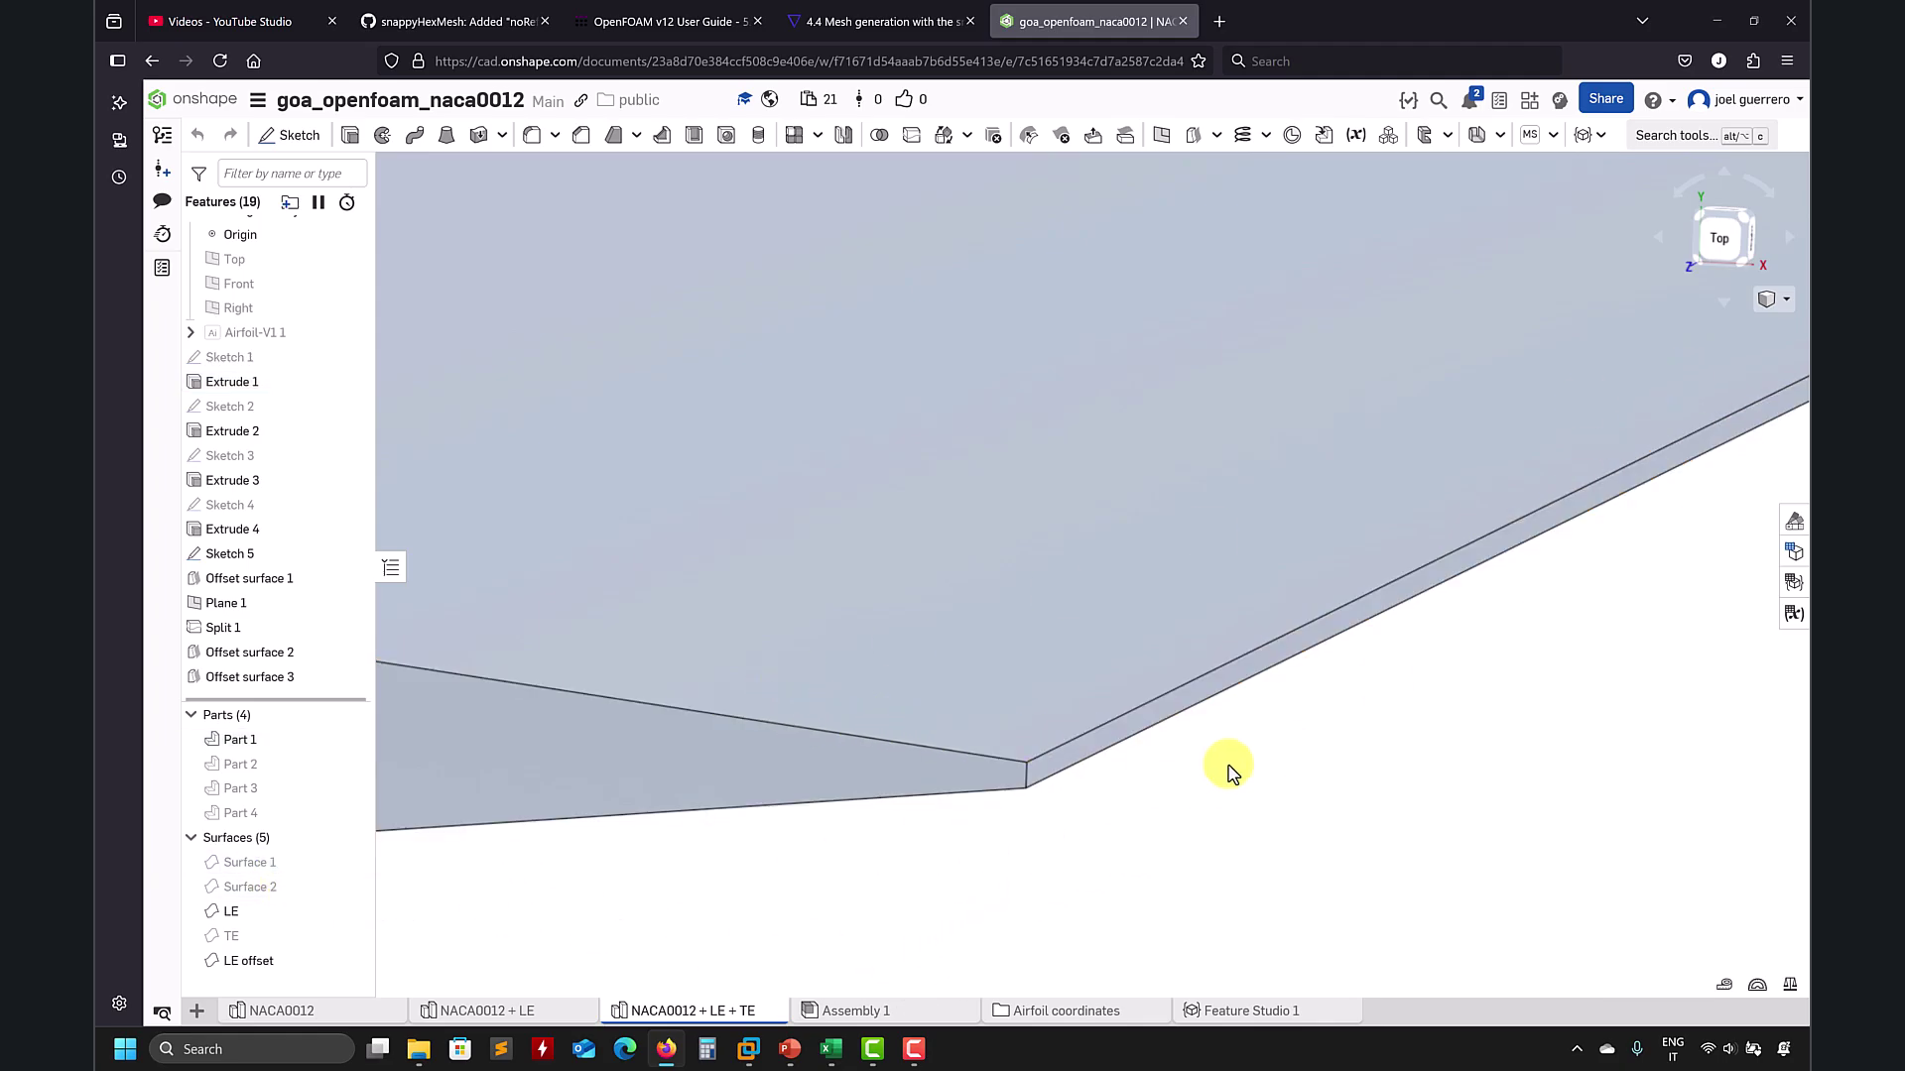
scroll(1079, 848, "up", 5)
scroll(1079, 848, "down", 2)
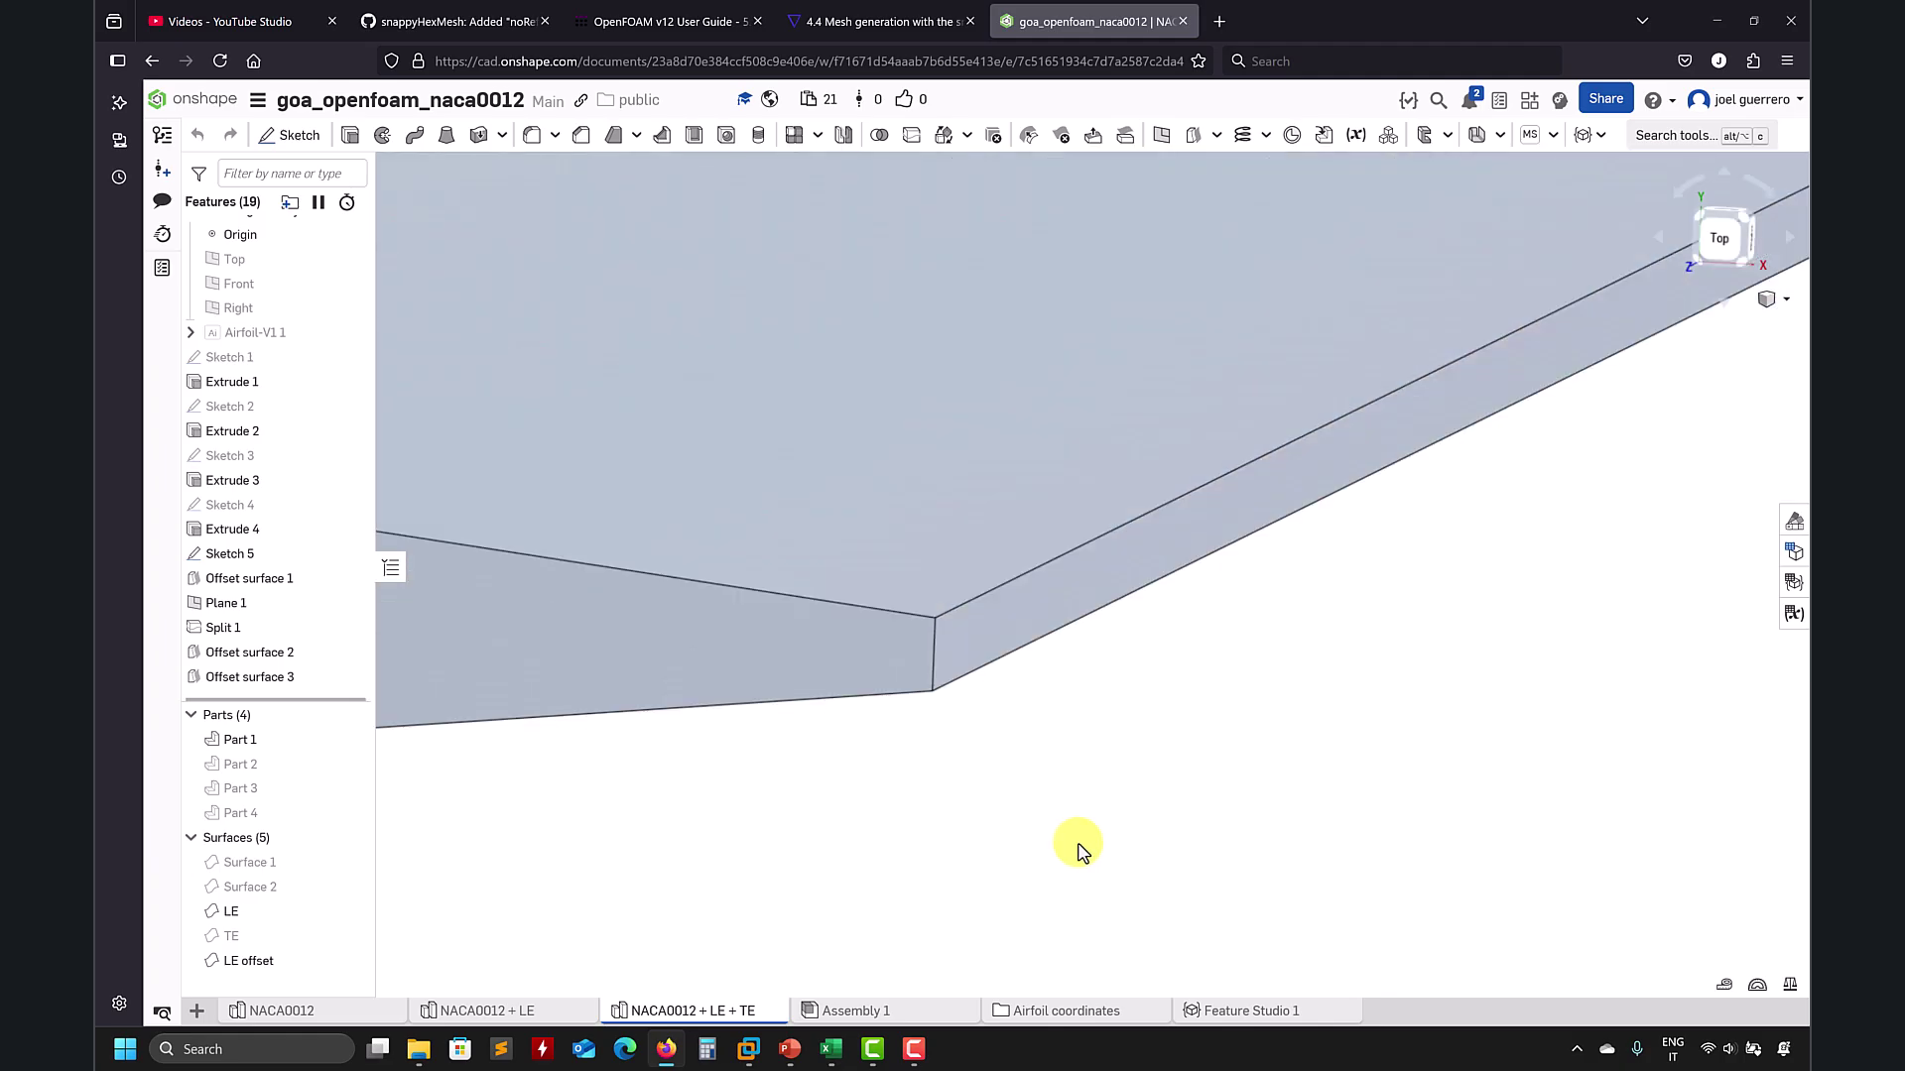
scroll(1081, 846, "down", 5)
scroll(1086, 838, "up", 4)
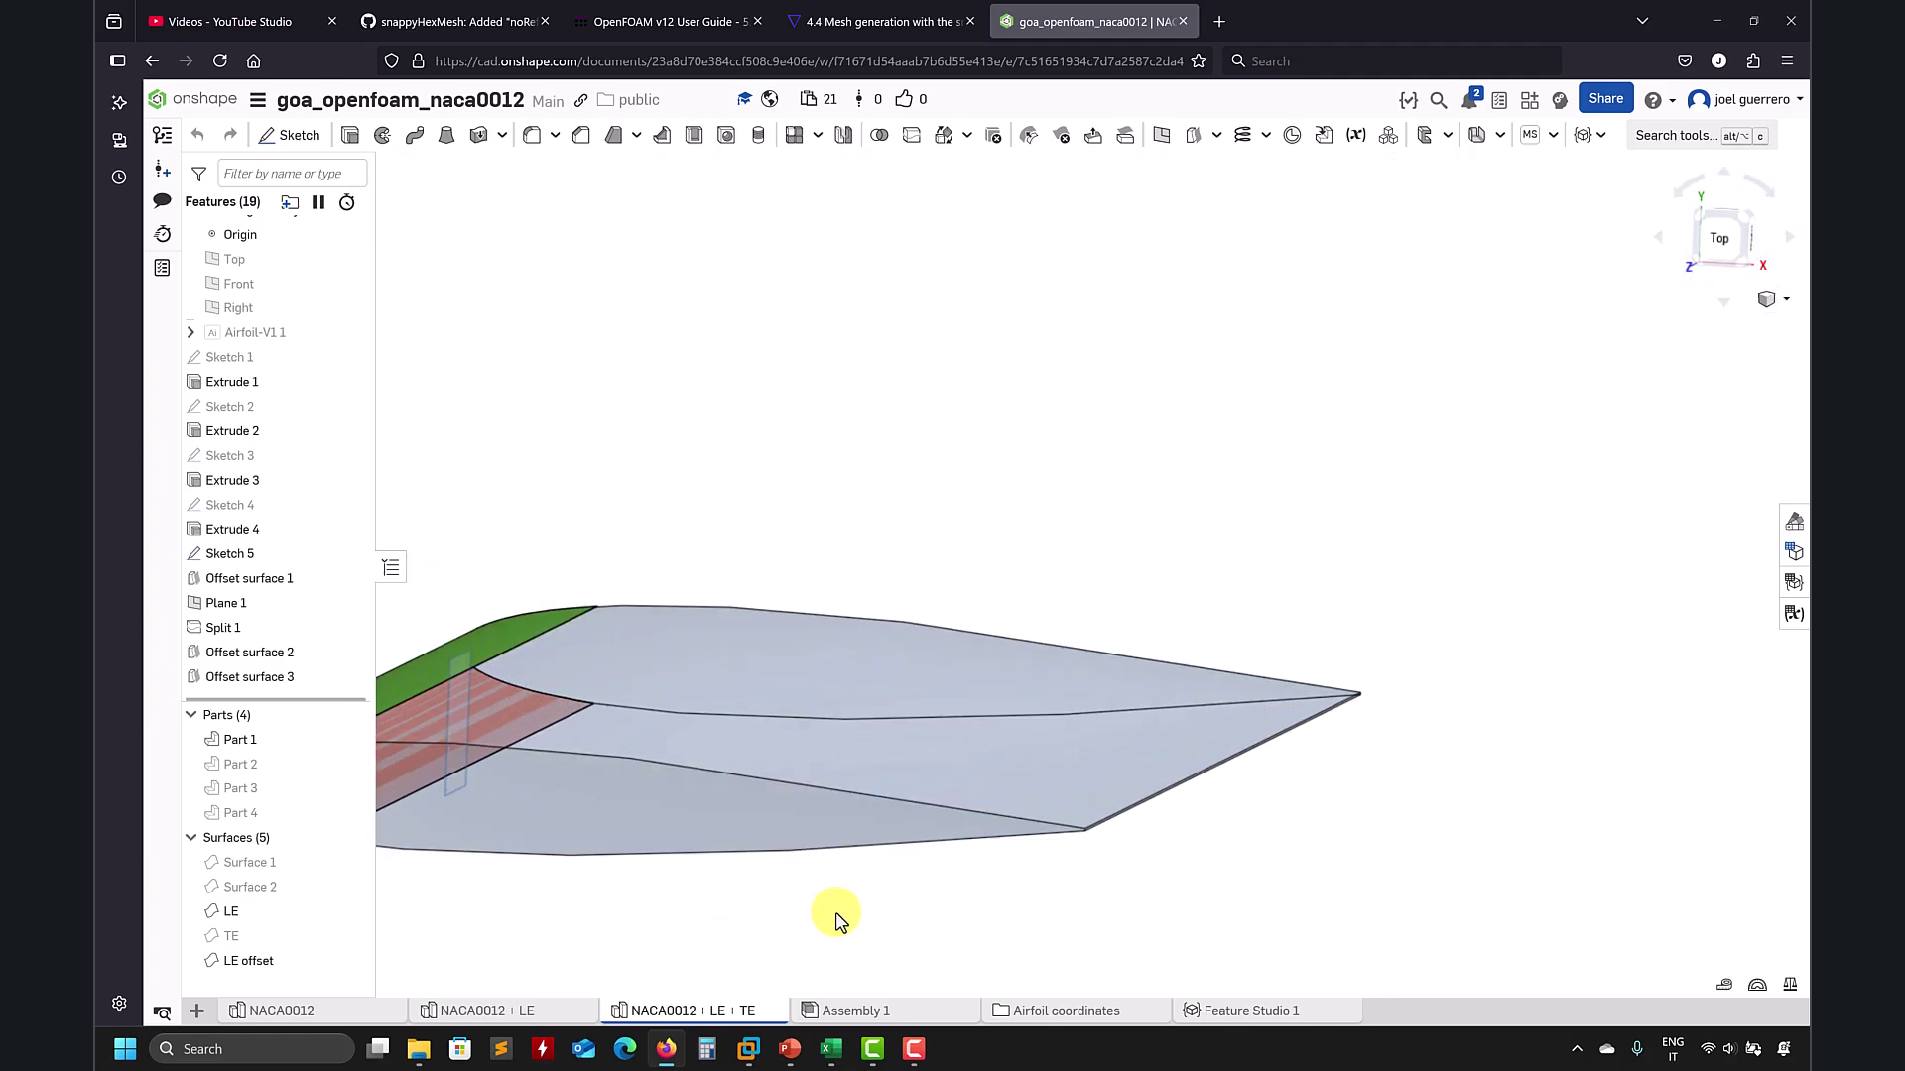
scroll(1101, 891, "down", 3)
Step: Return to the virtual machine, close the snappyHexMeshDict_bodyFitted file and clean all mesh cases with foamCleanTutorials
left_click(1718, 20)
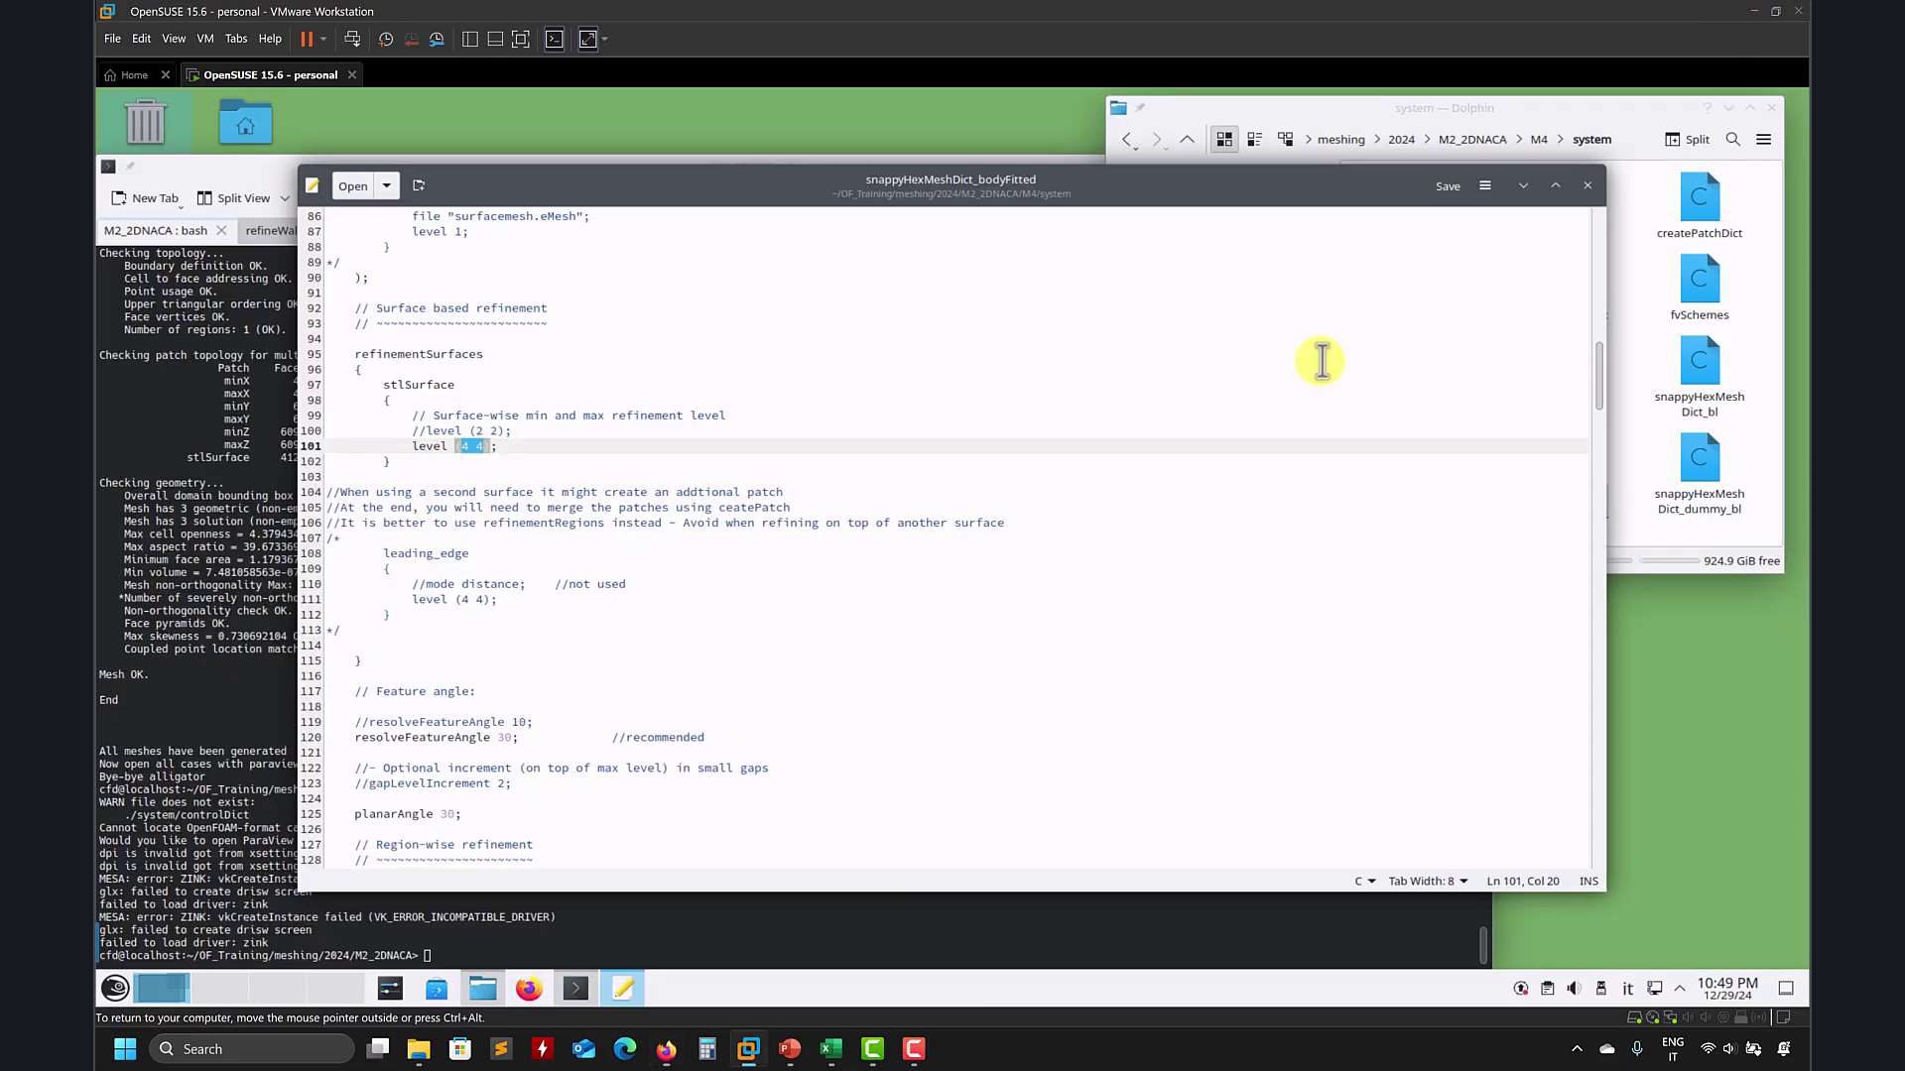
left_click(1588, 185)
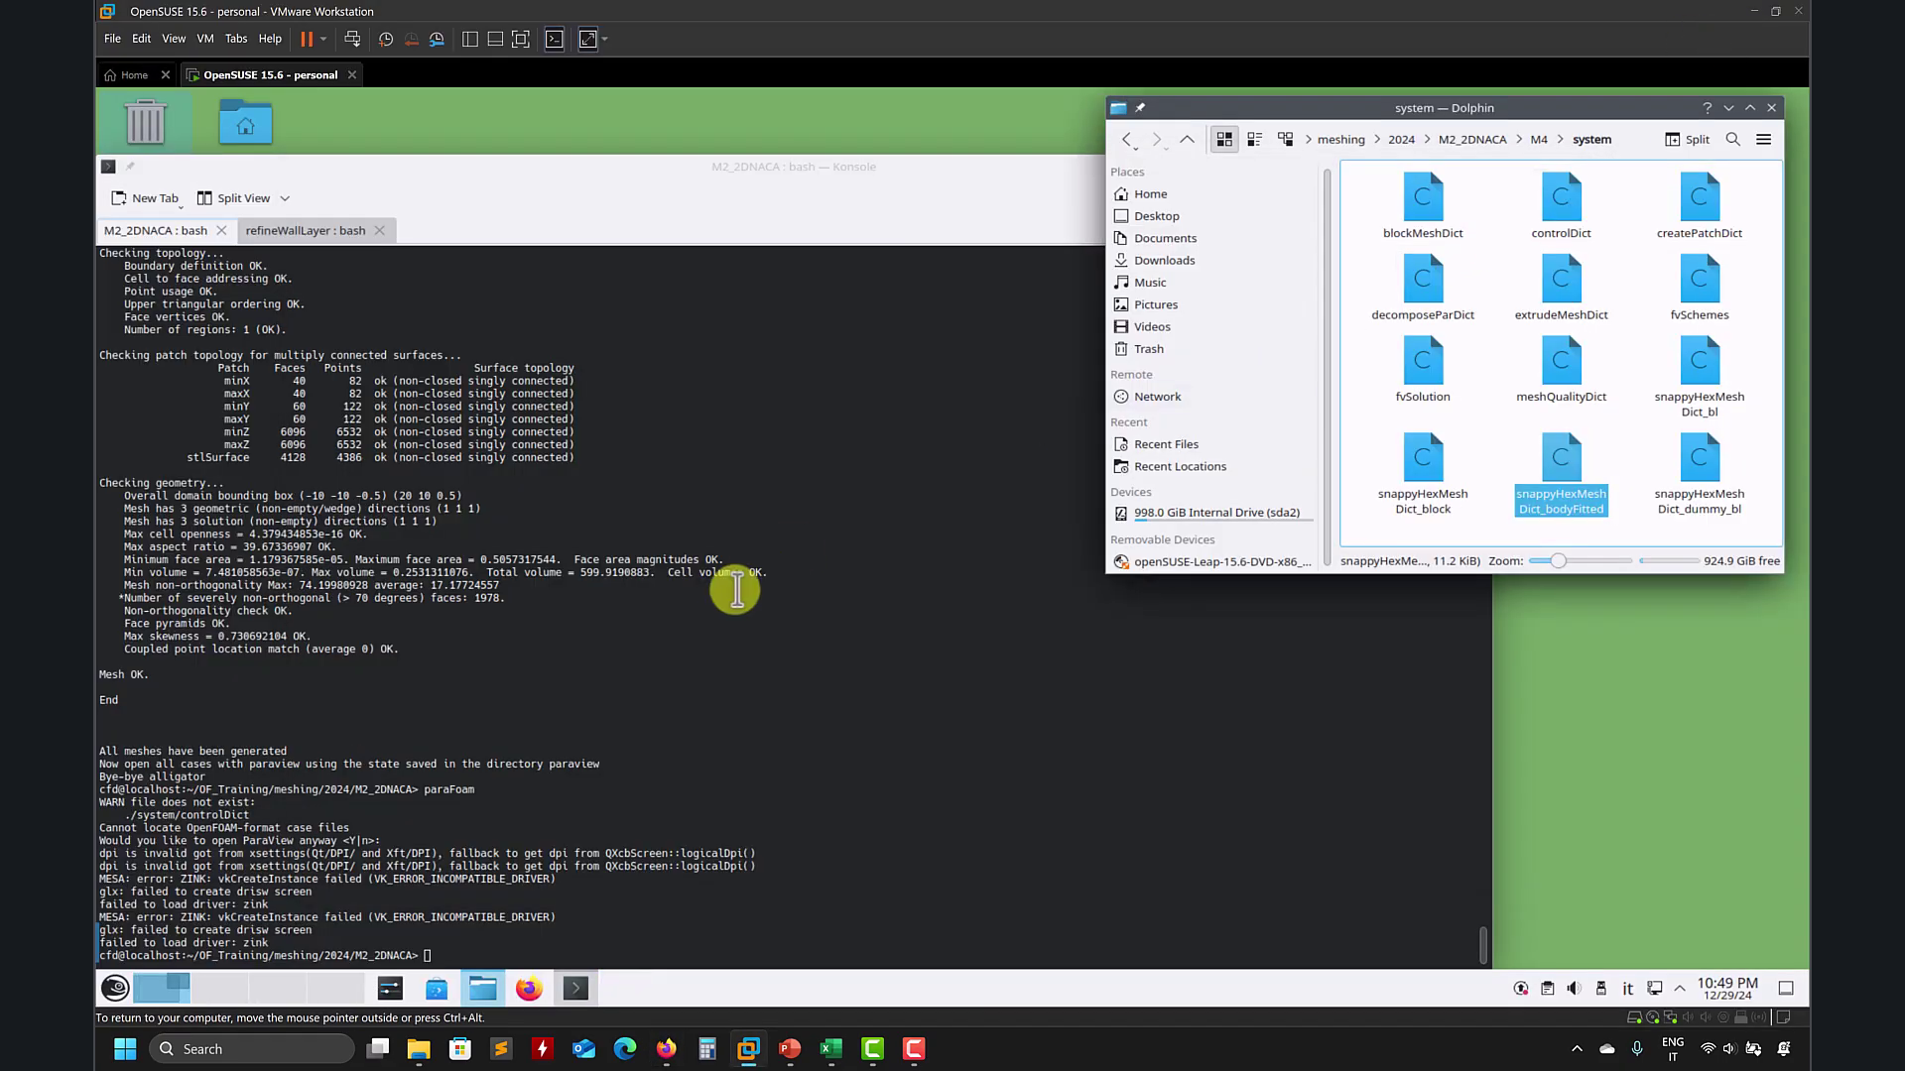
left_click(737, 591)
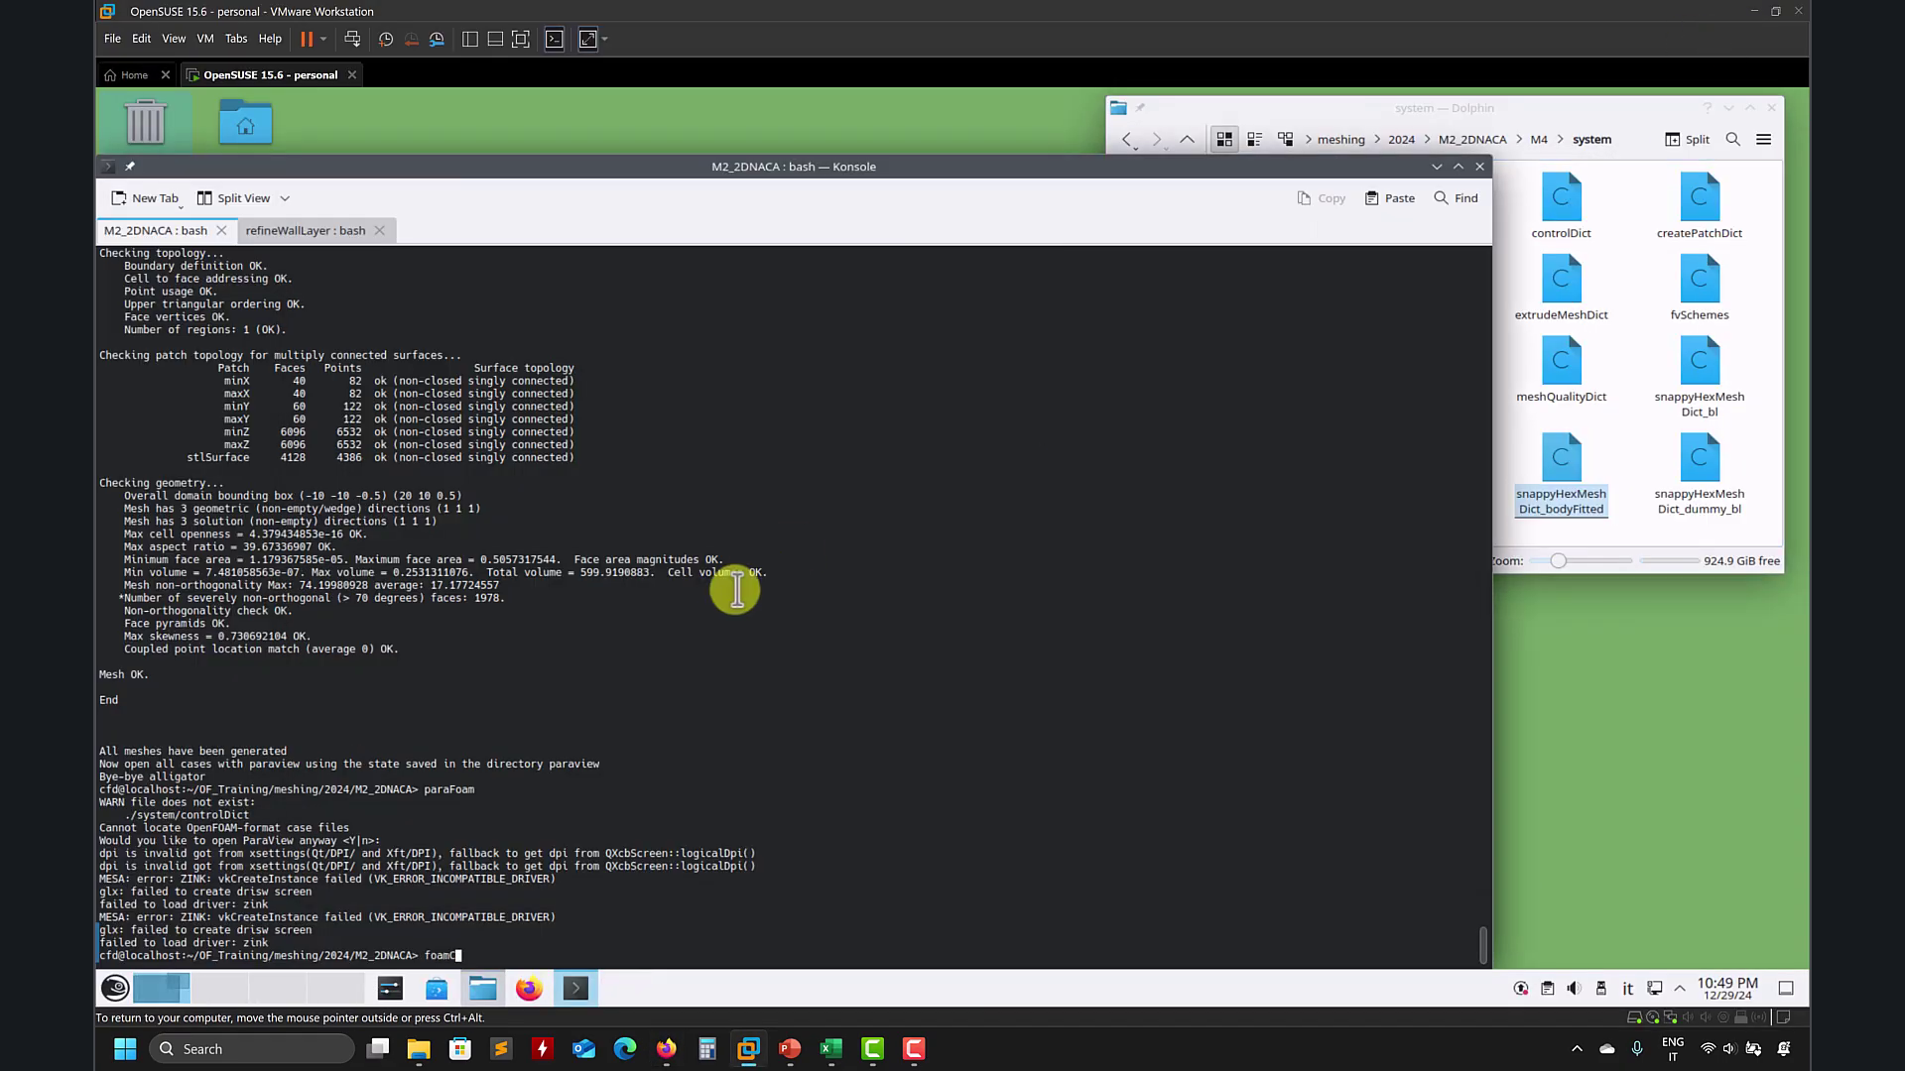
type("foamCleaNT")
key("Return")
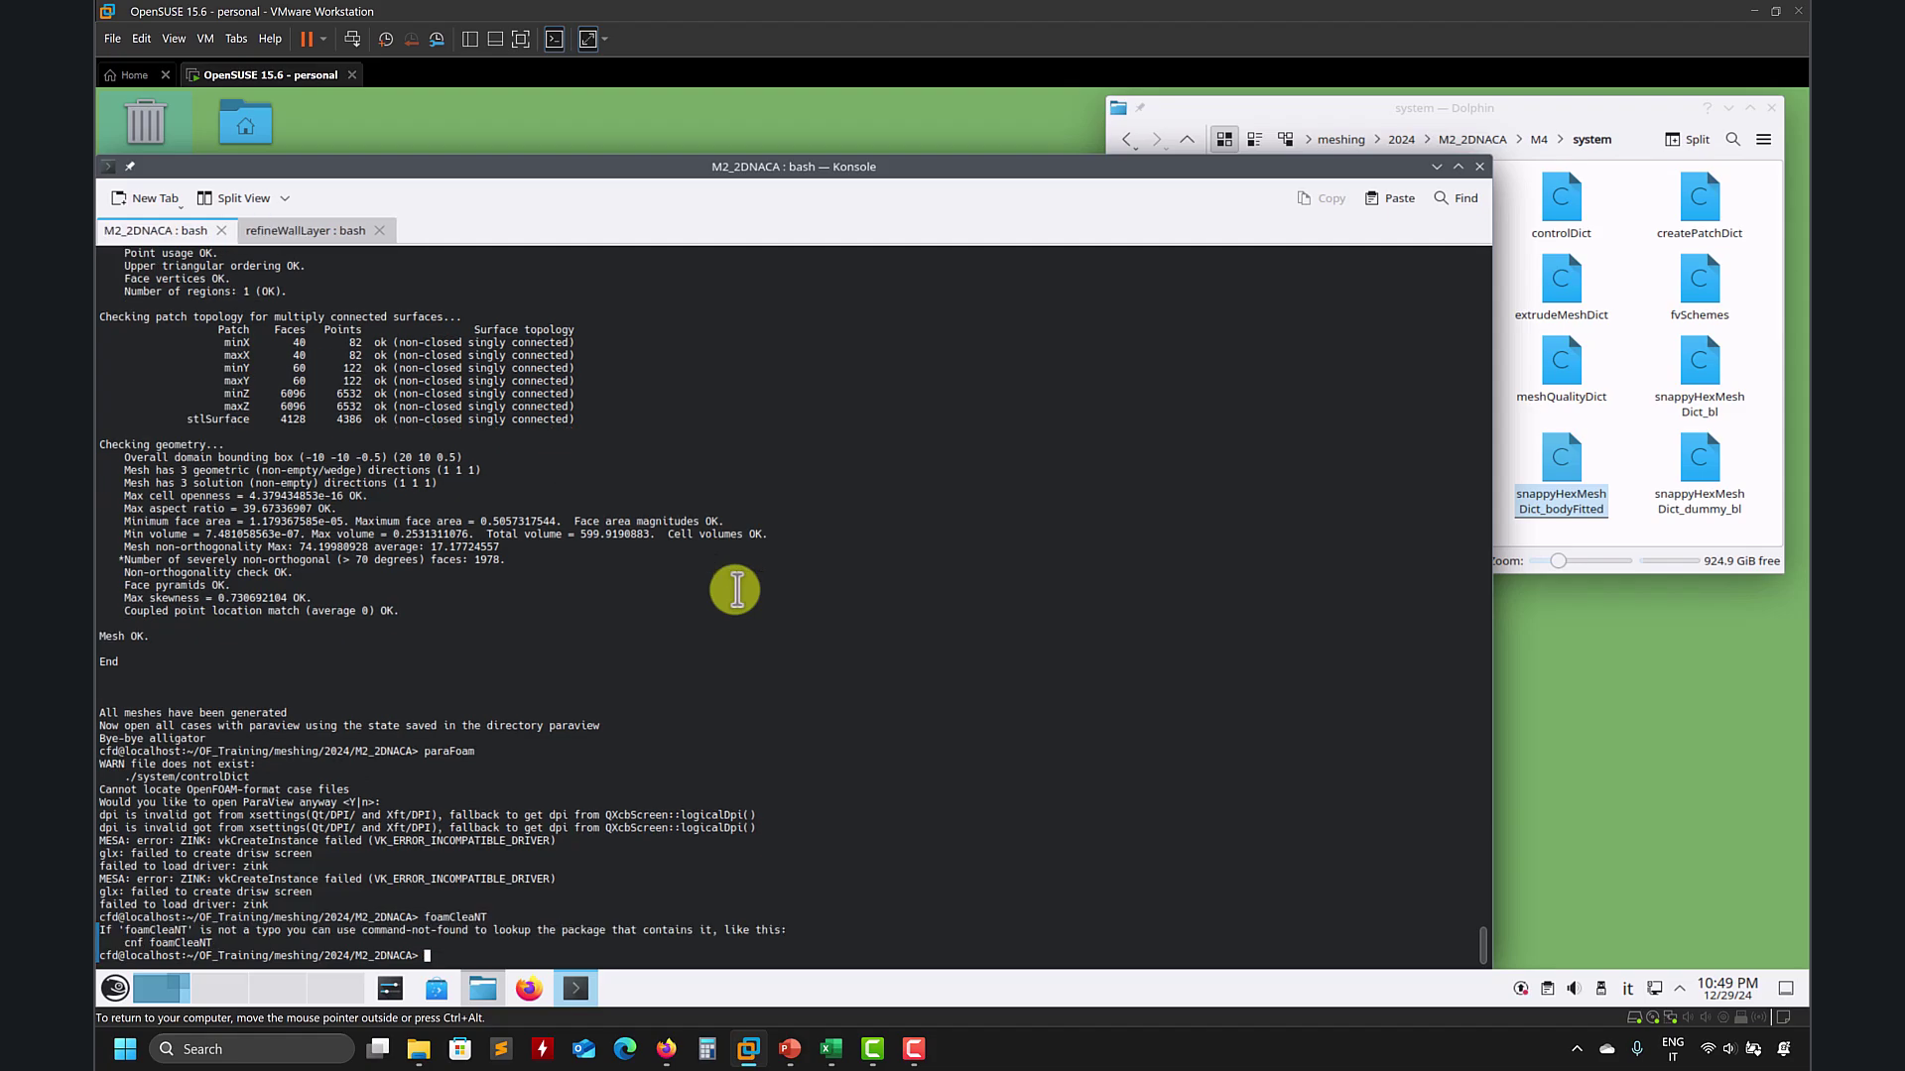
type("foamCleanTutorials")
key("Return")
Step: List the M2_2DNACA directory in the terminal, change into M4 and list its contents
type("ls")
key("Return")
type("cd M4")
key("Return")
type("ls")
key("Return")
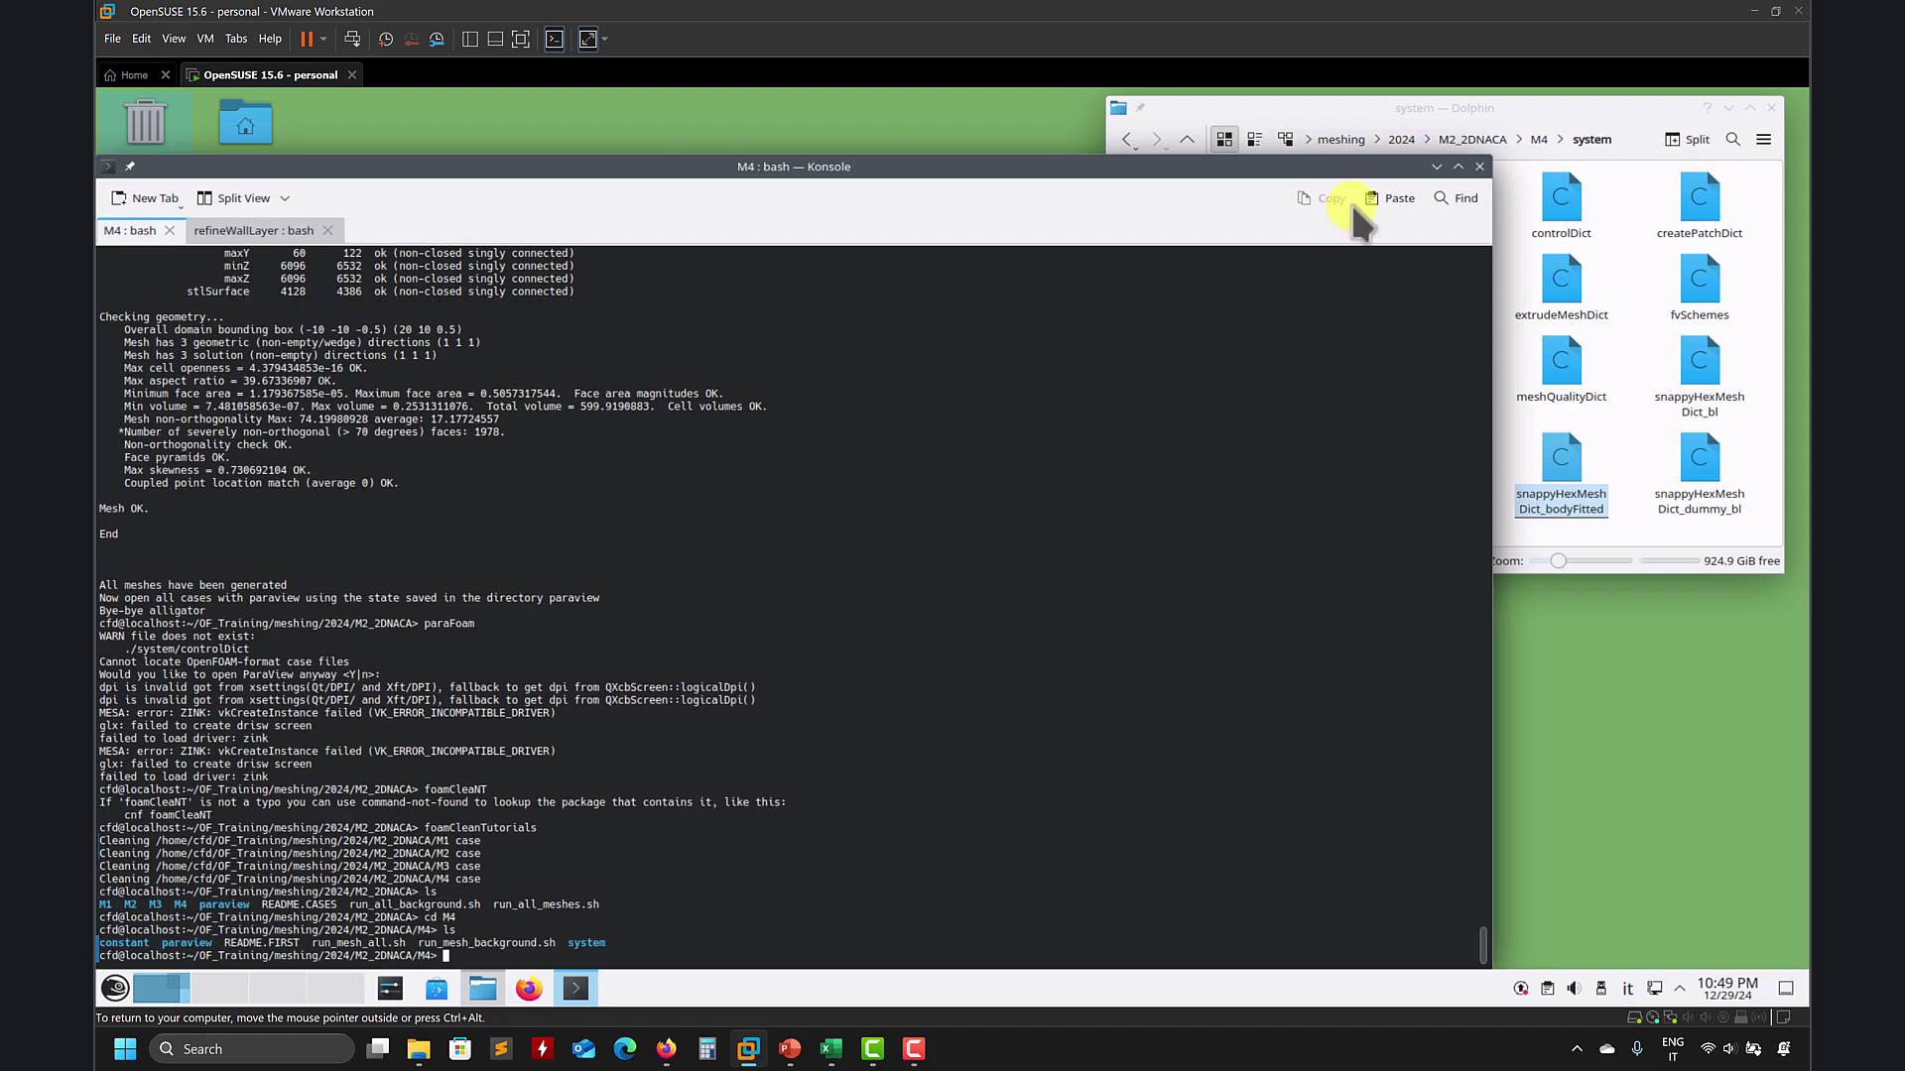
Step: Browse to the M4 case's constant/geometry folder in the file manager to view its STL files
left_click(1539, 142)
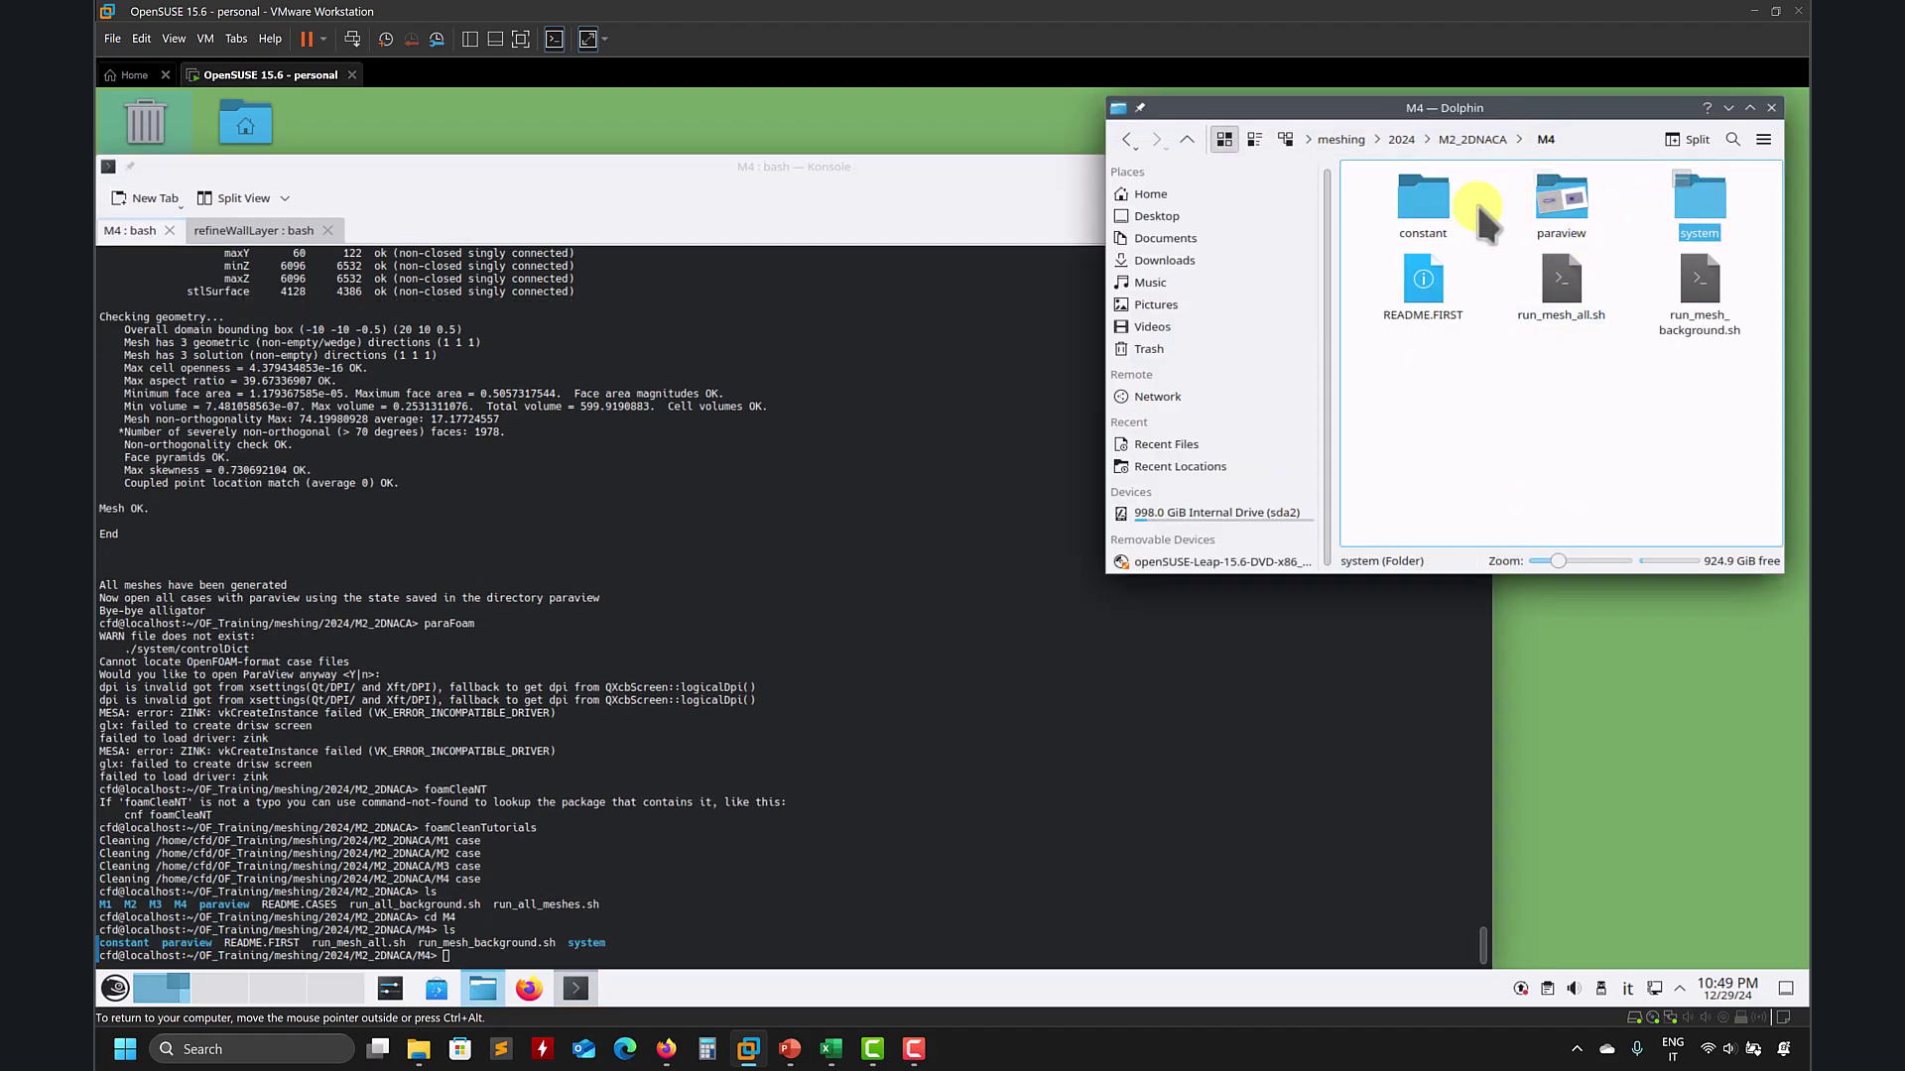
double_click(1428, 203)
double_click(1410, 208)
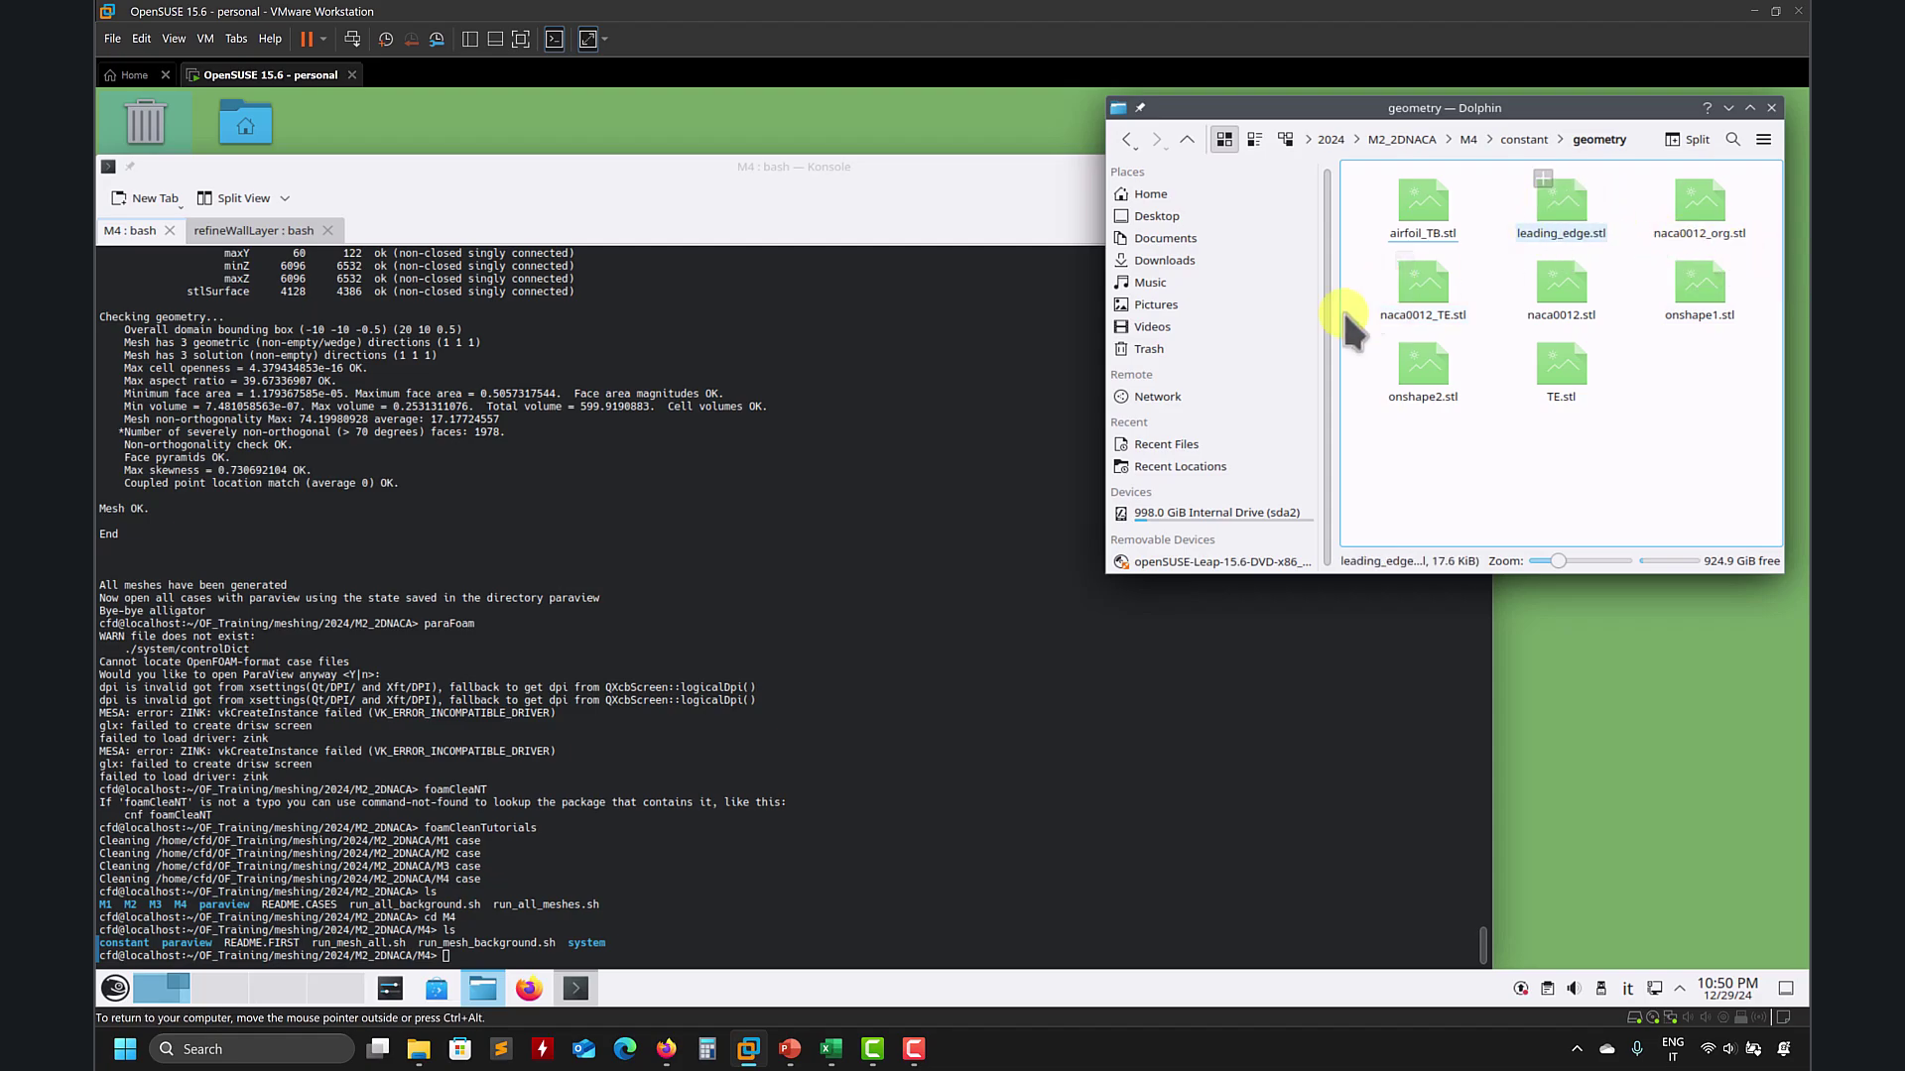
Step: Launch ParaView from the terminal in the M4 case directory
left_click(972, 567)
type("paraview")
key("Return")
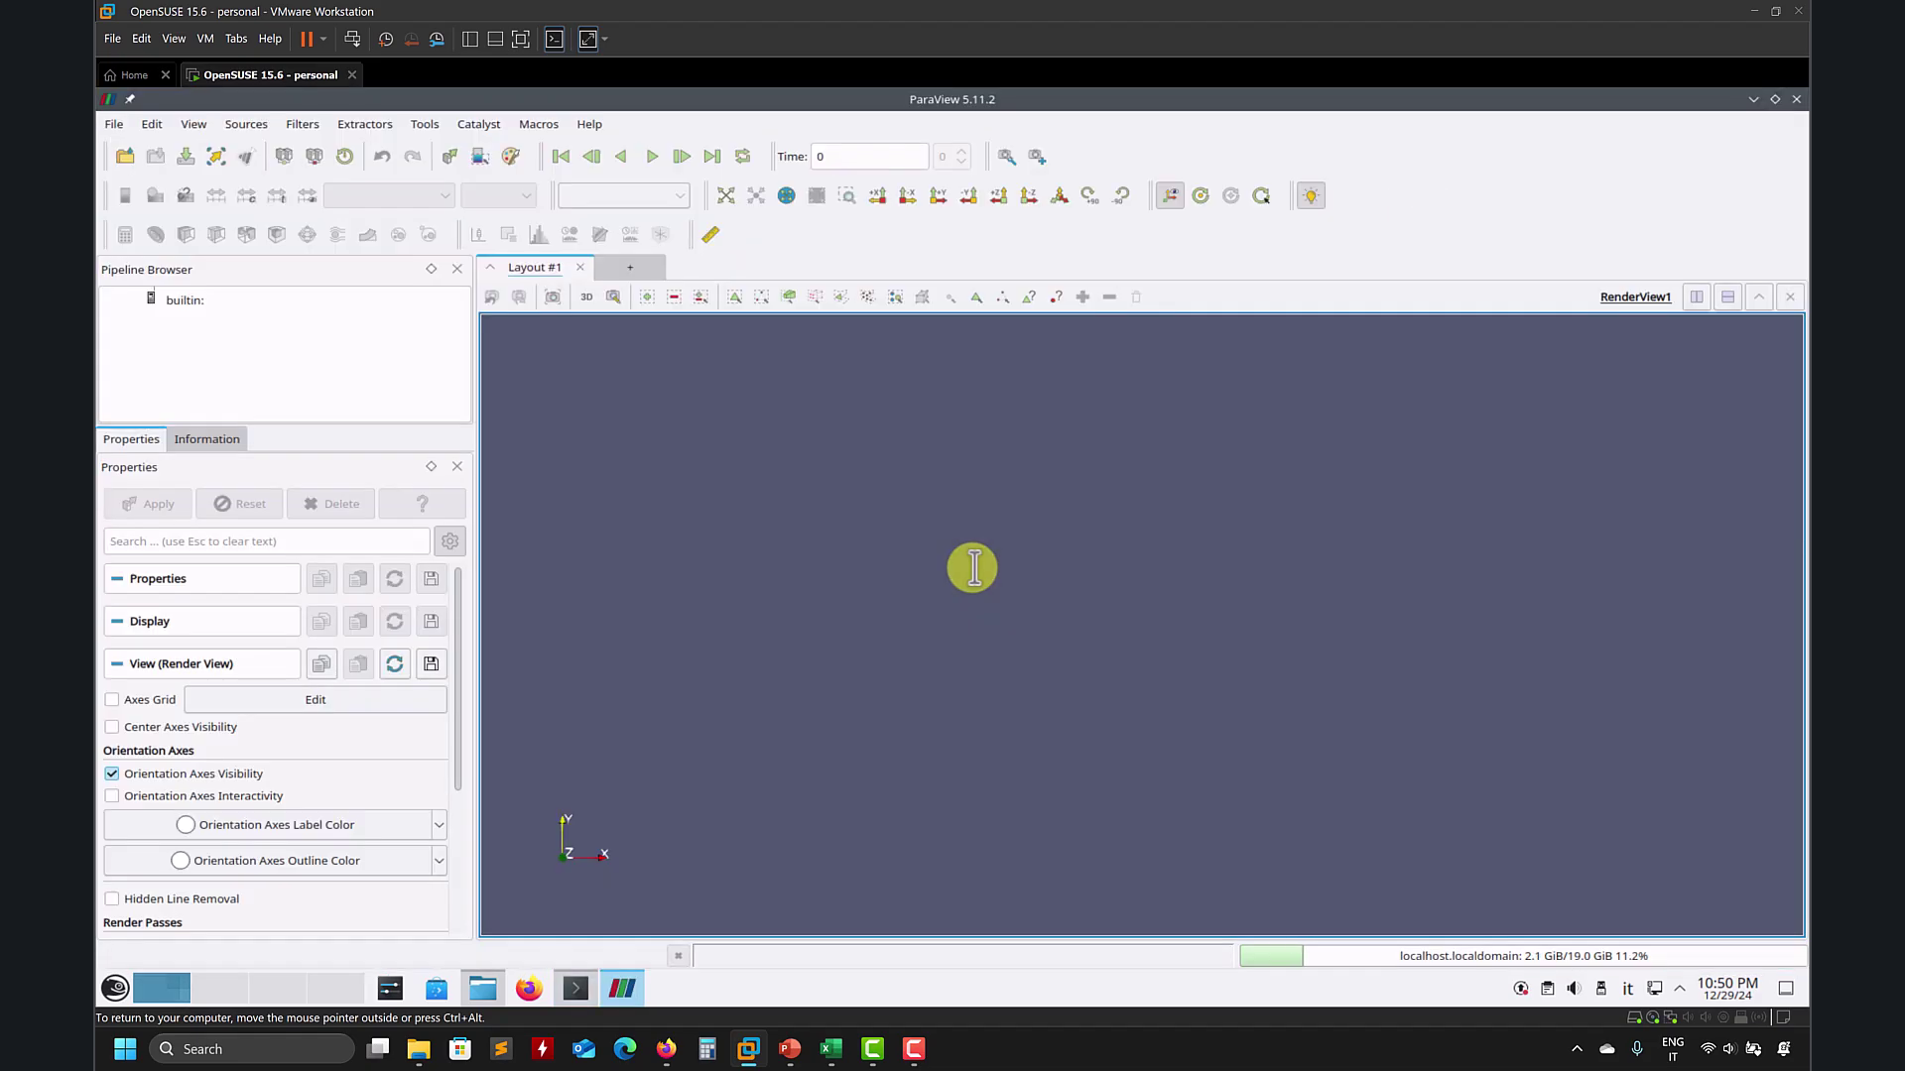
Step: Load naca0012.stl from the constant/geometry folder into ParaView and view the airfoil surface at an angle
left_click(125, 157)
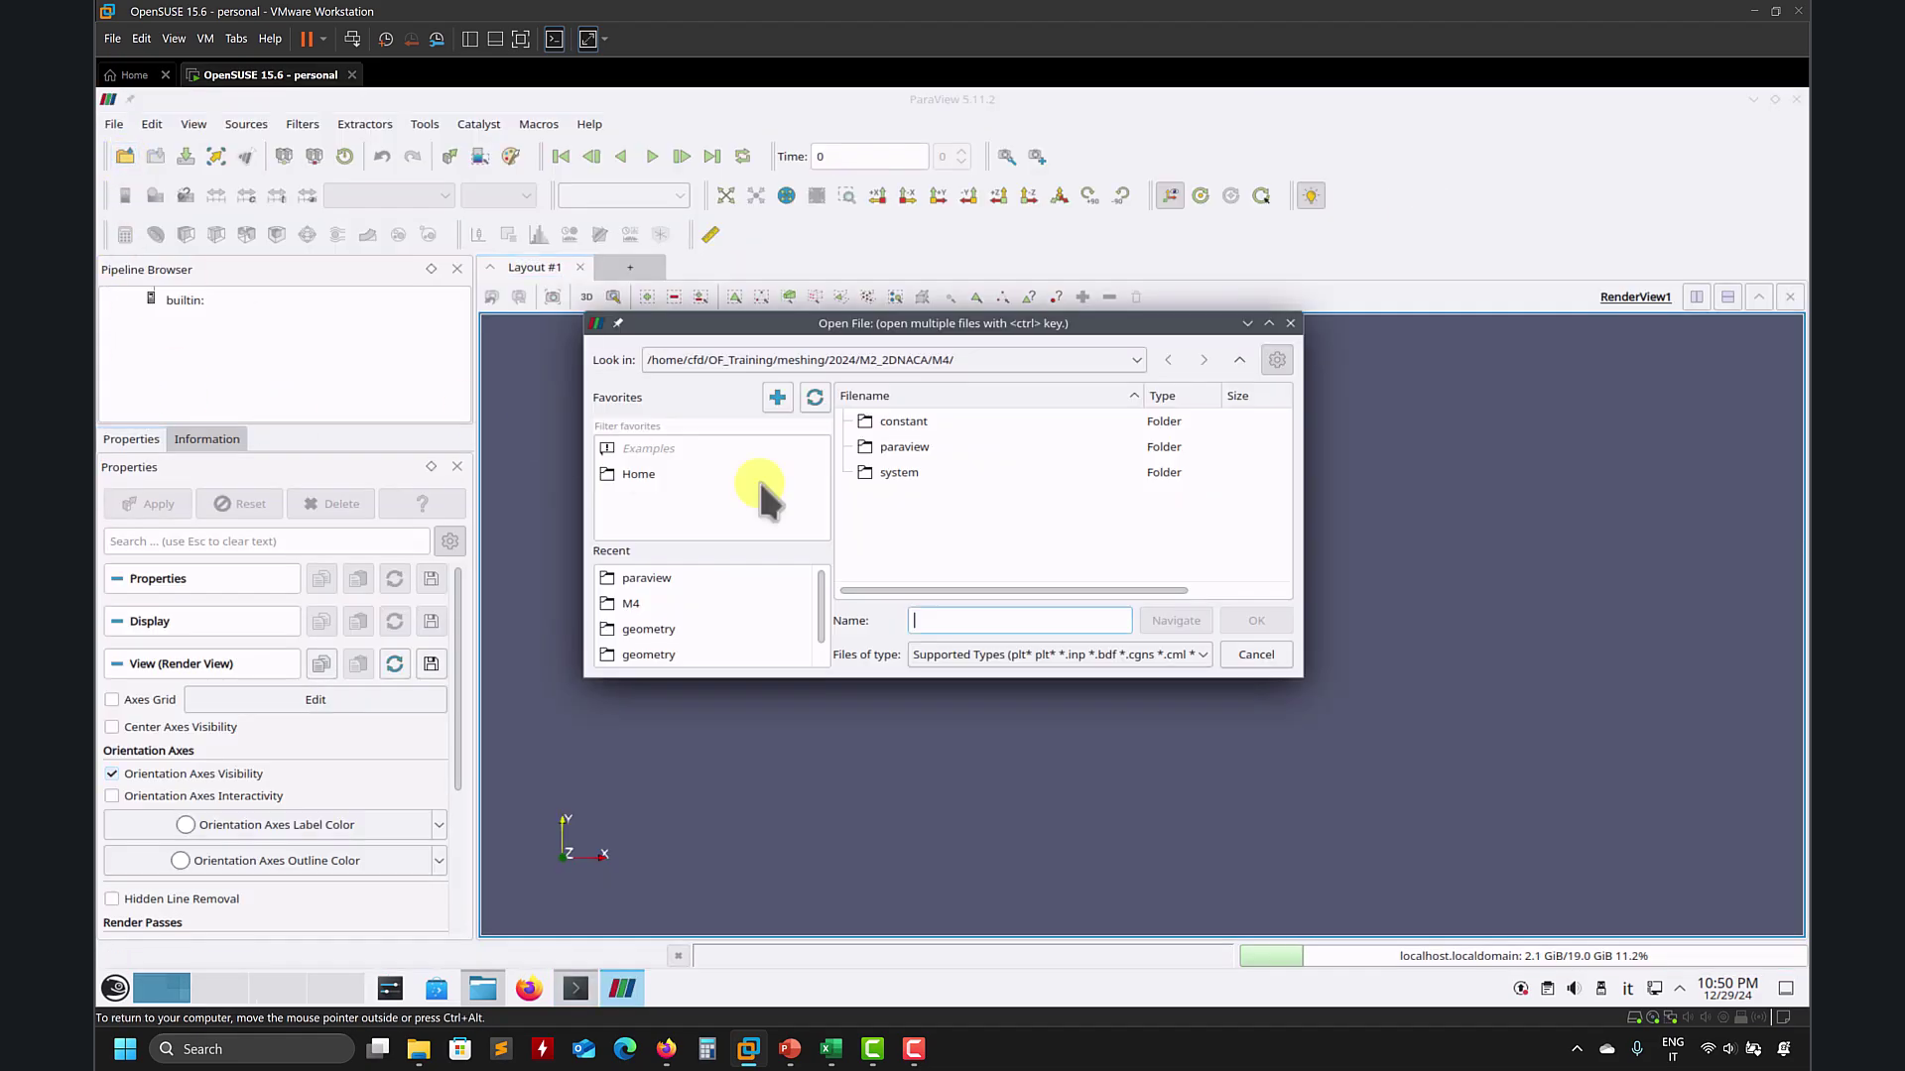
double_click(915, 423)
left_click(893, 420)
double_click(892, 418)
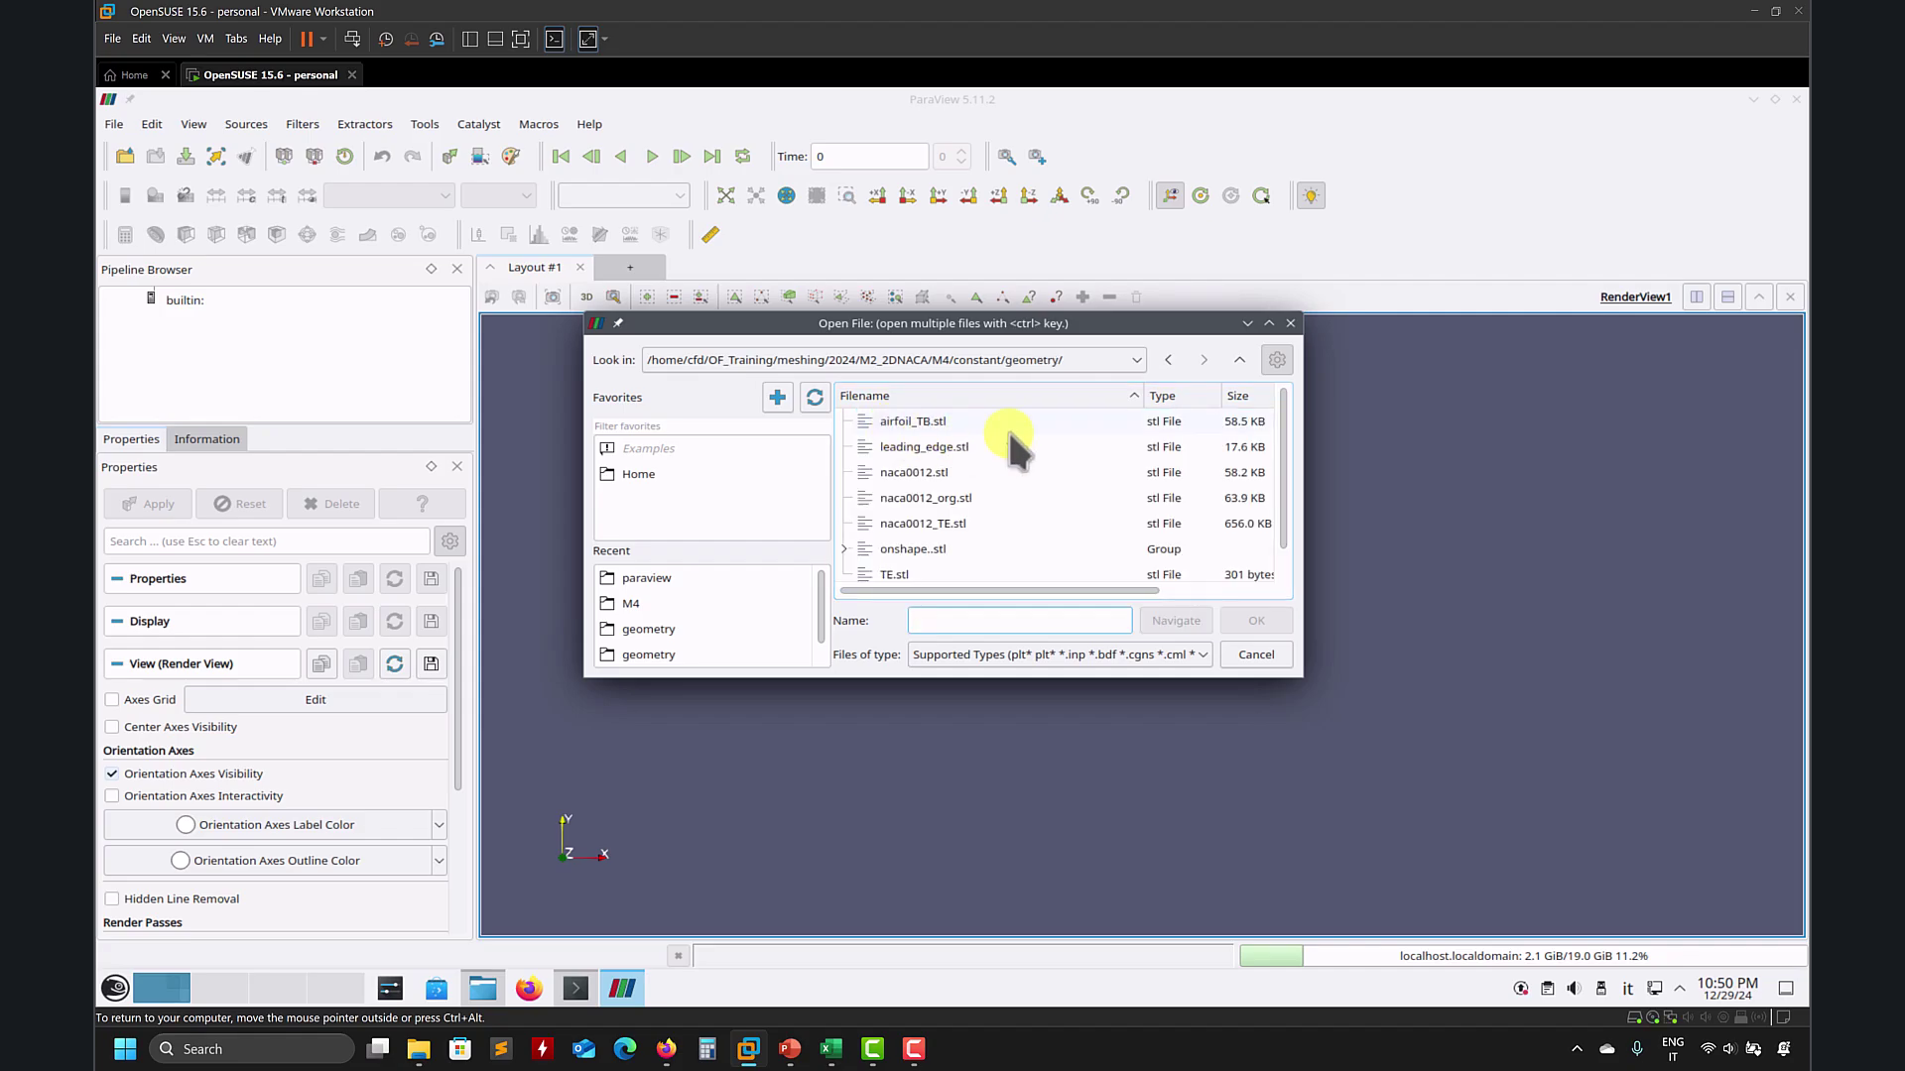
double_click(947, 472)
left_click(134, 504)
left_click_drag(807, 616, 1021, 651)
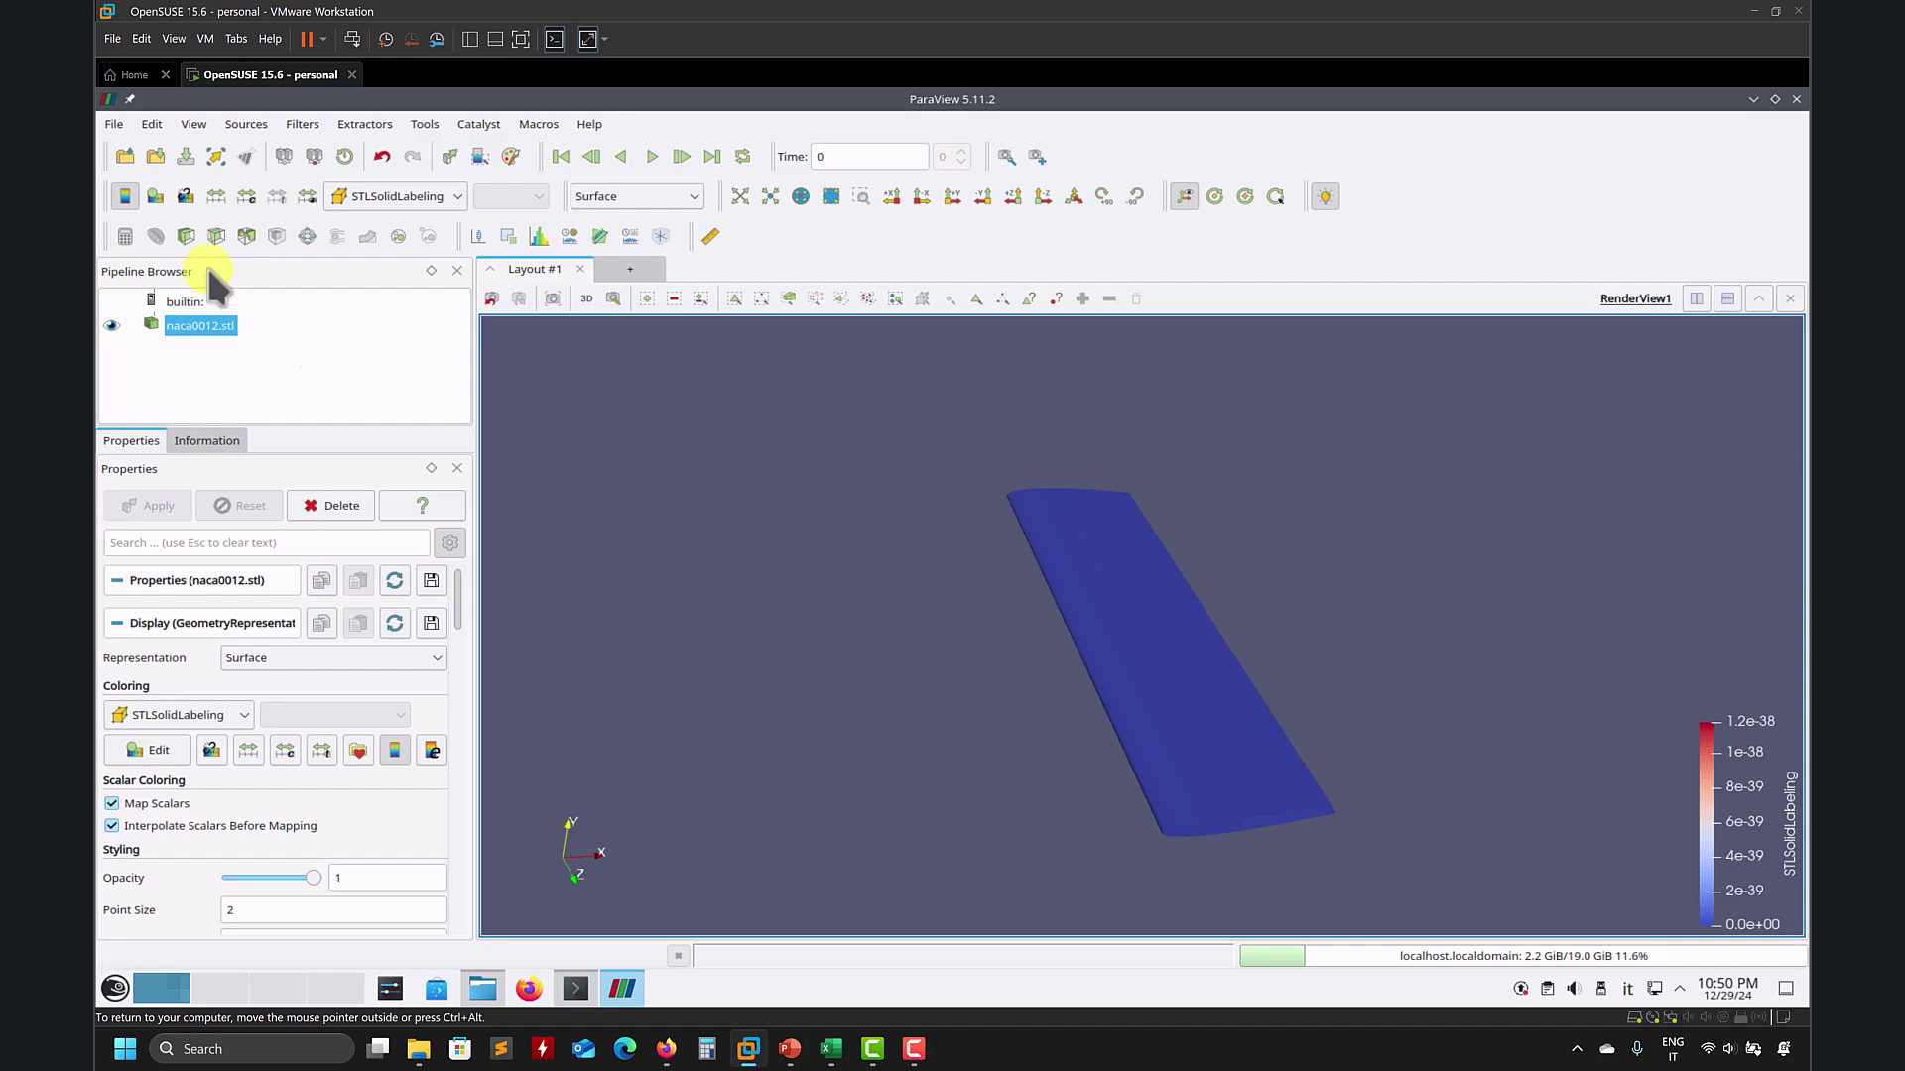
Step: Hide naca0012.stl, load airfoil_TB.stl from the same folder and view its end face at an angle
left_click(111, 326)
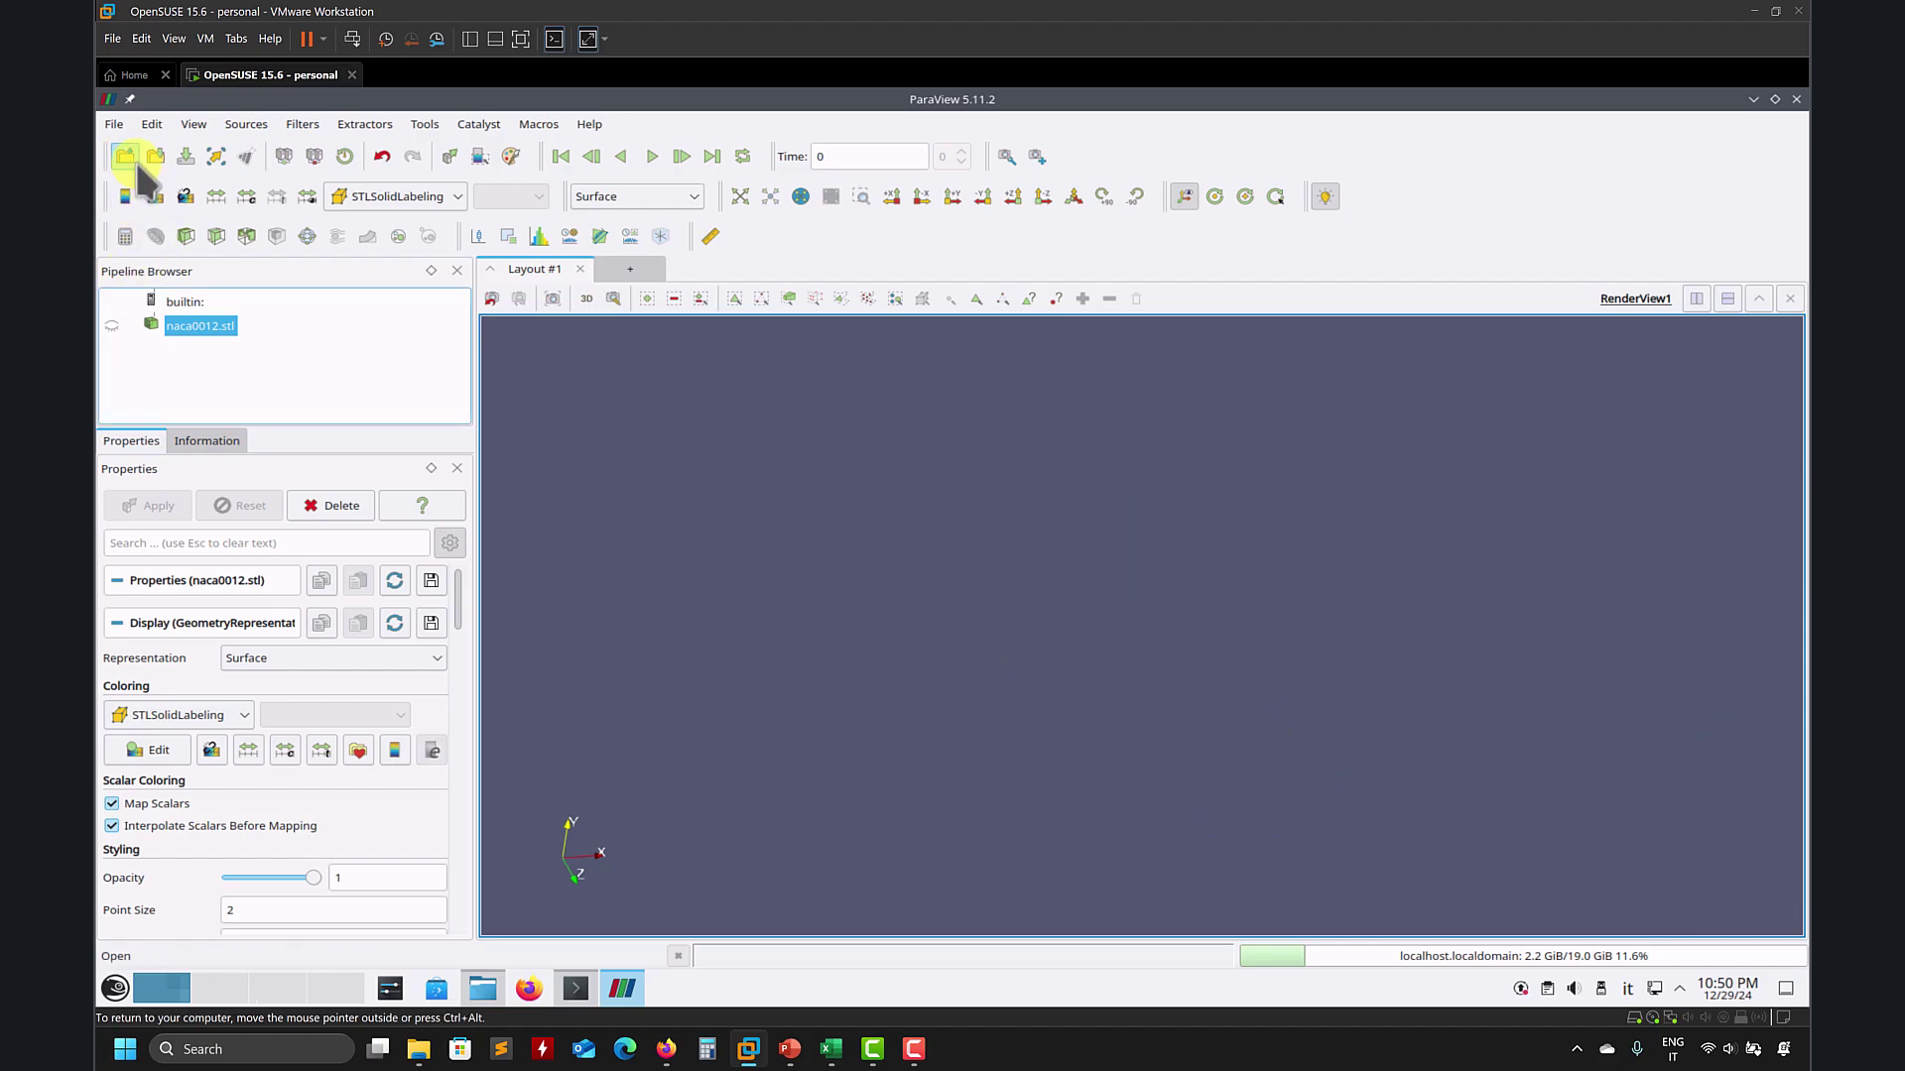
left_click(125, 155)
left_click(913, 421)
left_click(1248, 623)
left_click(179, 508)
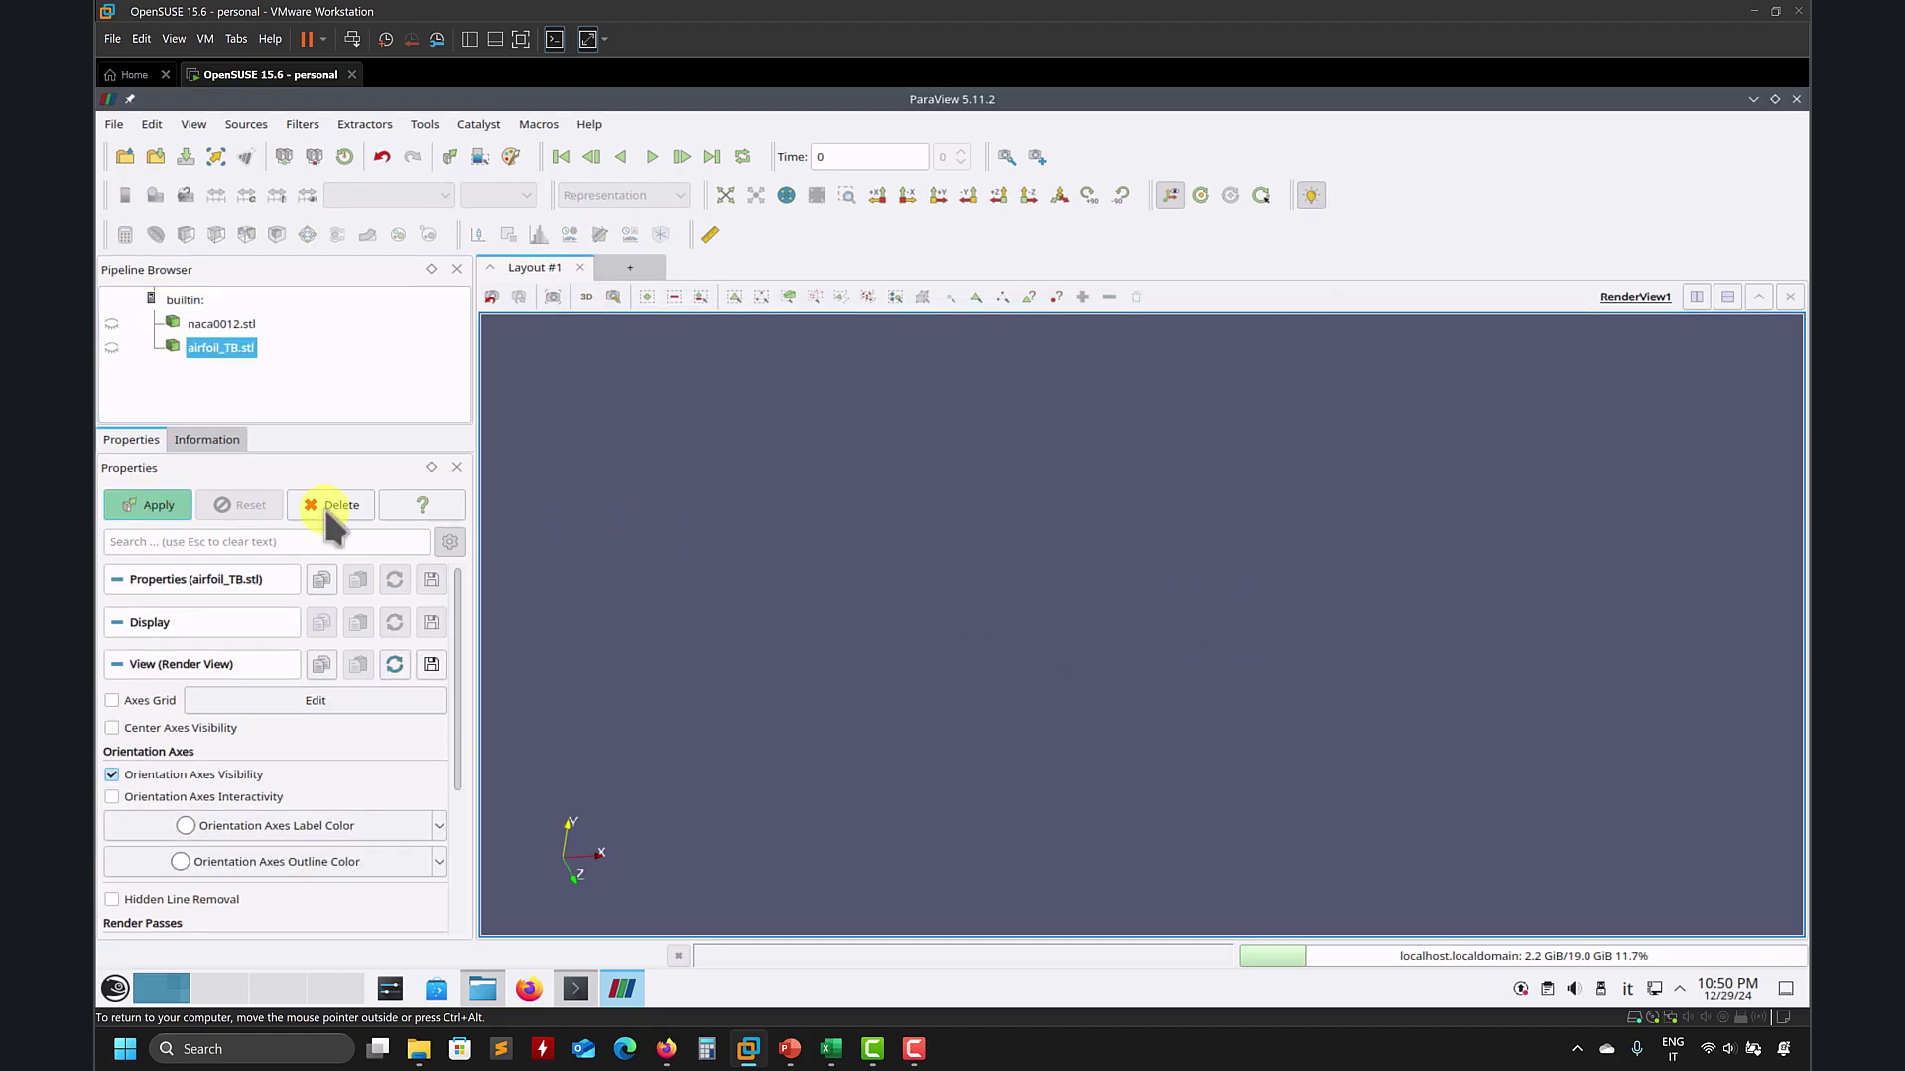
left_click_drag(1021, 599, 1102, 712)
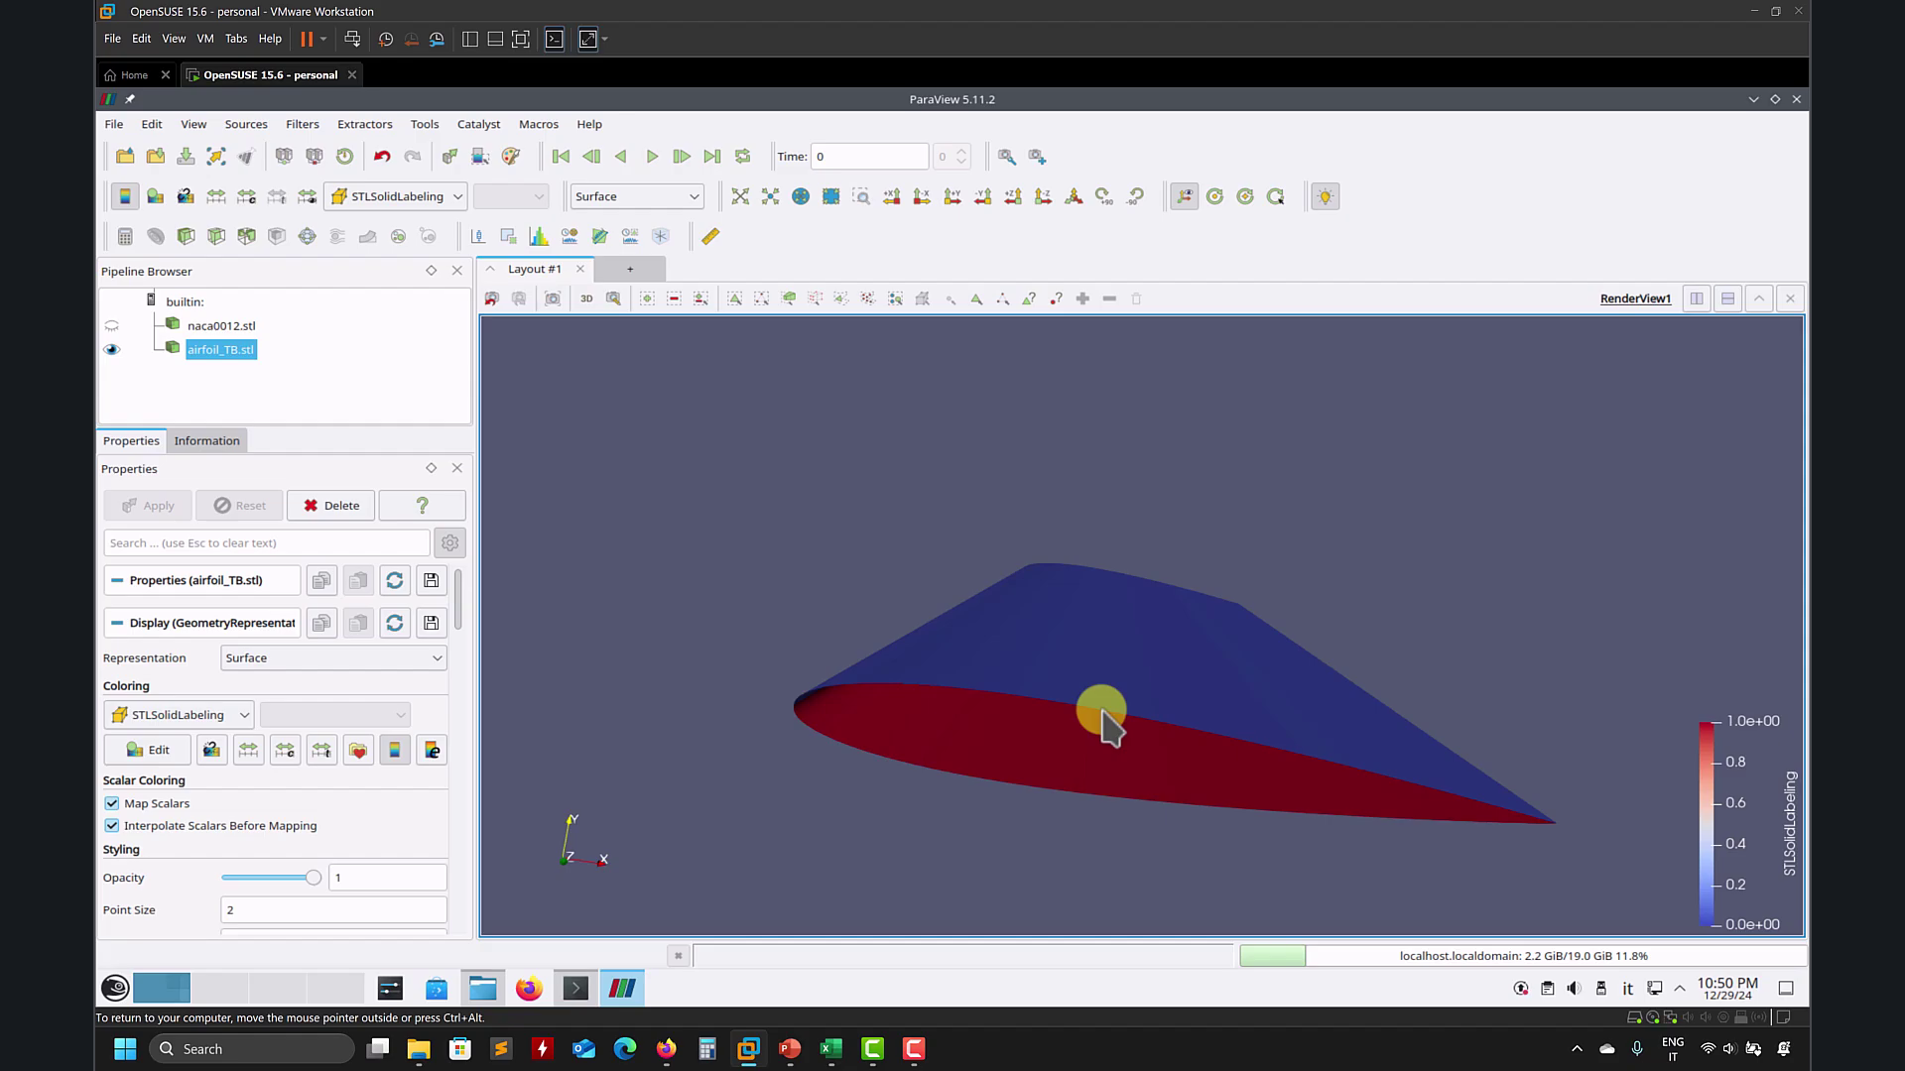
Step: Hide airfoil_TB.stl, load naca0012_TE.stl from the geometry folder and view its trailing edge up close
left_click_drag(1103, 711, 953, 663)
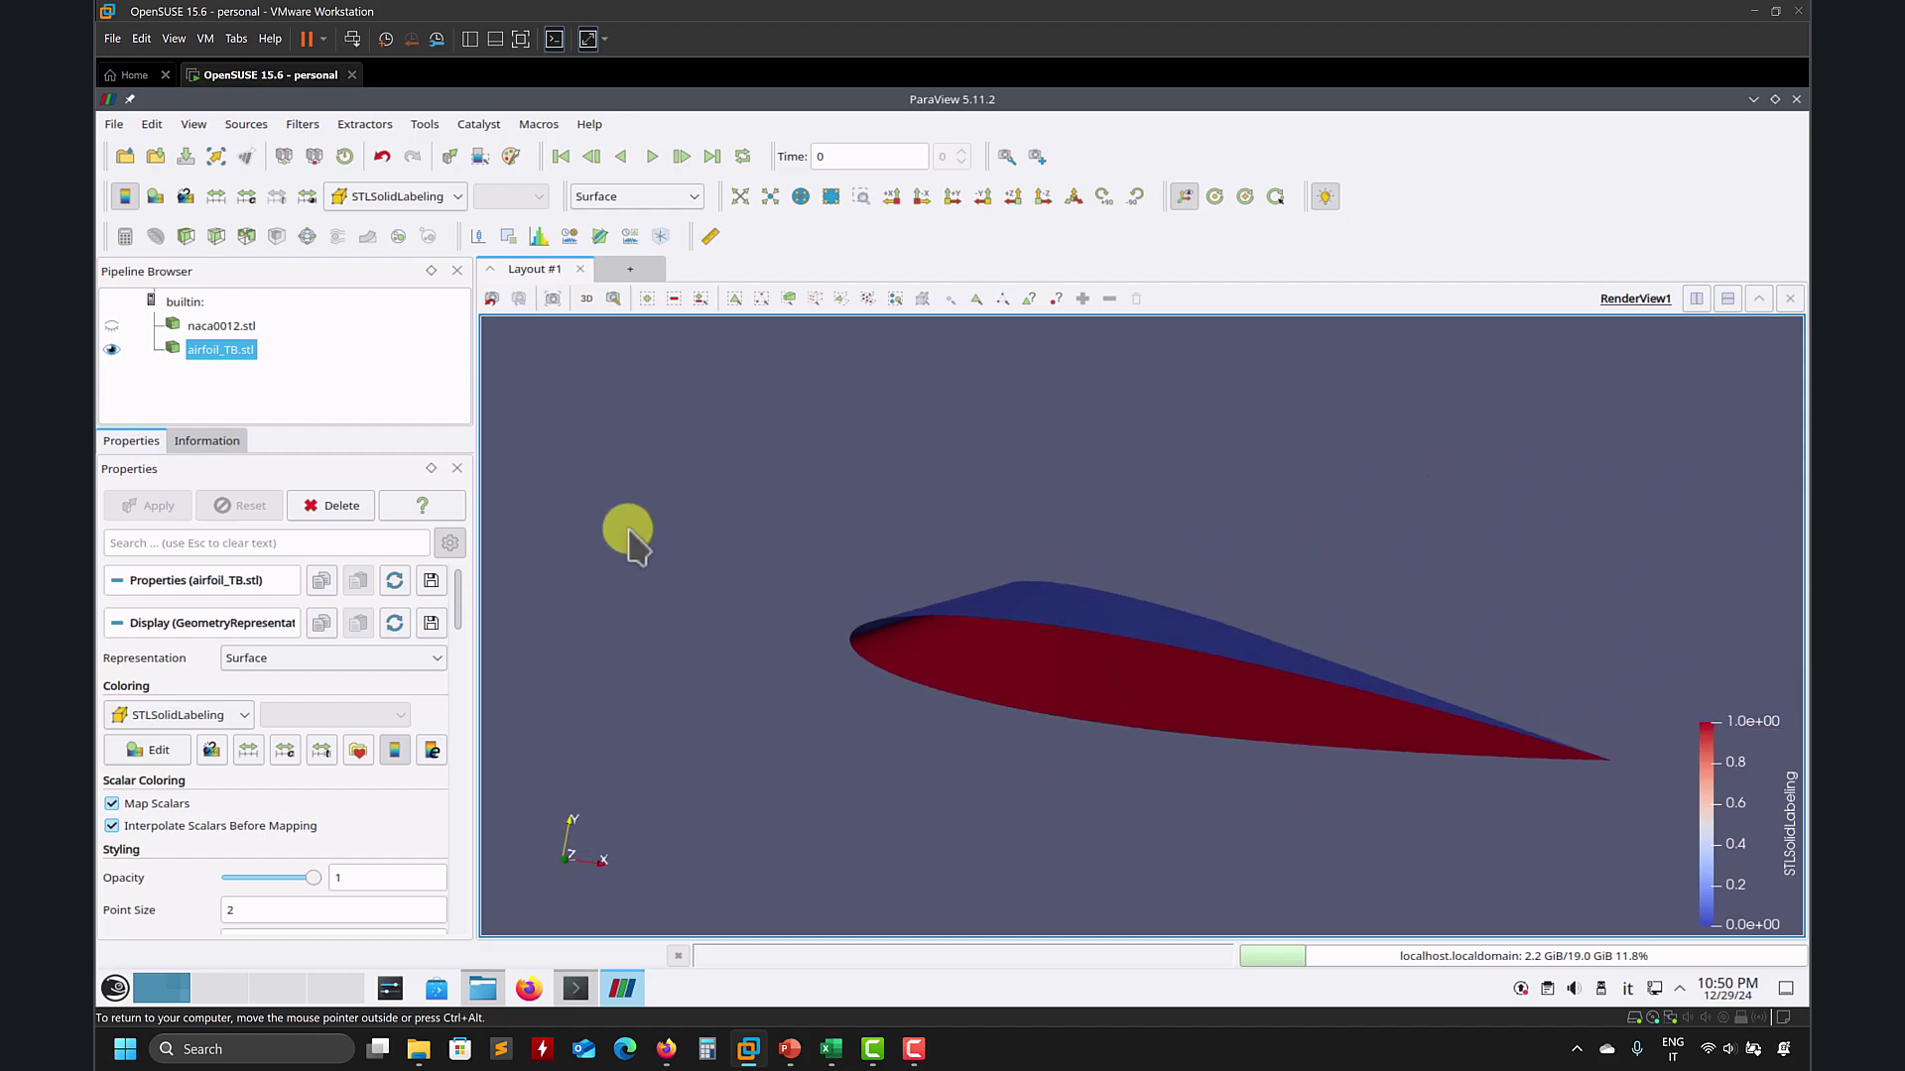
left_click(111, 348)
left_click(123, 154)
left_click(942, 521)
left_click(1230, 620)
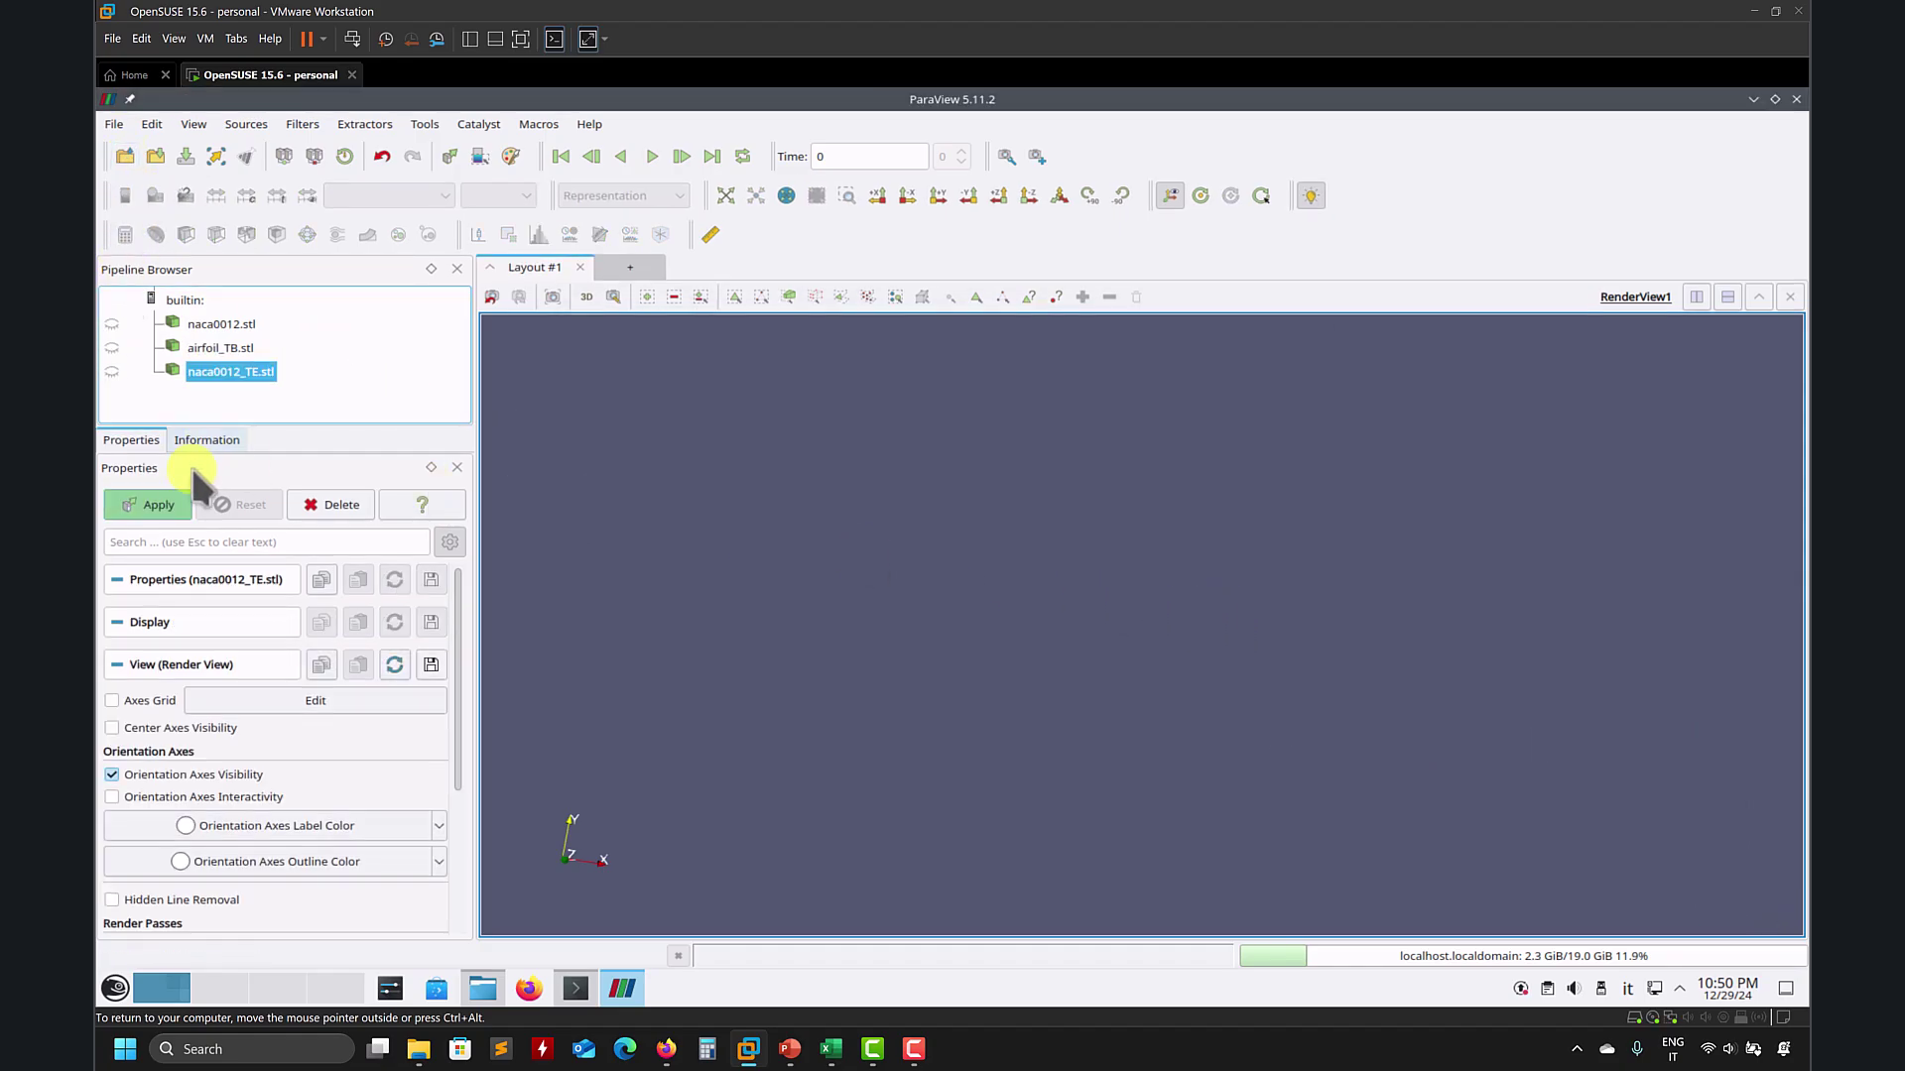
left_click(147, 505)
left_click_drag(1160, 604, 1323, 464)
scroll(1101, 740, "up", 5)
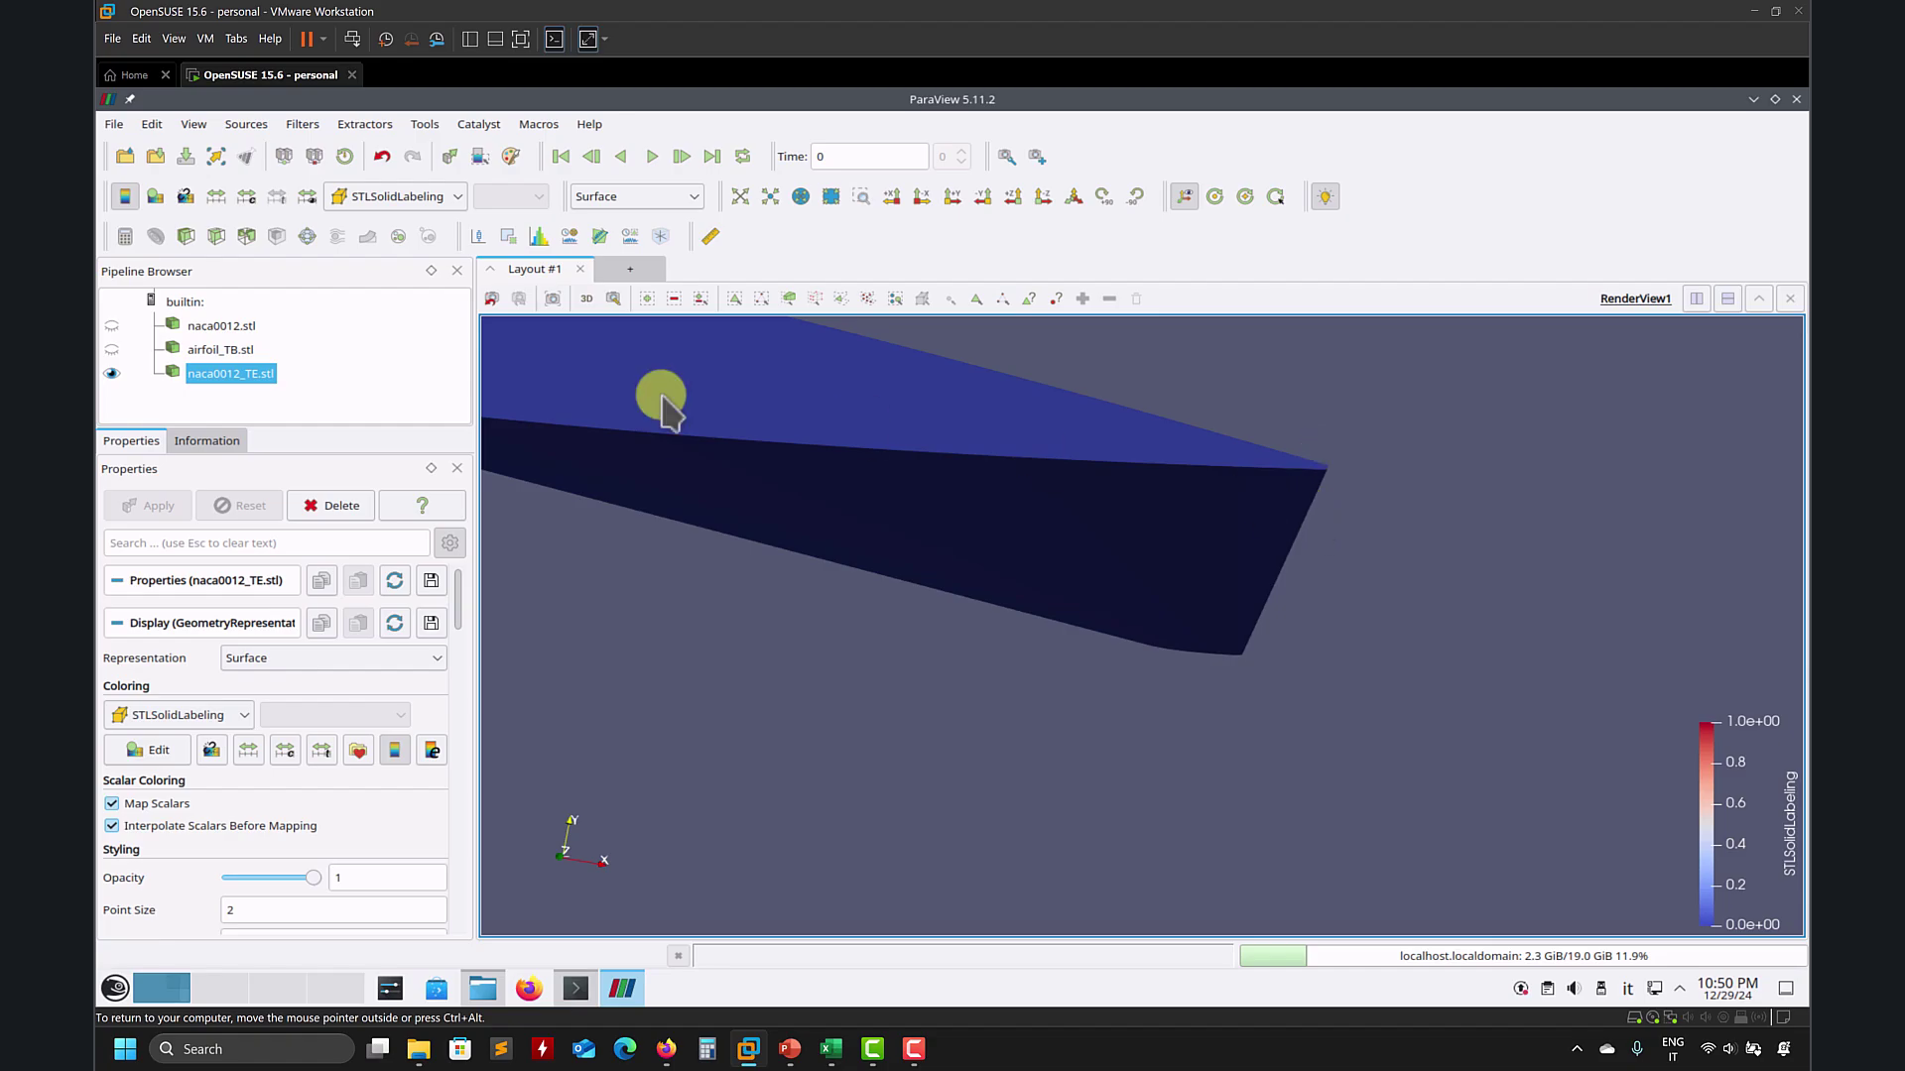
Step: Load TE.stl from the geometry folder, hide naca0012_TE.stl and view the trailing-edge strip at an angle
left_click(121, 156)
left_click(896, 572)
left_click(1256, 620)
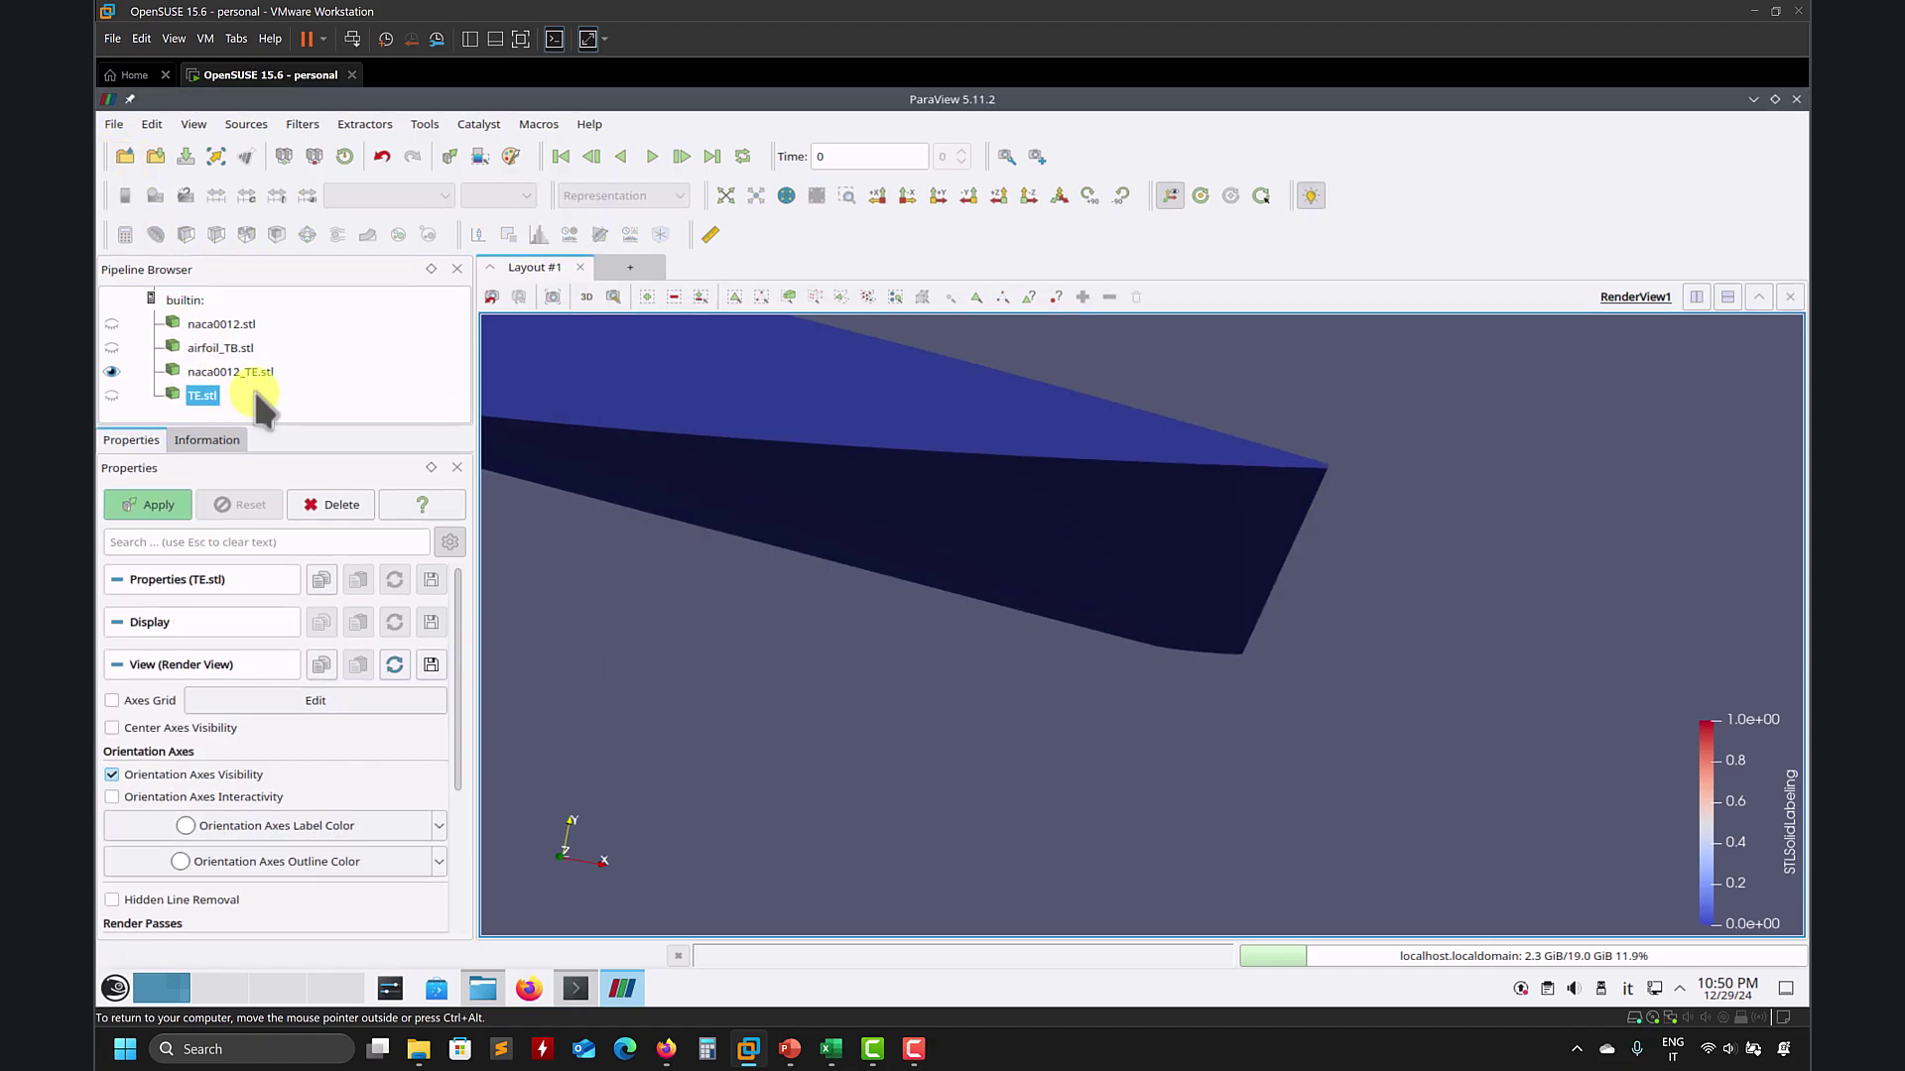
left_click(146, 496)
left_click(111, 373)
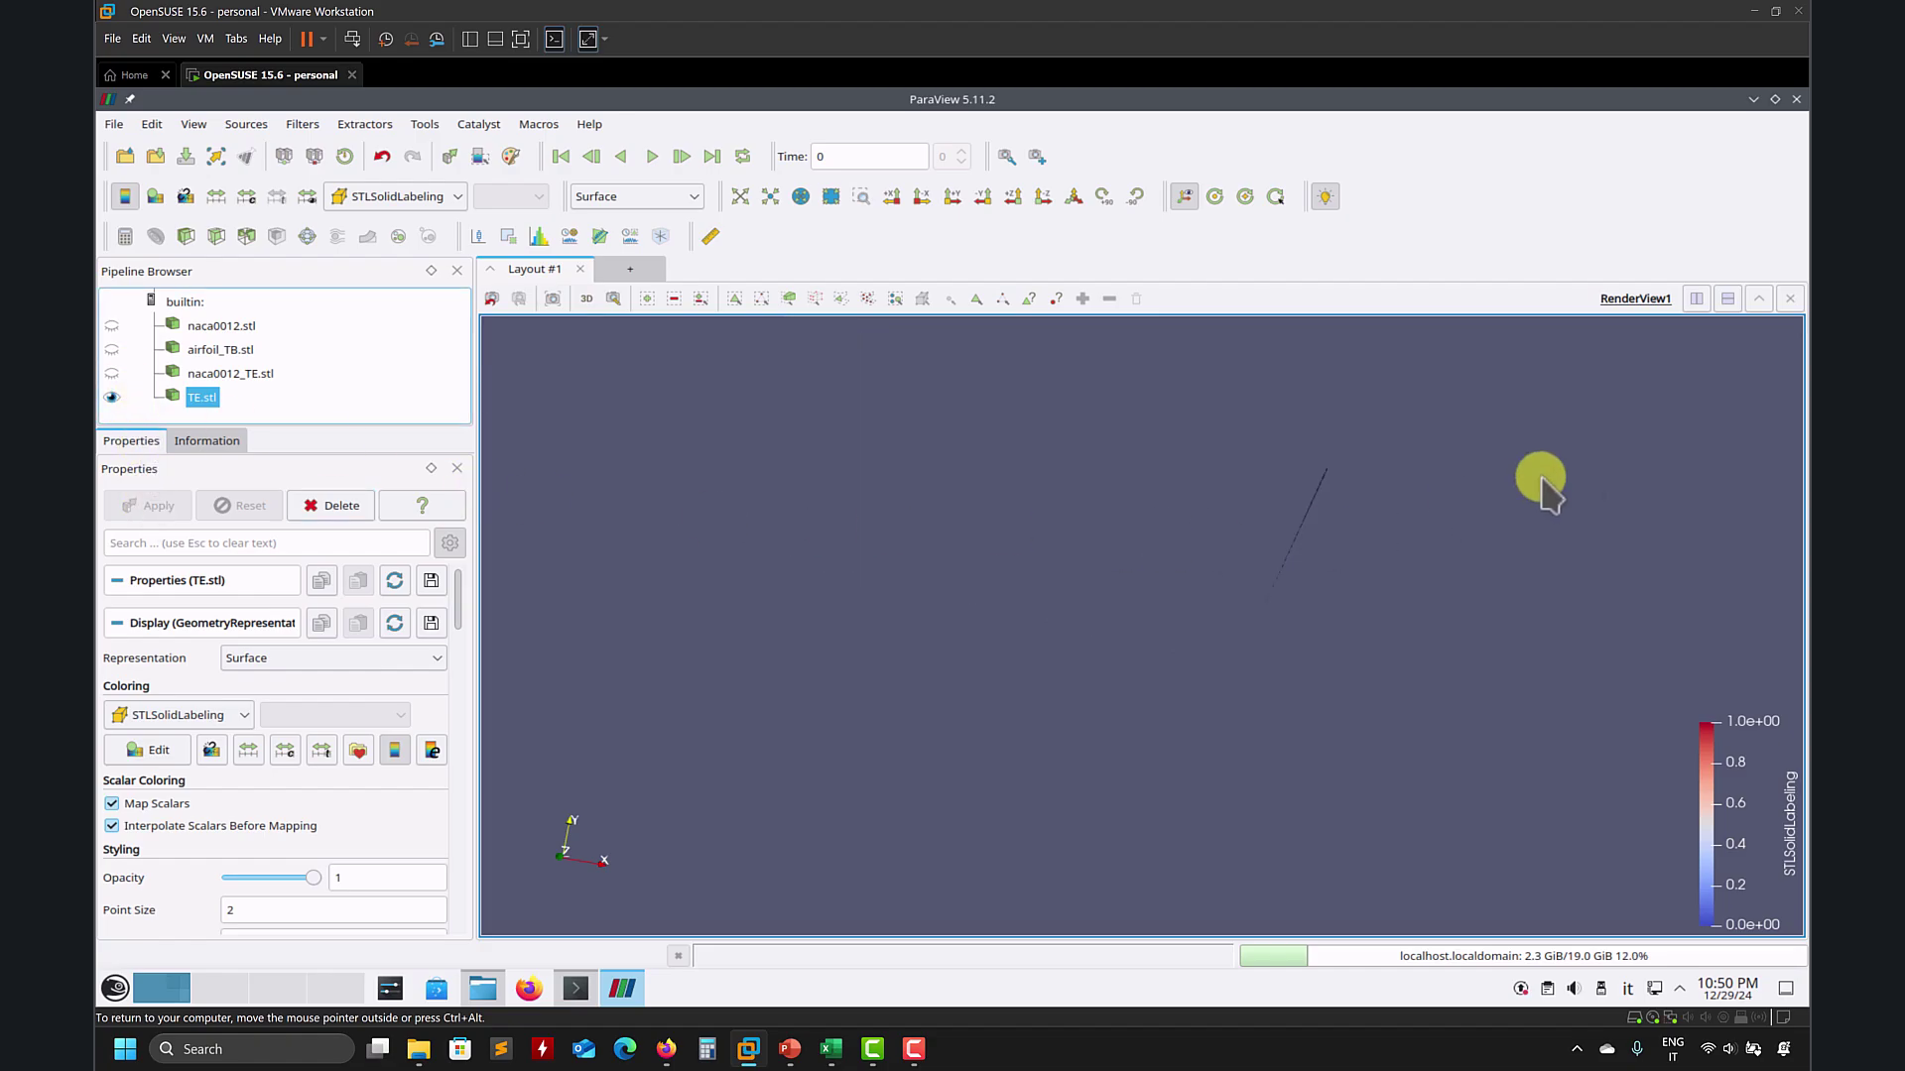
left_click_drag(1311, 511, 1084, 531)
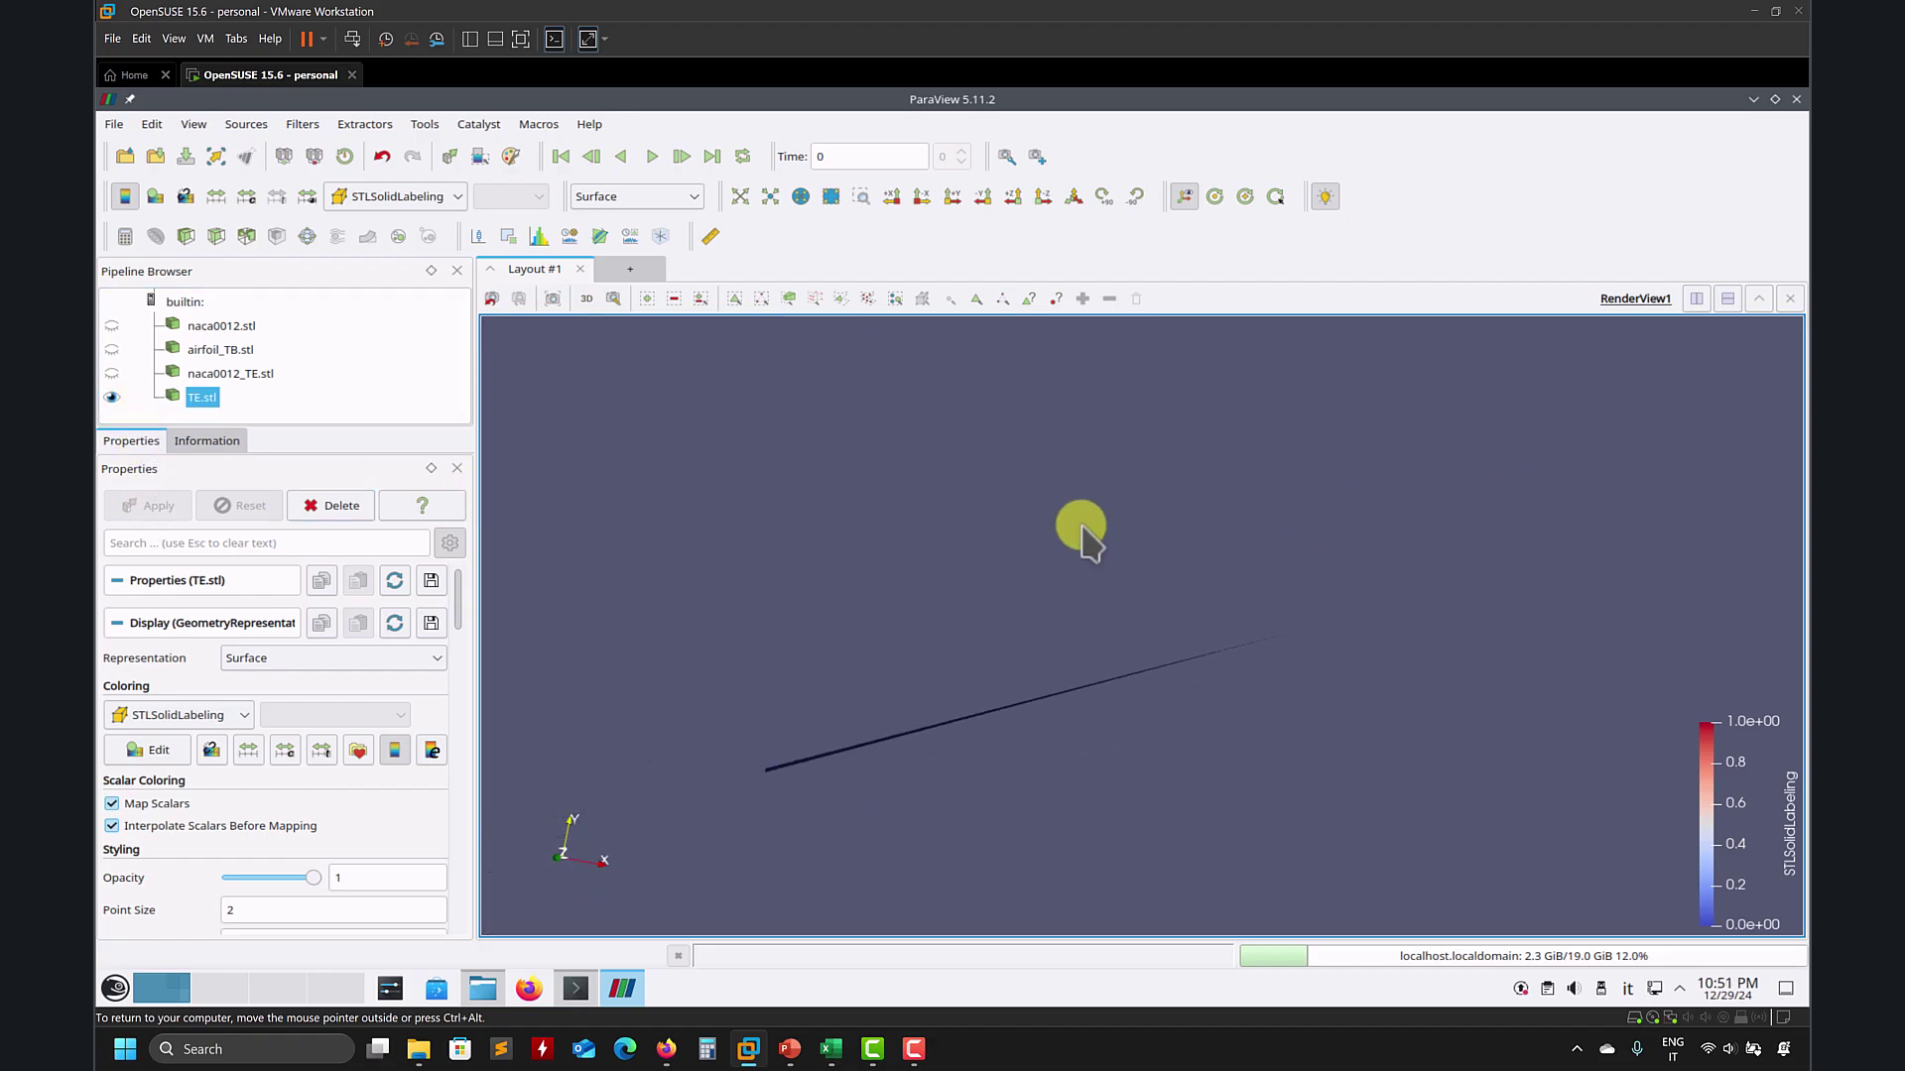
Step: Load leading_edge.stl from the geometry folder and rotate the view to inspect it
left_click(119, 154)
left_click(932, 442)
left_click(1253, 619)
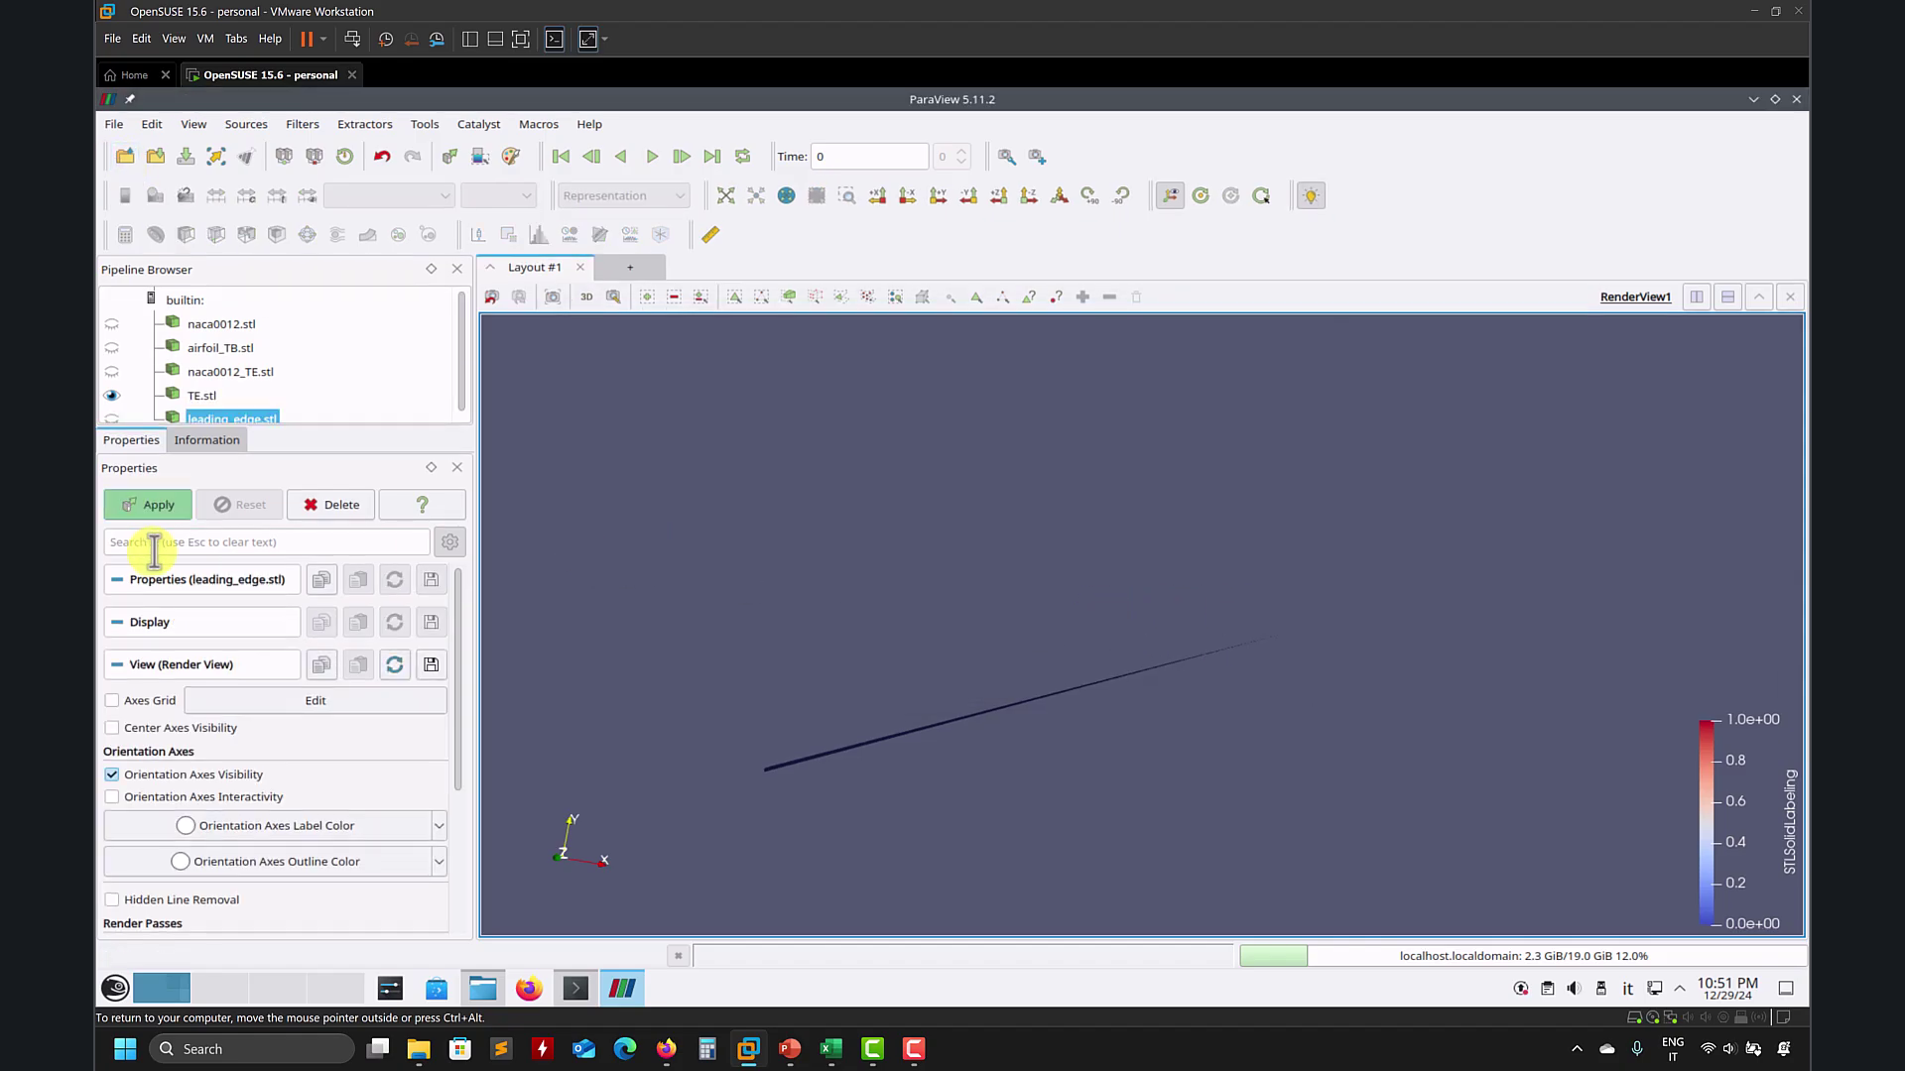
left_click(148, 504)
left_click_drag(906, 672, 1021, 660)
Step: Load onshape1.stl from the geometry folder and hide TE.stl and leading_edge.stl to view it alone
left_click(124, 156)
scroll(939, 563, "down", 1)
left_click(845, 523)
left_click(948, 547)
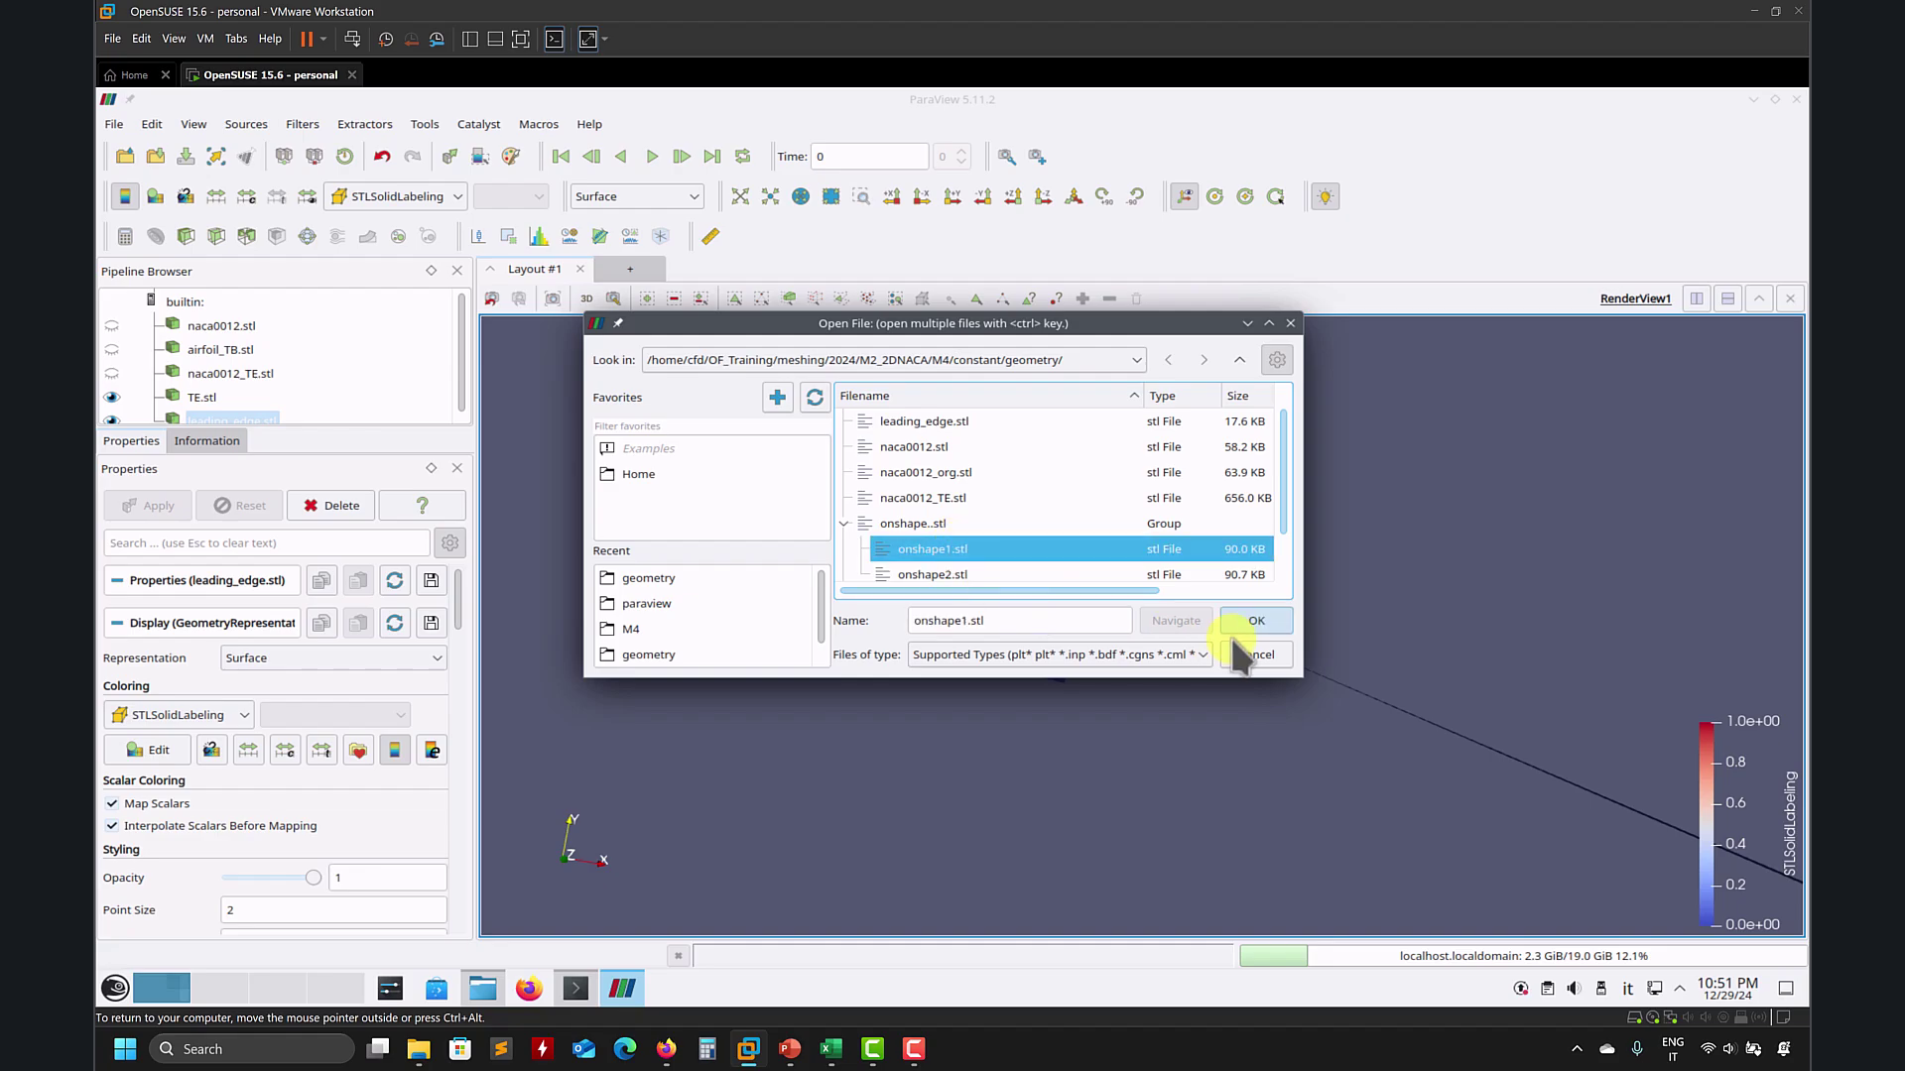
left_click(1233, 628)
left_click(135, 502)
left_click_drag(952, 645, 515, 531)
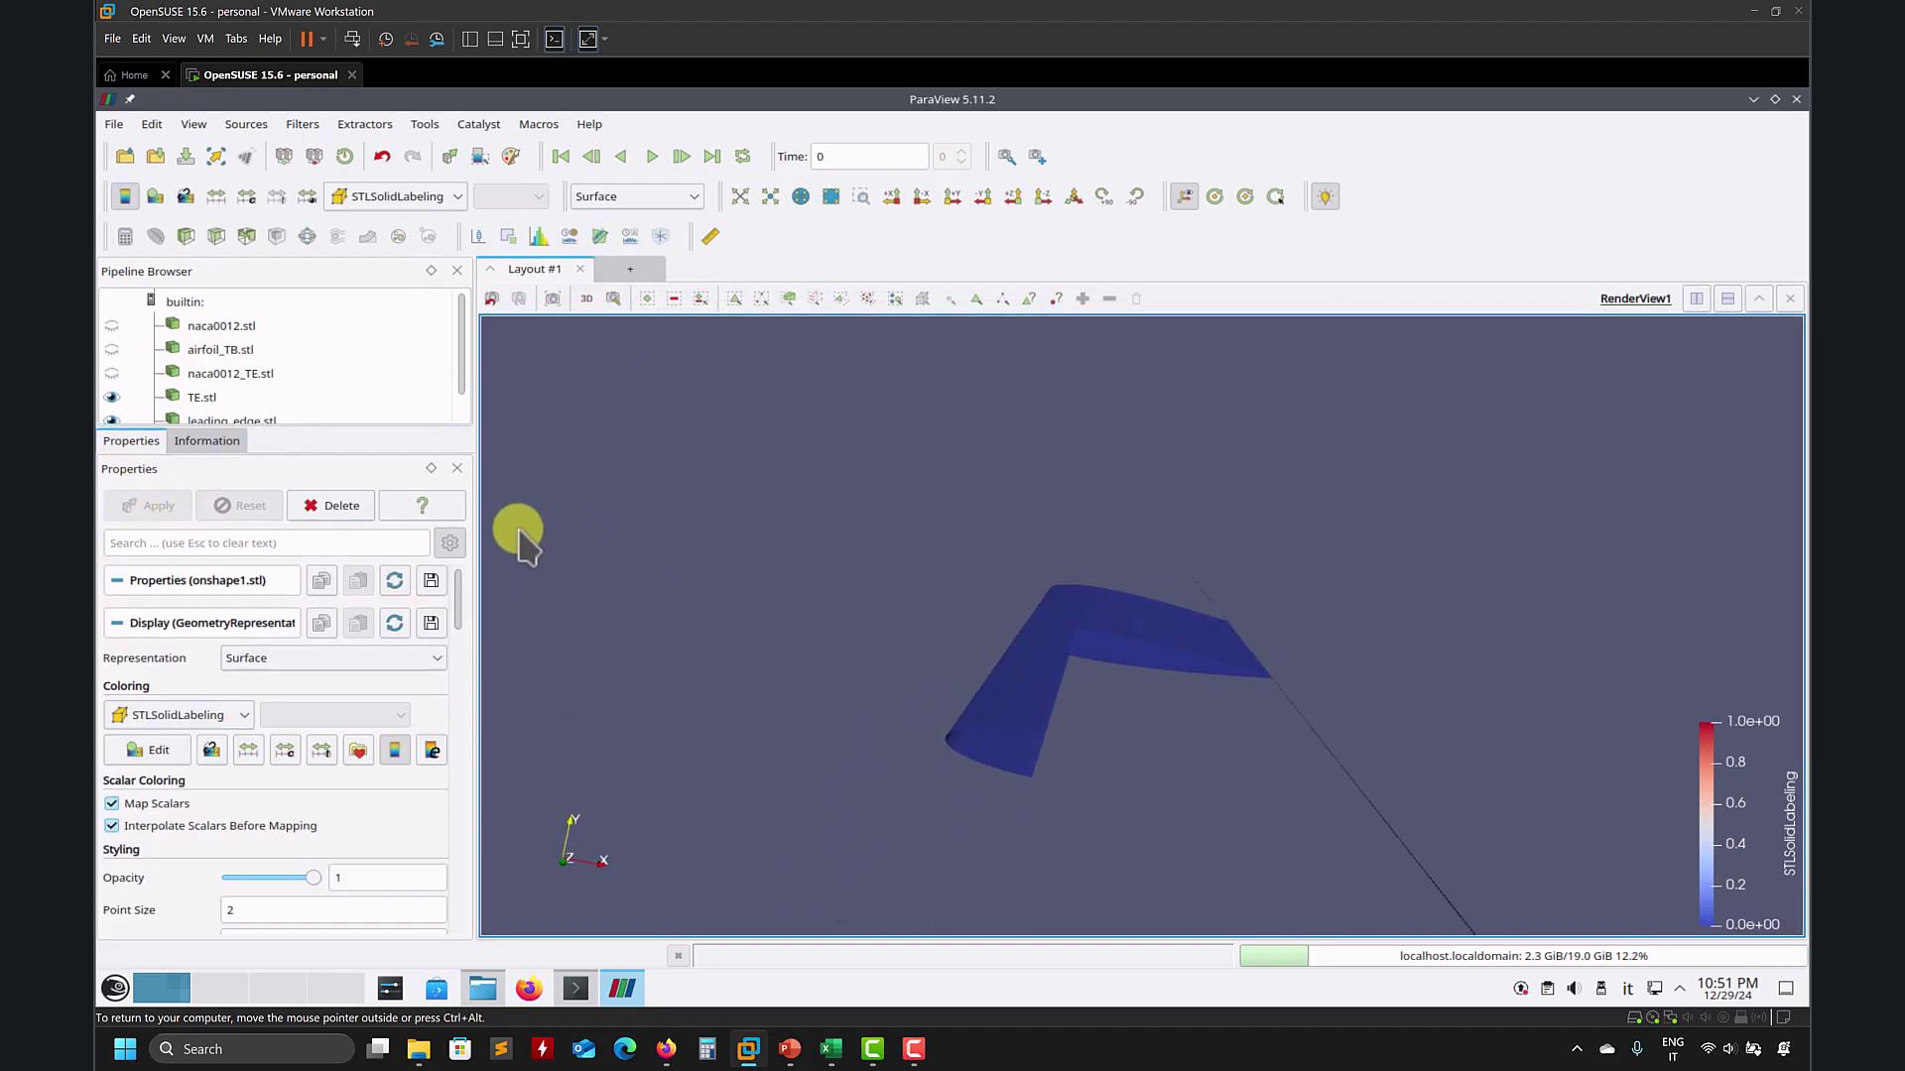
left_click(113, 397)
scroll(145, 387, "down", 1)
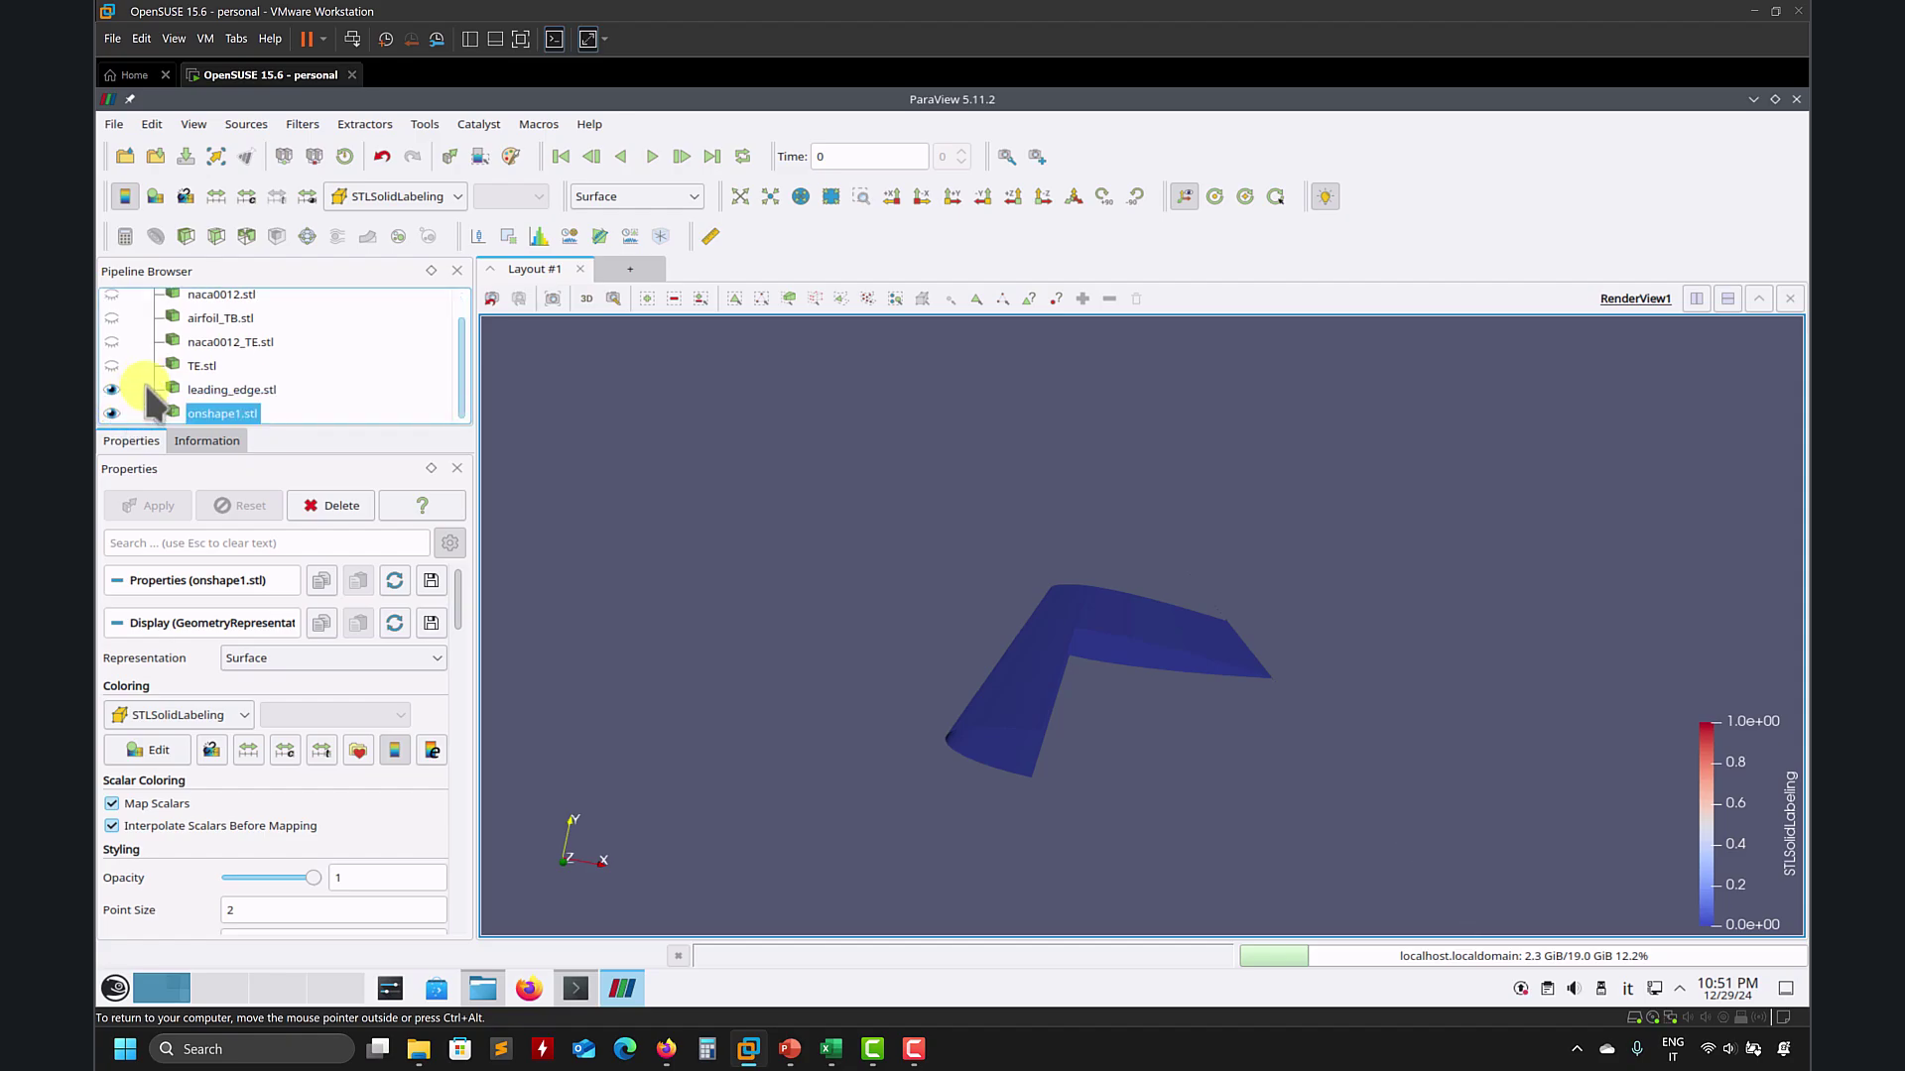
left_click(111, 390)
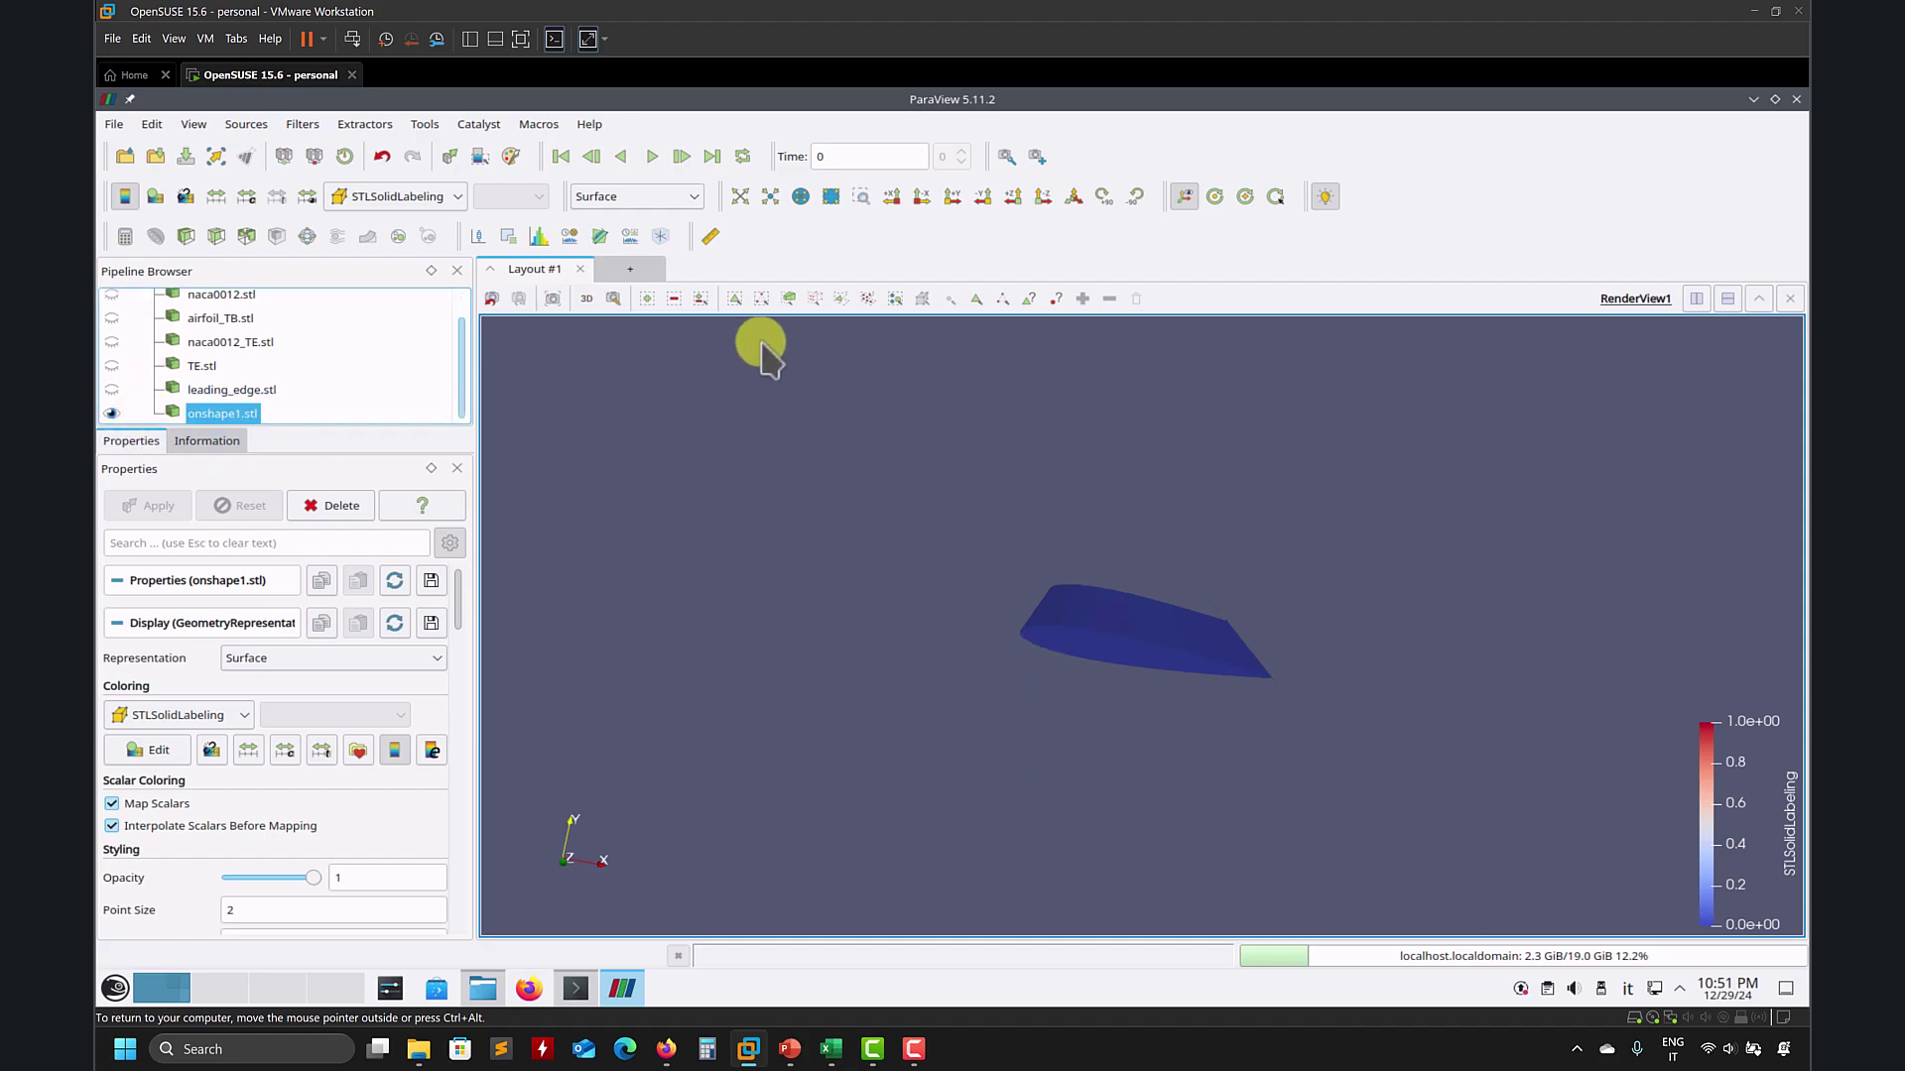
Step: Close ParaView and browse to the M4 case's system folder in the file manager
left_click(1796, 99)
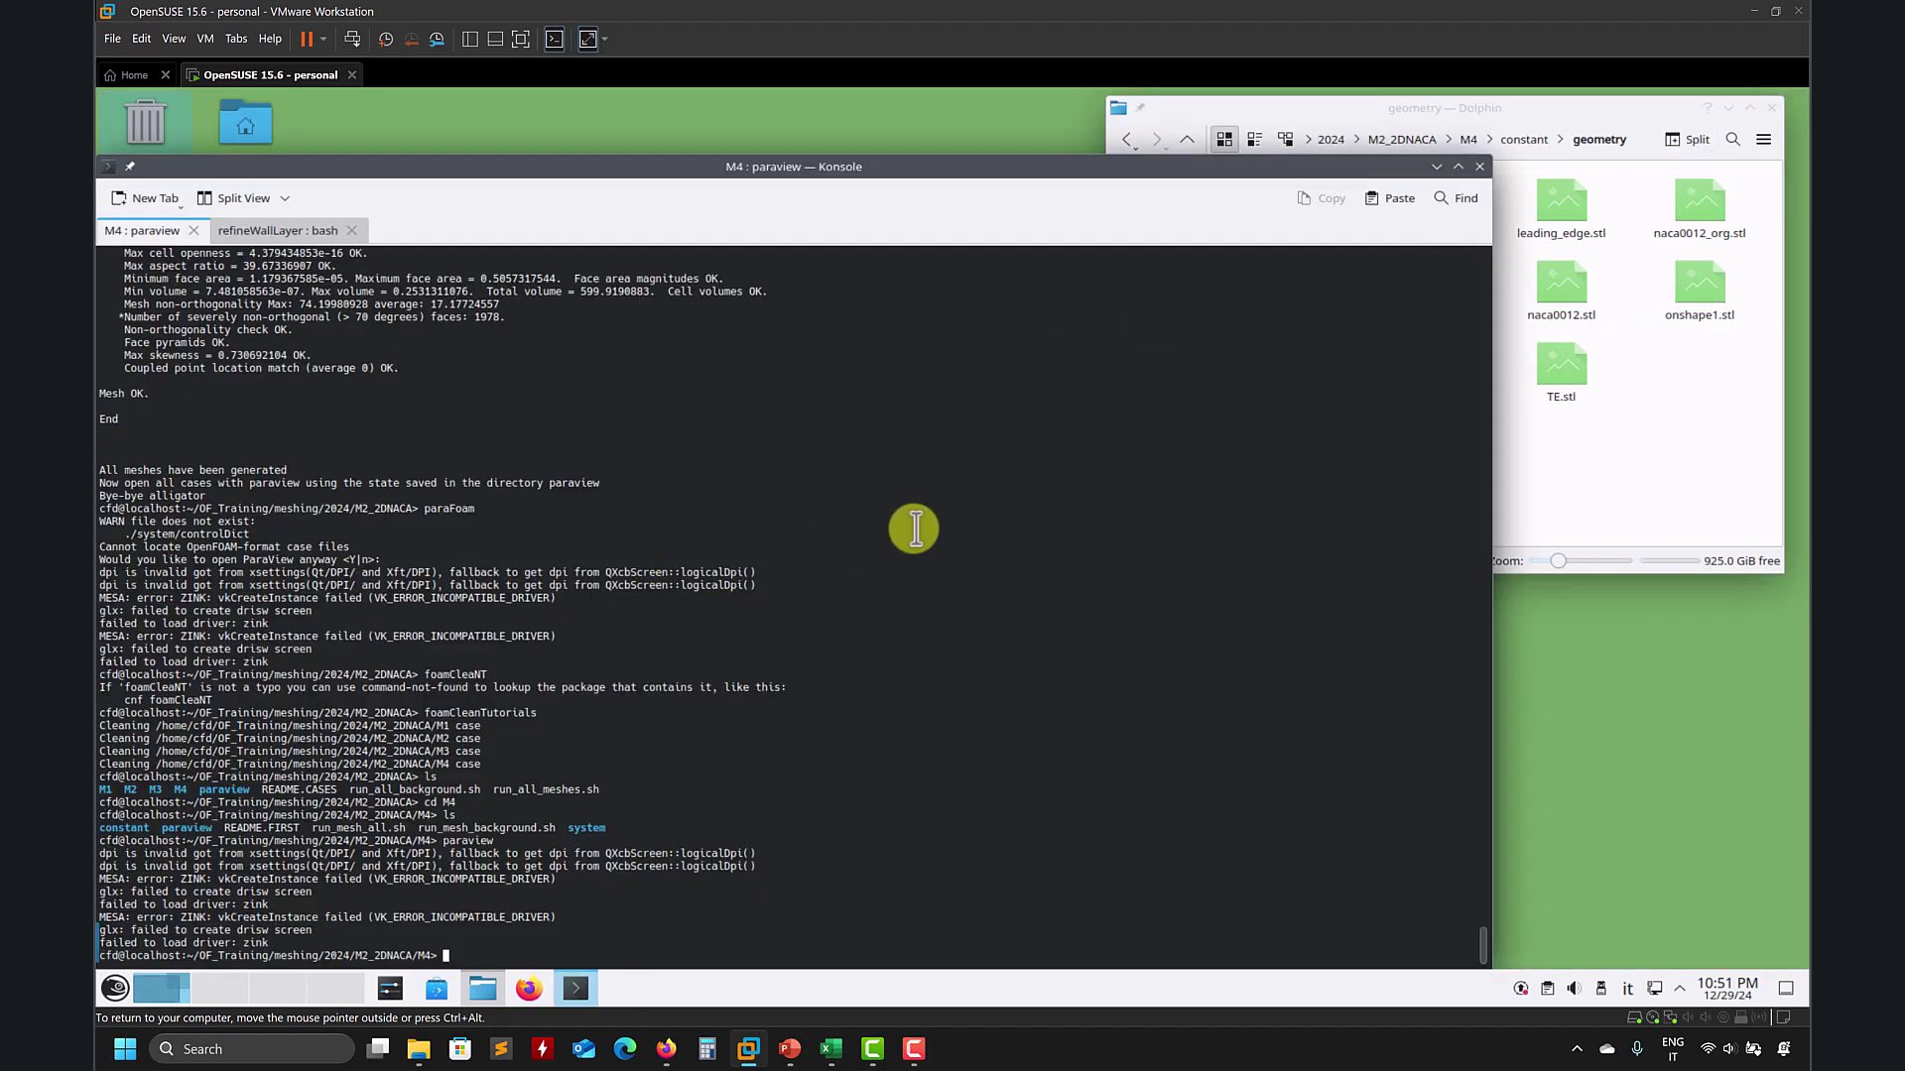
left_click(1640, 470)
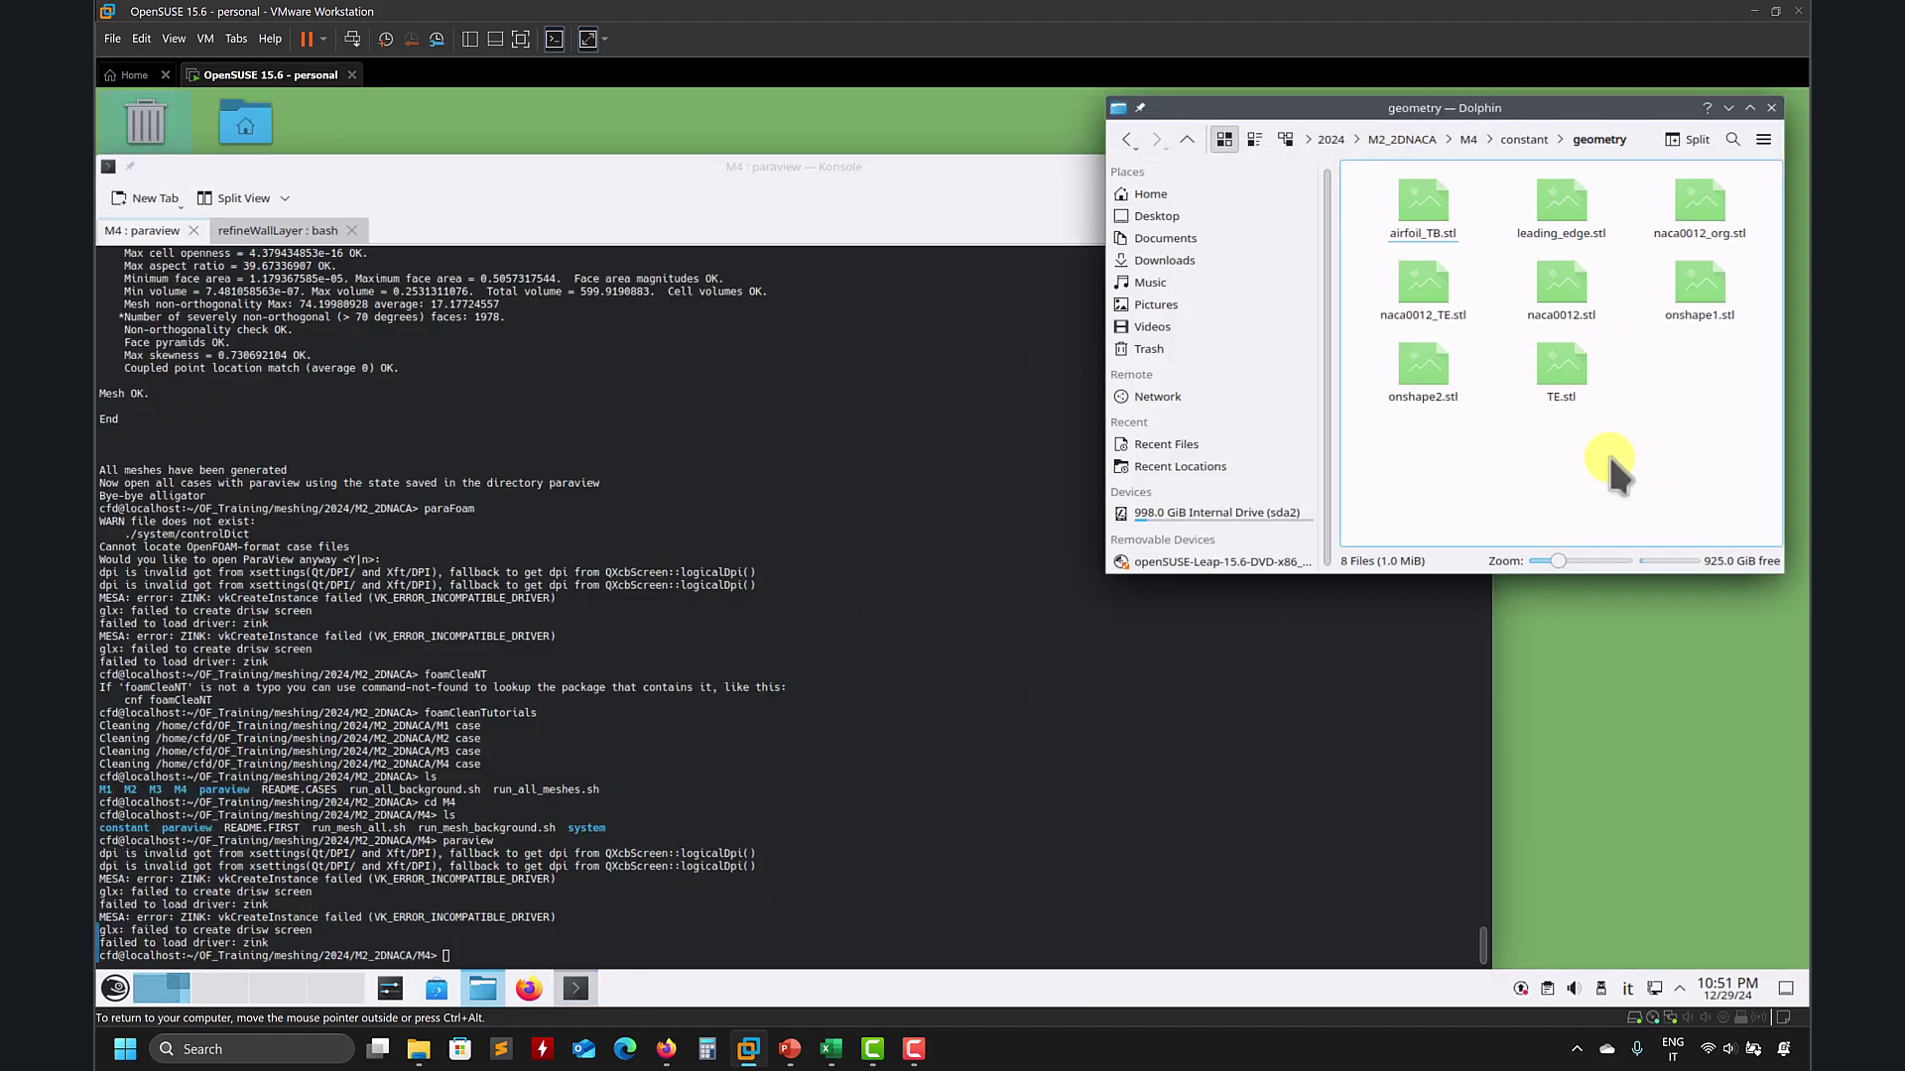
left_click(1186, 137)
left_click(1186, 137)
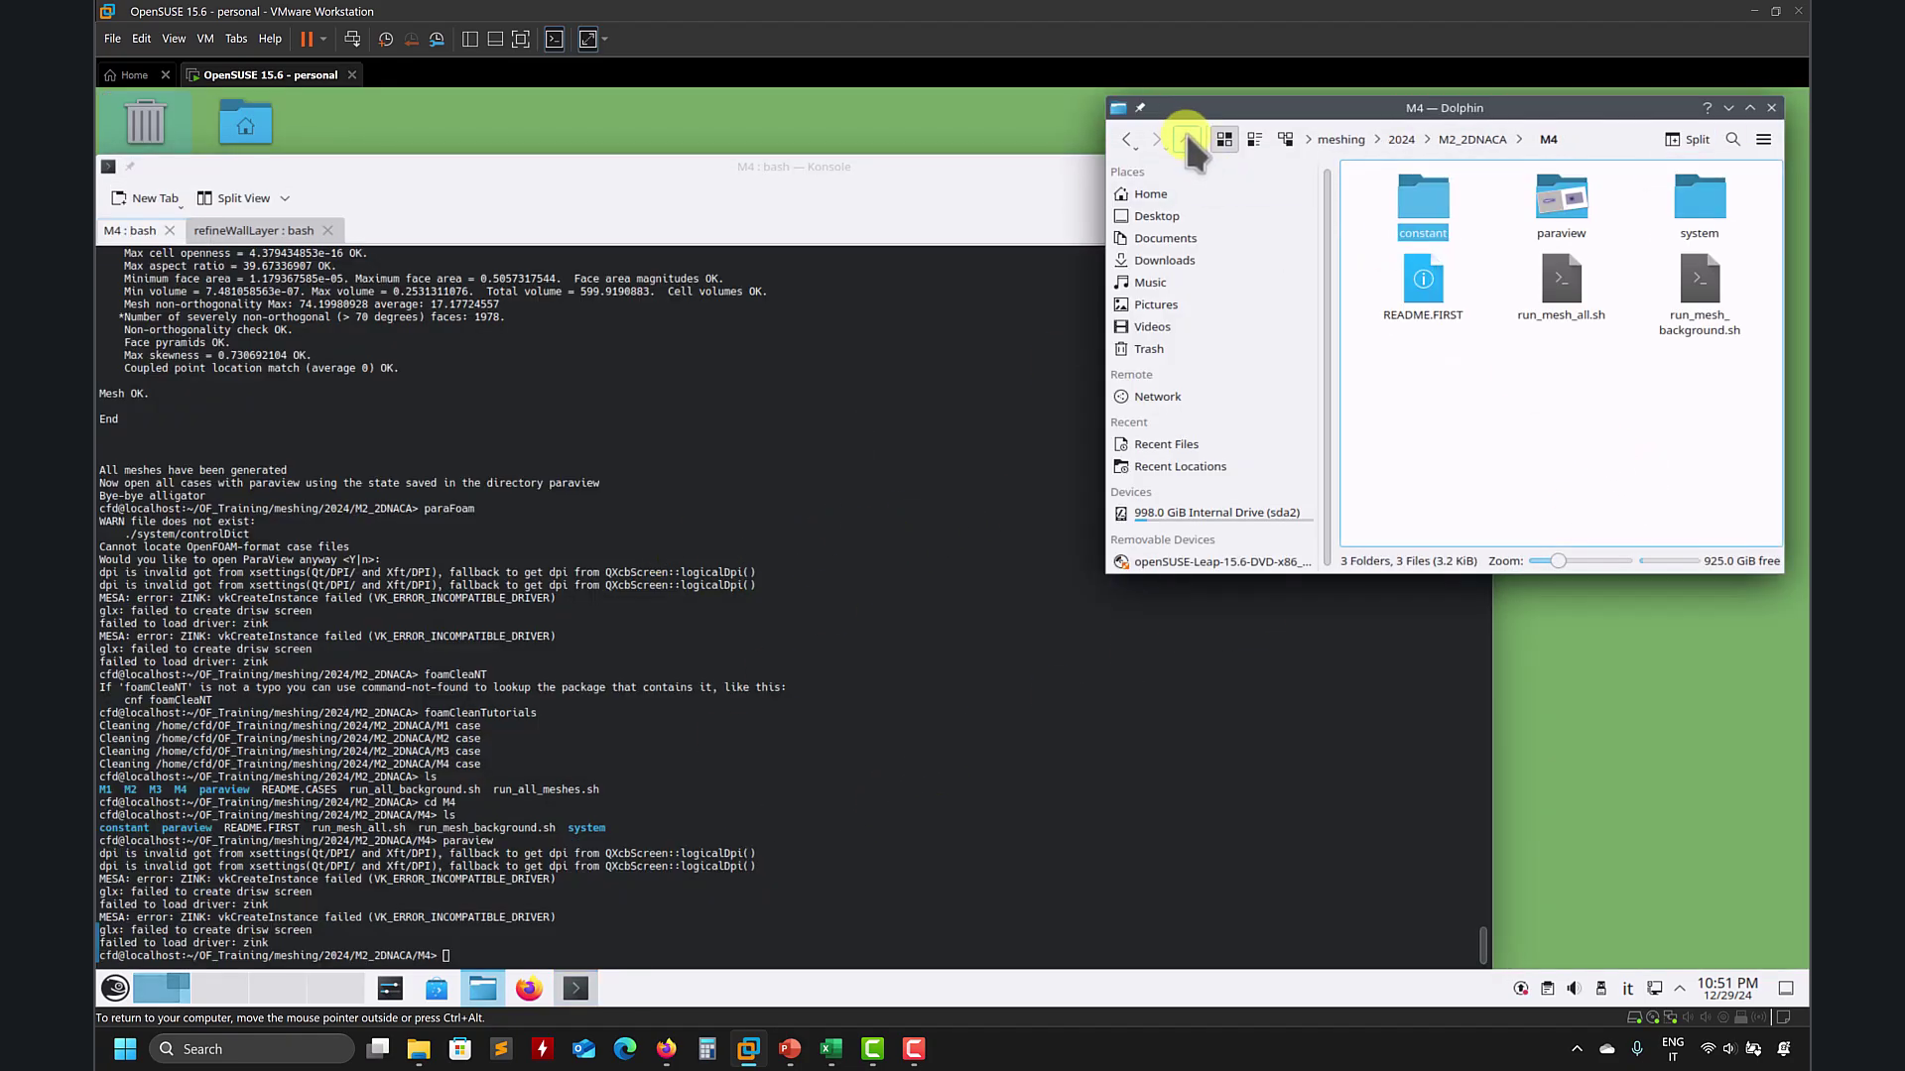
double_click(1713, 220)
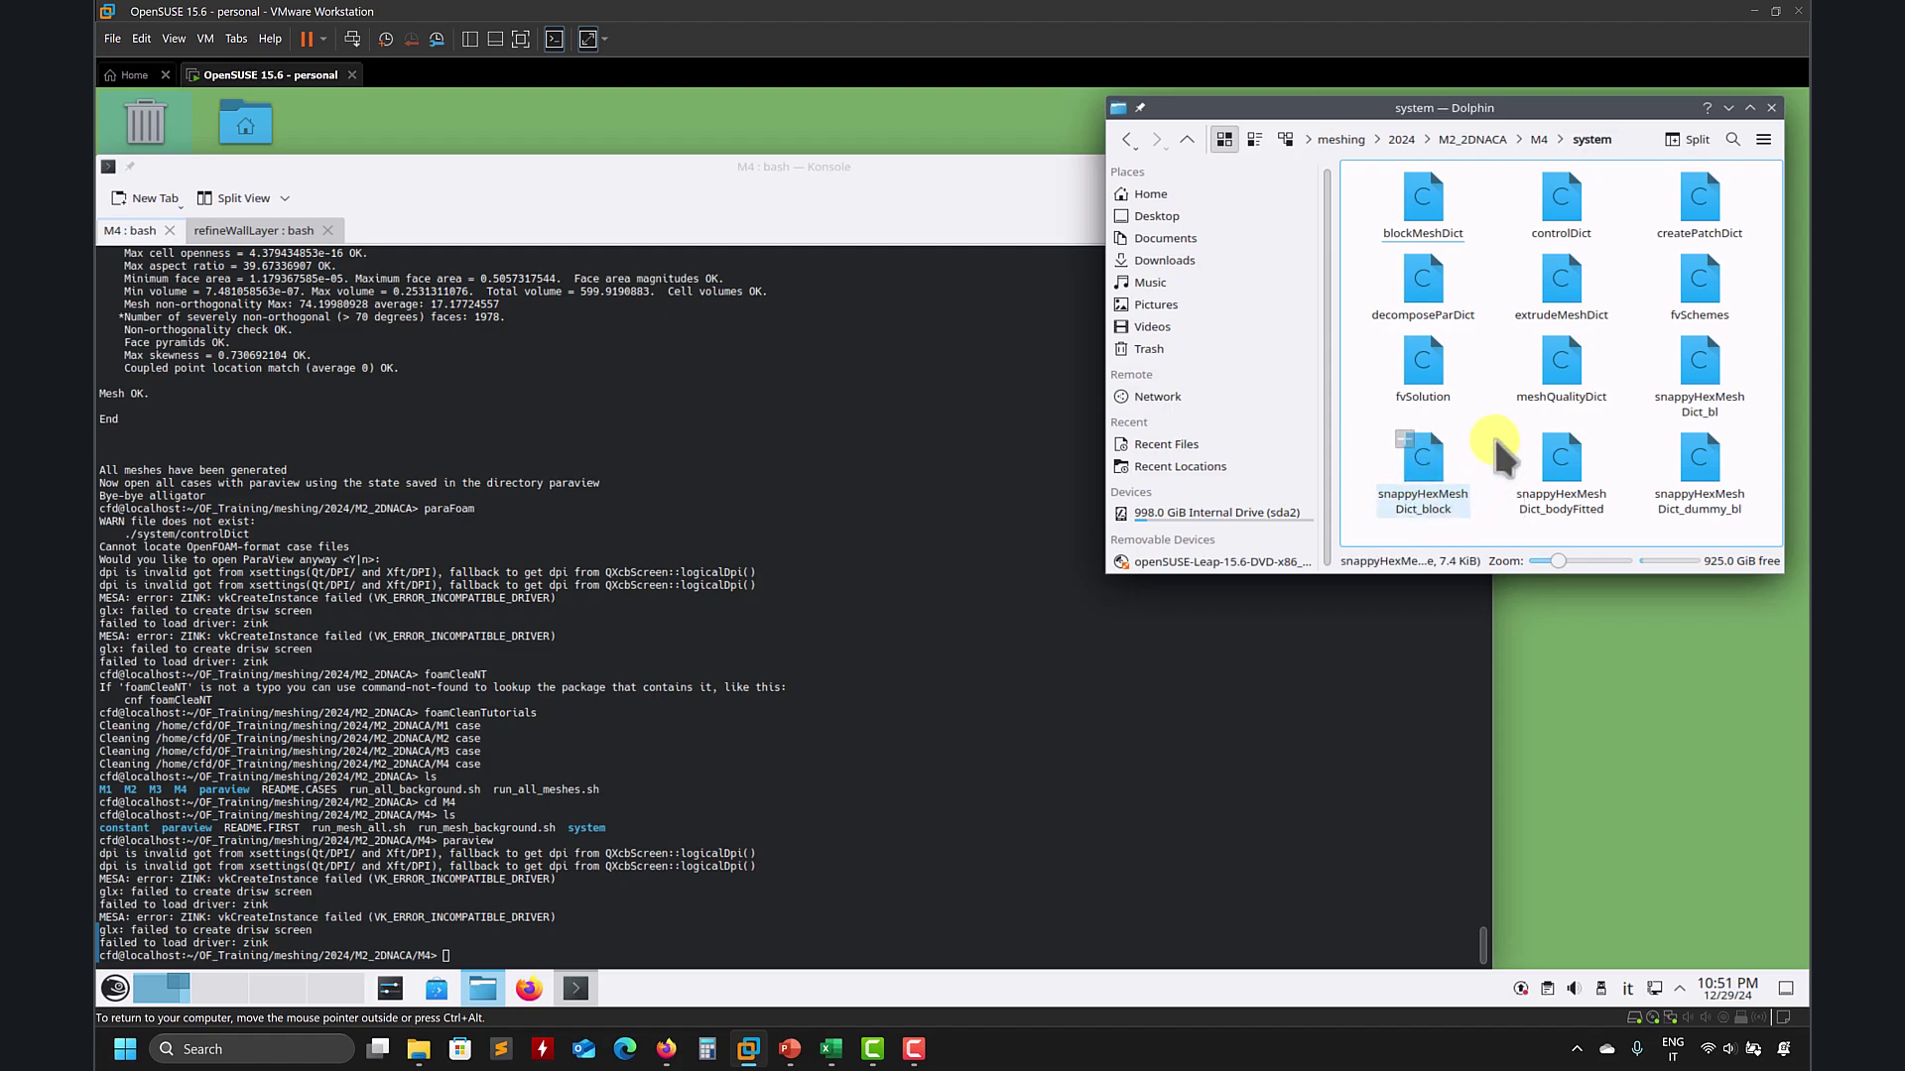
Step: Open snappyHexMeshDict_bodyFitted from the M4 system folder in gedit and go to its beginning
right_click(1554, 460)
mouse_move(1619, 503)
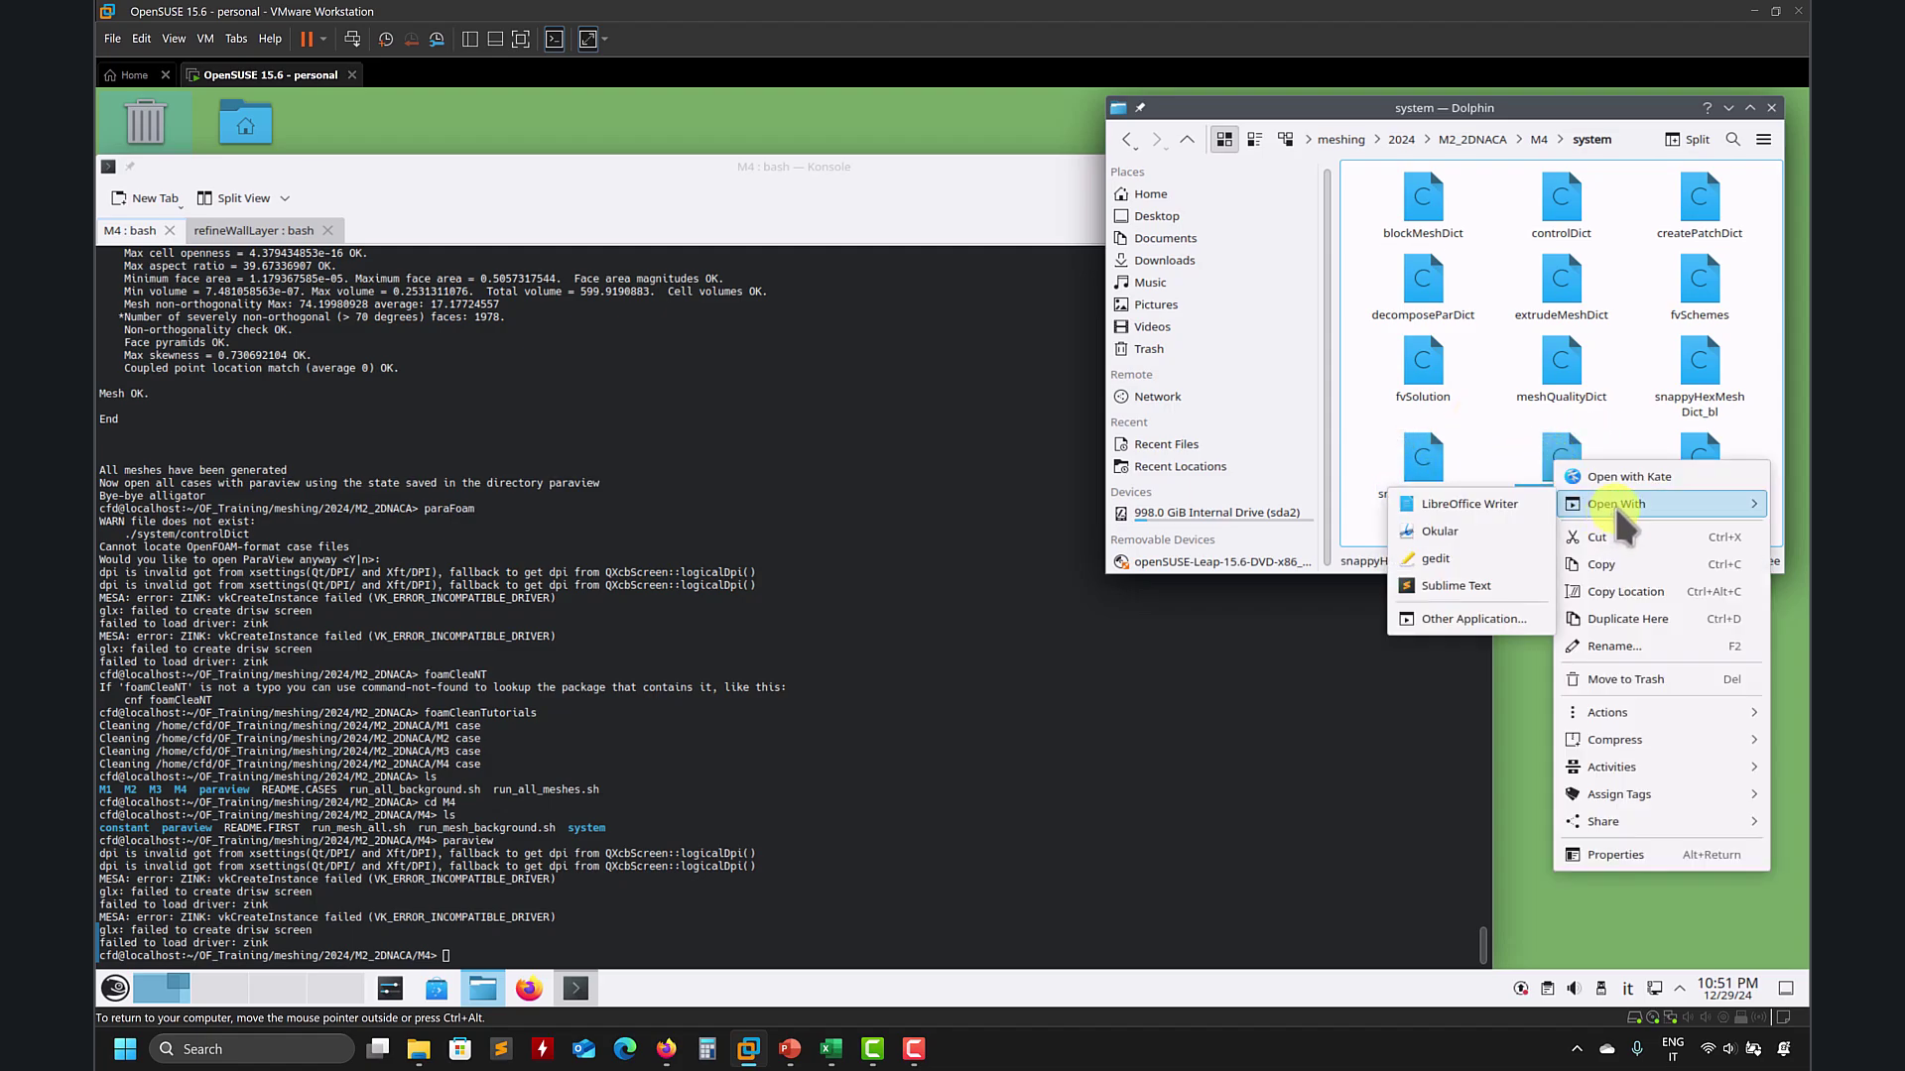
left_click(1450, 557)
scroll(516, 446, "up", 15)
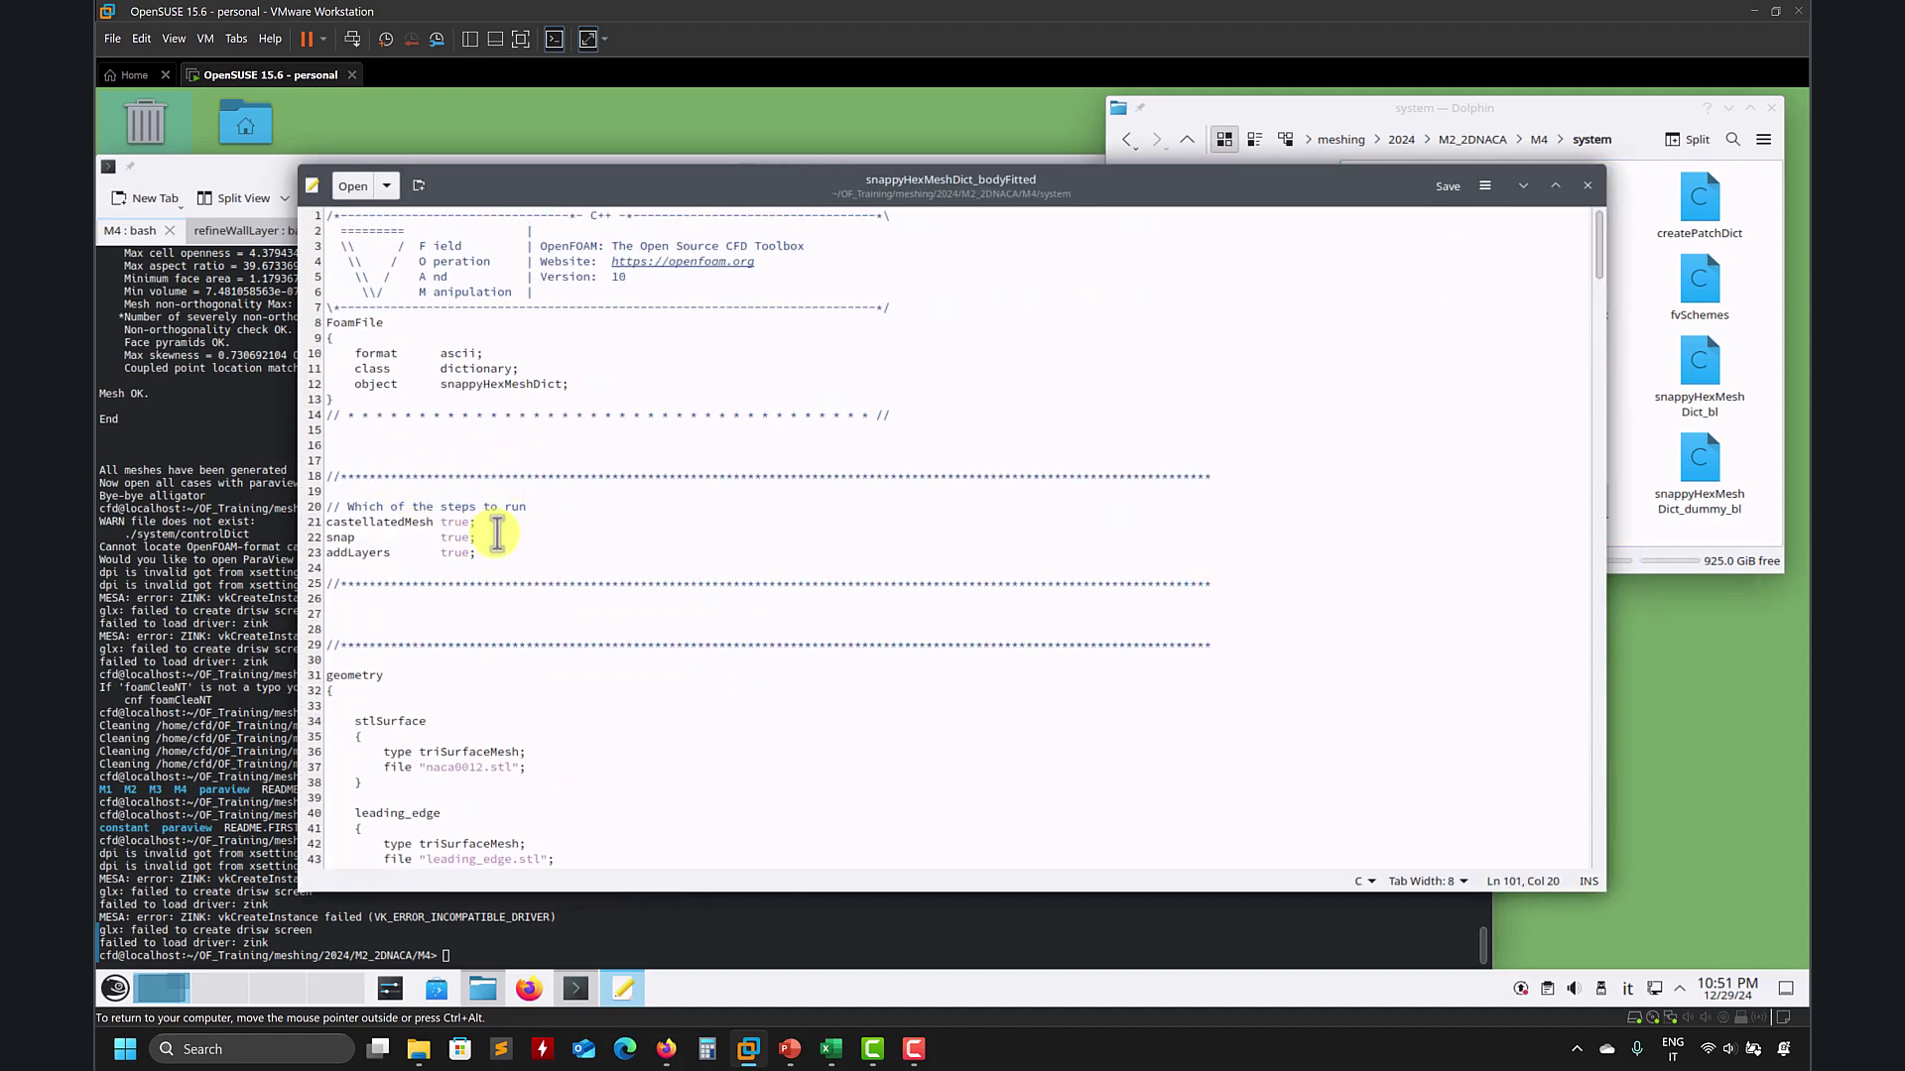
Step: Highlight the naca0012.stl and leading_edge.stl file entries in the dictionary's geometry section
scroll(497, 533, "down", 2)
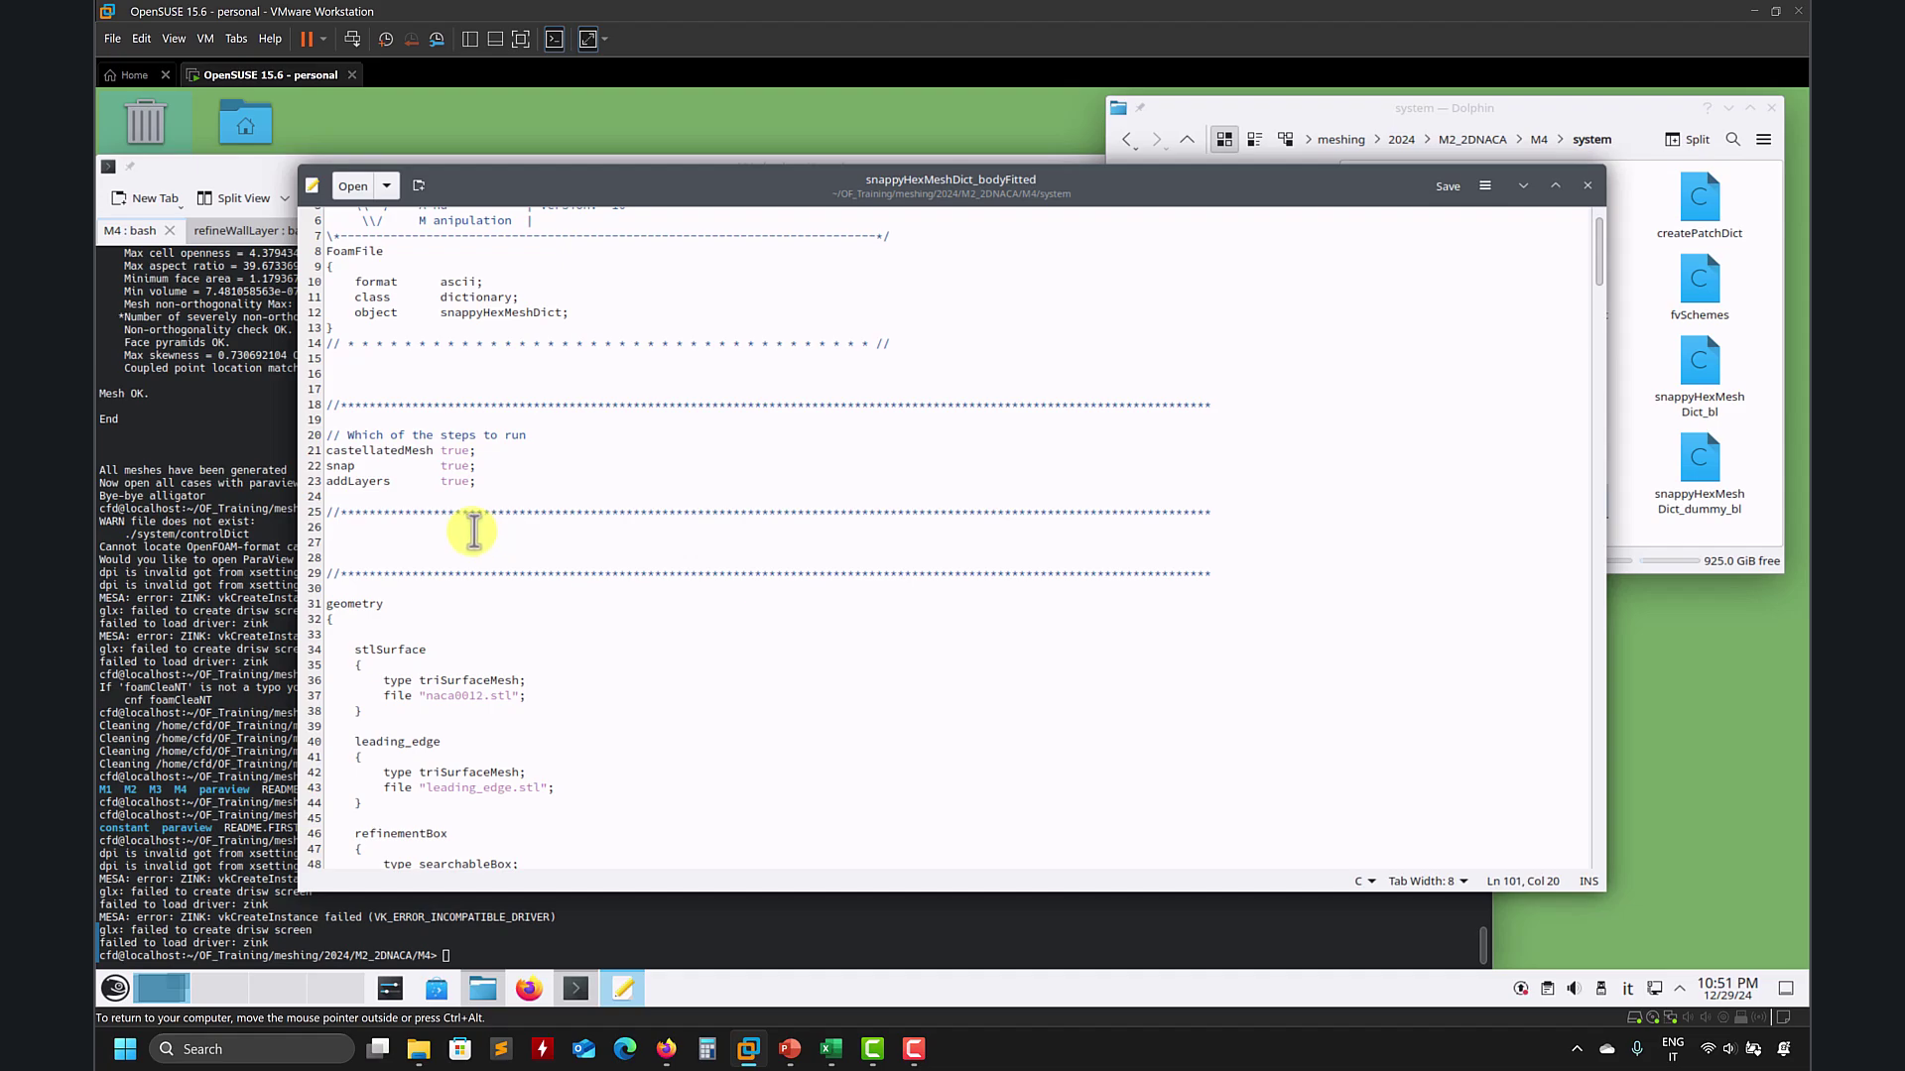
scroll(474, 533, "down", 3)
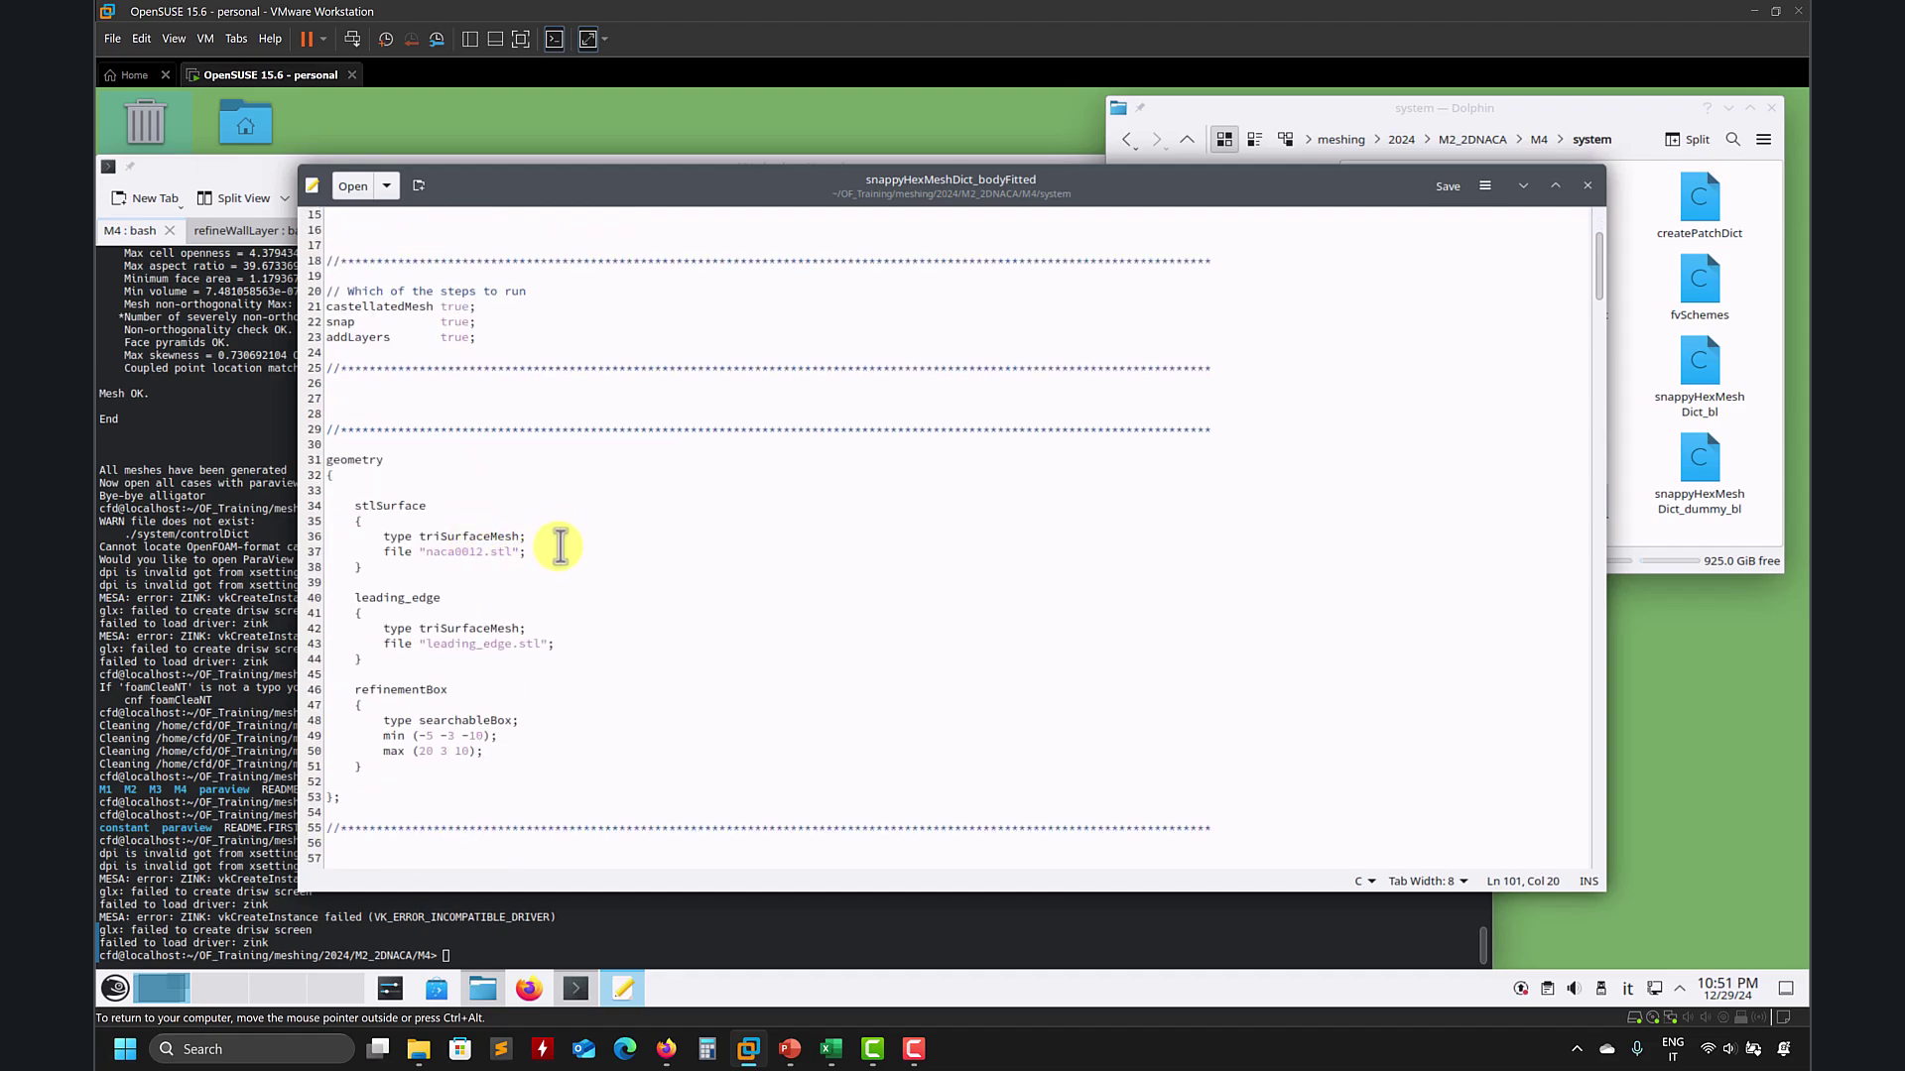
left_click_drag(552, 552, 379, 550)
left_click_drag(575, 645, 313, 640)
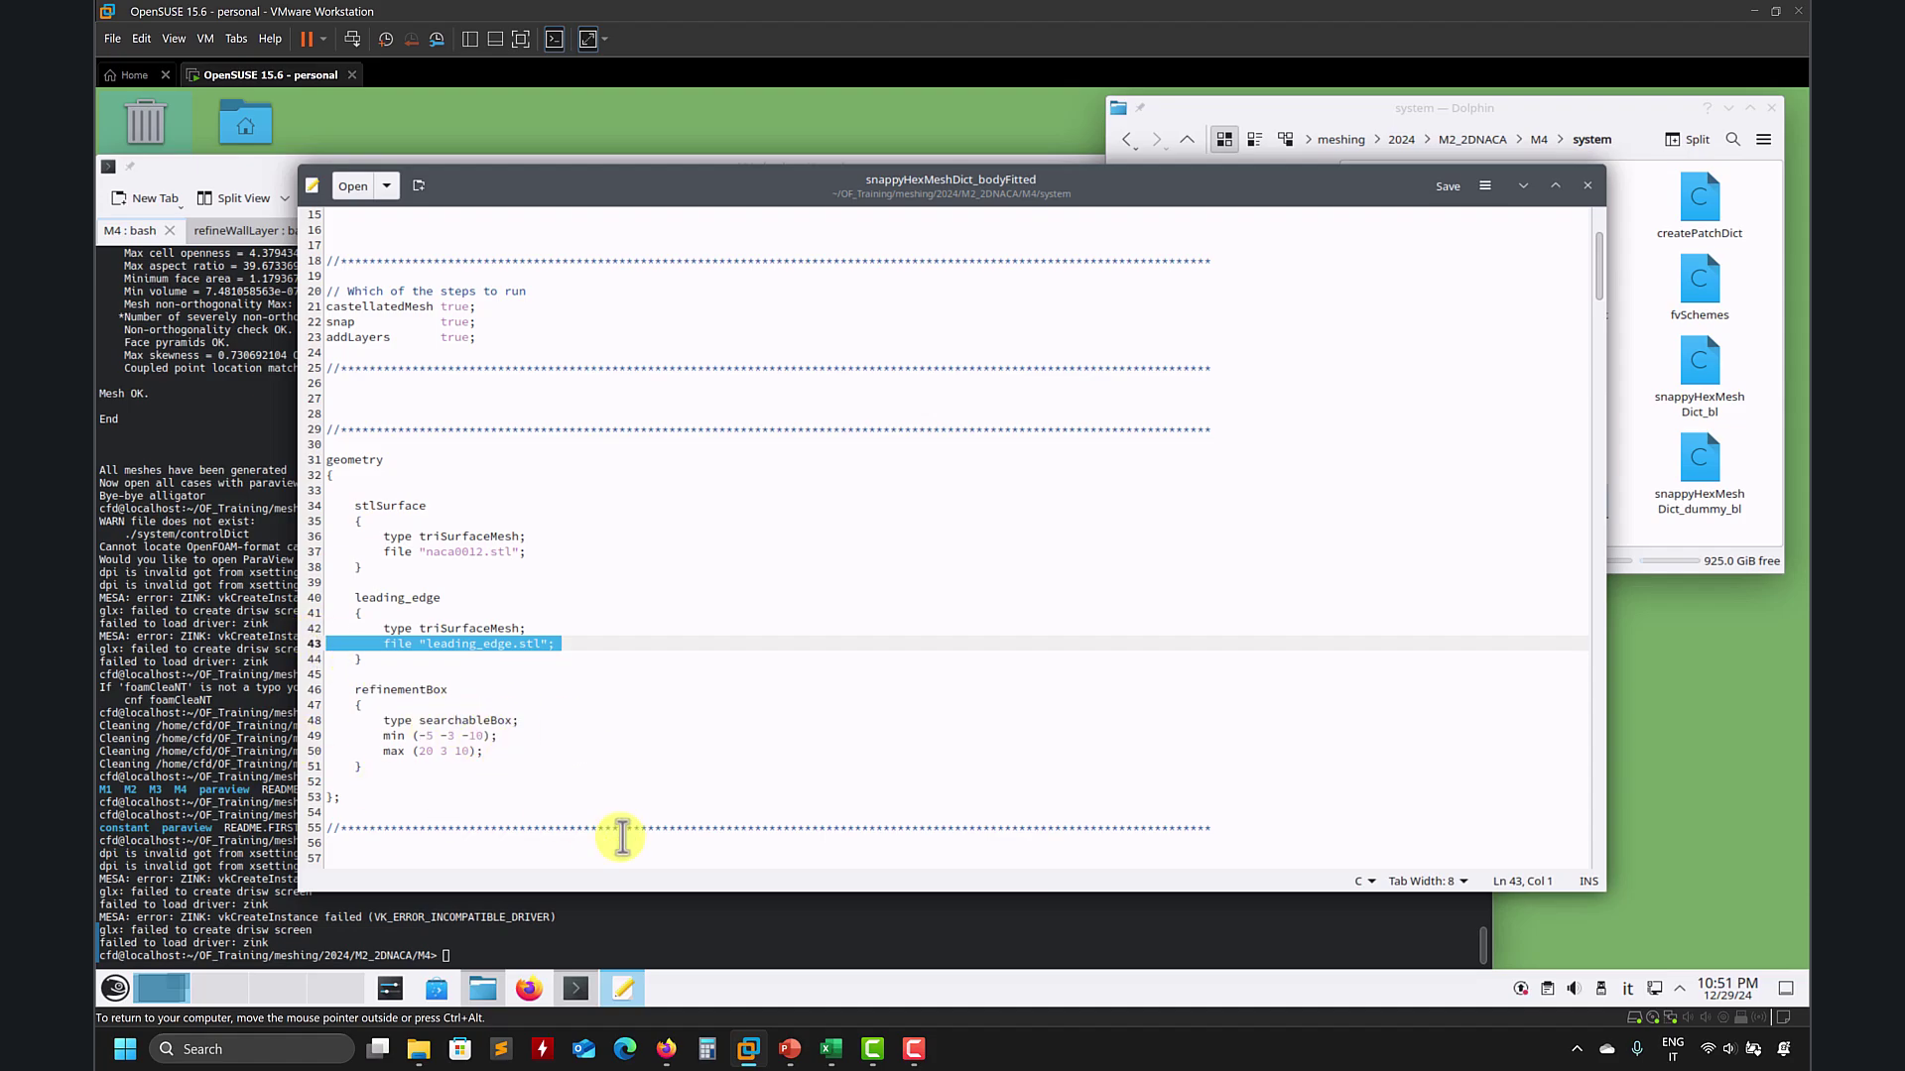
Step: Switch to Firefox to view the NACA0012 part studio in Onshape and return to the dictionary in the virtual machine
mouse_move(663, 1051)
left_click(684, 992)
left_click(302, 1012)
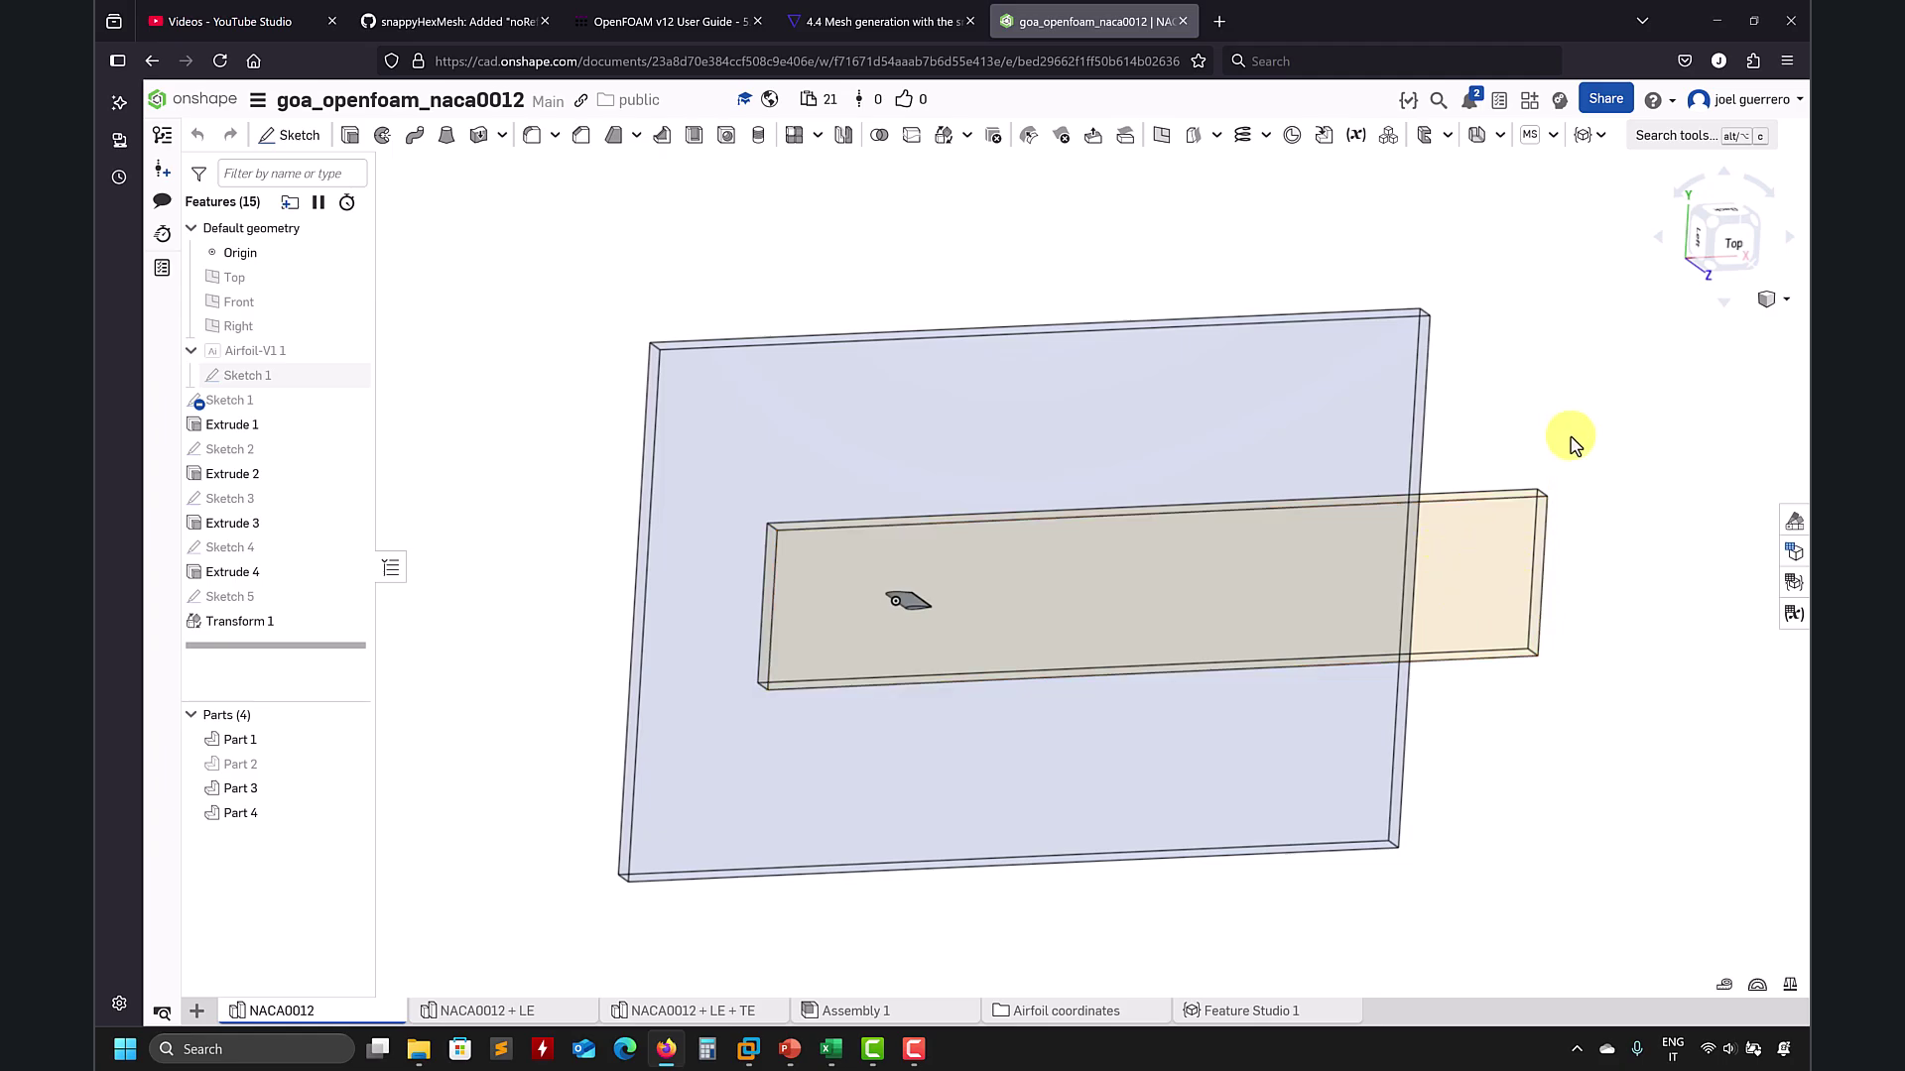
left_click(1723, 22)
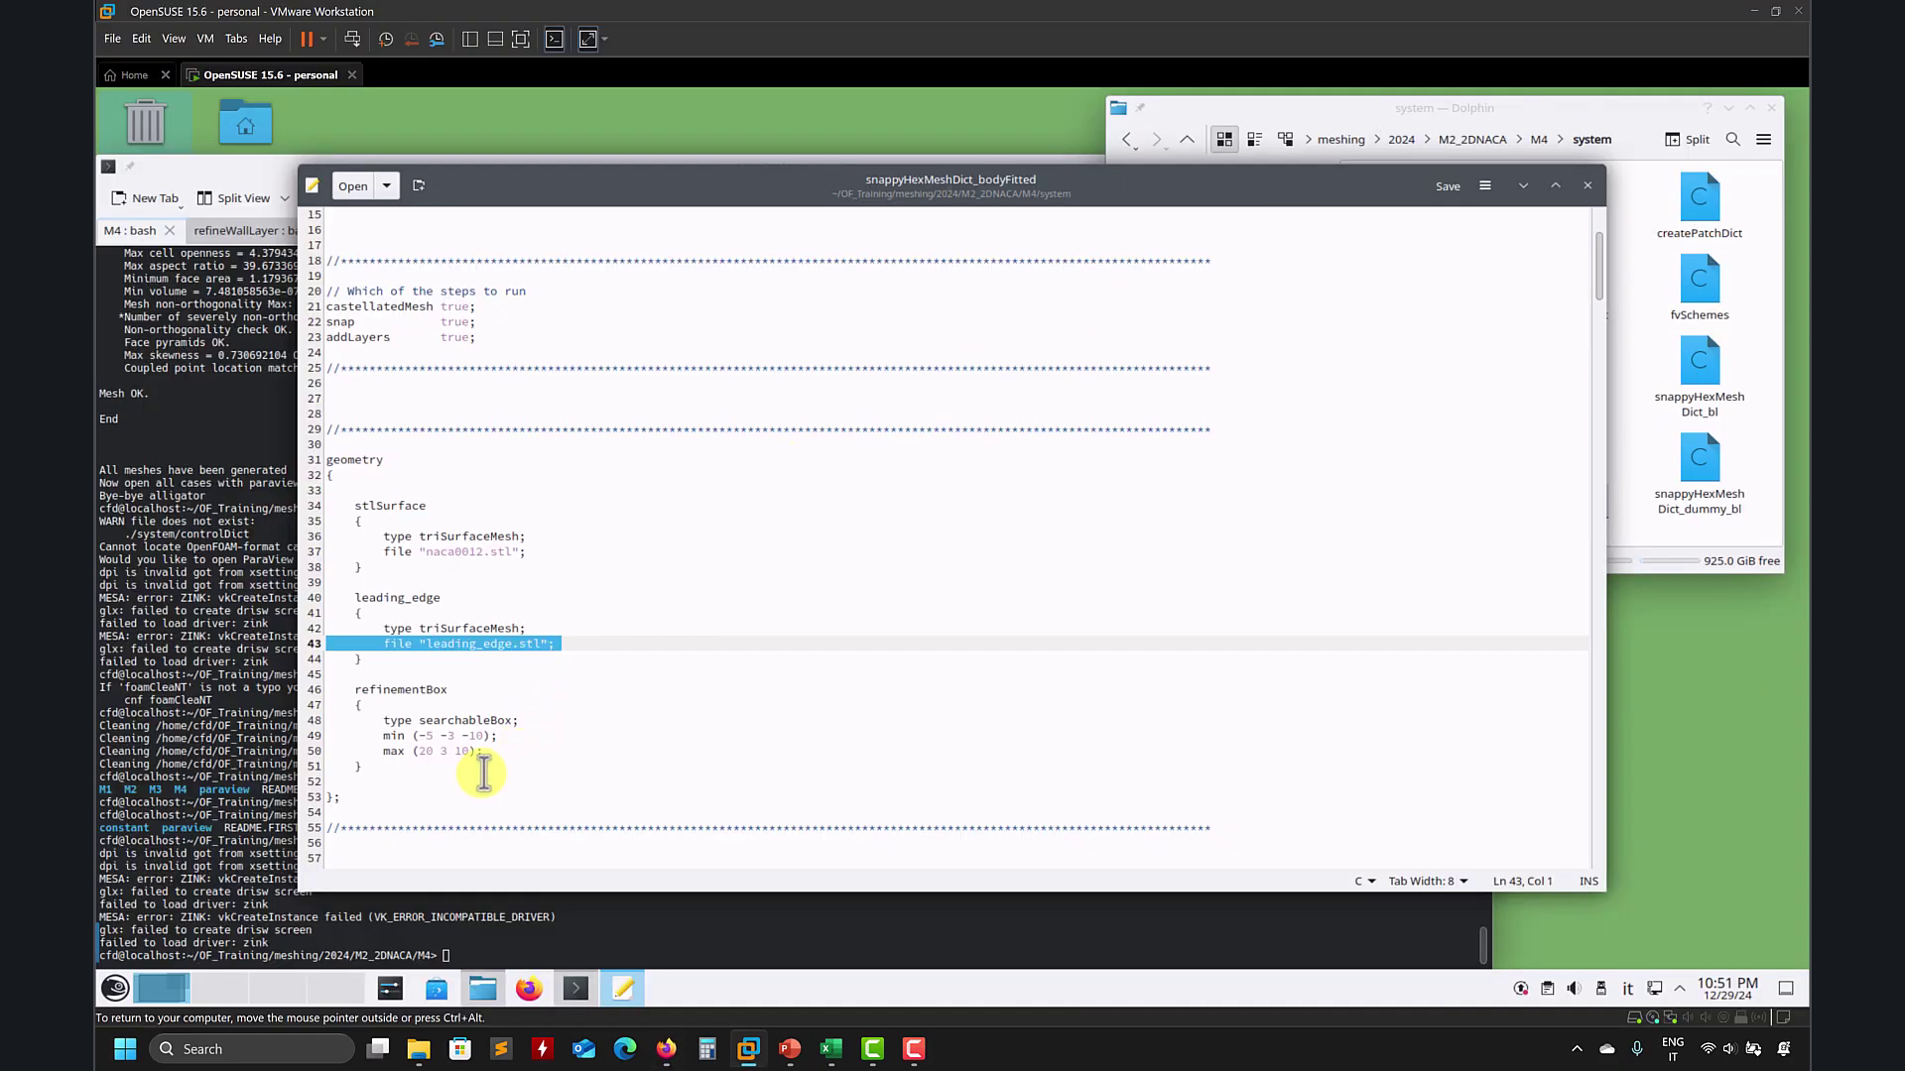
Step: Uncomment the leading_edge block under refinementSurfaces in snappyHexMeshDict_bodyFitted and save the file
scroll(504, 764, "down", 8)
scroll(511, 710, "down", 8)
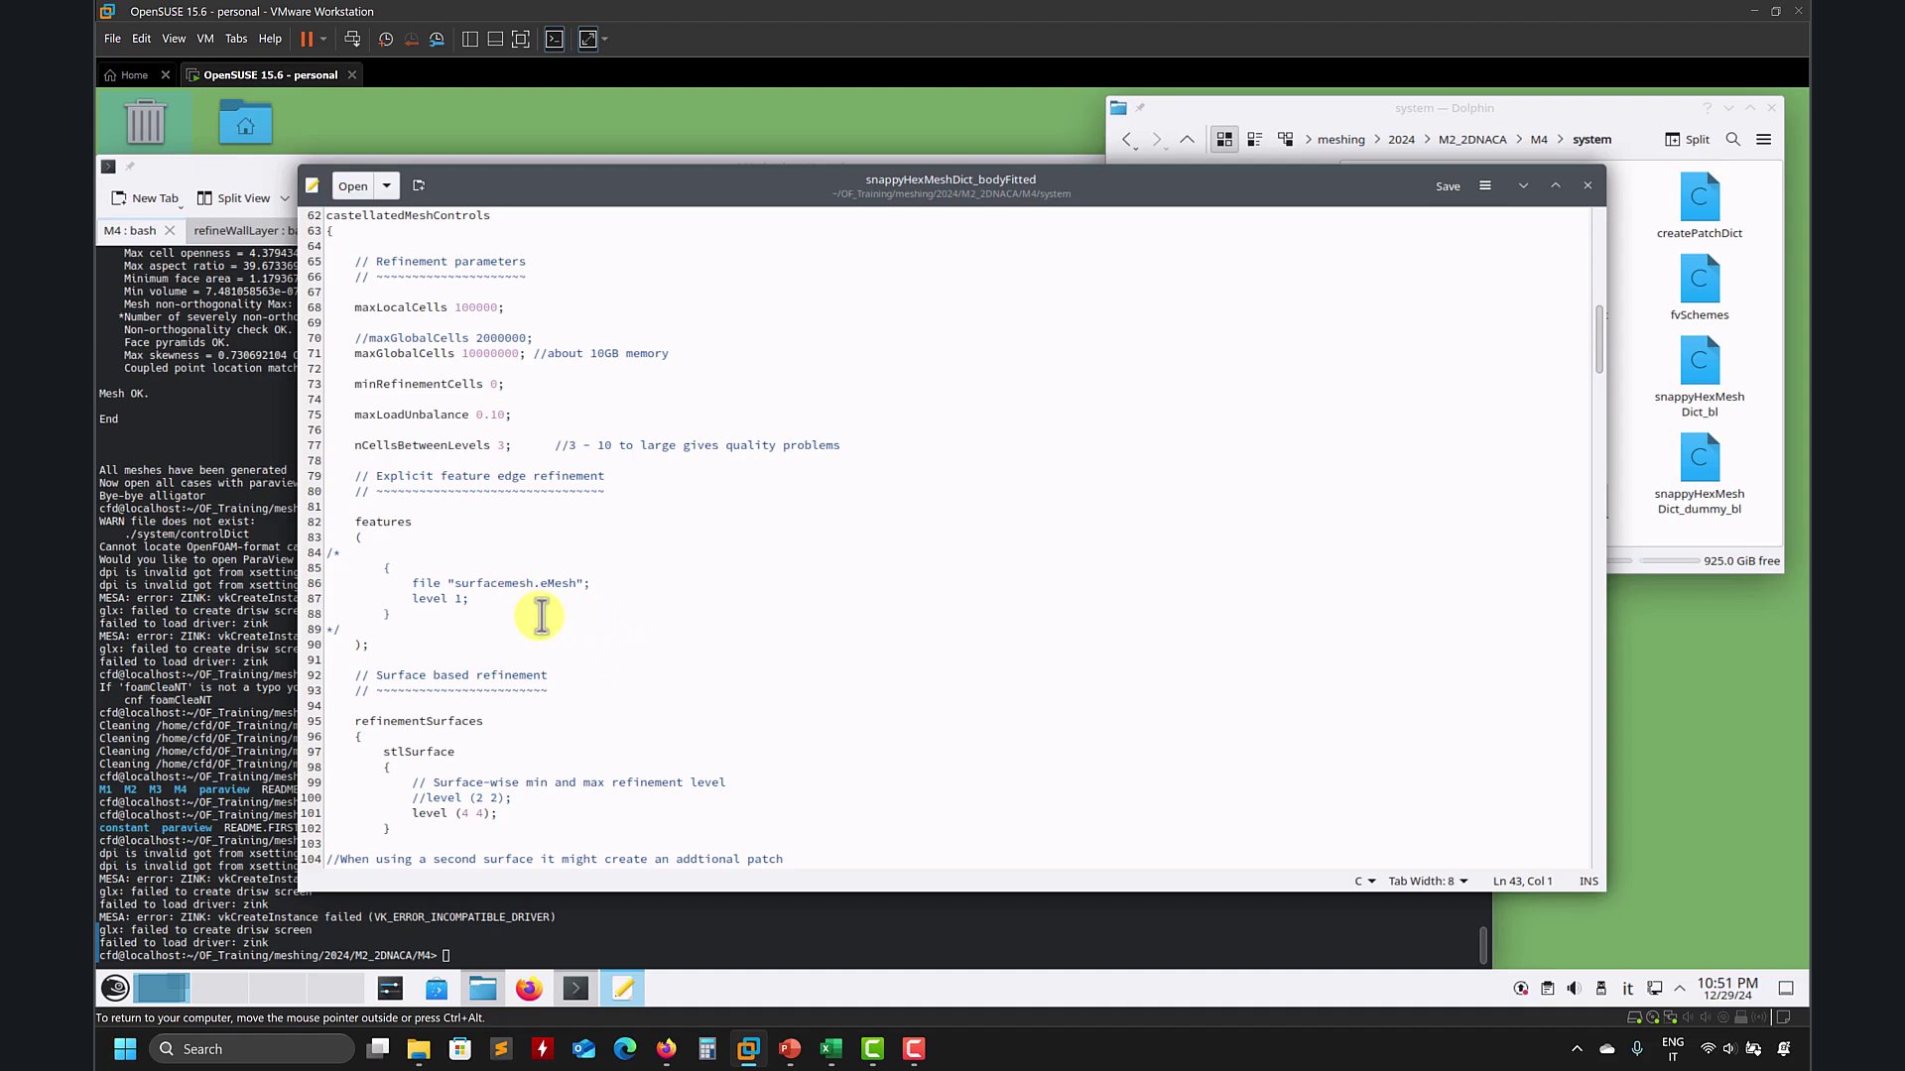
scroll(520, 592, "down", 3)
scroll(520, 592, "down", 3)
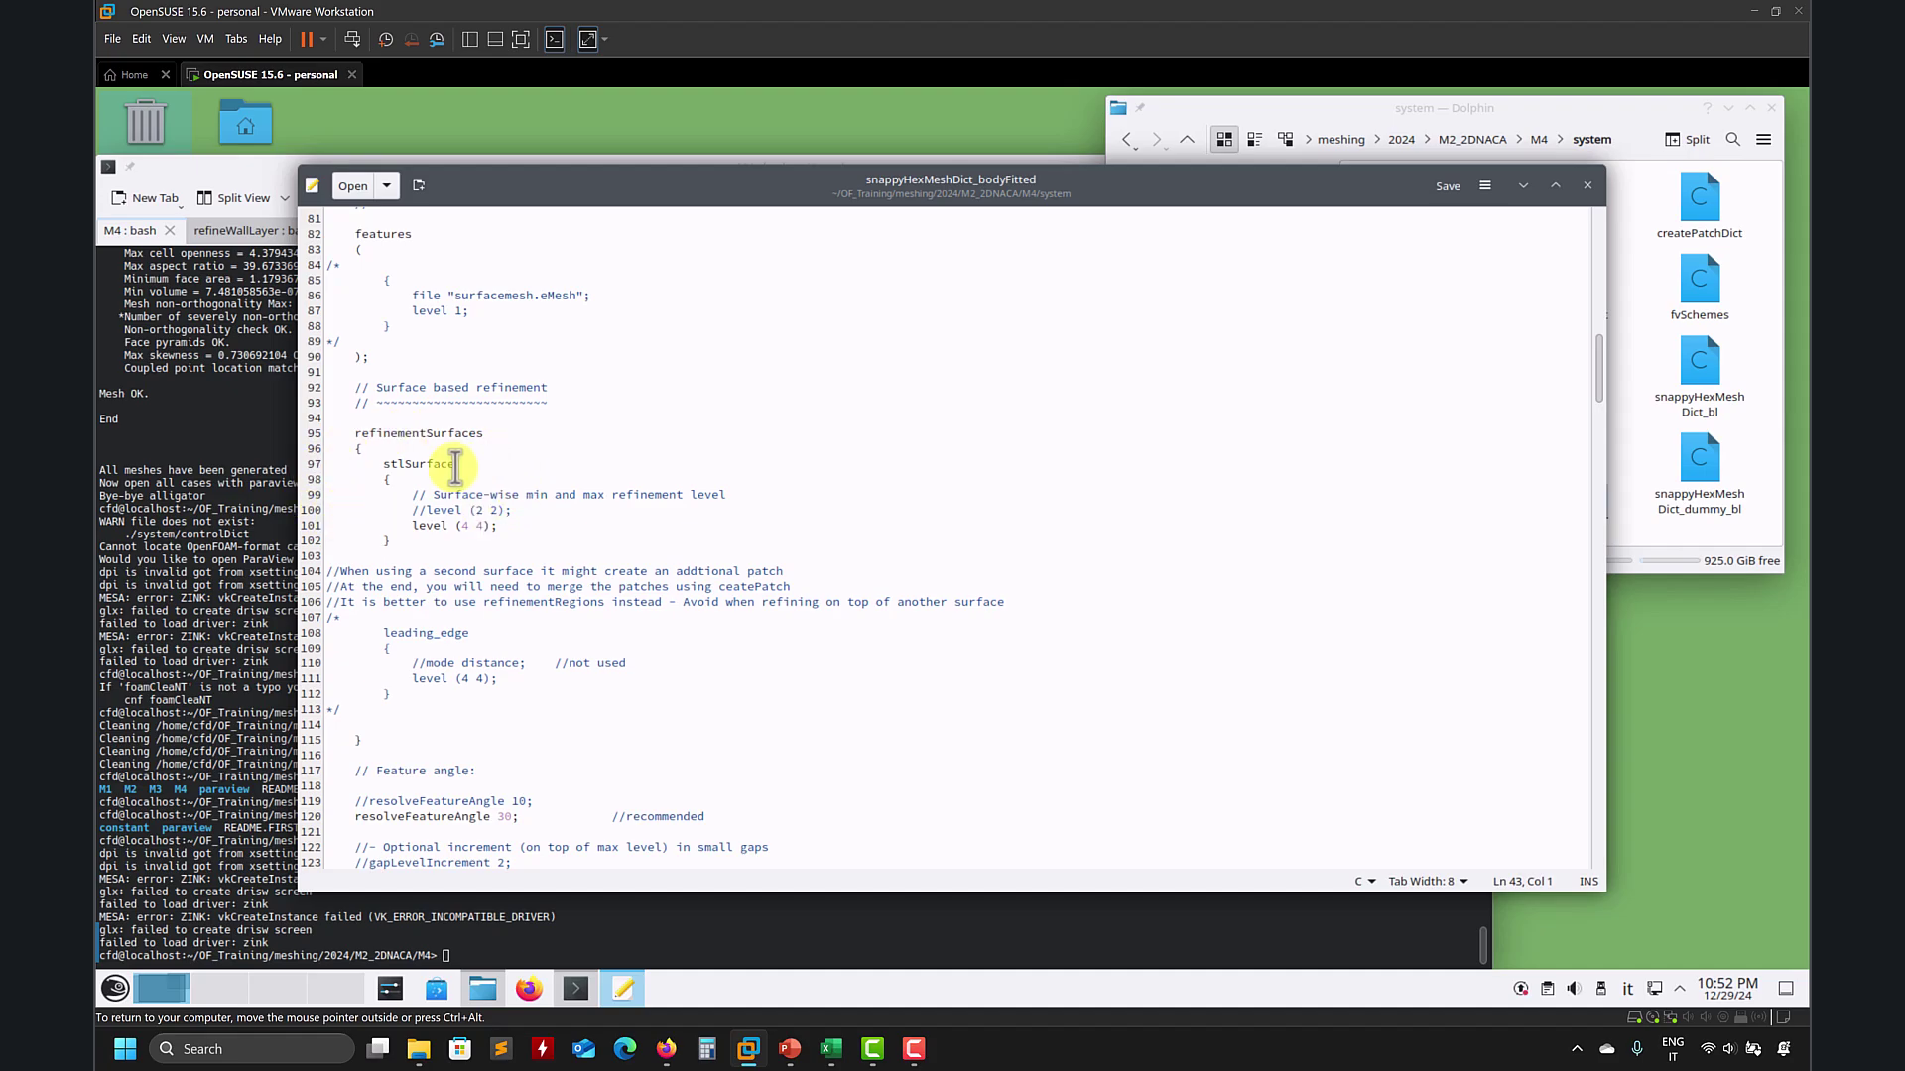
scroll(478, 600, "down", 2)
left_click(360, 546)
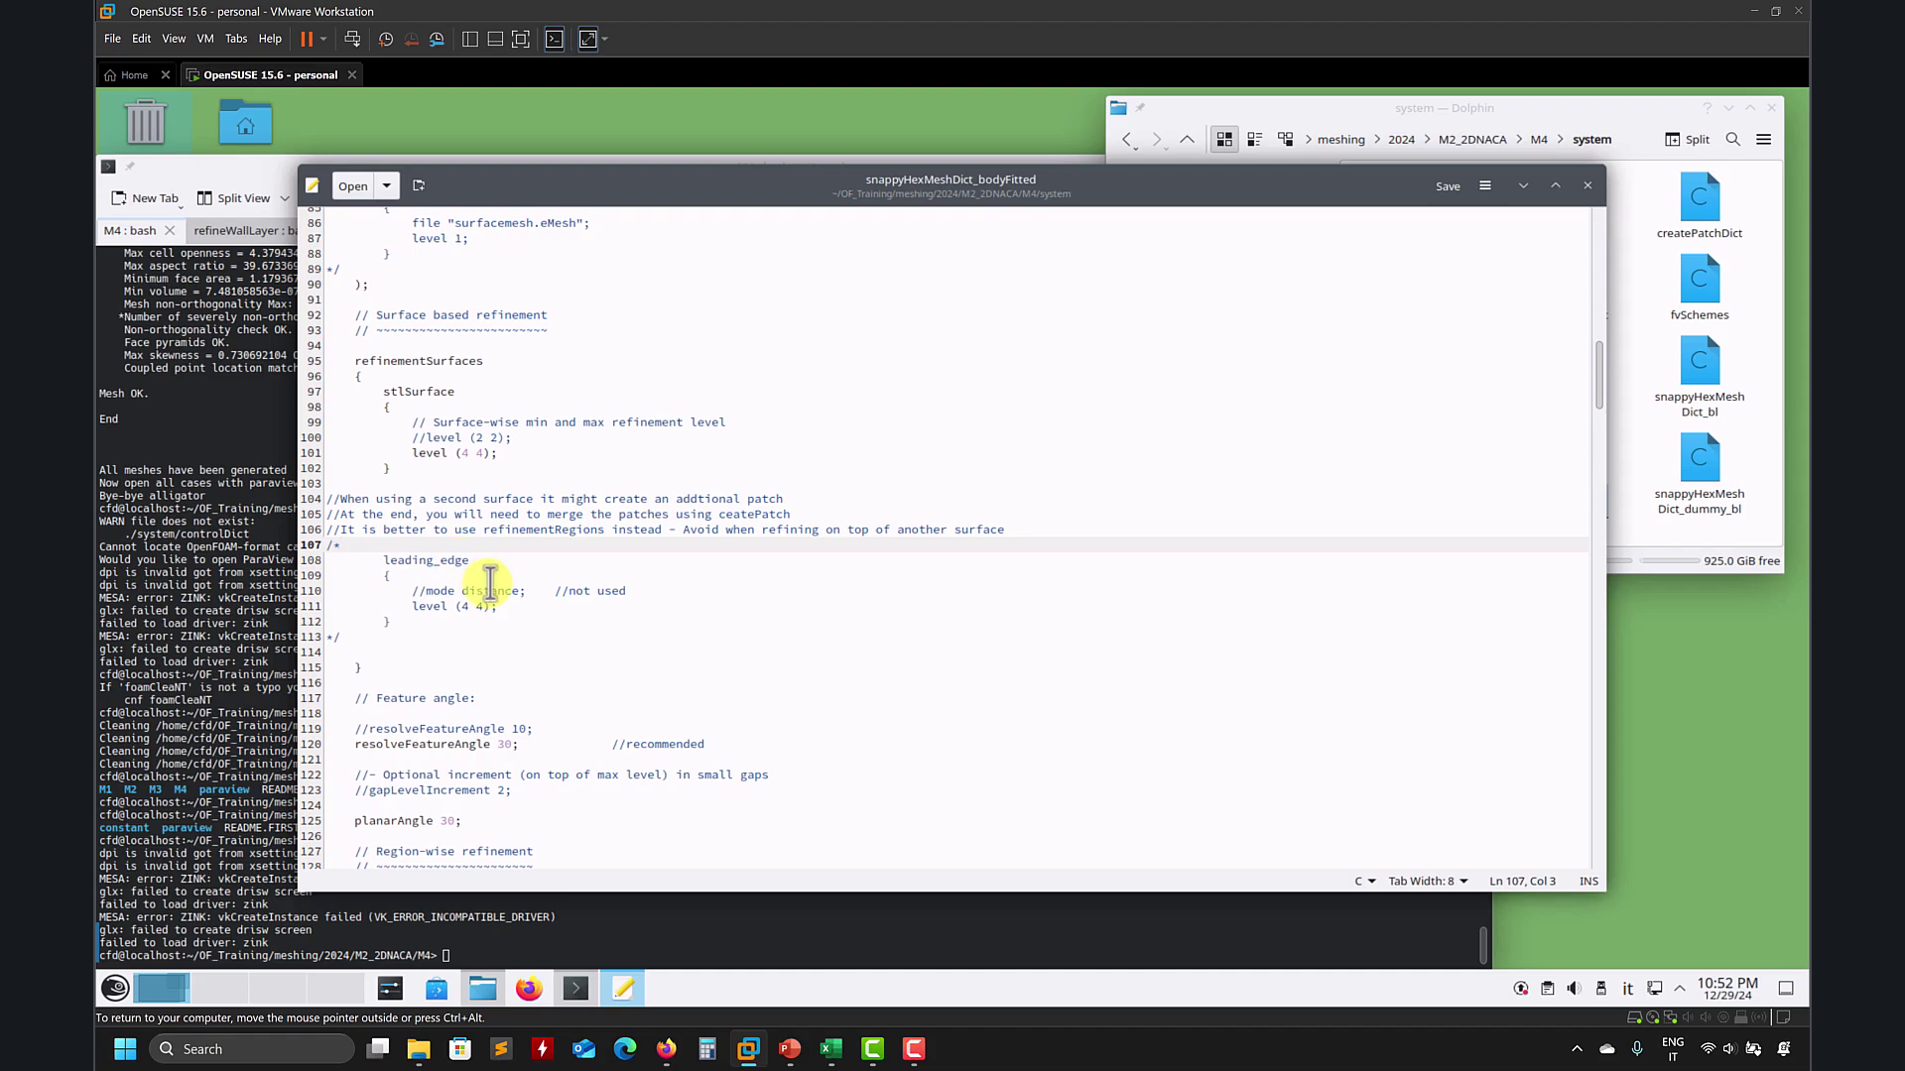
left_click(368, 559)
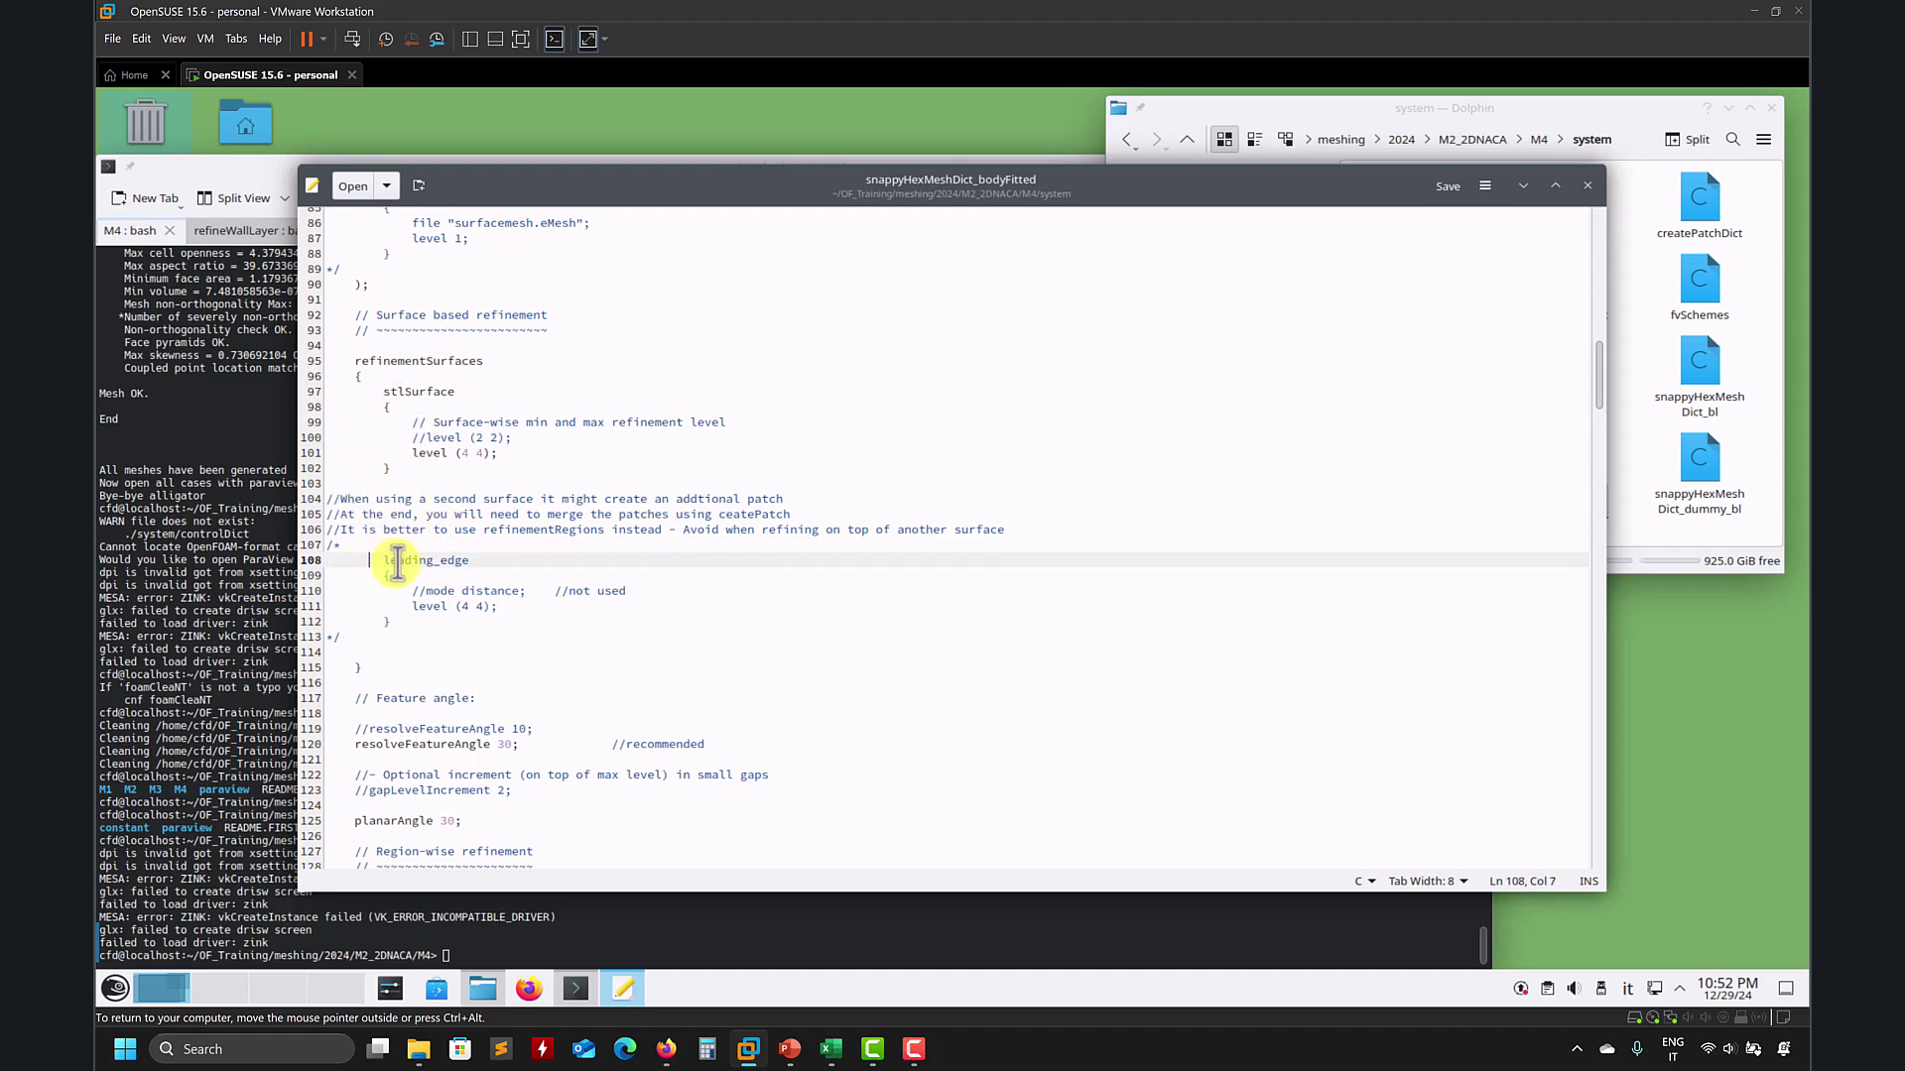
left_click(397, 530)
left_click(377, 547)
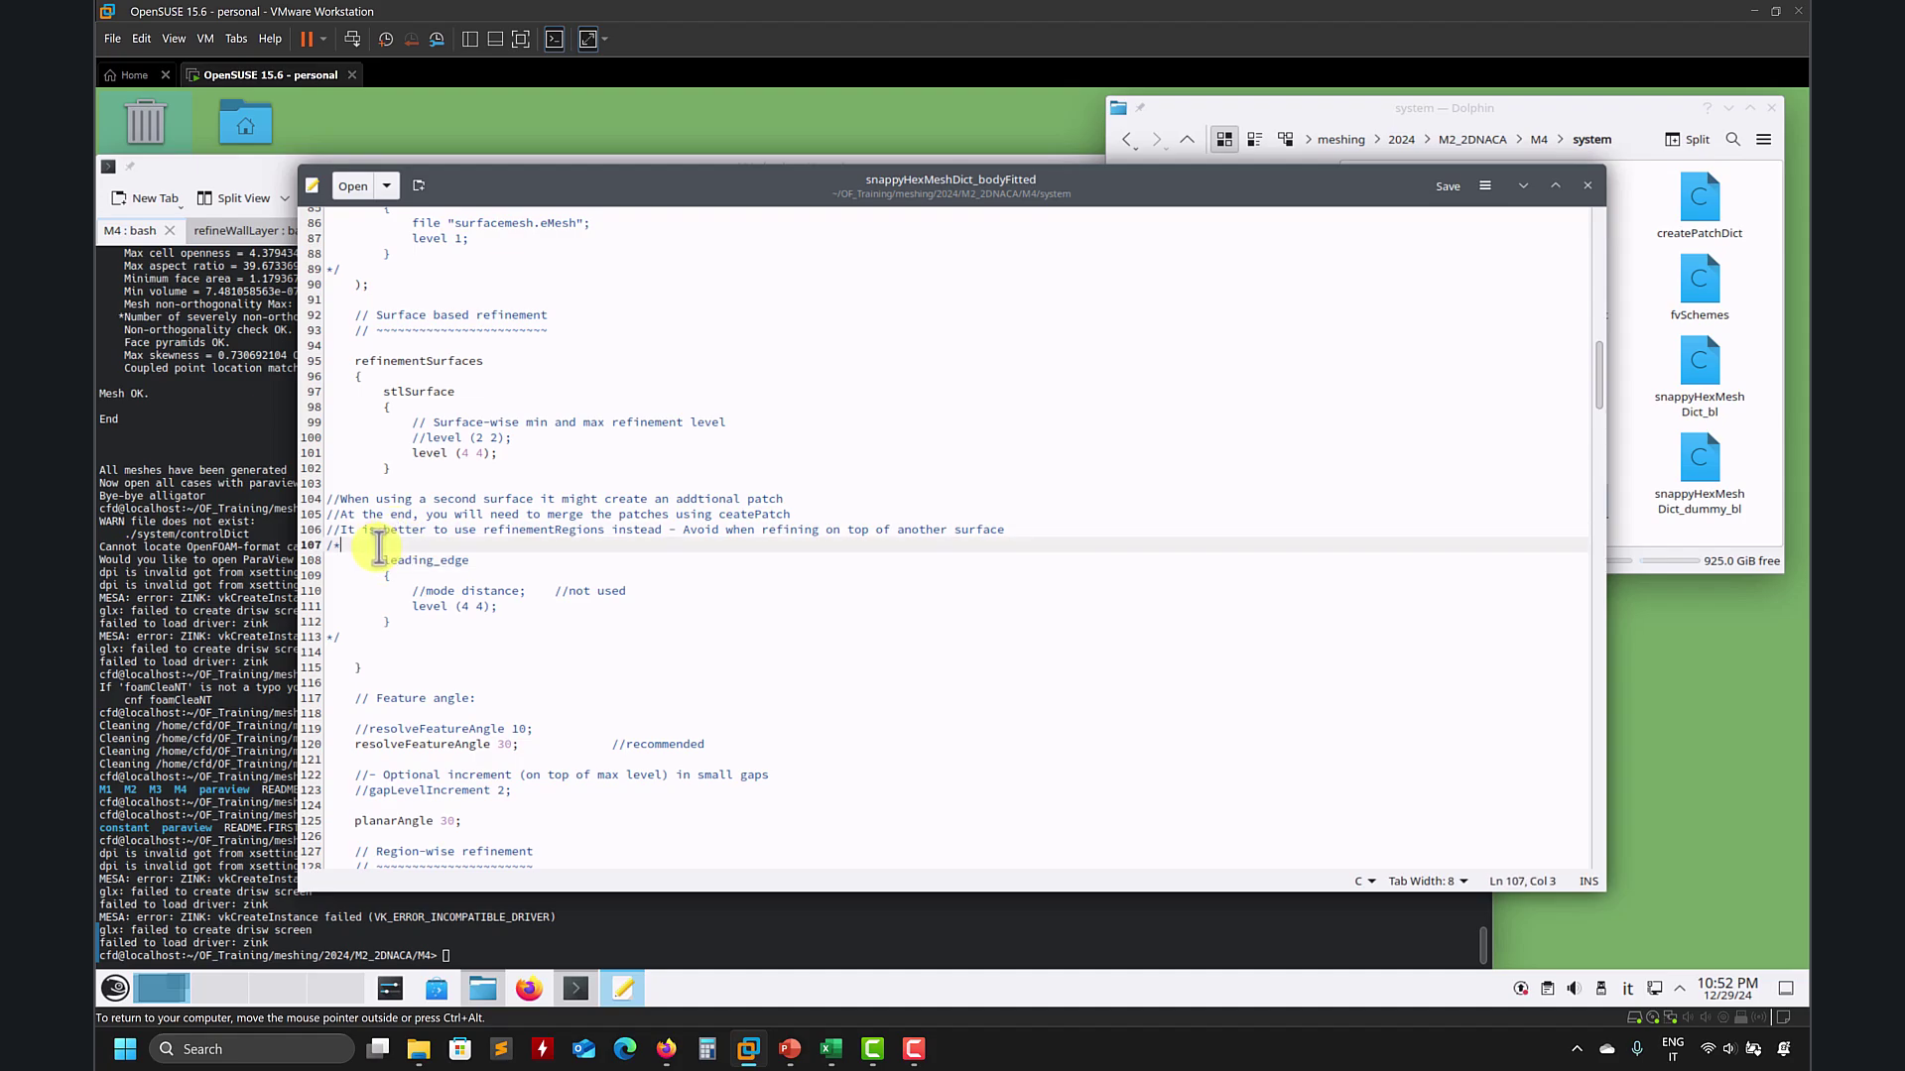
key("BackSpace")
key("BackSpace")
left_click(357, 638)
key("BackSpace")
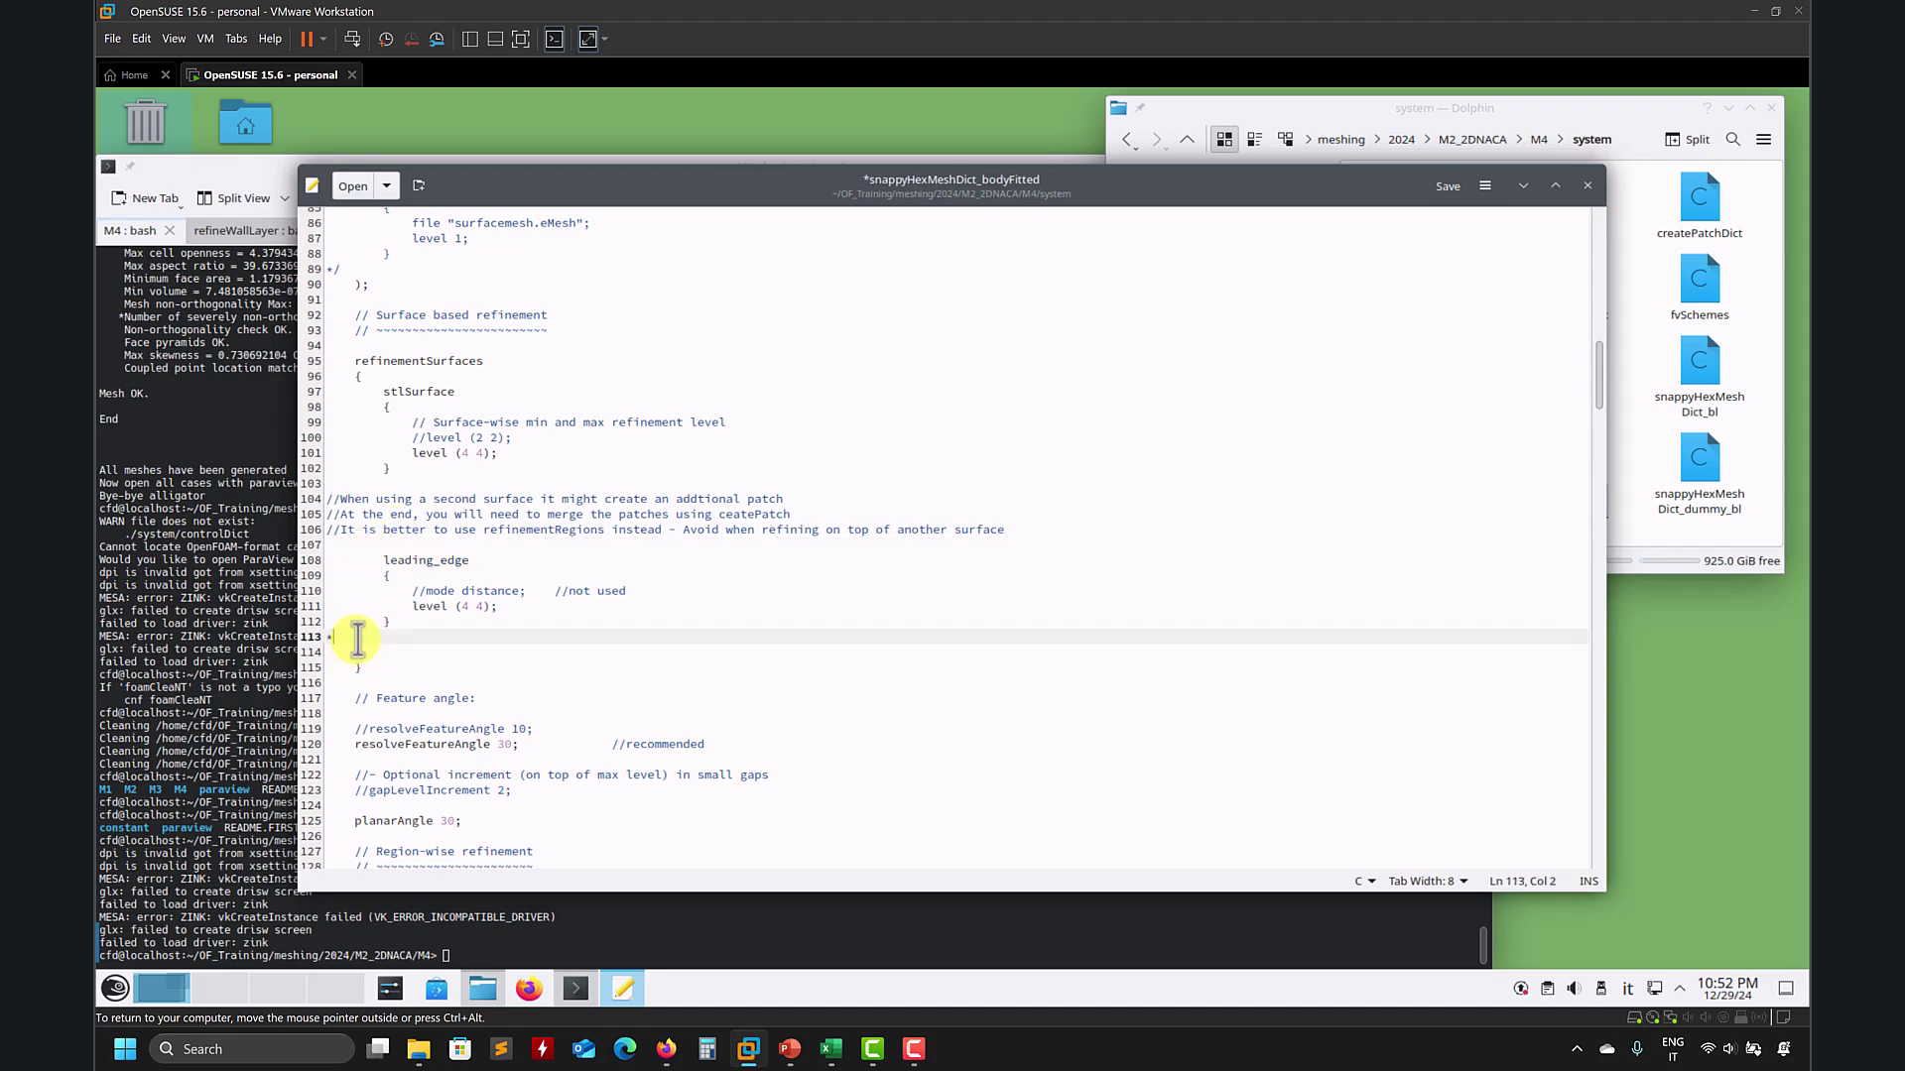
key("ctrl+s")
Step: Switch to the terminal, list the M4 directory and run the run_mesh_all.sh script with sh
left_click(256, 640)
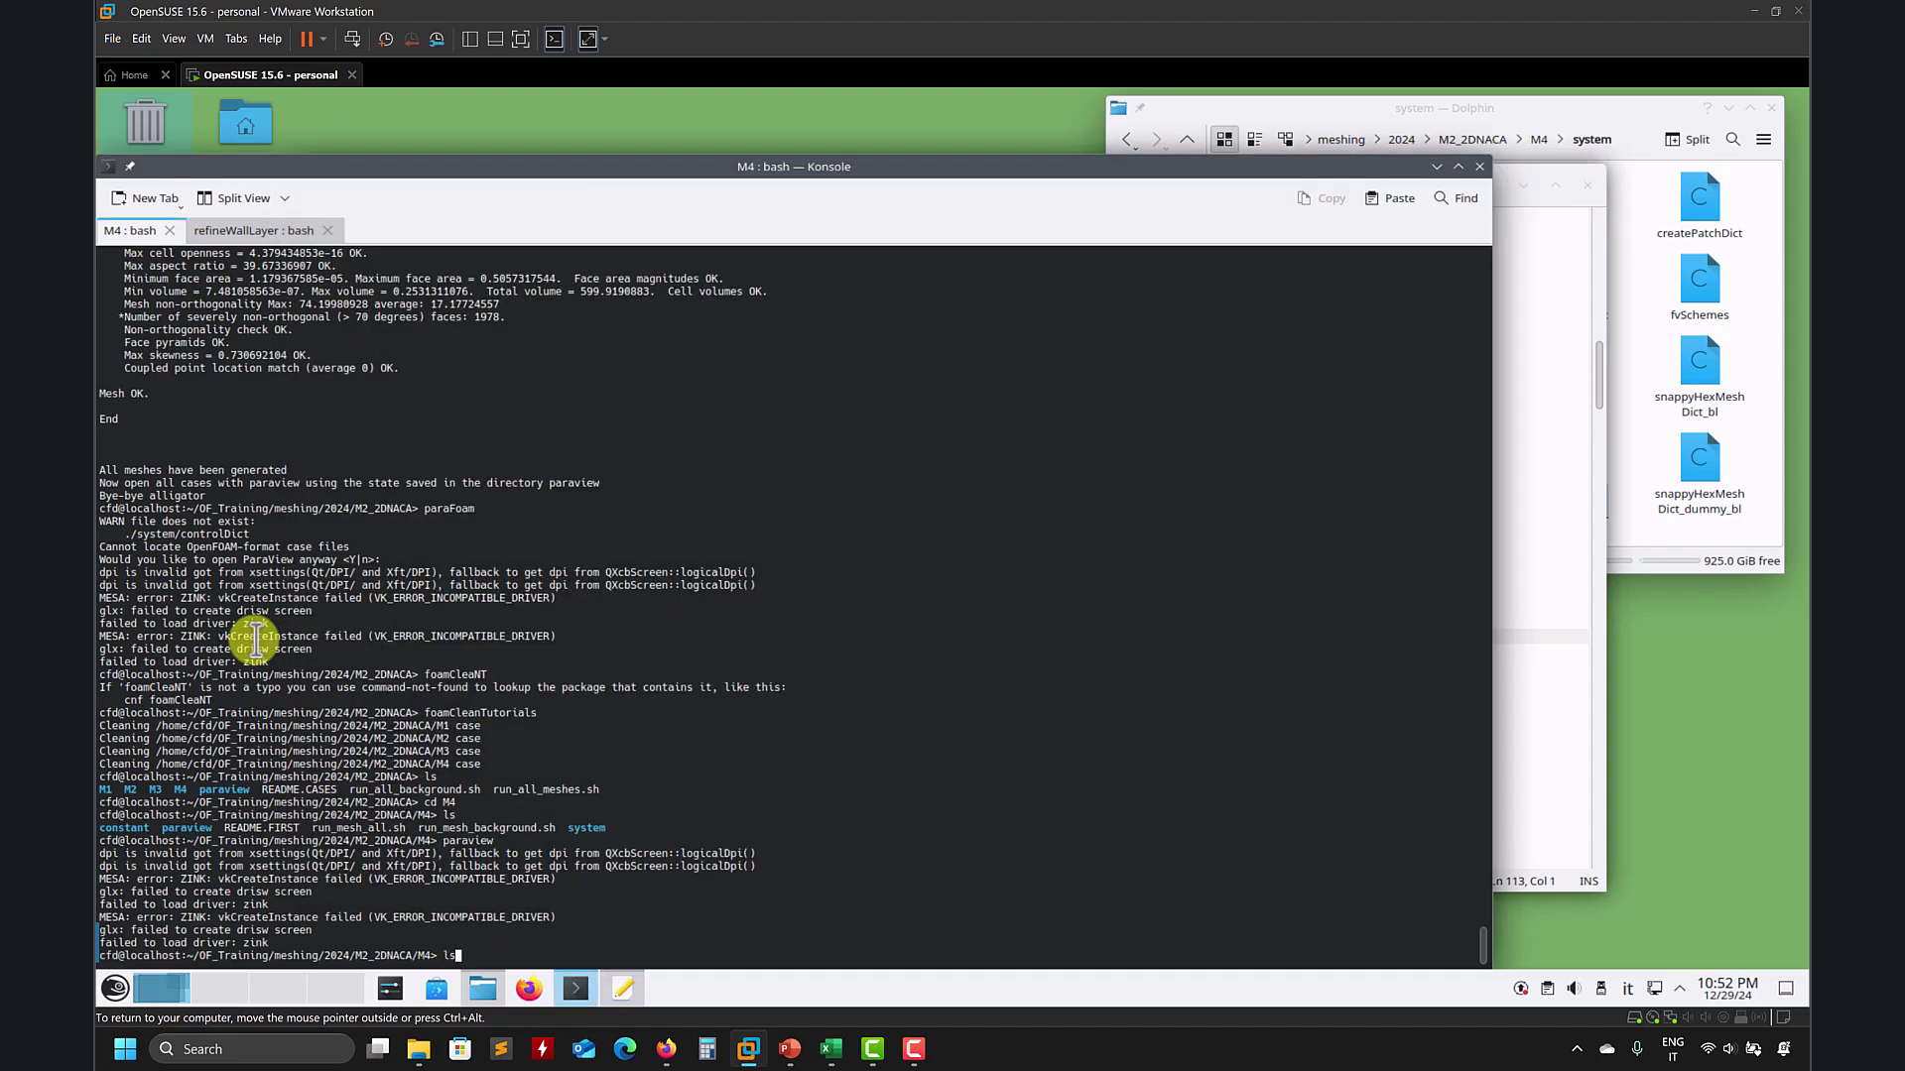
key("ctrl+c")
type("ls")
key("Return")
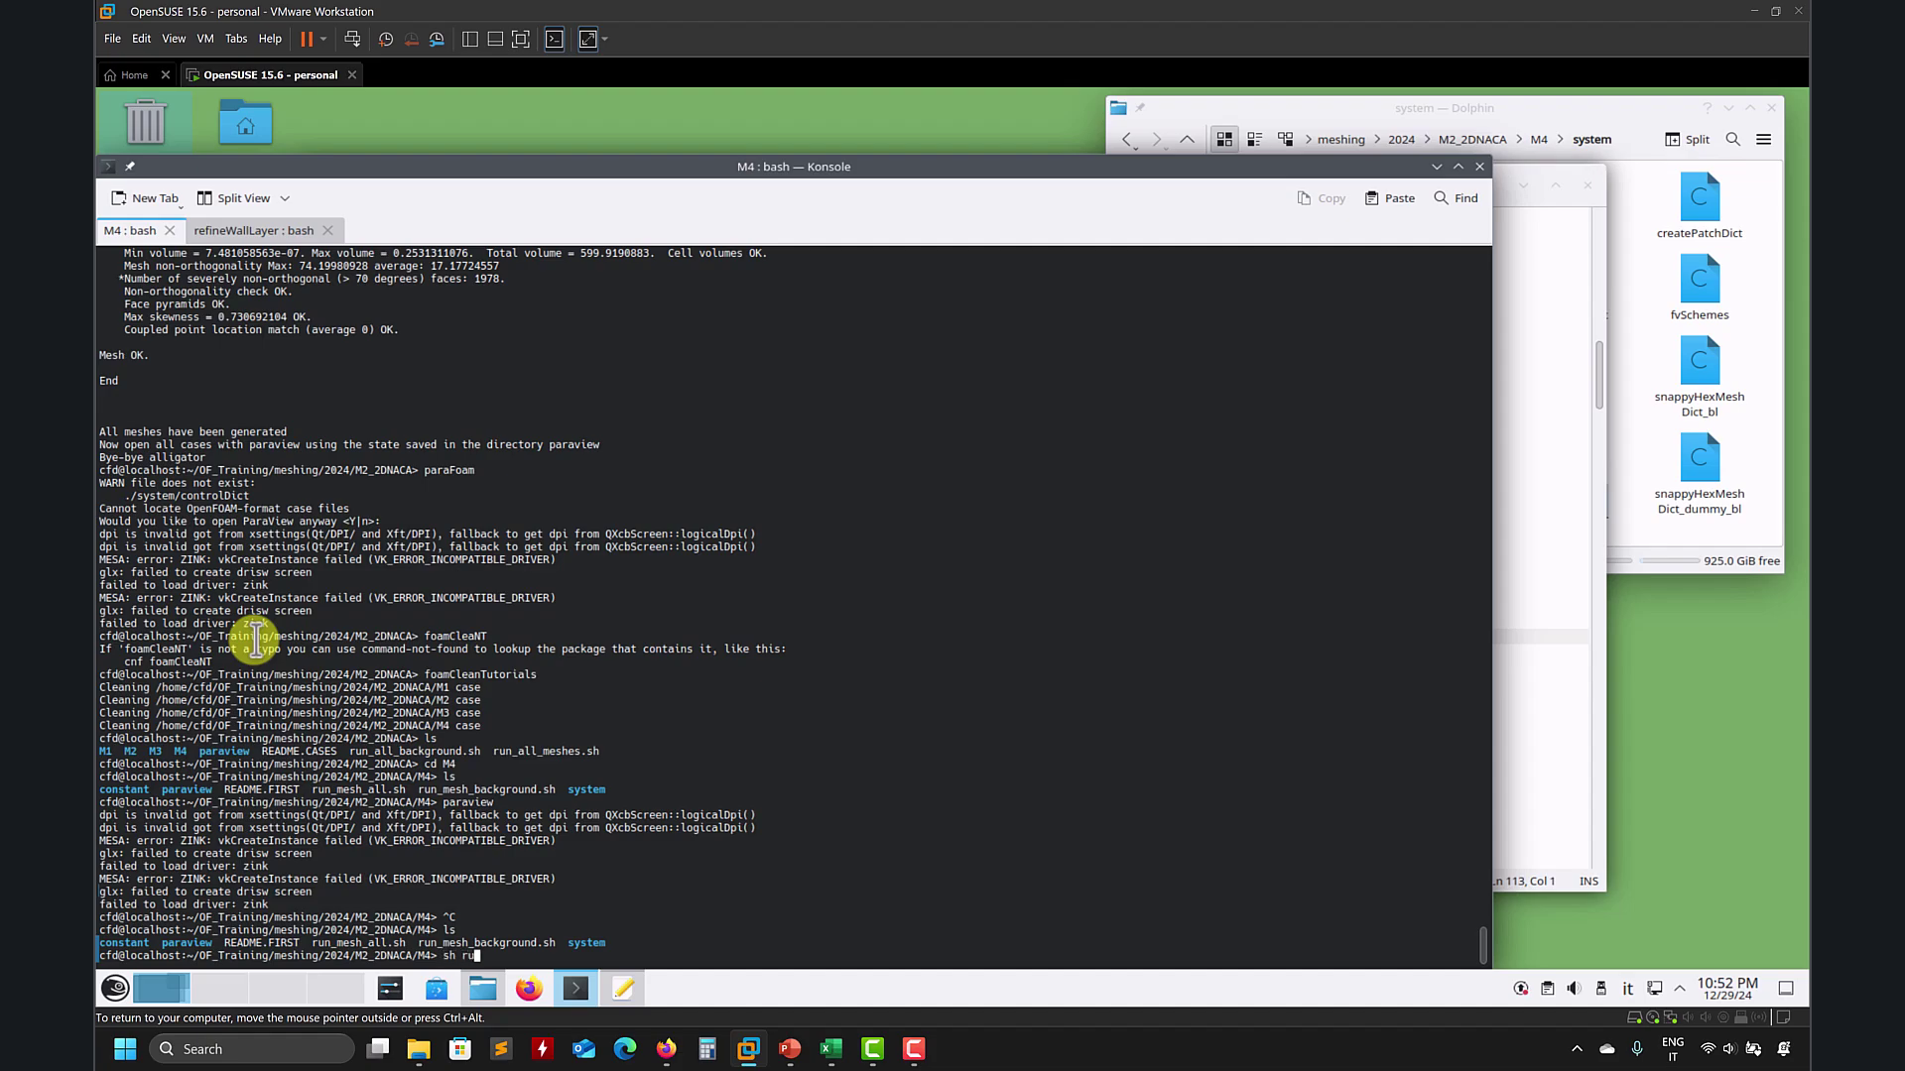
type("sh ru")
key("Tab")
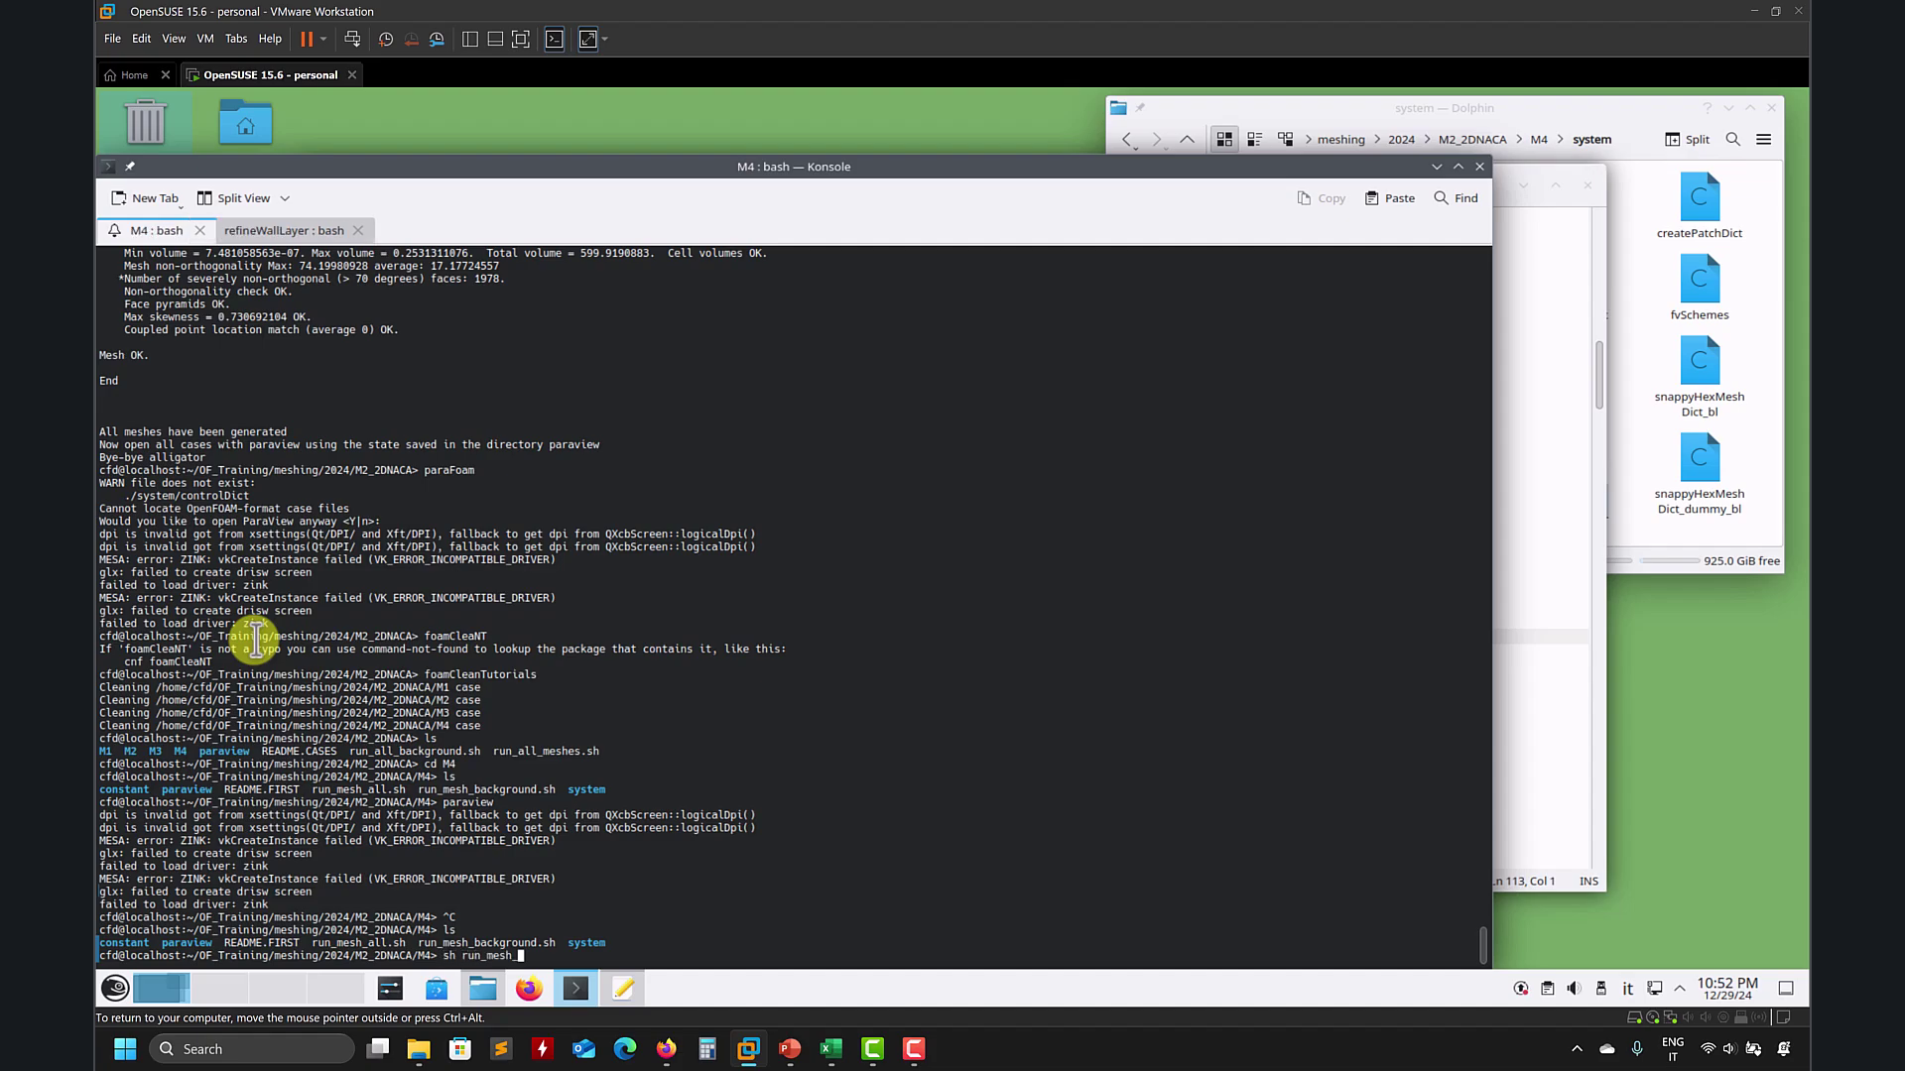
type("all.sh")
key("Tab")
key("Return")
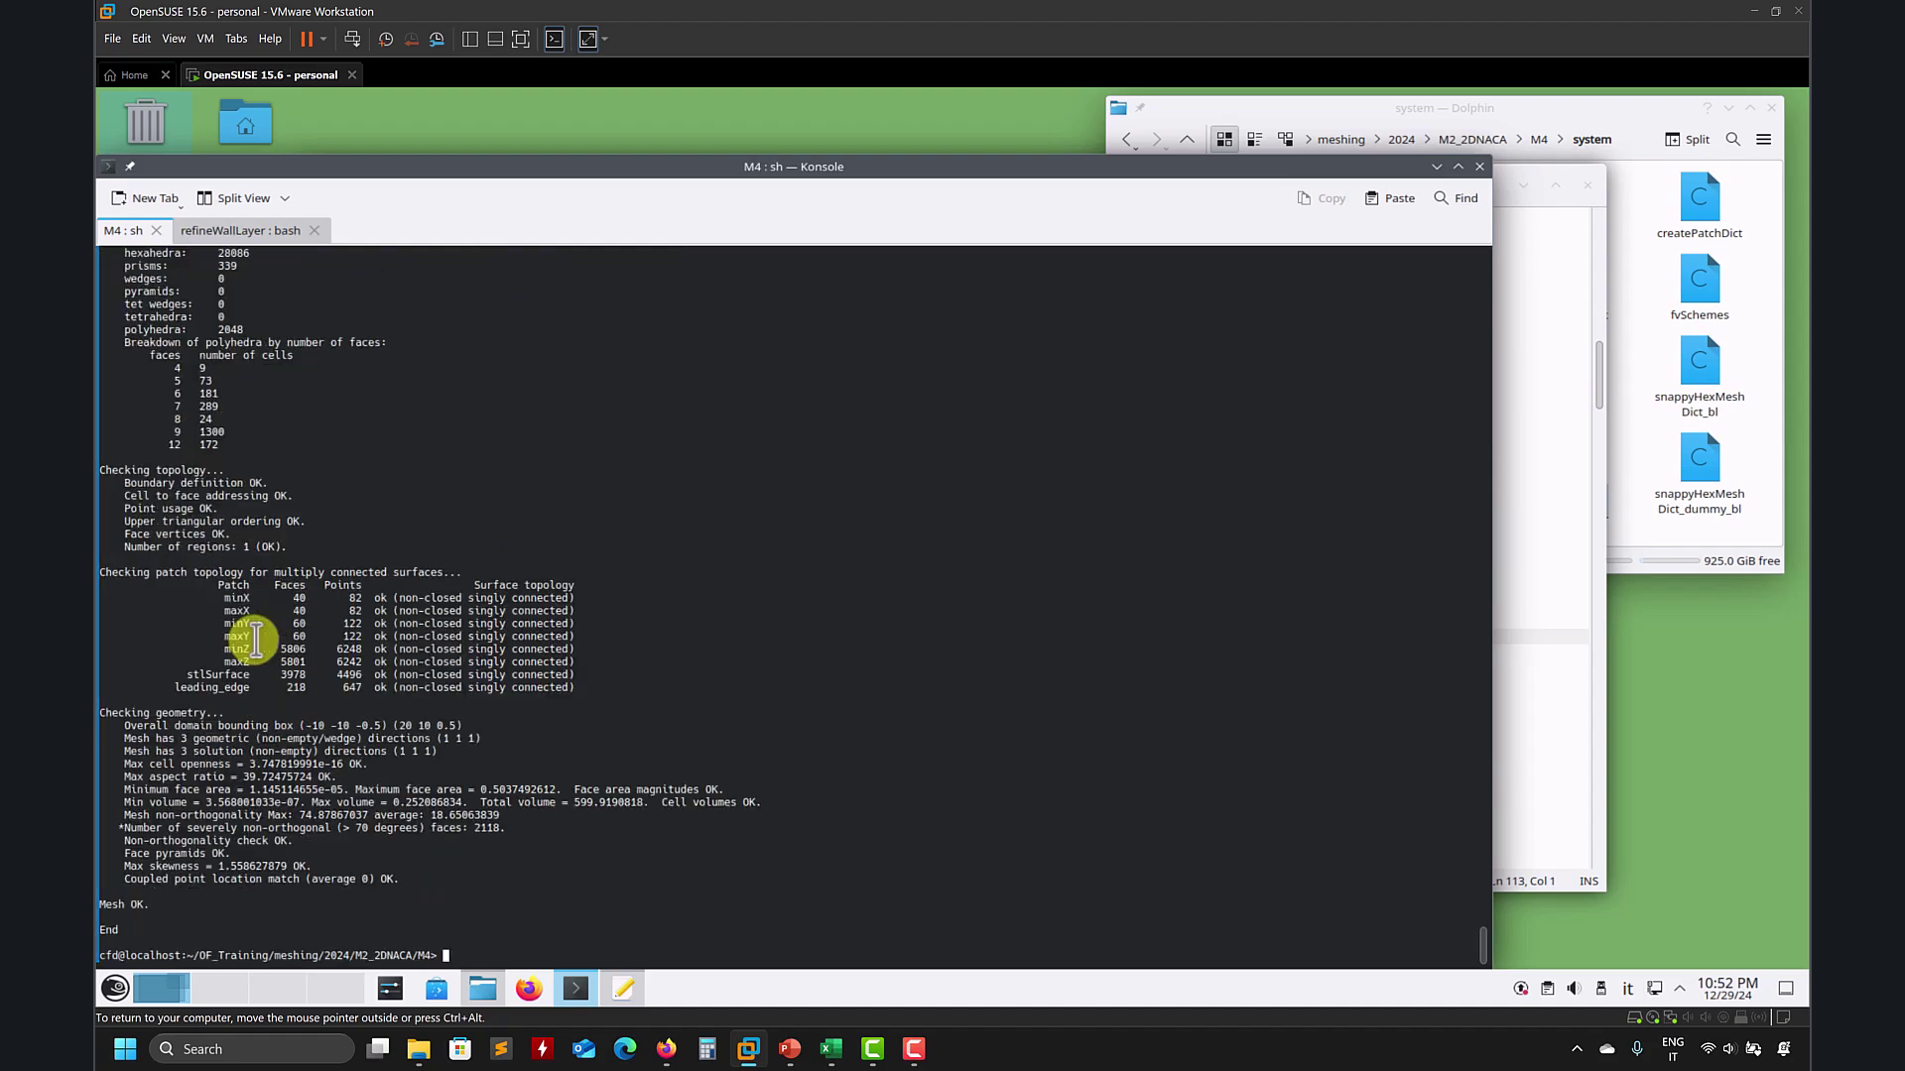
Step: Launch paraFoam for the M4 case, load the M4.OpenFOAM mesh, view it at an angle and reach its mesh parts list
type("paraFoam")
key("Return")
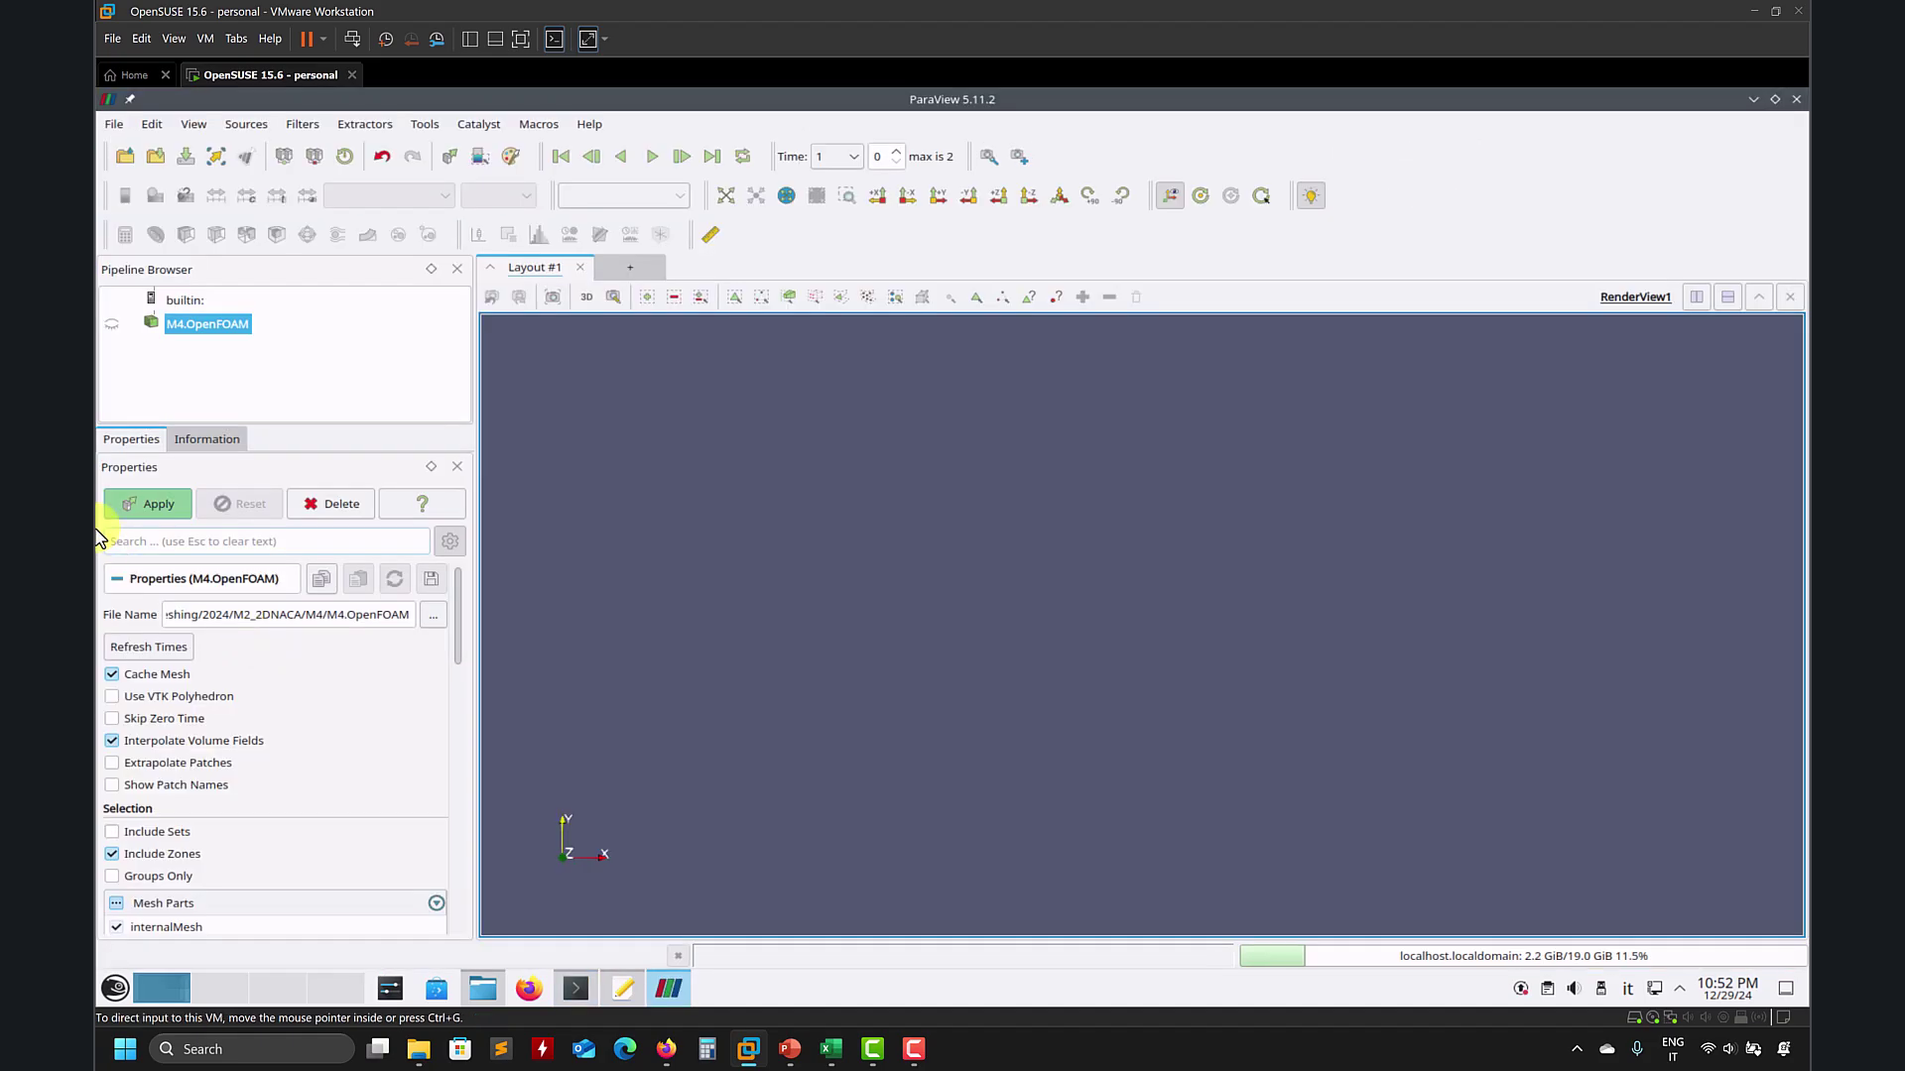
left_click(156, 503)
left_click_drag(694, 541, 562, 578)
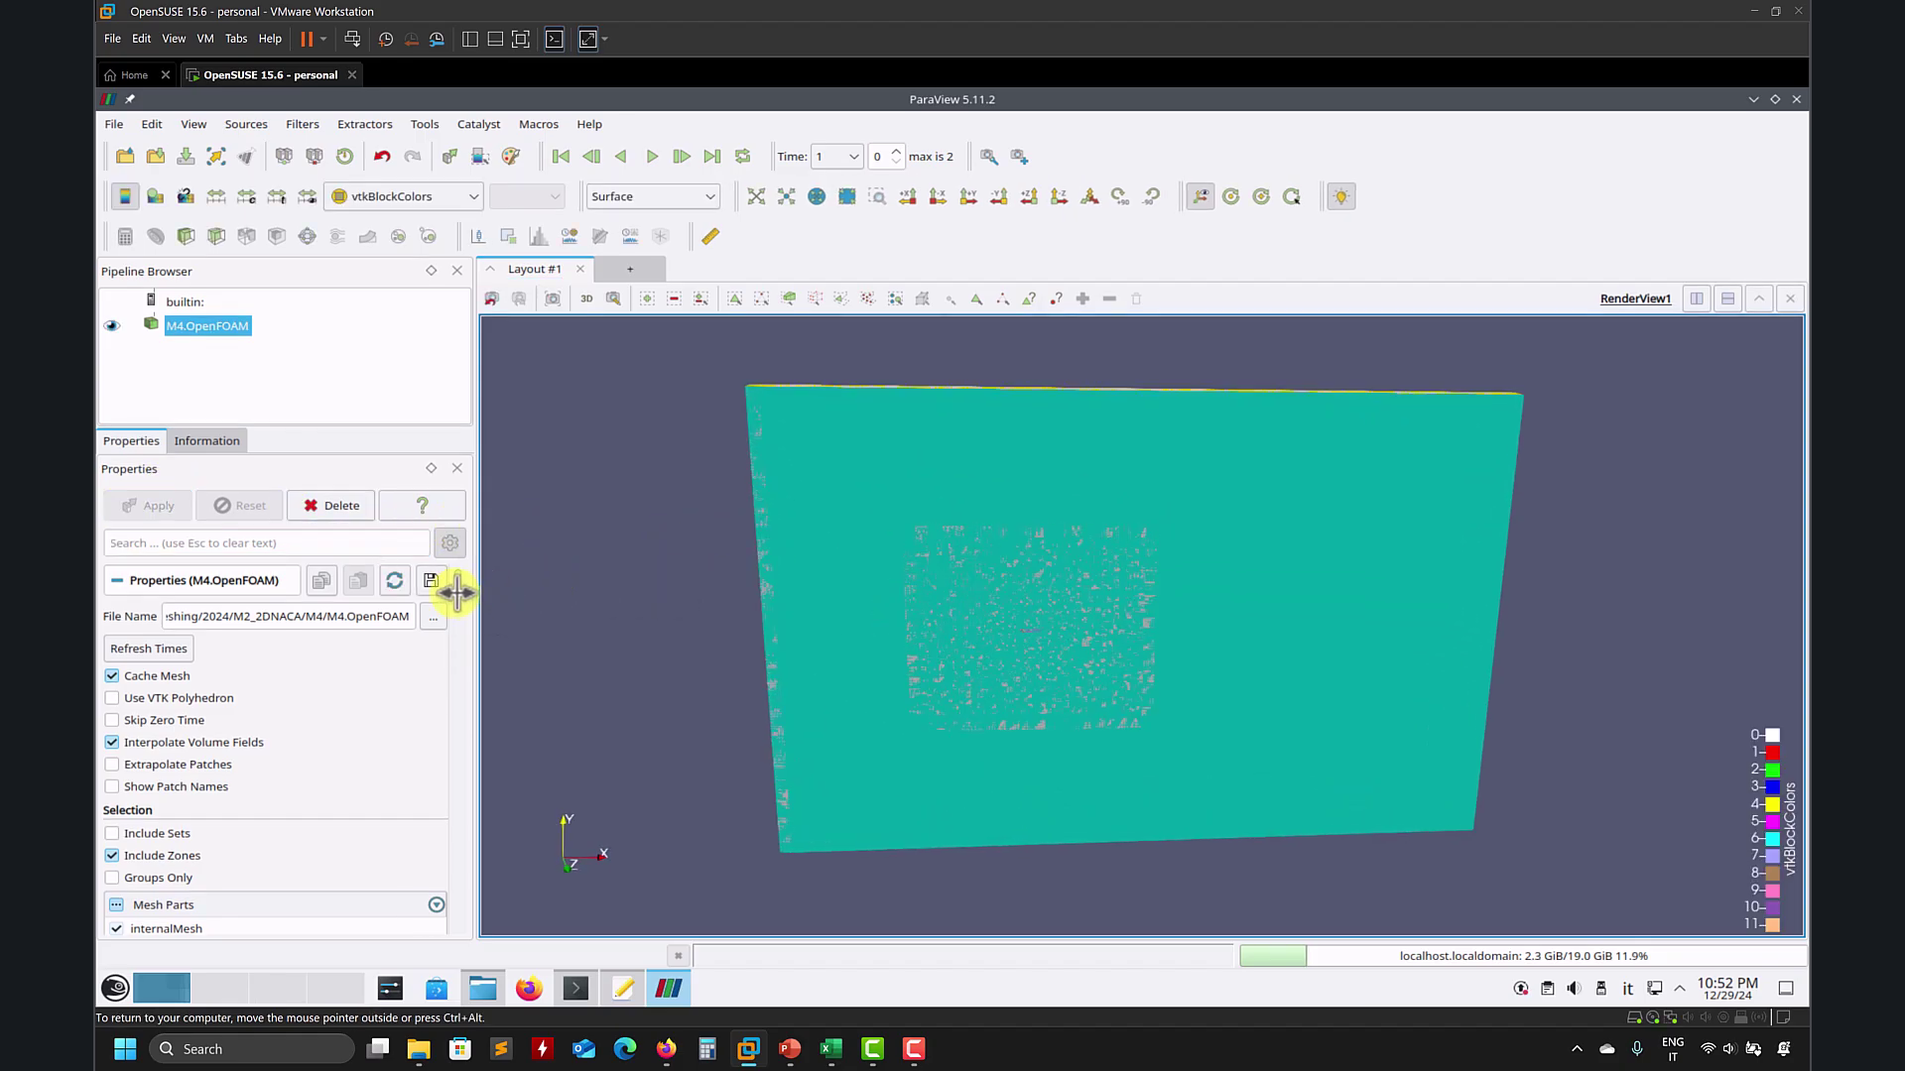
scroll(452, 605, "down", 5)
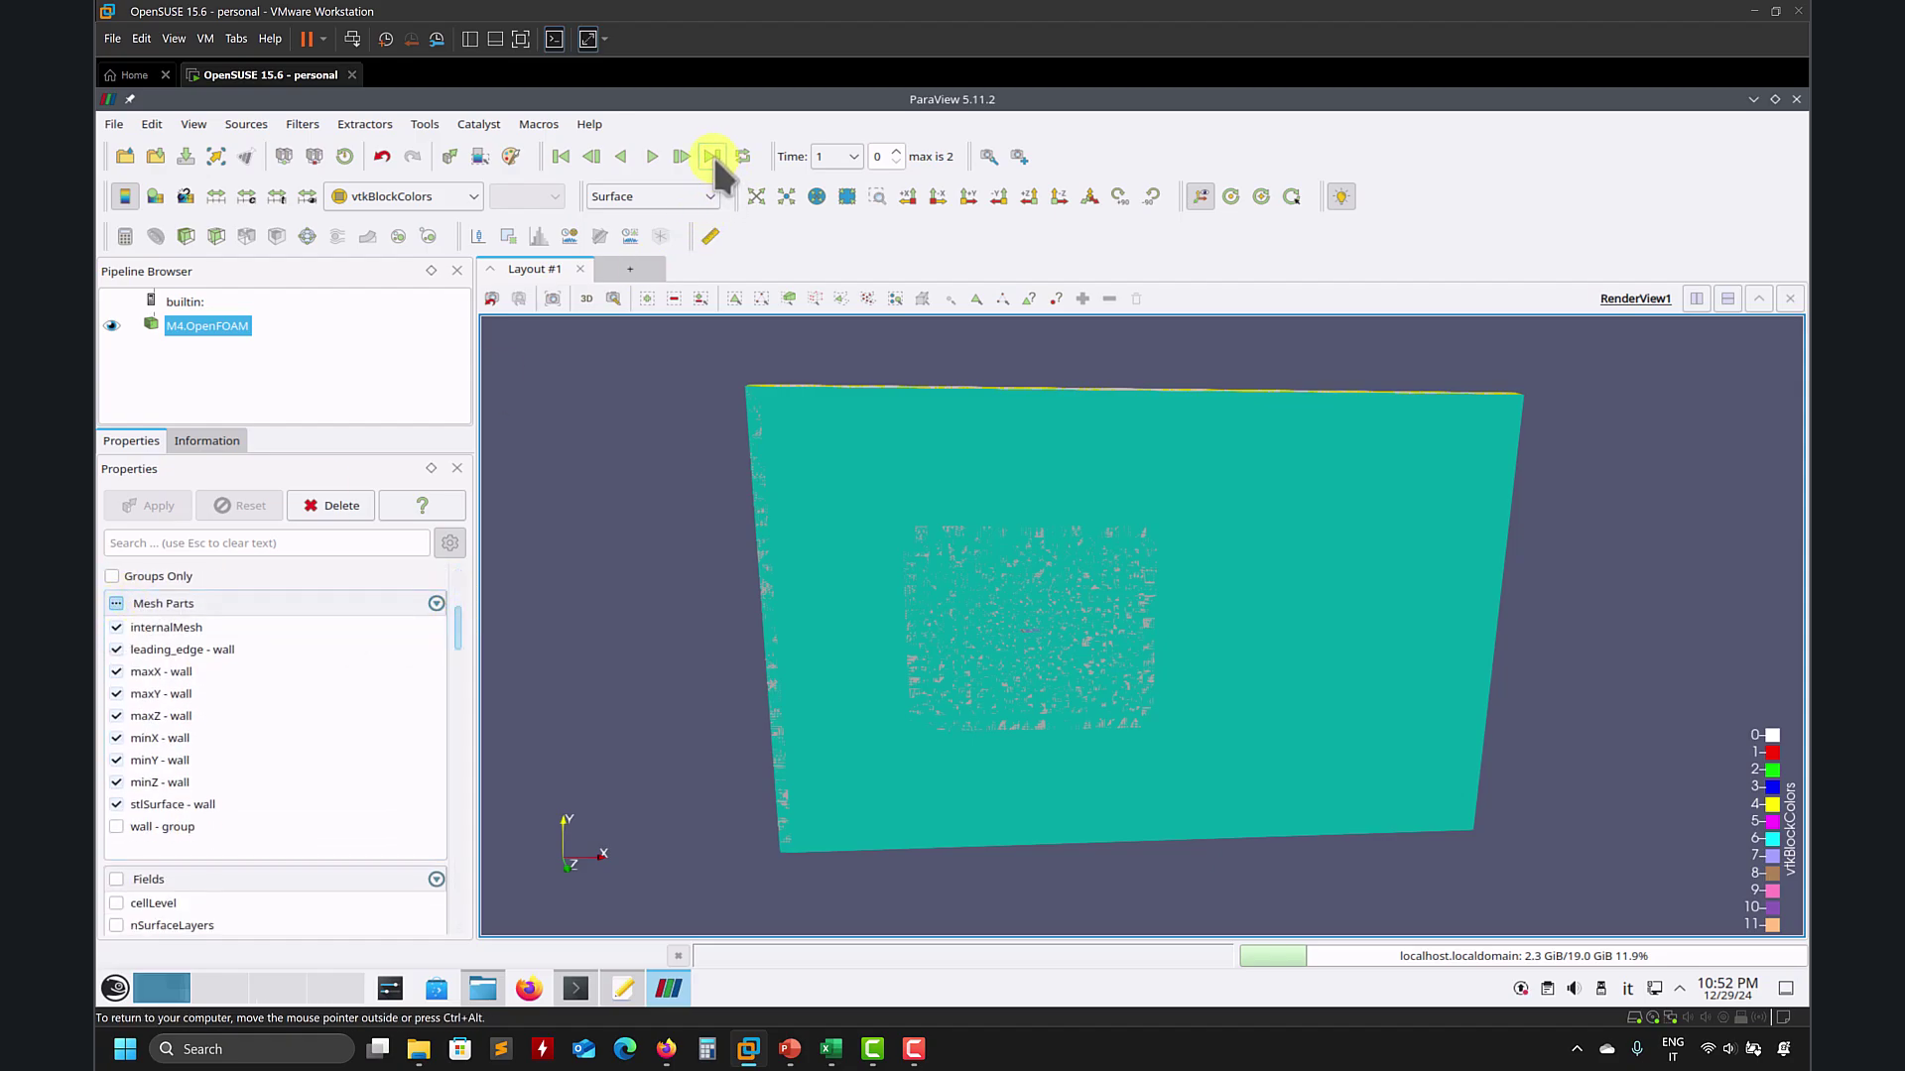
Step: Go to the last time step, display only the stlSurface wall patch, and orbit to inspect the airfoil surface up close
left_click(713, 155)
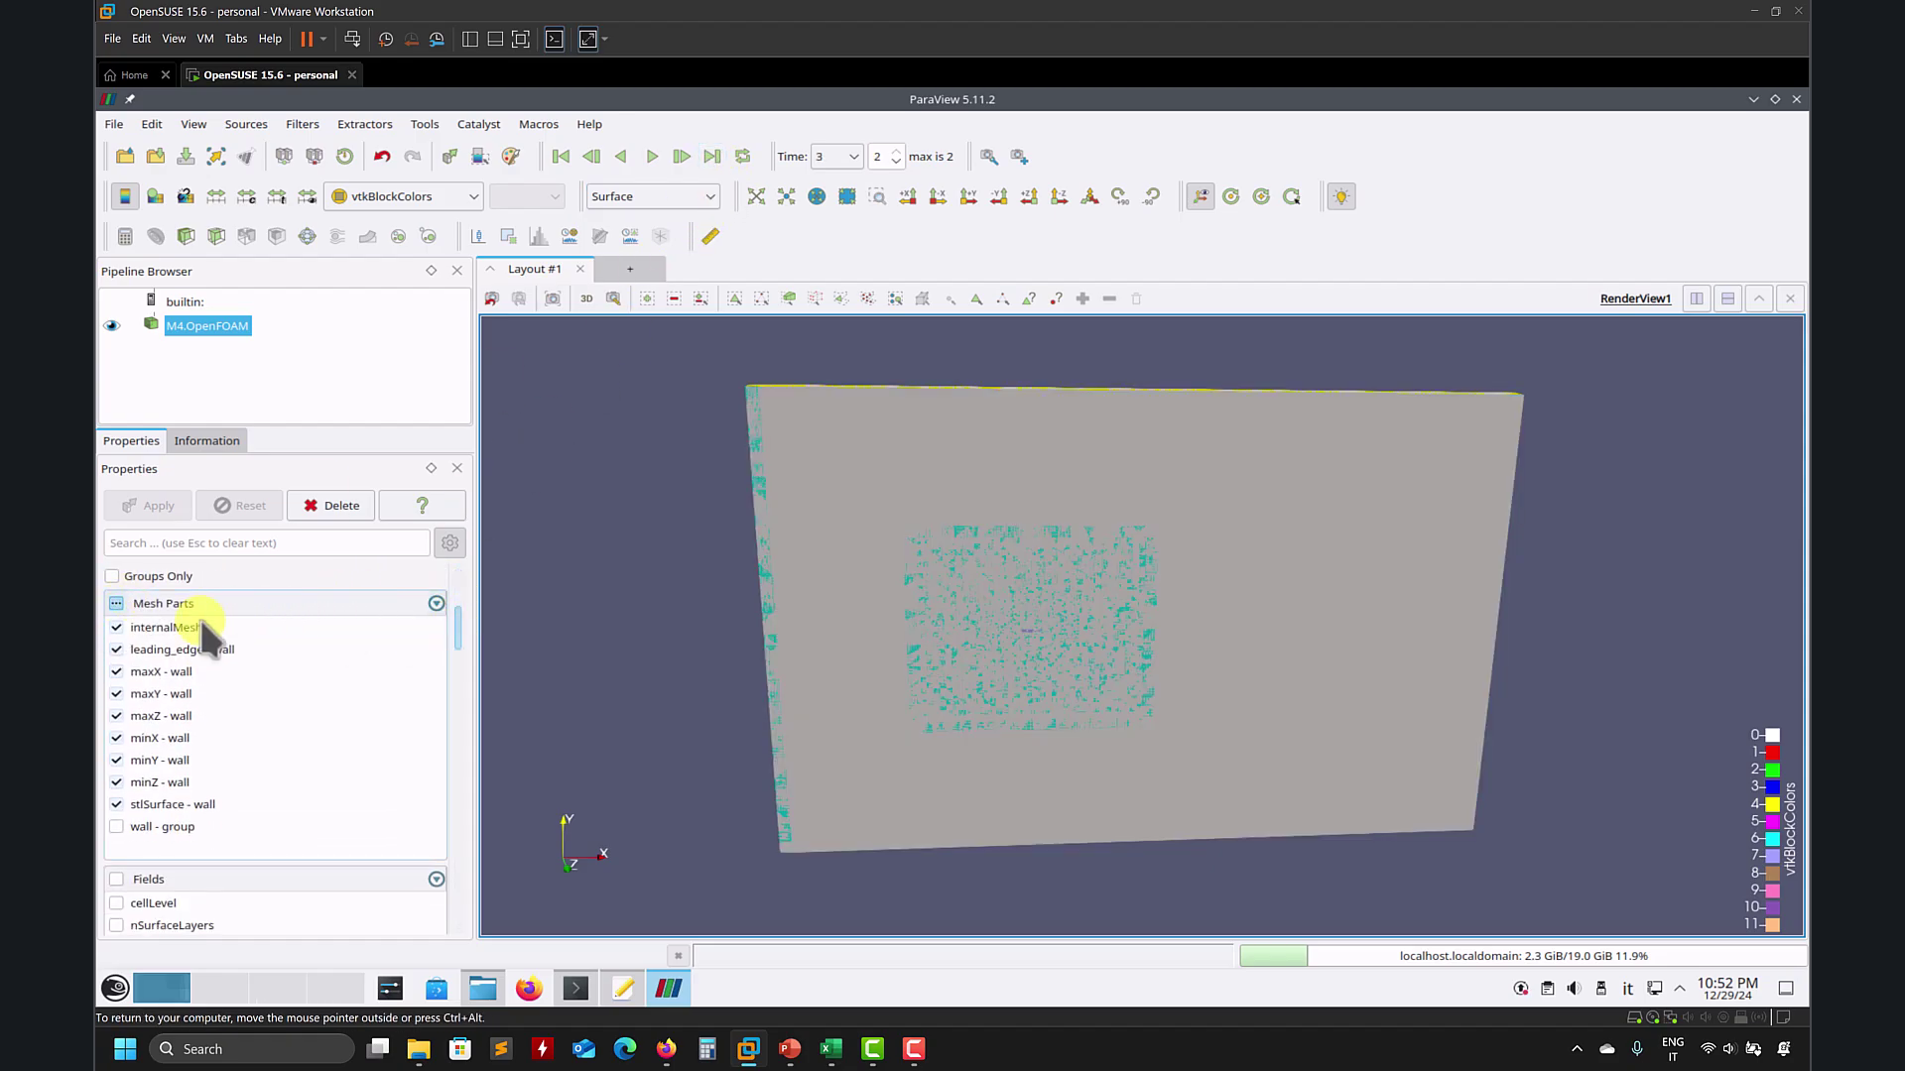
left_click(116, 604)
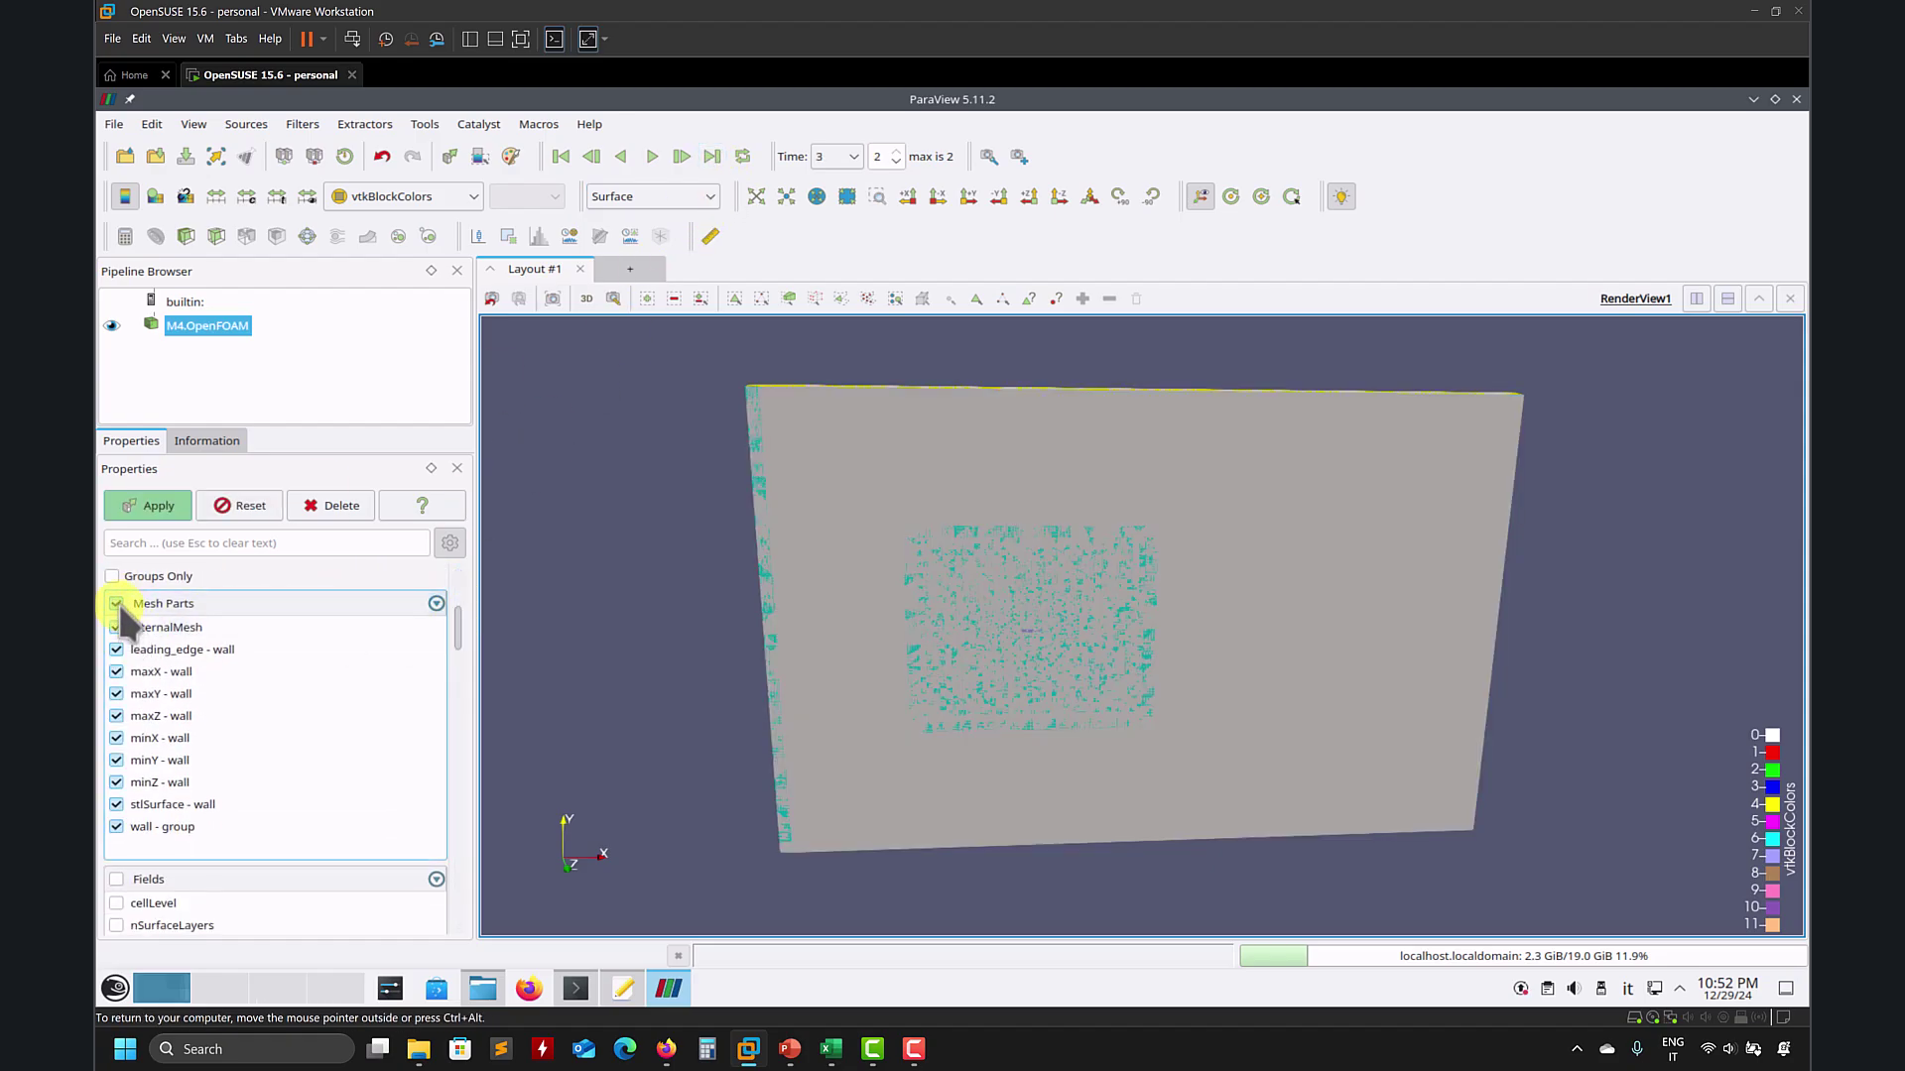
left_click(114, 805)
left_click(158, 505)
left_click_drag(857, 542, 945, 501)
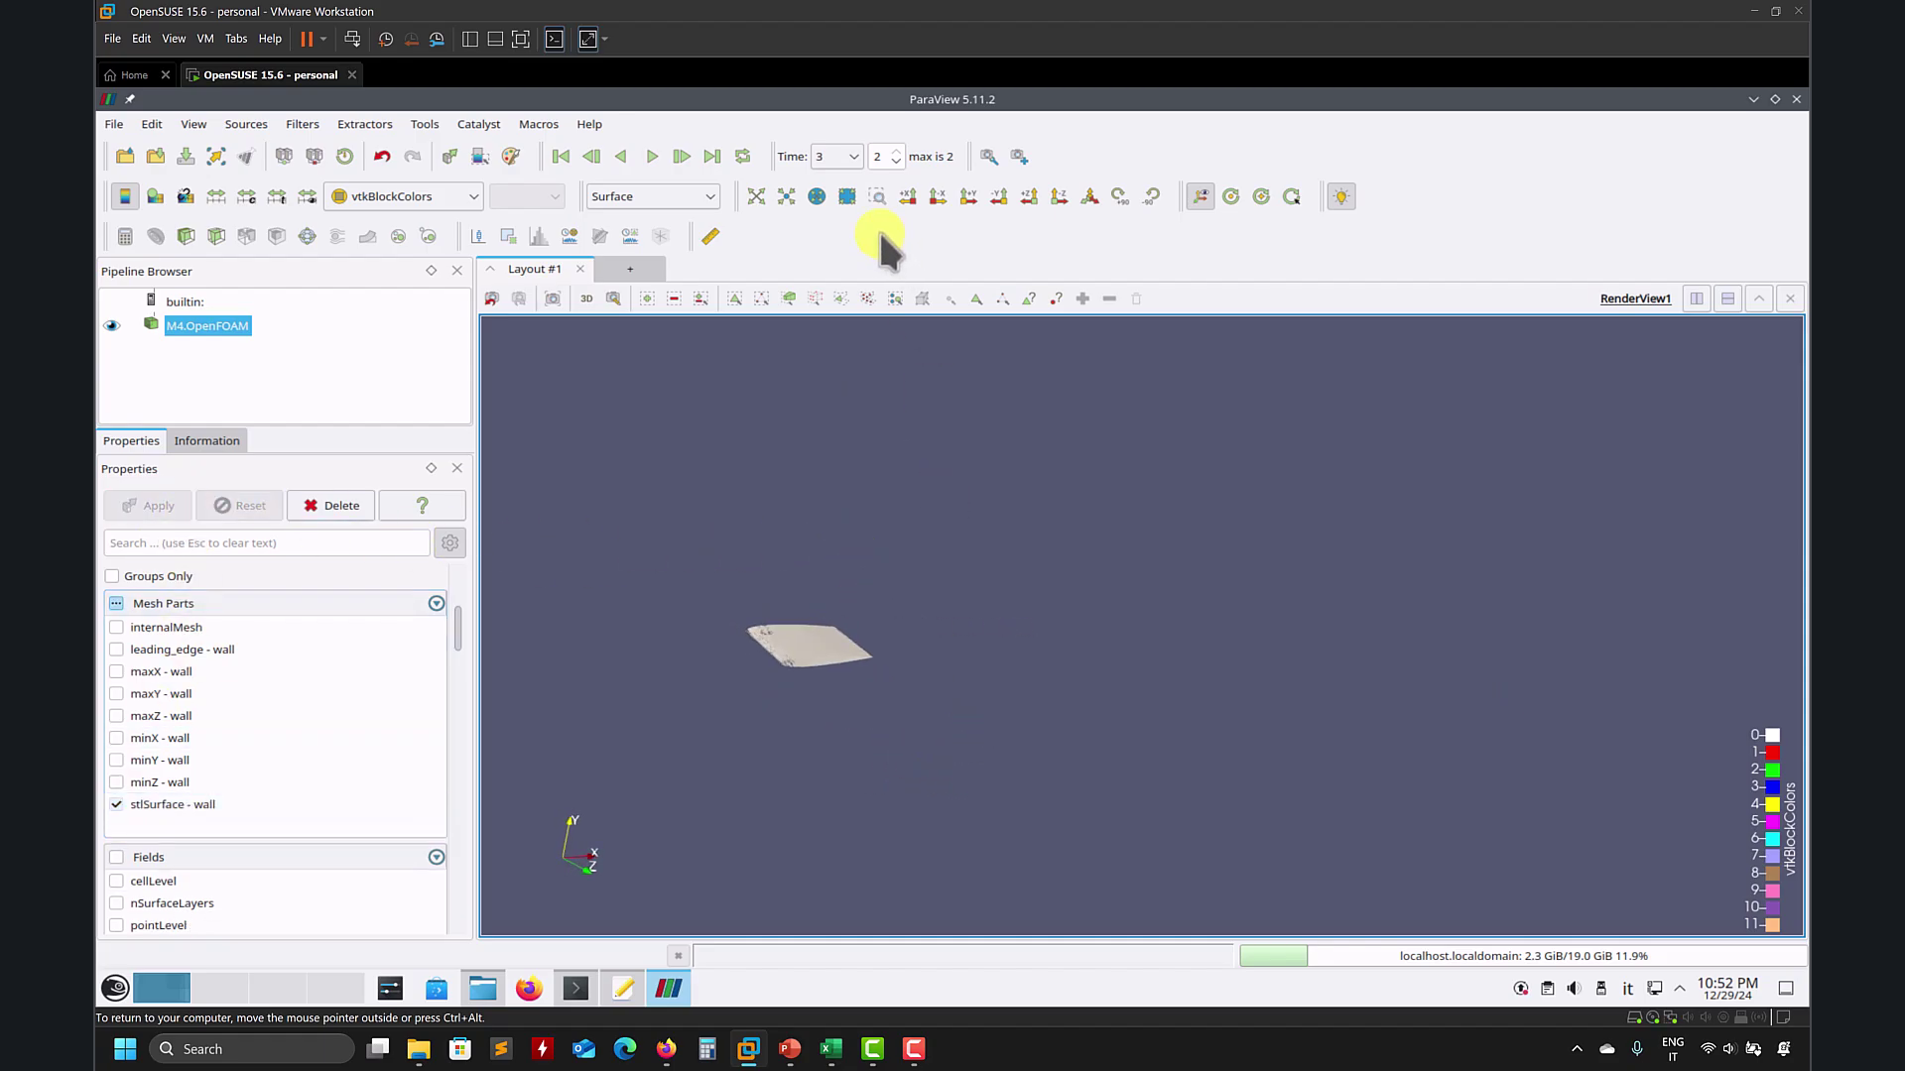
left_click(773, 202)
left_click(772, 201)
left_click_drag(817, 539, 1072, 679)
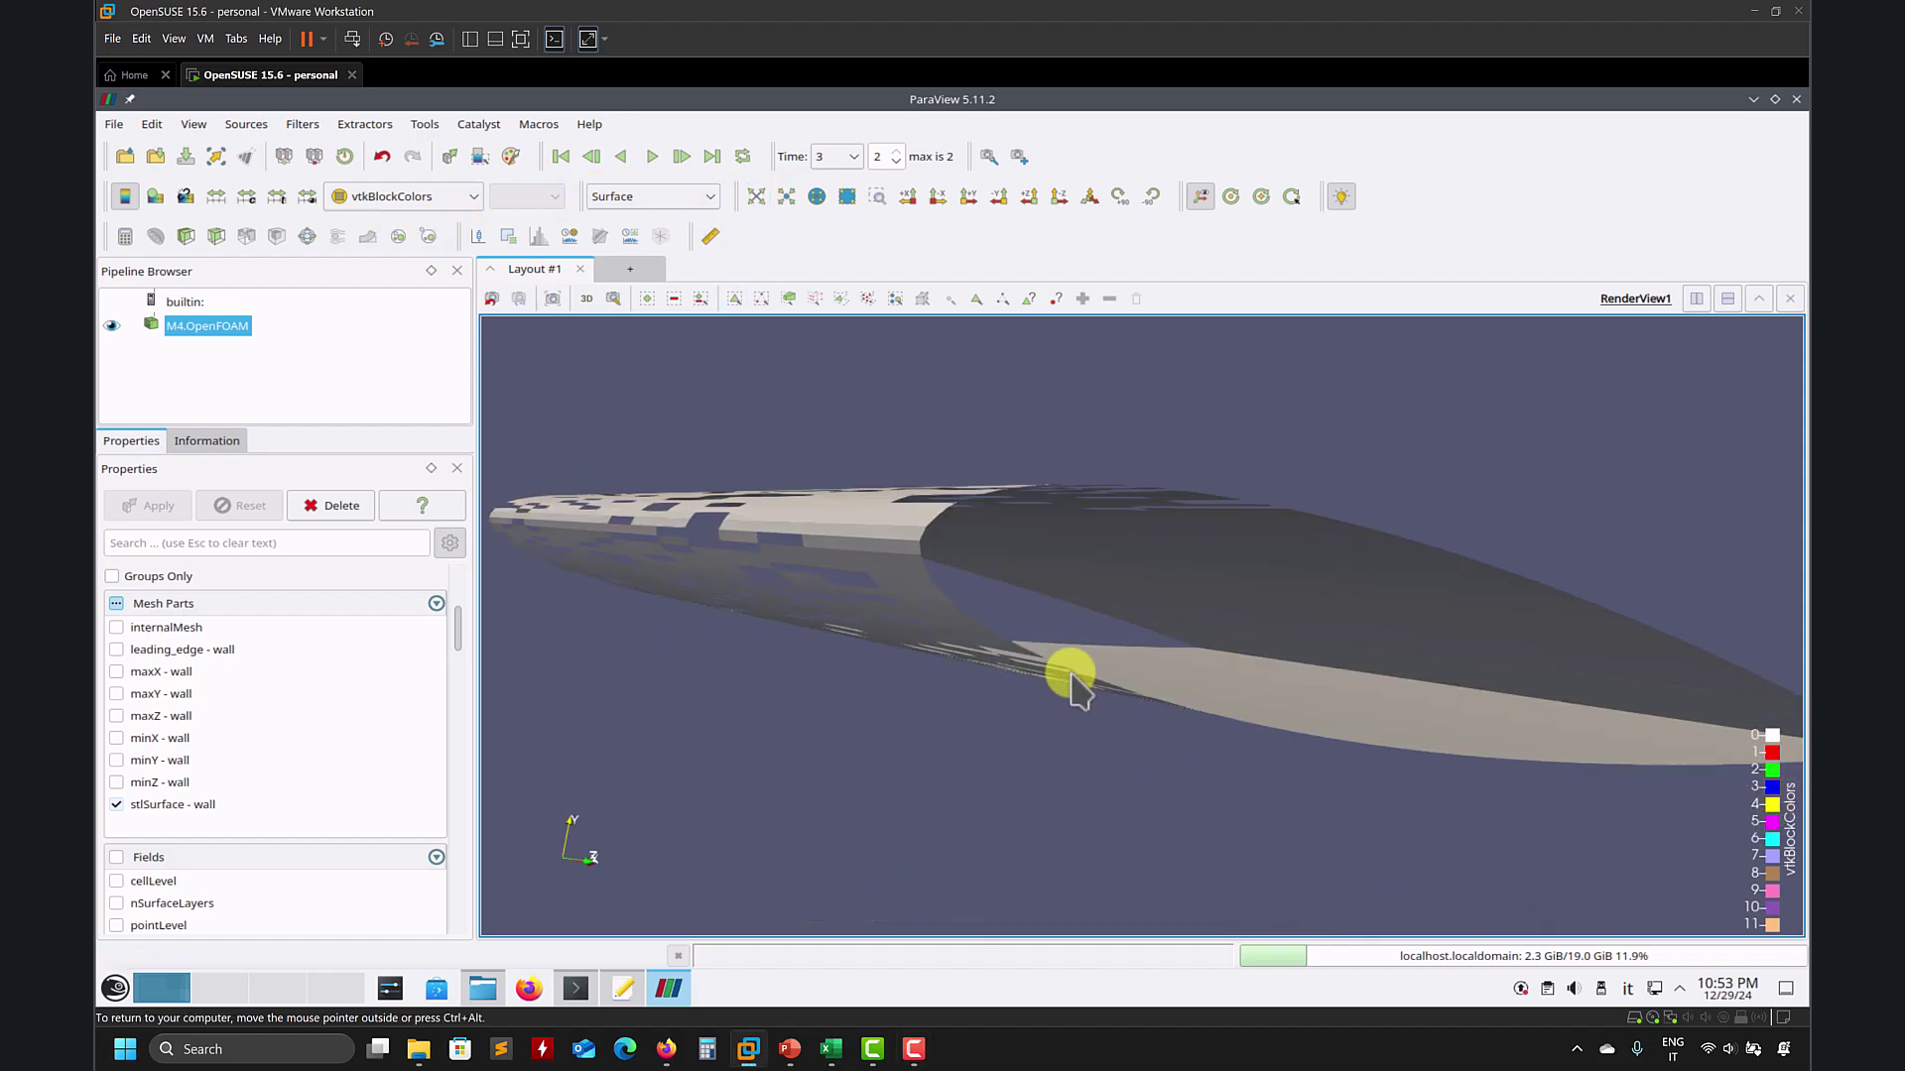
Step: Show the leading_edge wall patch together with stlSurface and view the airfoil's leading edge at an angle
left_click(117, 649)
left_click(150, 506)
mouse_move(969, 646)
left_mouse_down()
mouse_move(976, 681)
mouse_move(990, 643)
left_mouse_up()
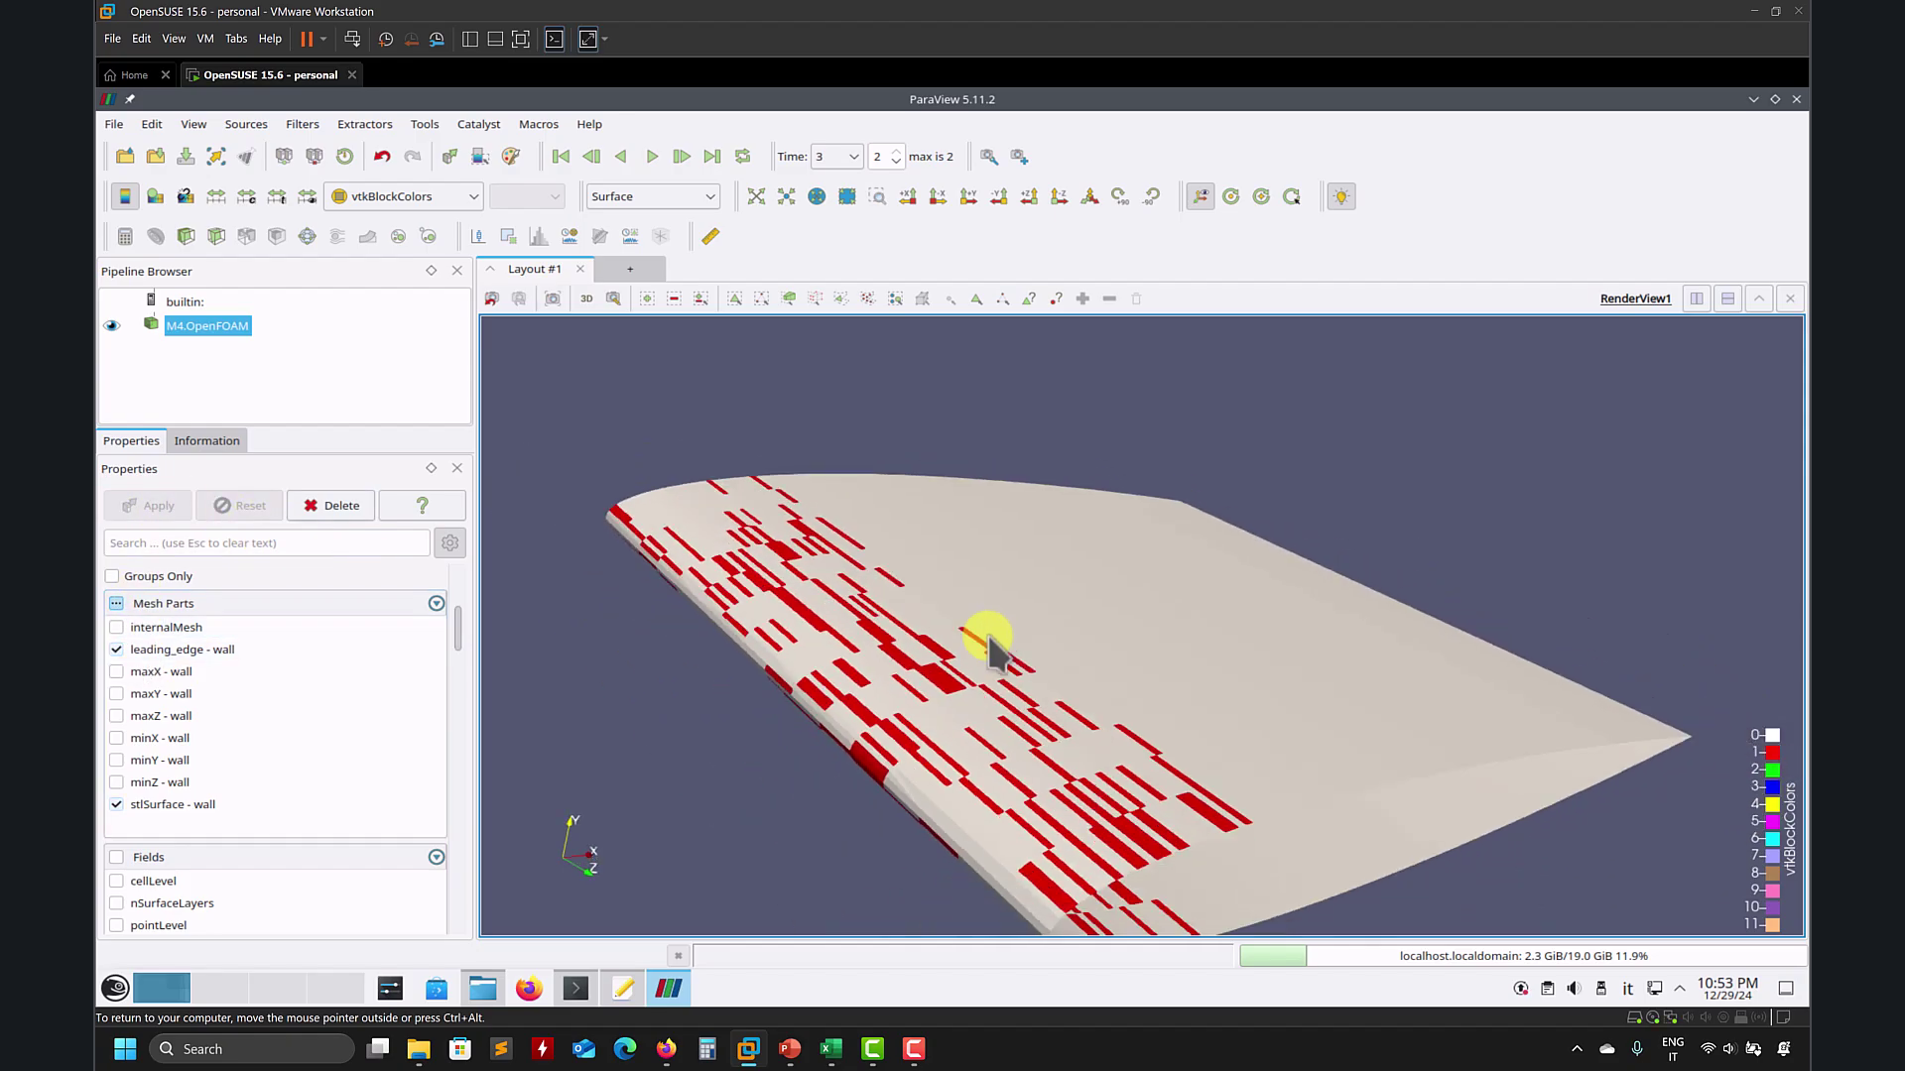
Step: Examine the stlSurface and leading_edge entries under geometry and refinementSurfaces in snappyHexMeshDict_bodyFitted and compare them with the patches in ParaView
left_click(623, 988)
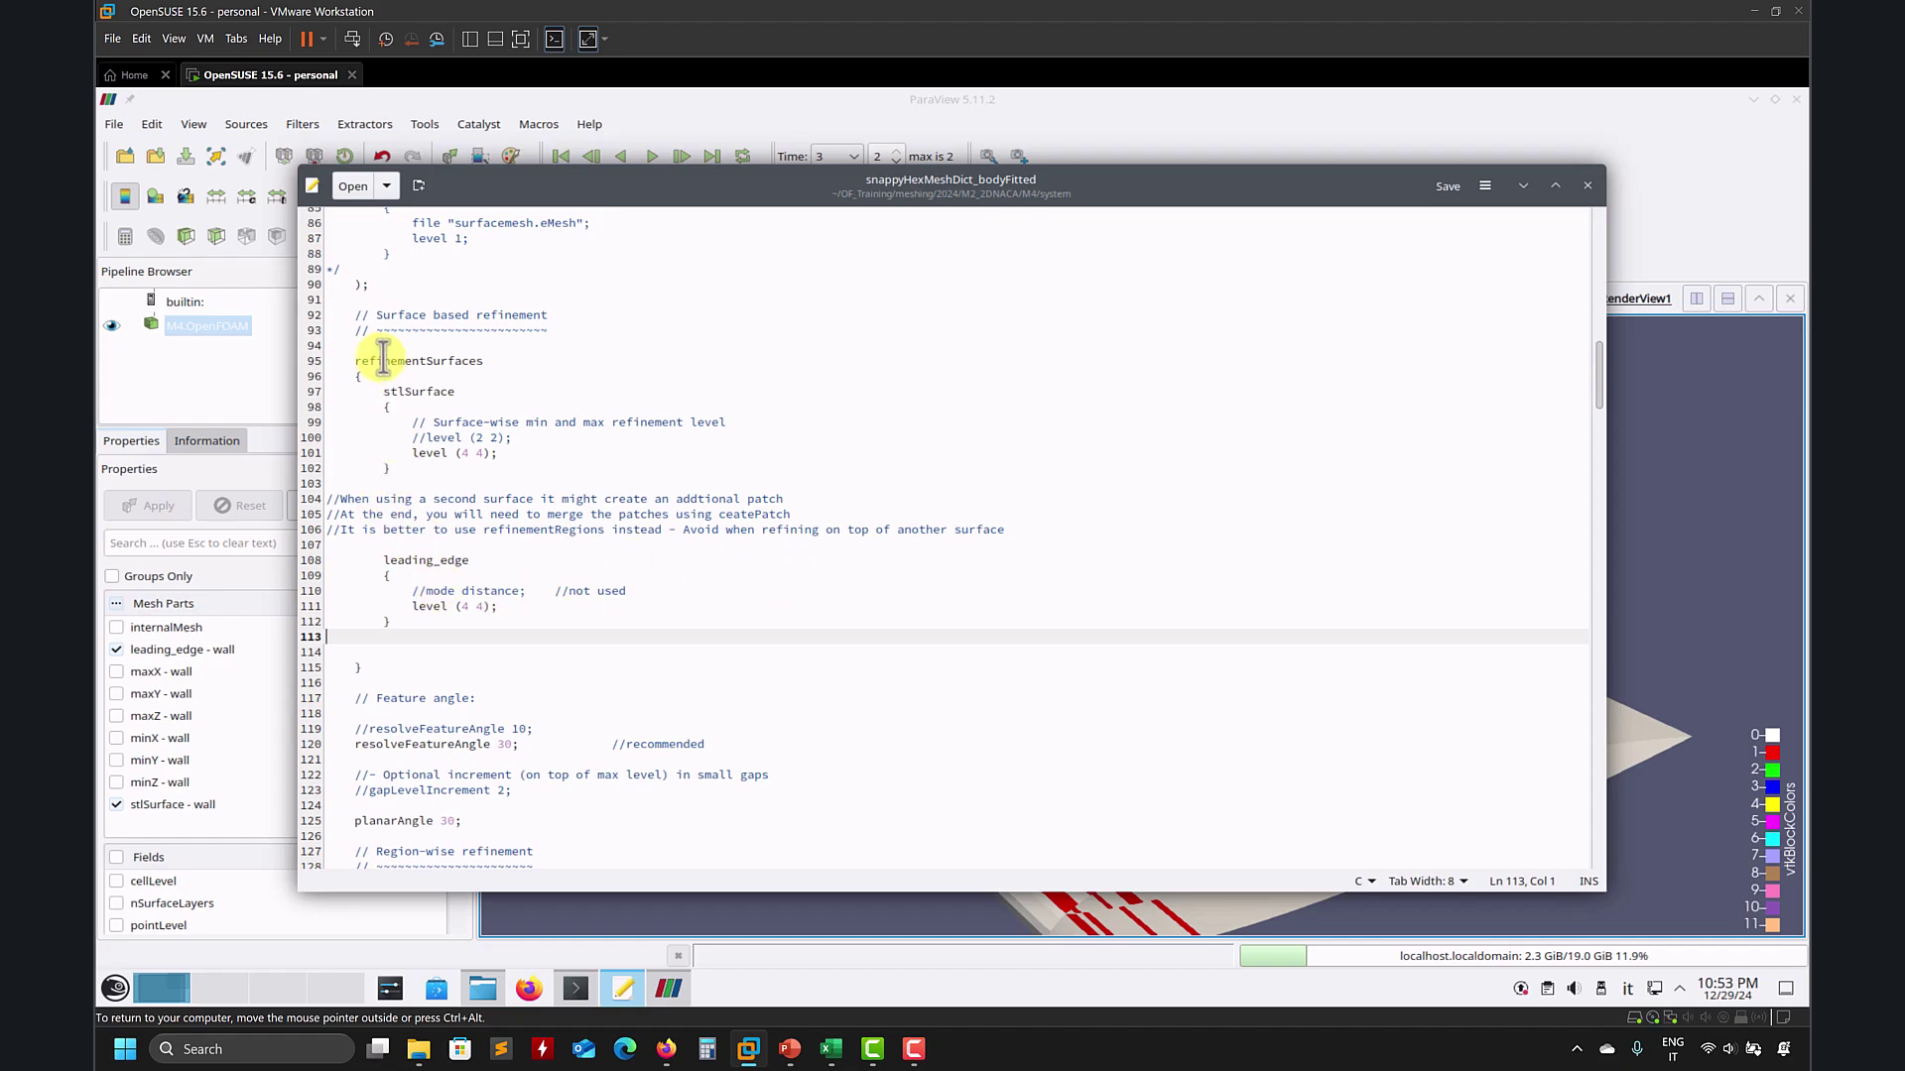
scroll(545, 549, "up", 3)
scroll(544, 546, "up", 20)
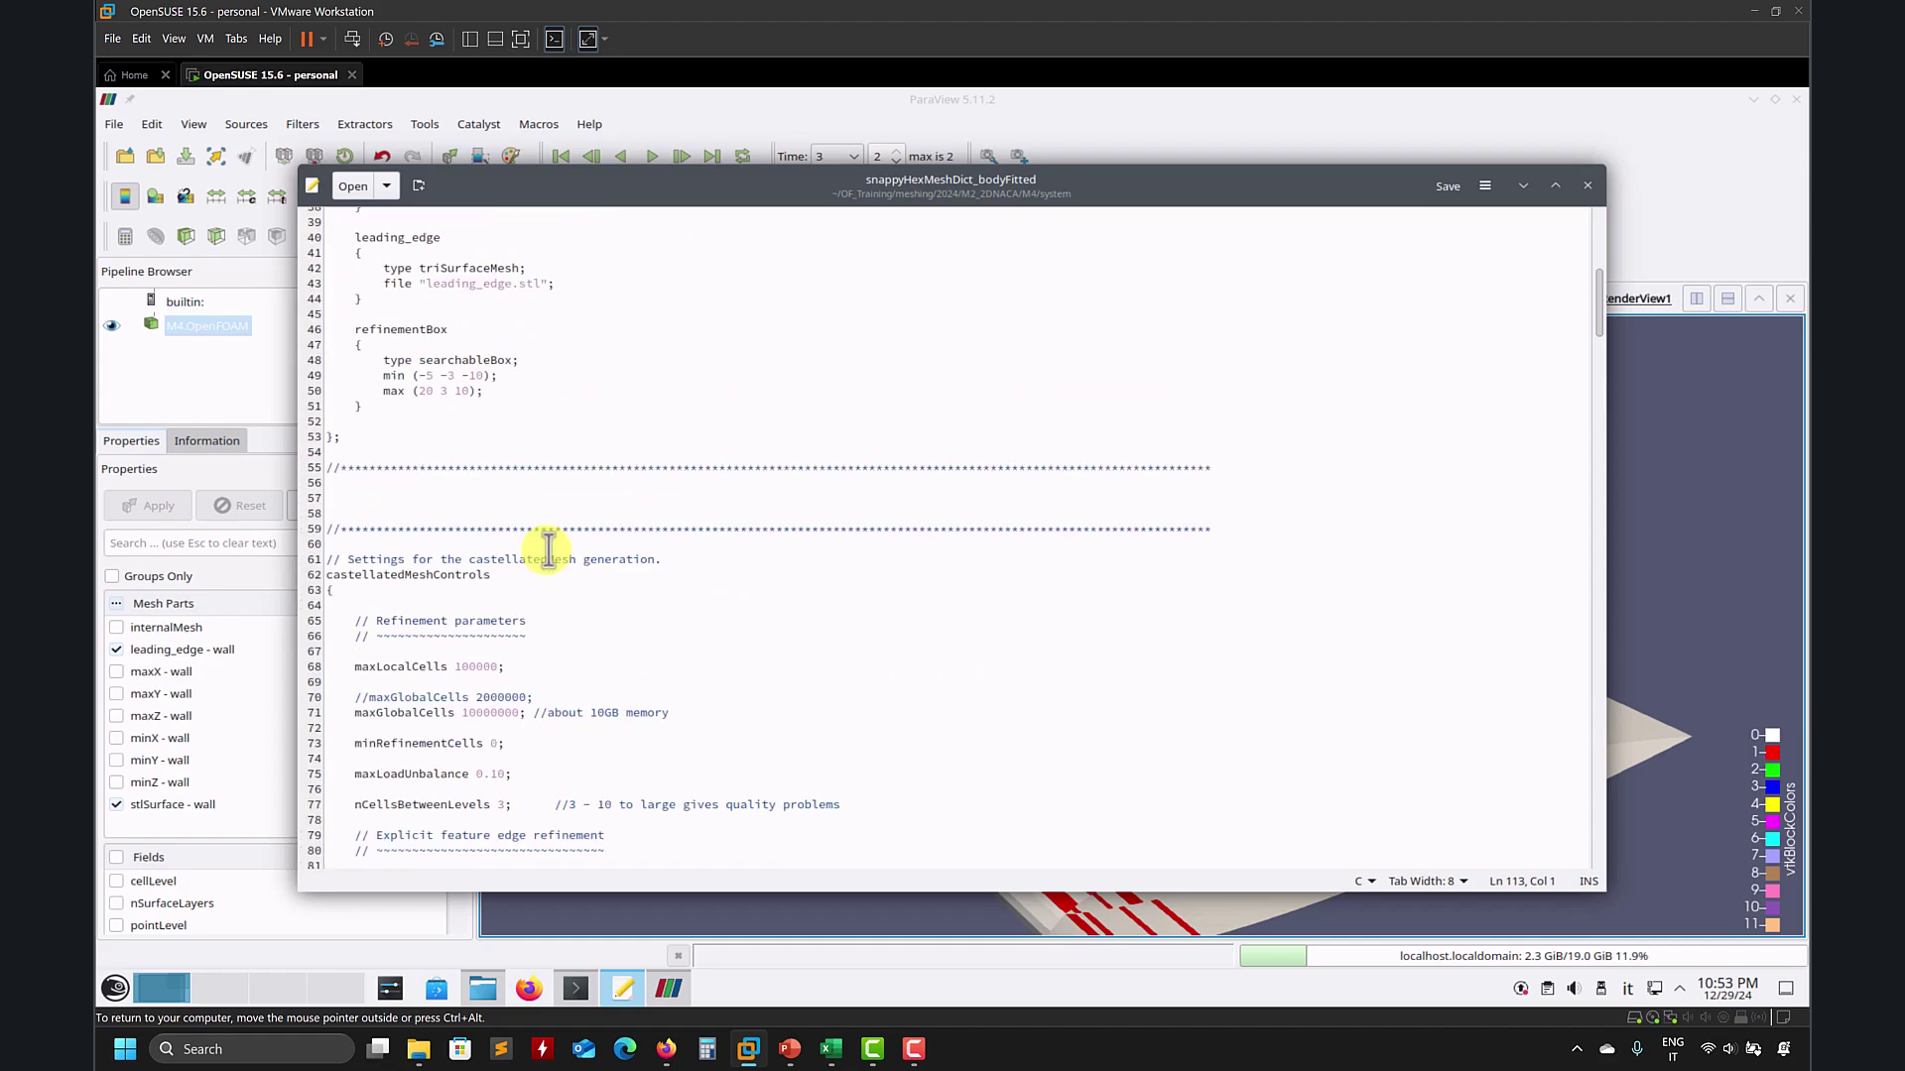
double_click(390, 649)
double_click(397, 741)
scroll(497, 769, "down", 17)
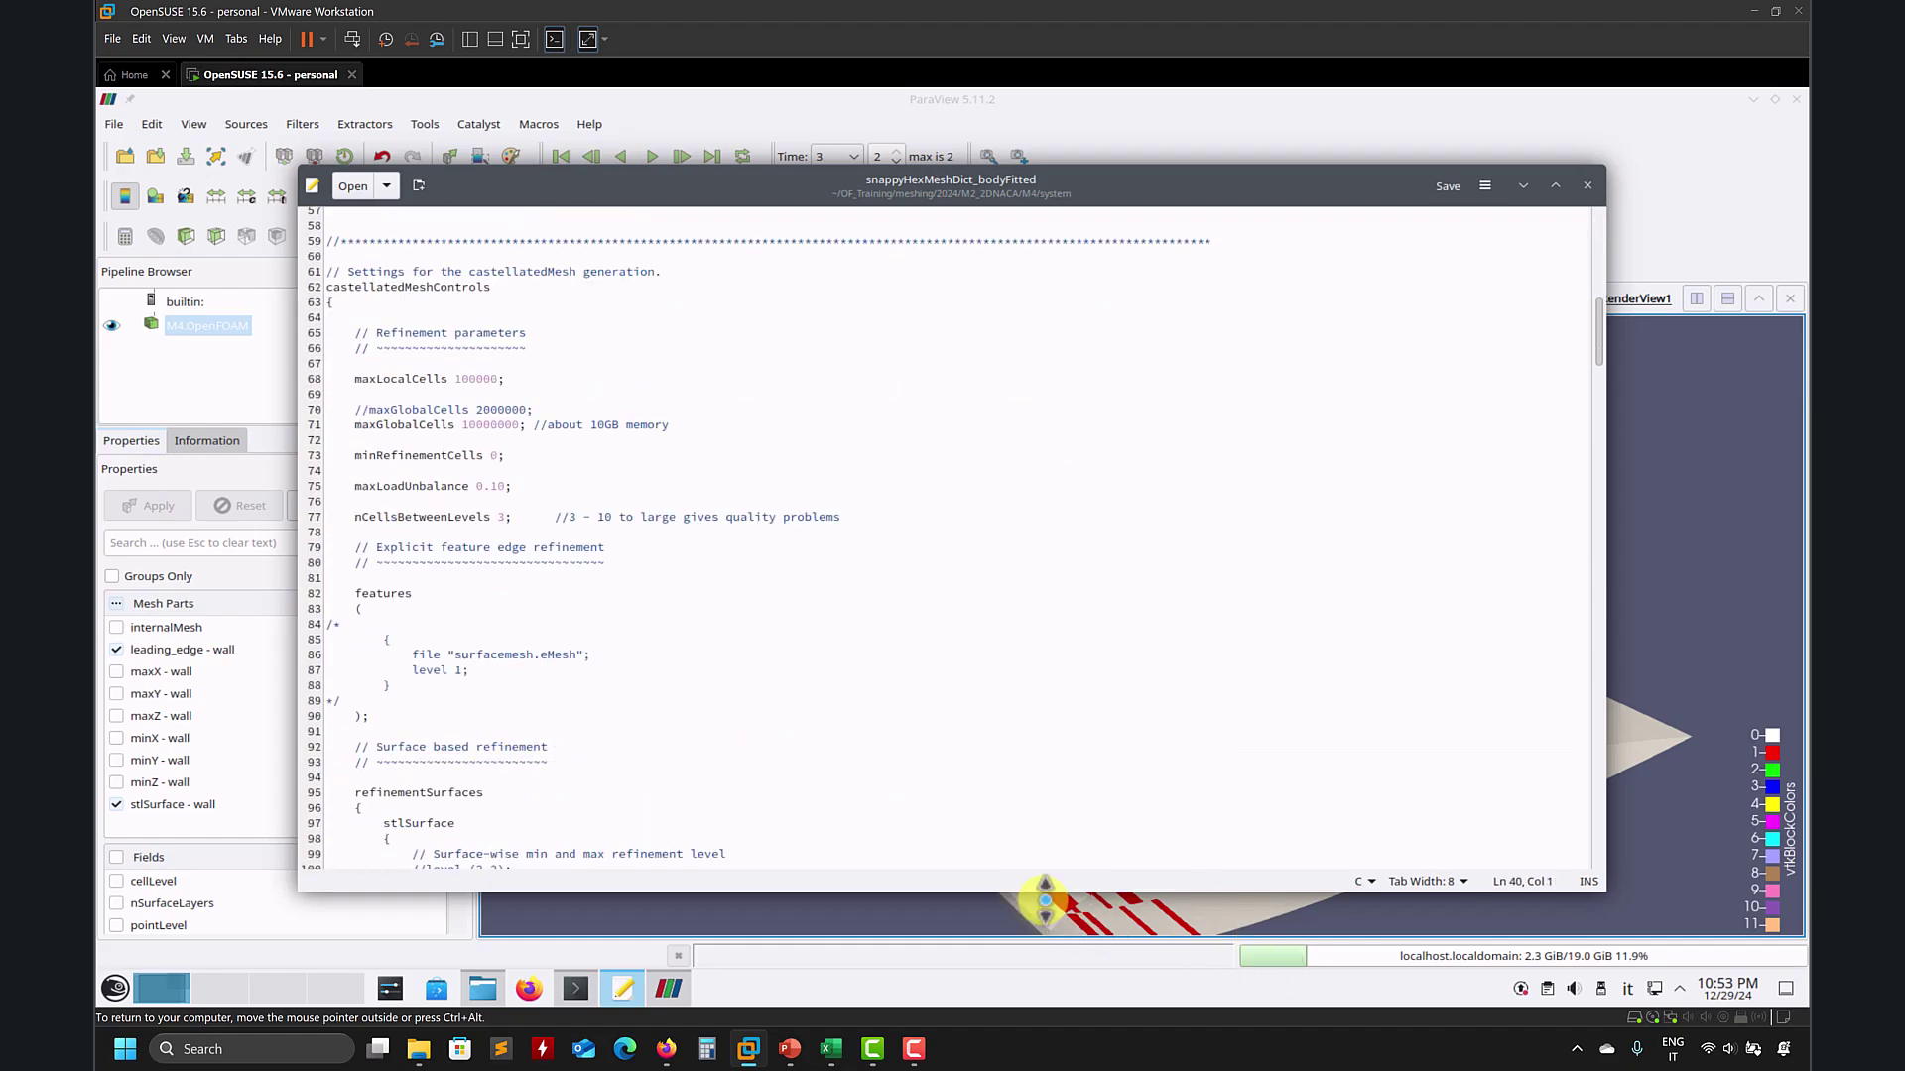
scroll(420, 587, "down", 5)
scroll(420, 586, "down", 2)
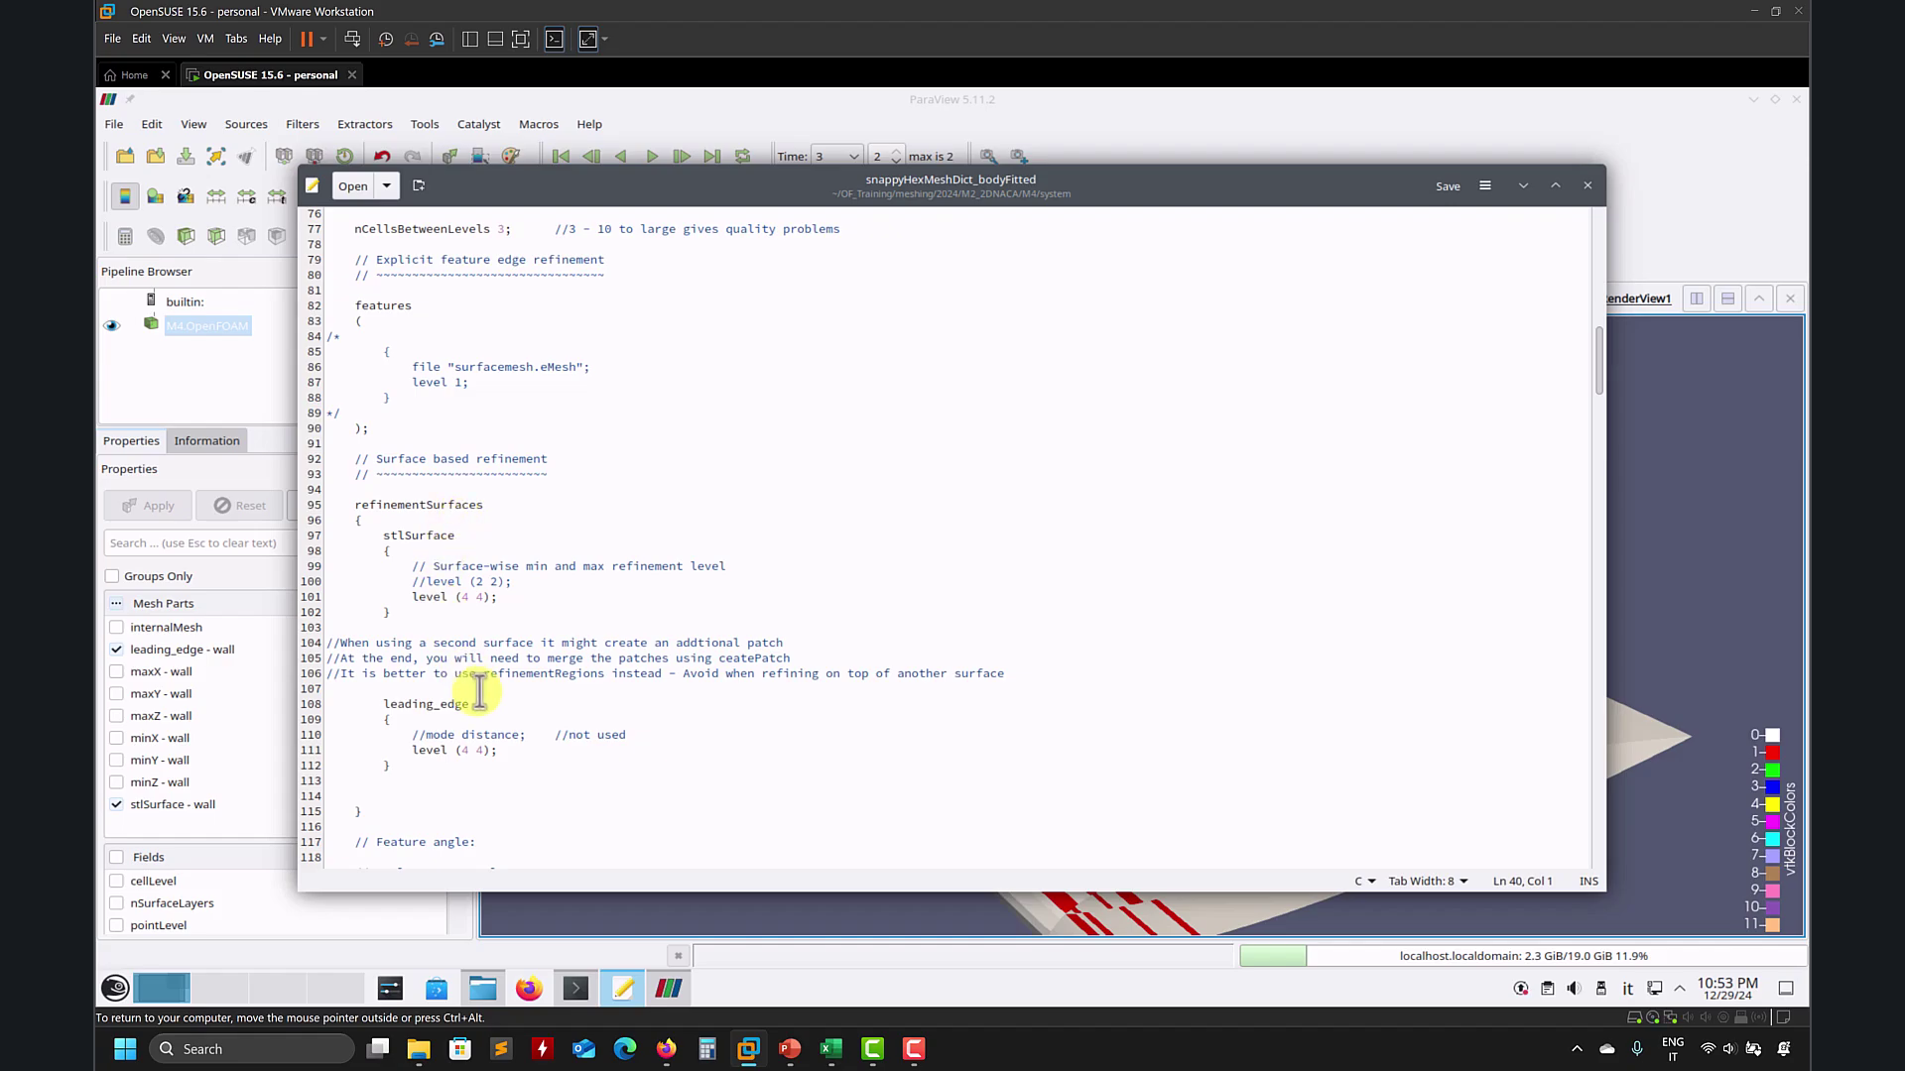
left_click(1693, 663)
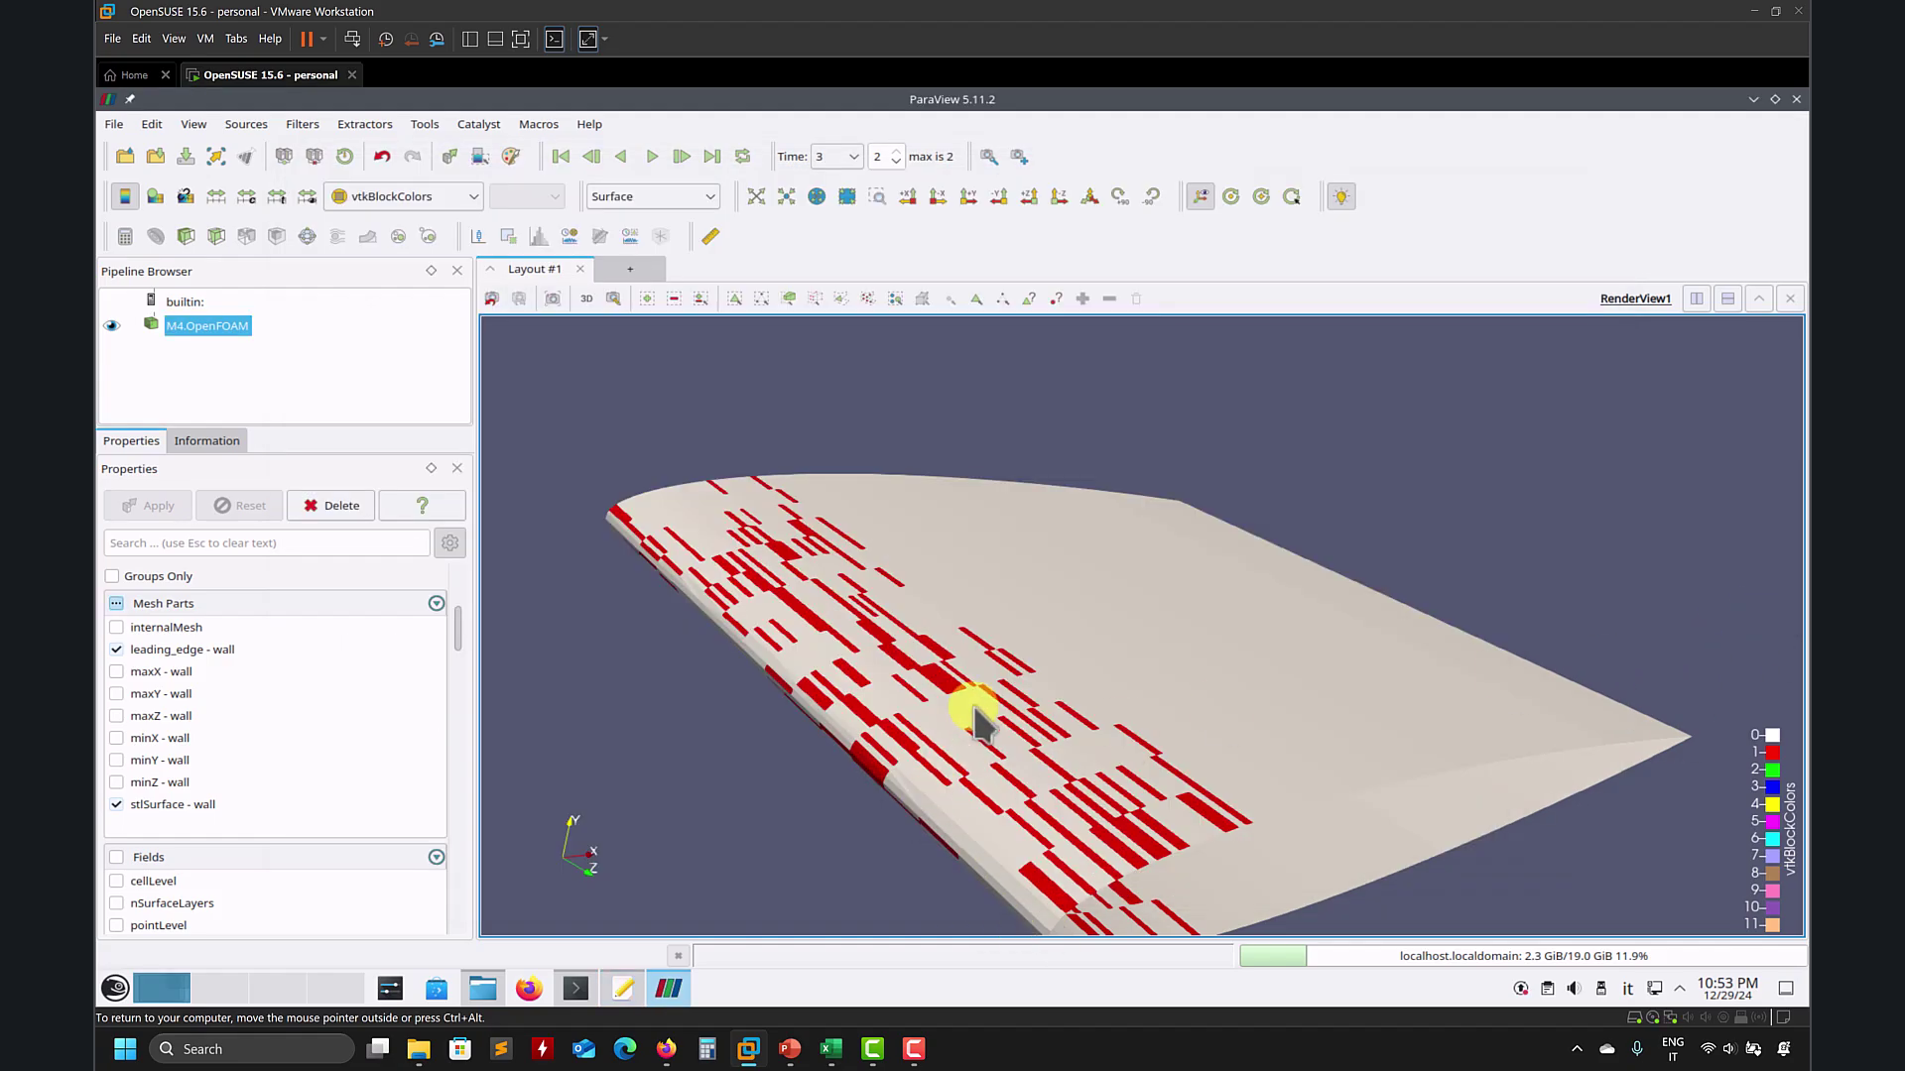
Step: Uncomment the leading_edge block in the layers section of snappyHexMeshDict_bodyFitted
left_click(633, 984)
scroll(429, 712, "down", 20)
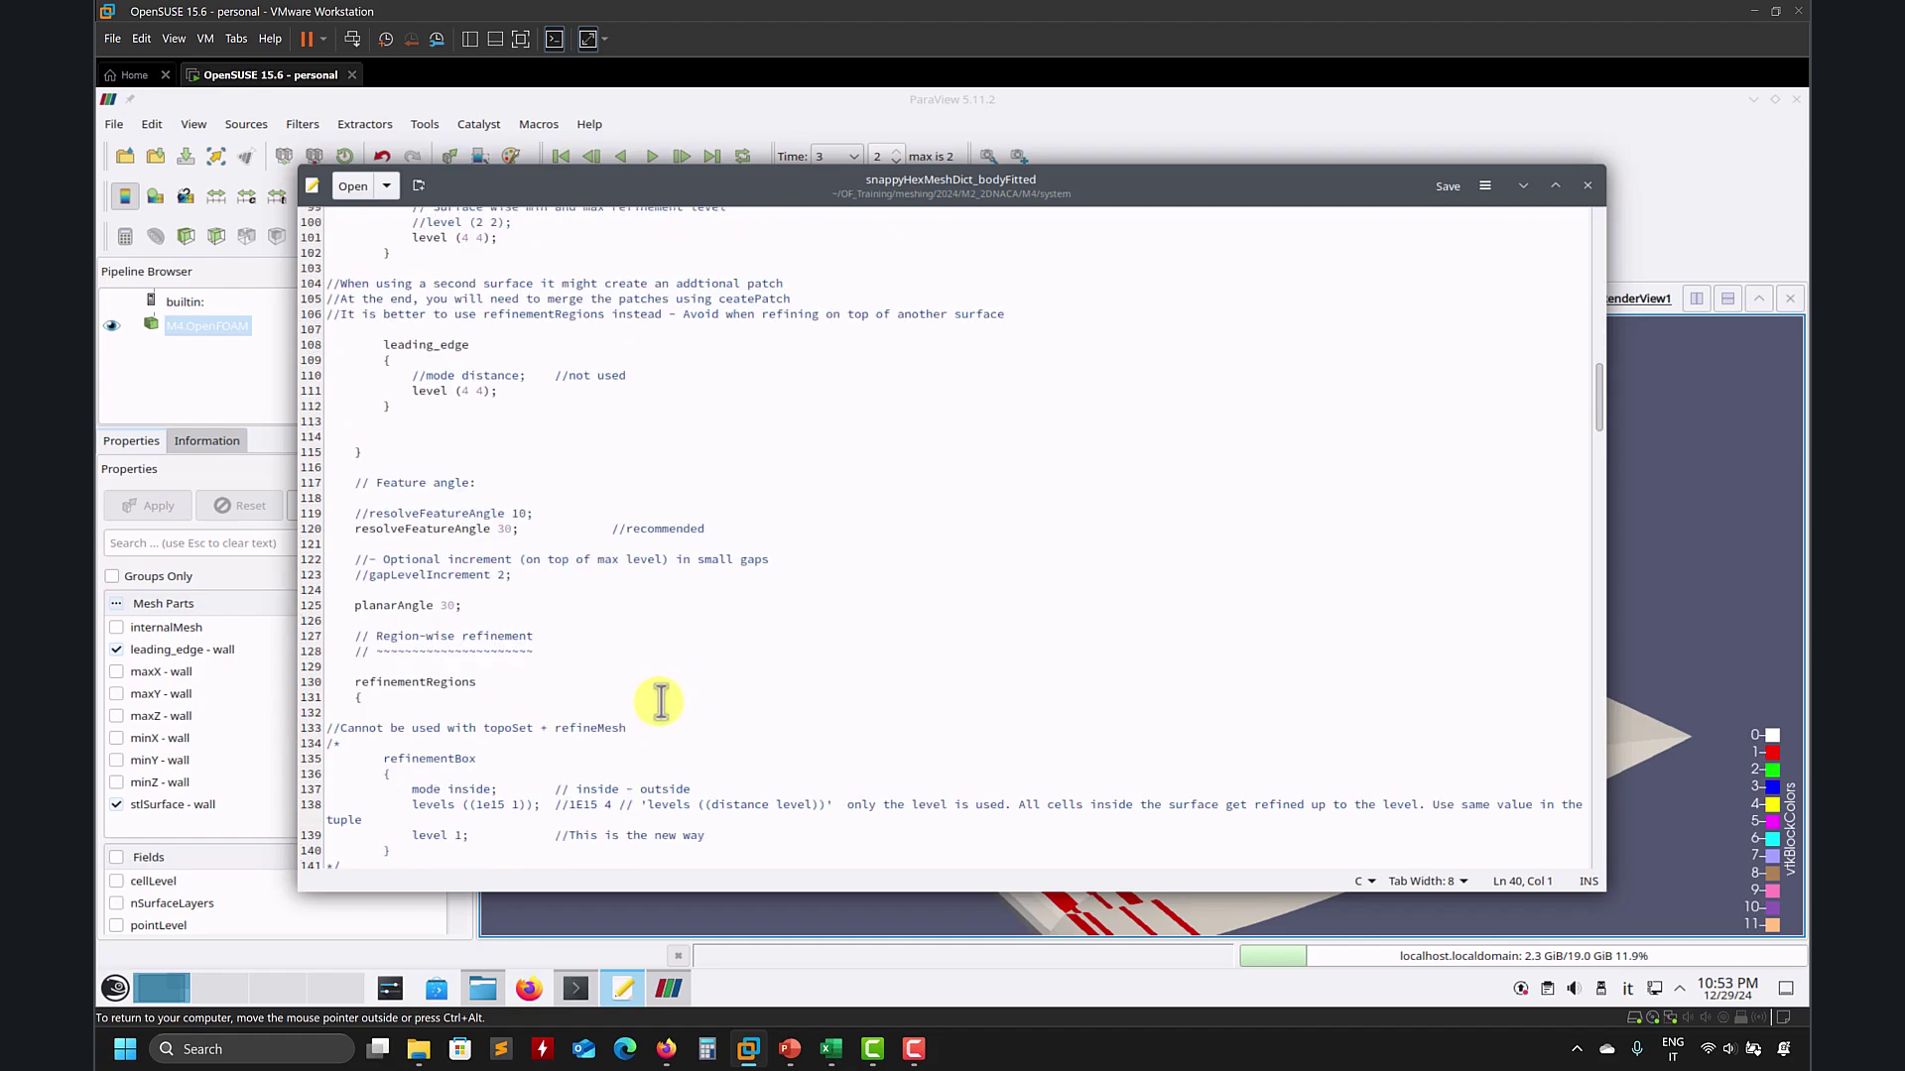
scroll(497, 667, "down", 20)
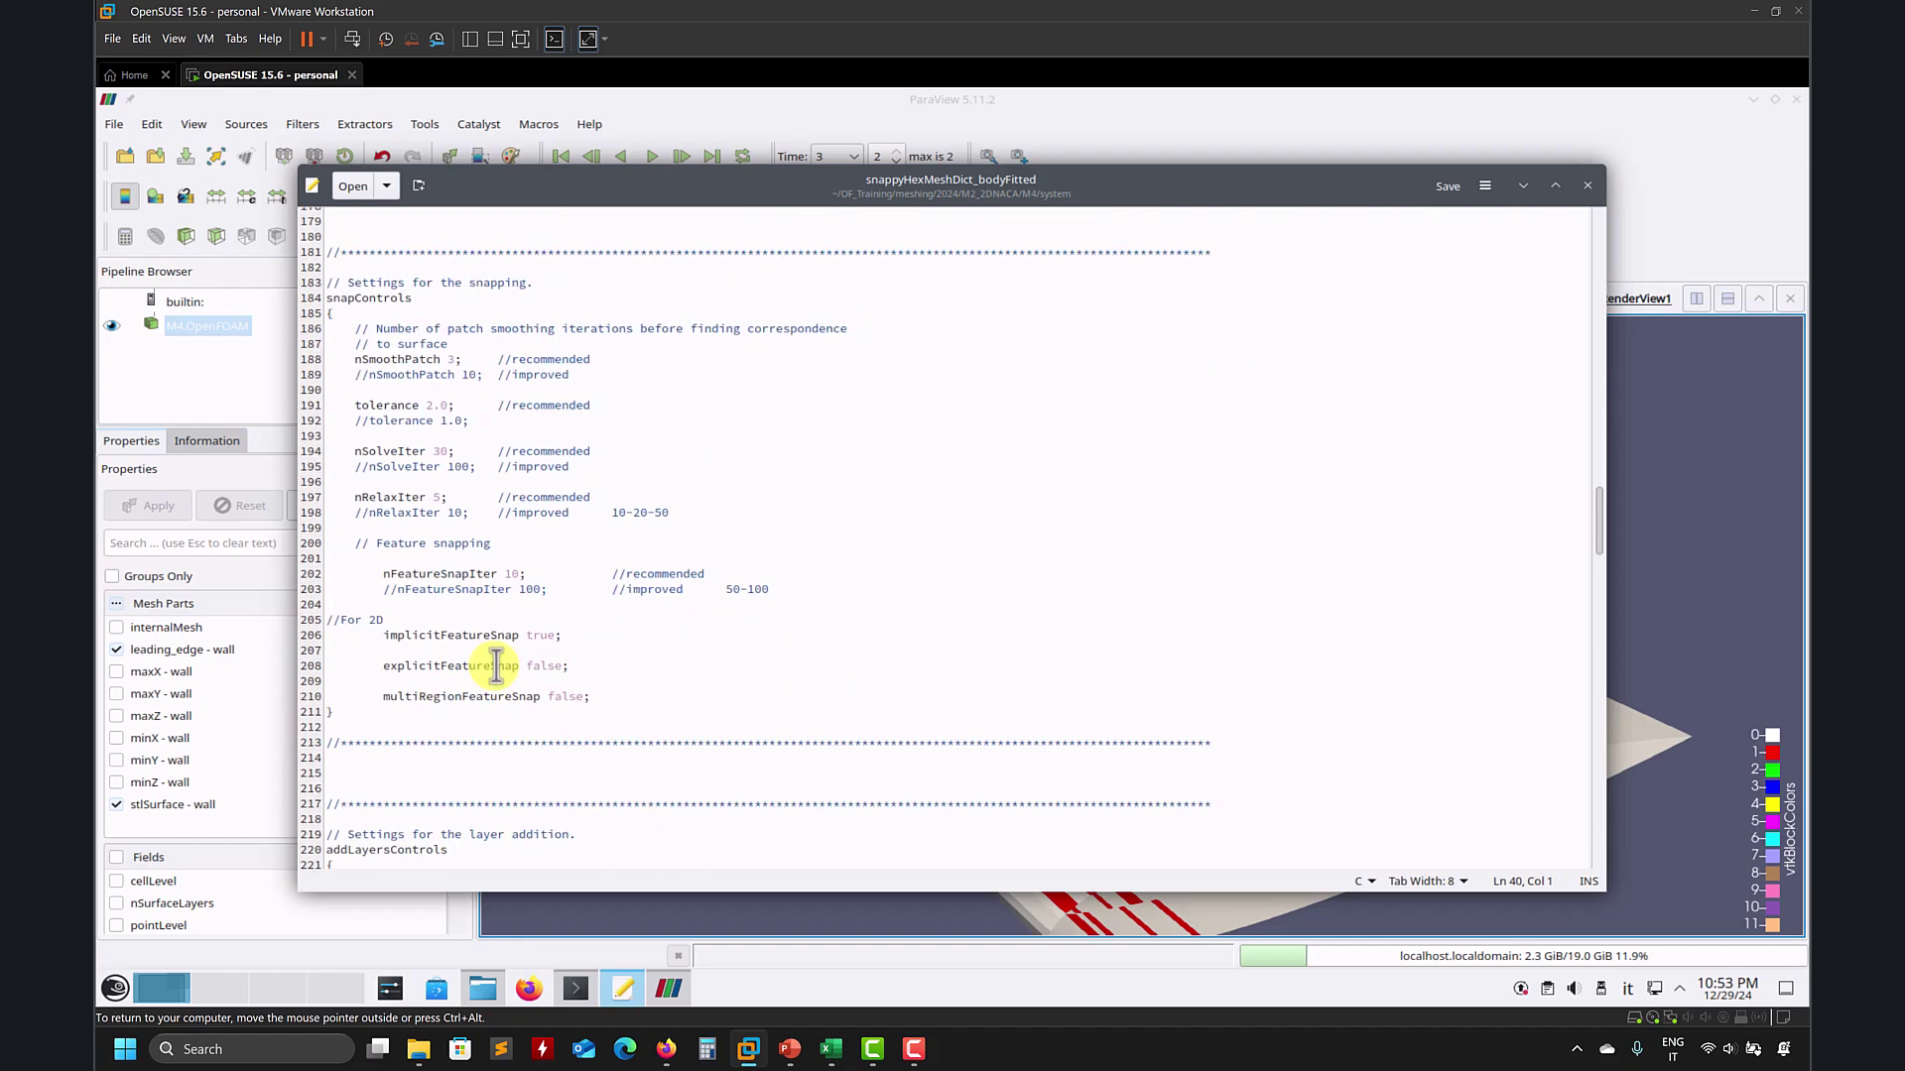
scroll(496, 666, "down", 9)
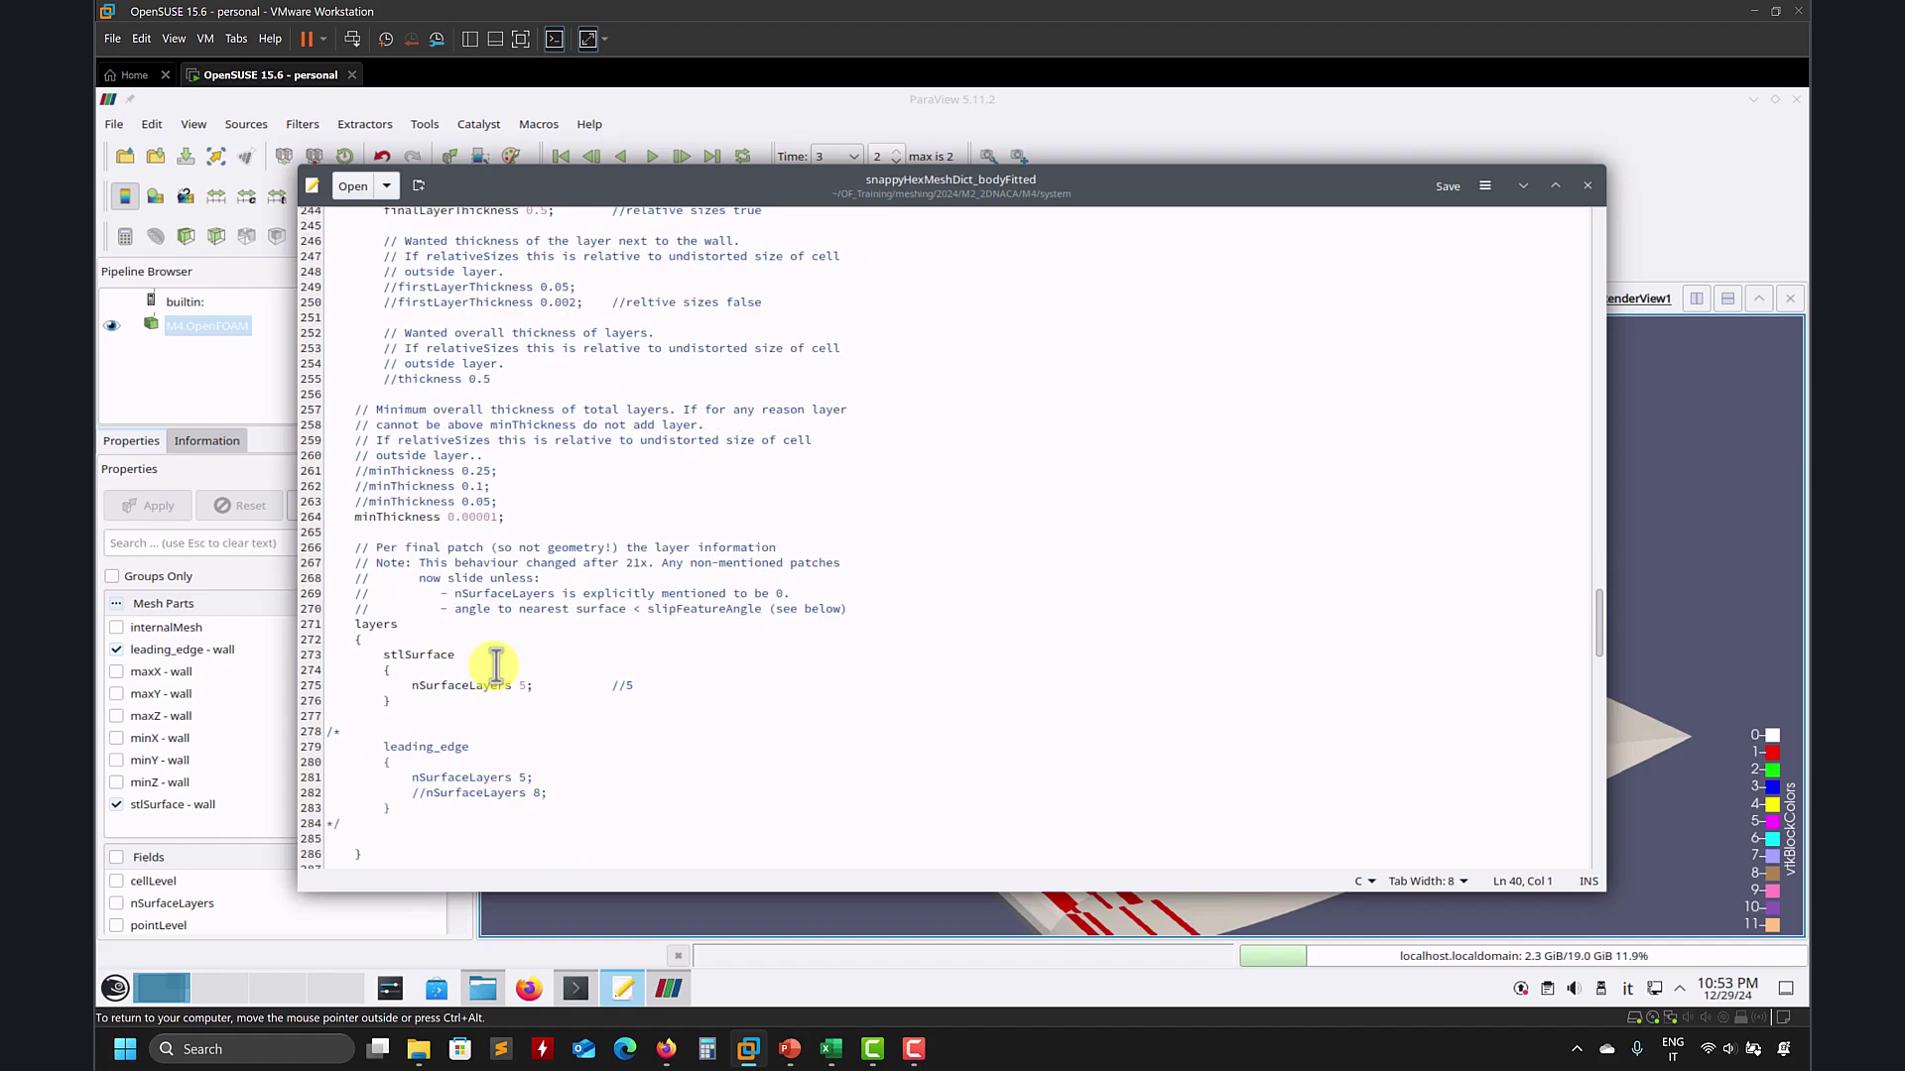
left_click(349, 587)
key("BackSpace")
key("BackSpace")
left_click(349, 679)
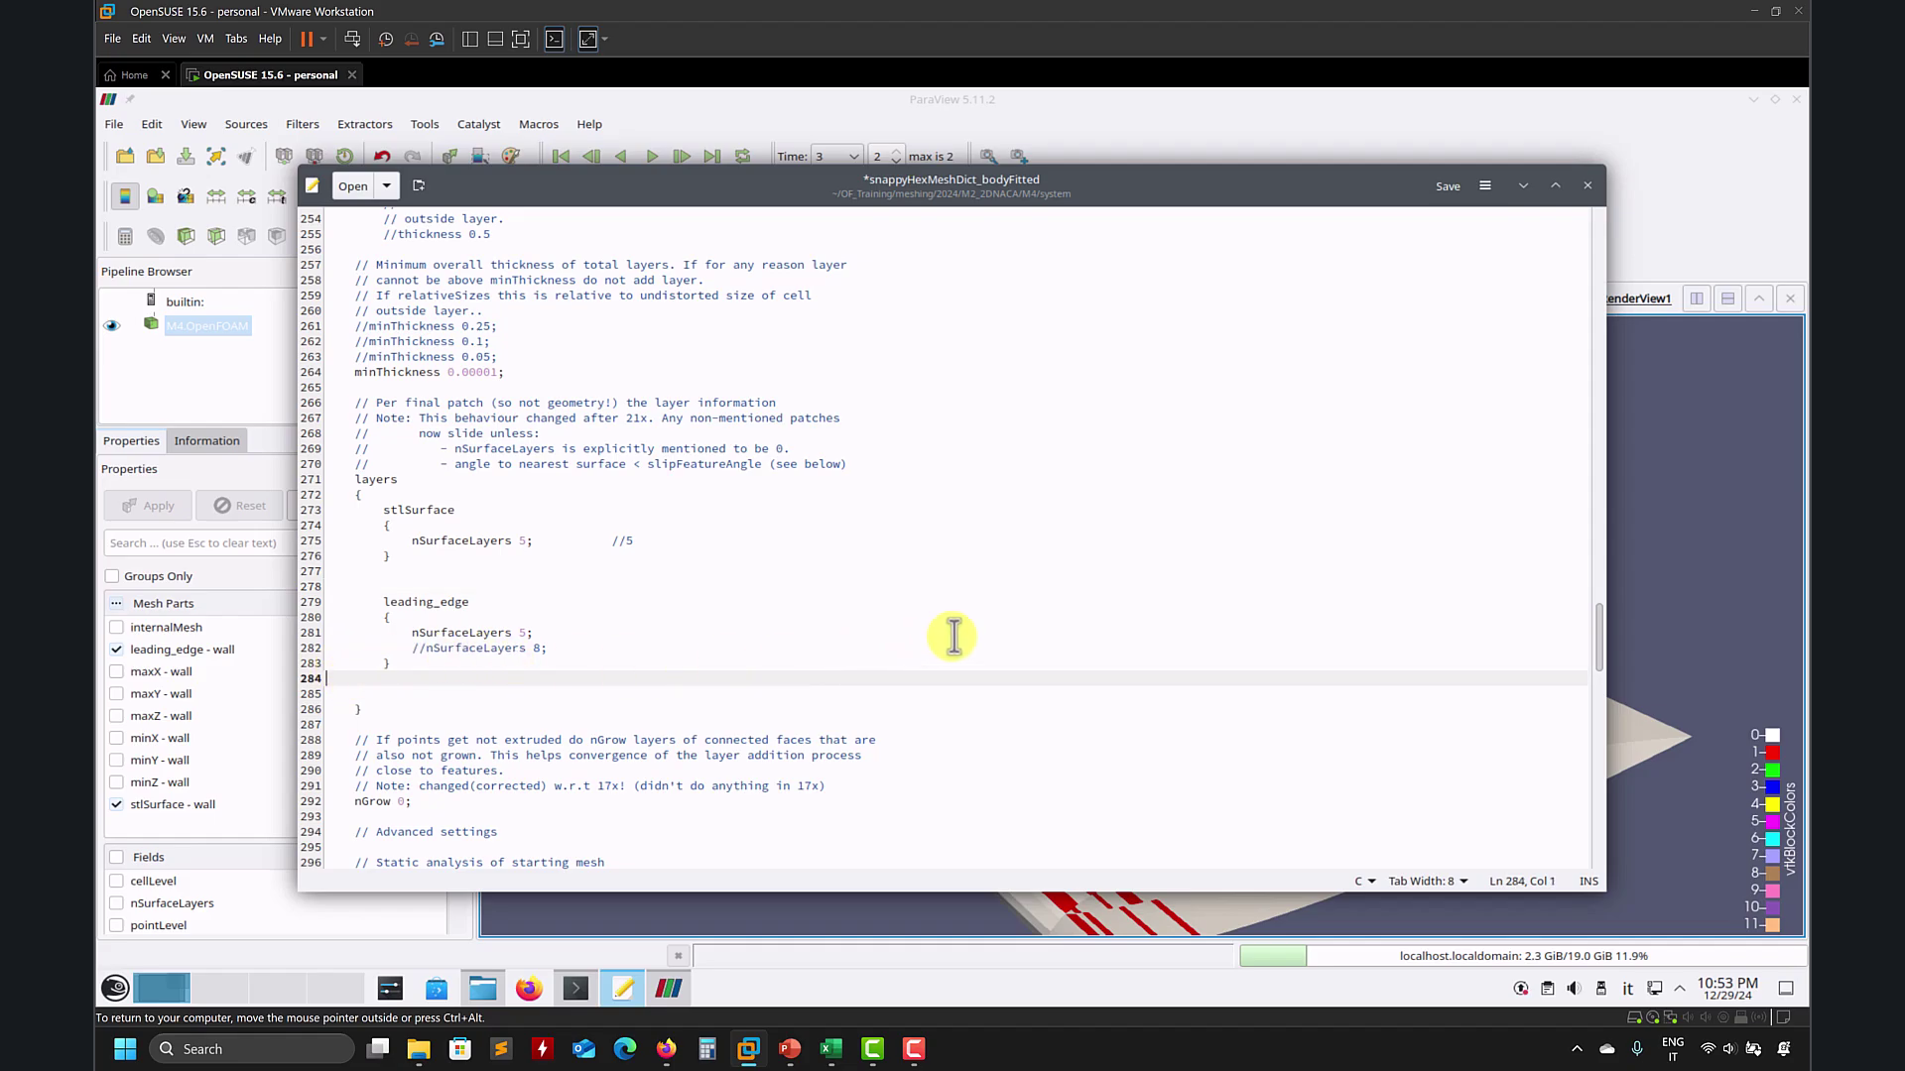
Step: Close ParaView and review the layer-addition summary and checkMesh report in the terminal
left_click(1796, 100)
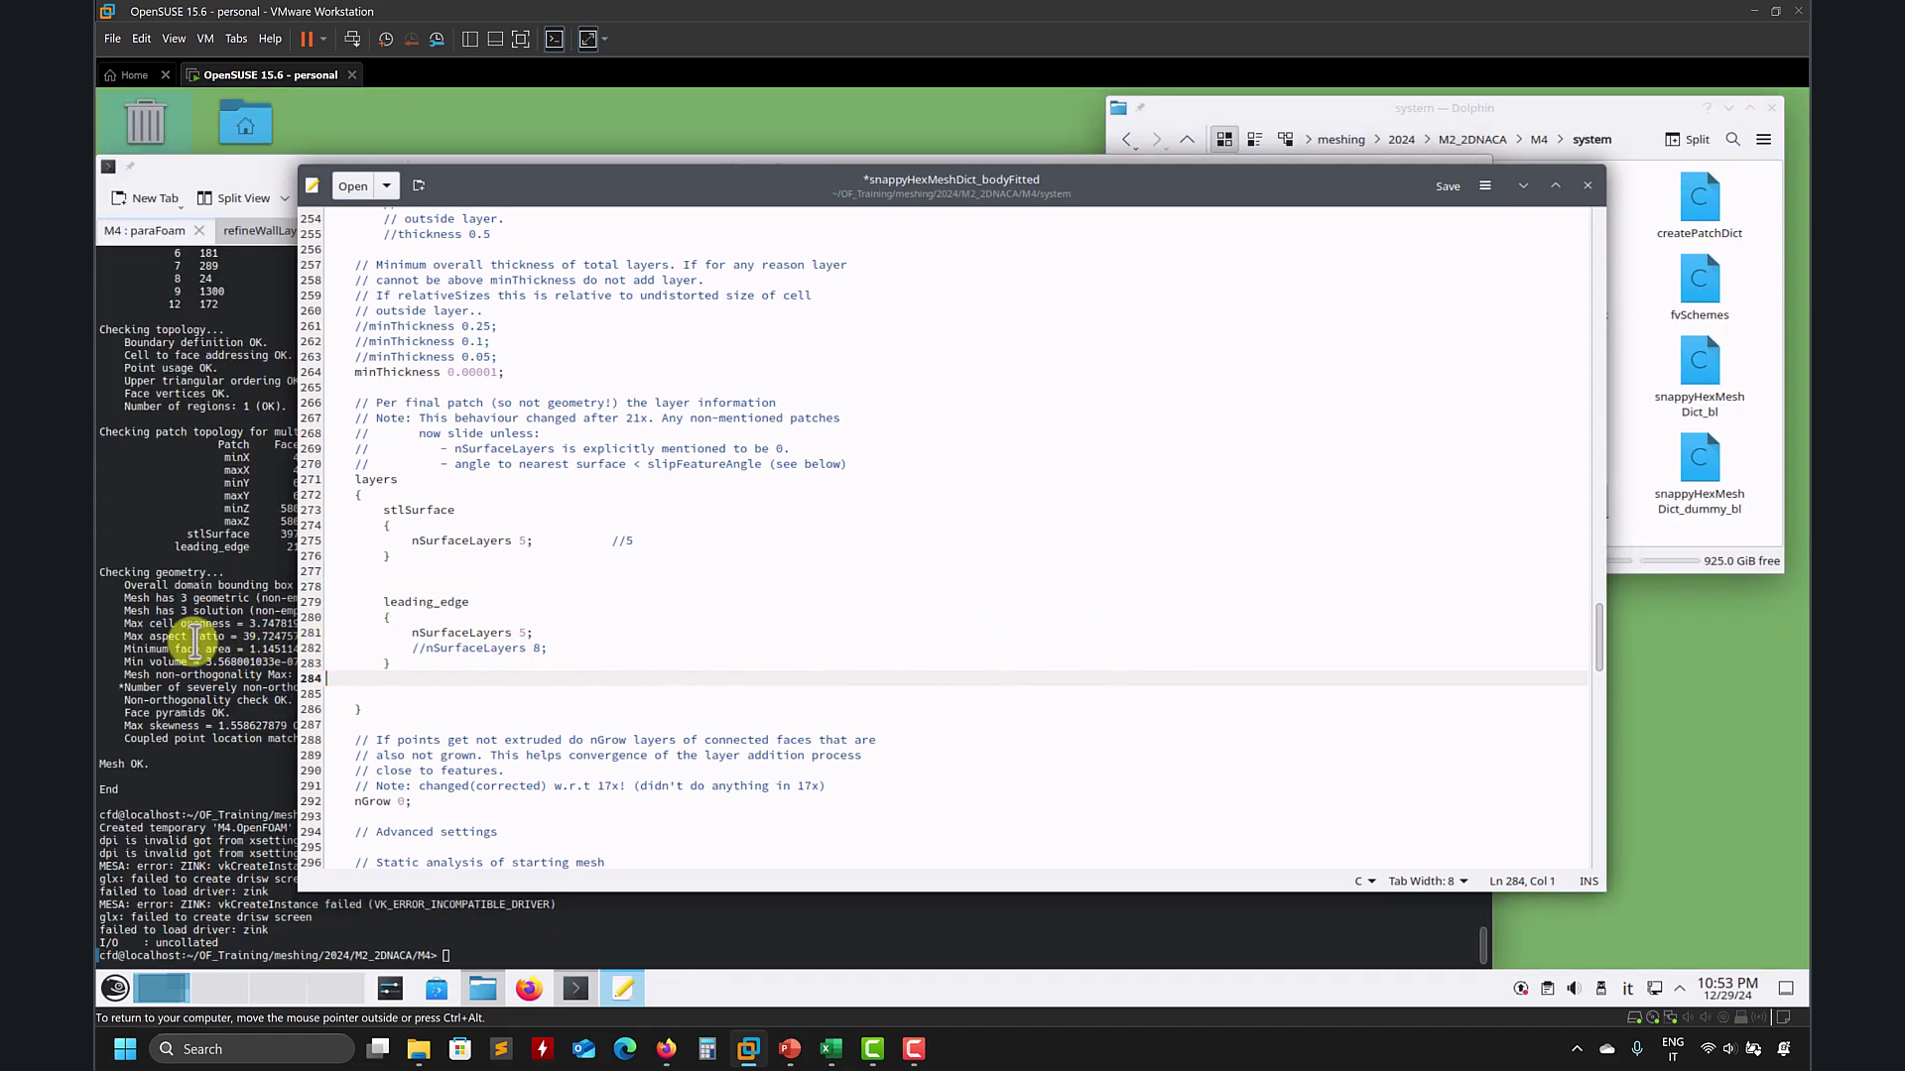
left_click(223, 640)
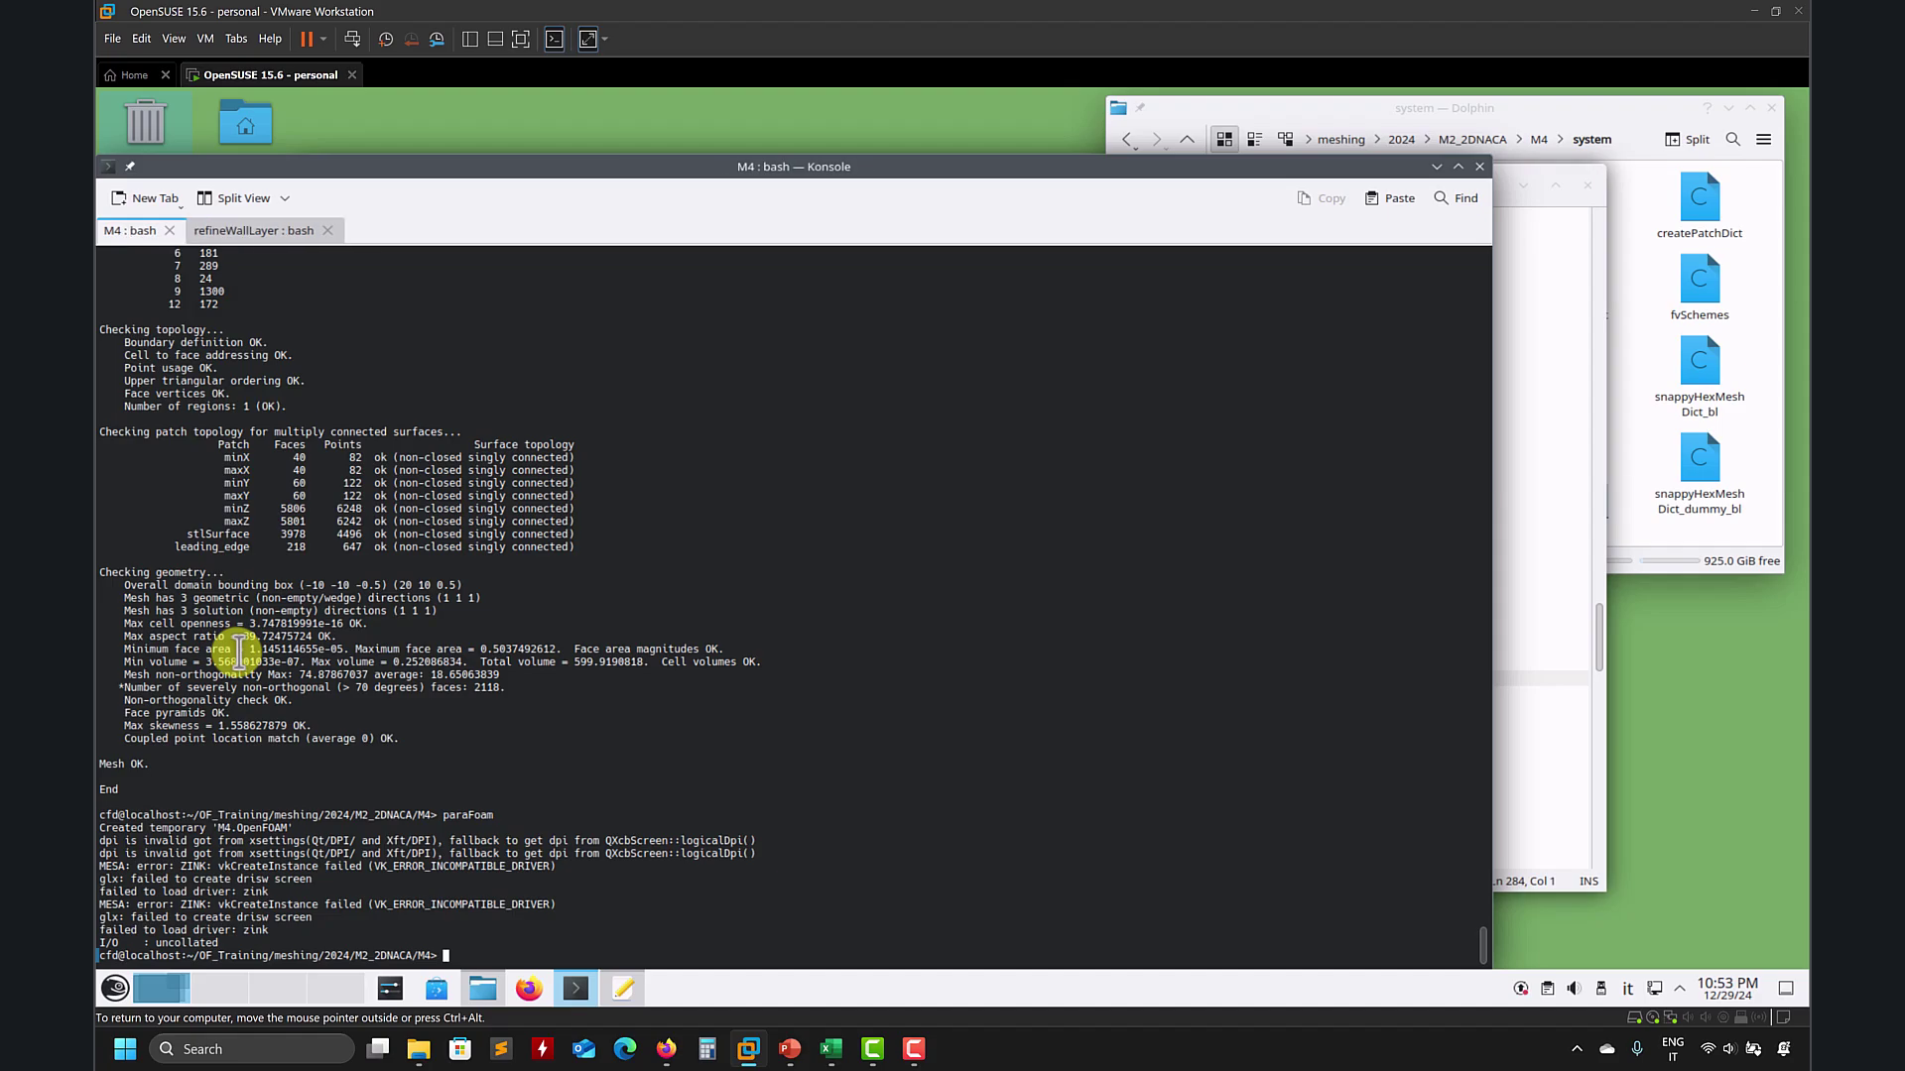
scroll(238, 638, "up", 20)
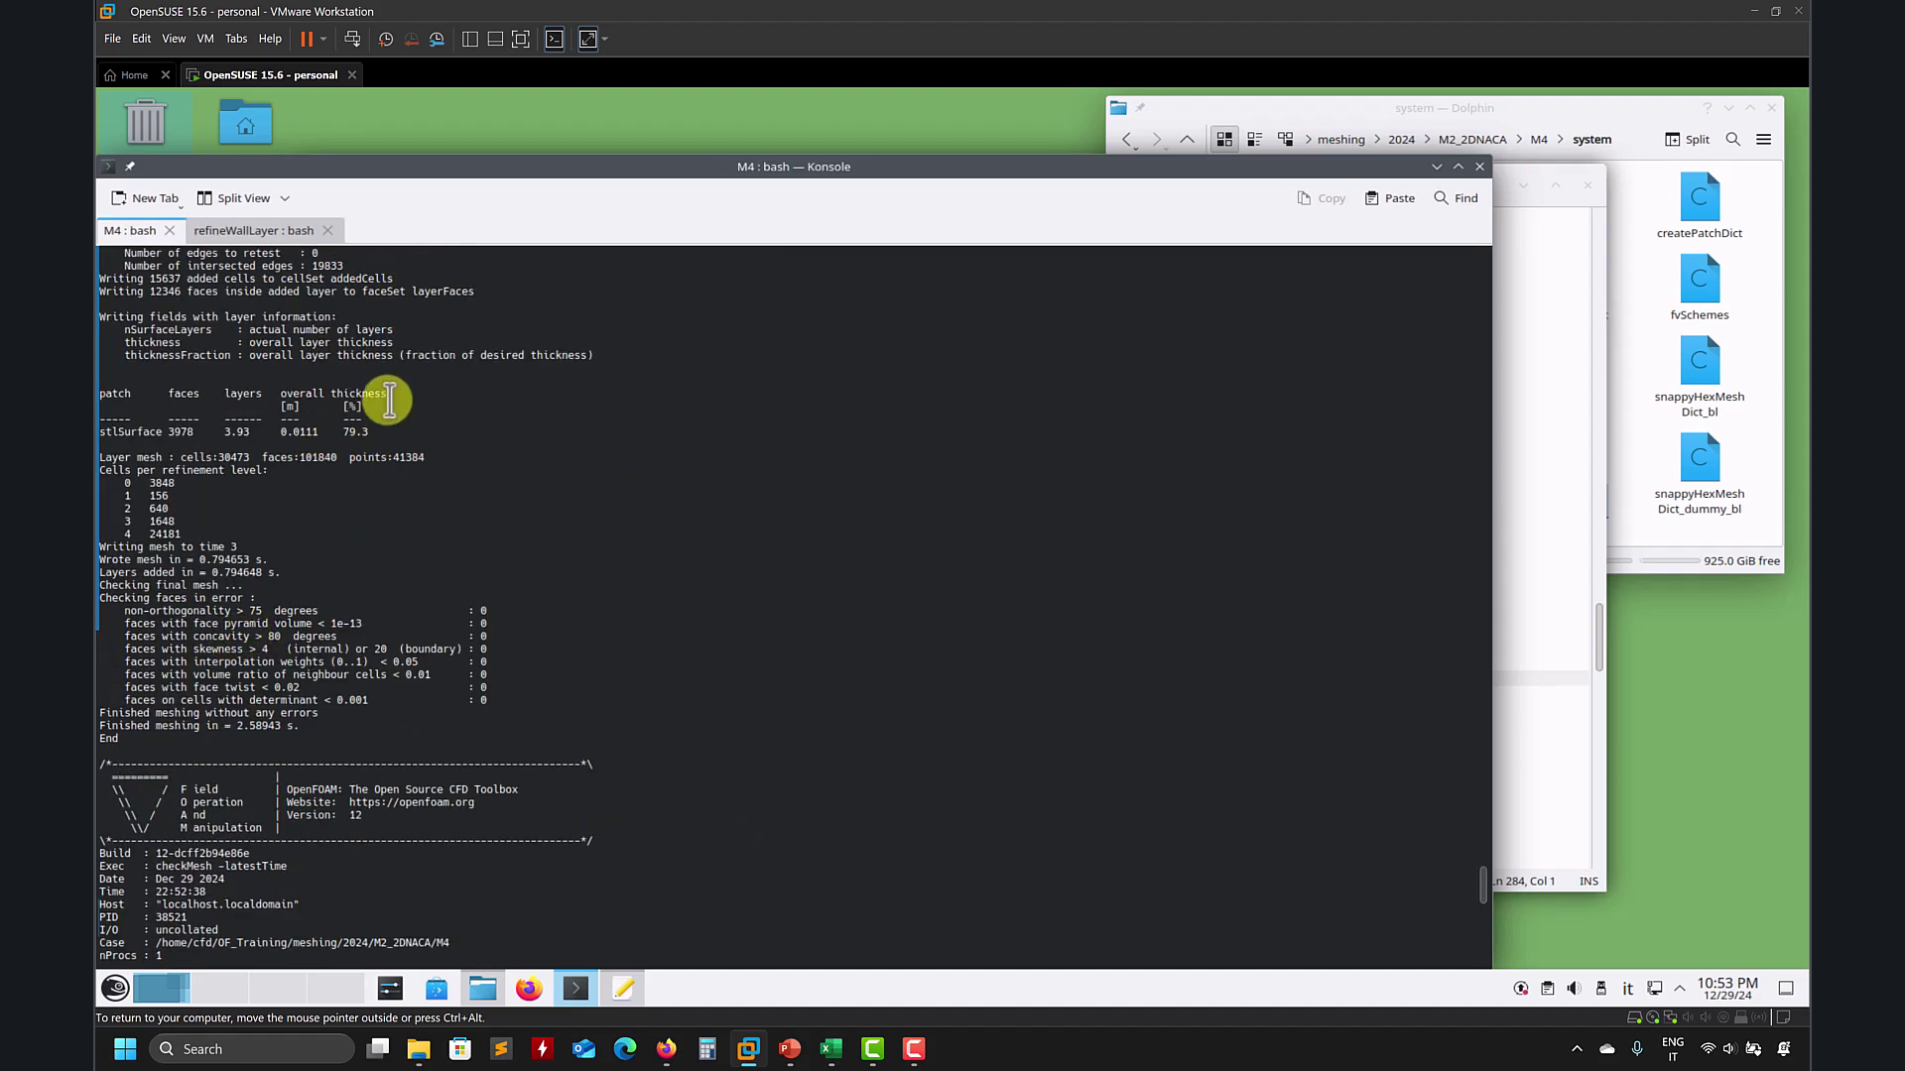
scroll(397, 458, "down", 20)
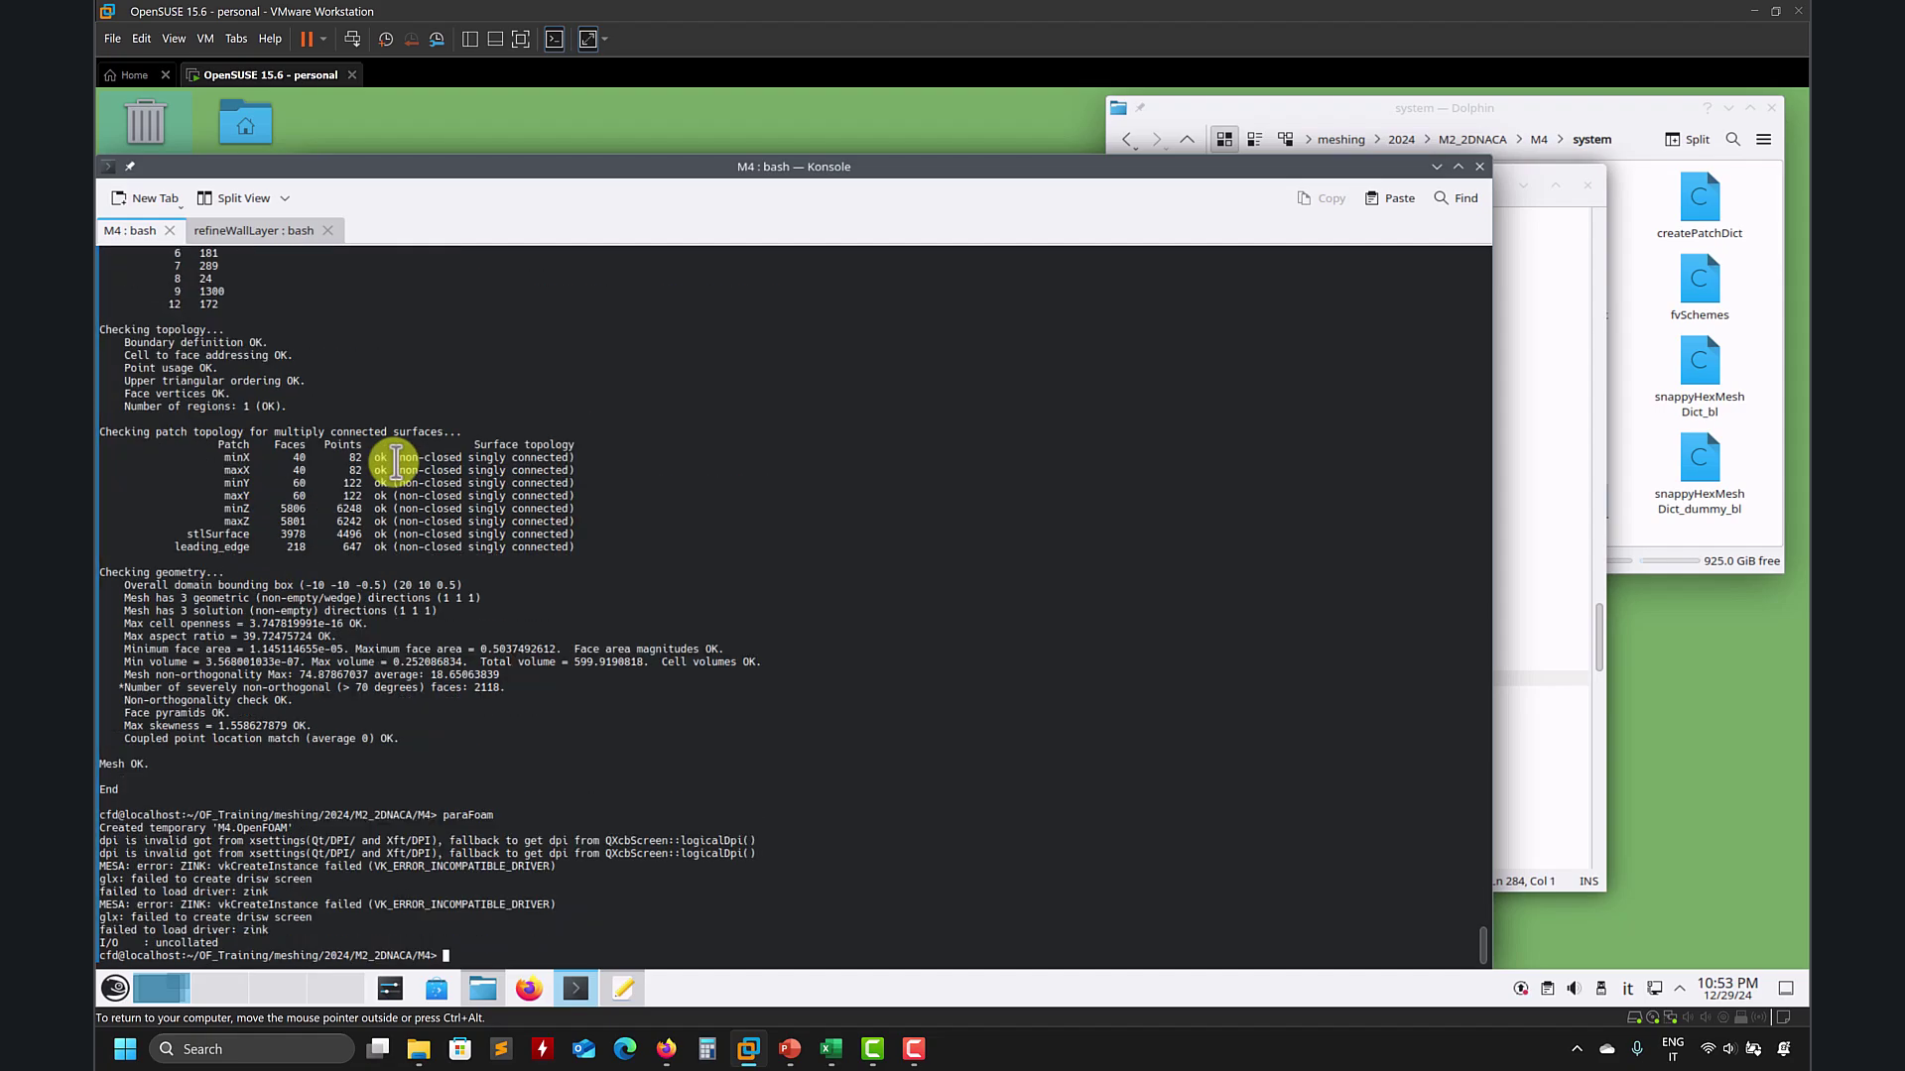
Step: List the M4 case directory and delete time directory 3 with rm -rf 3
type("ls")
key("Return")
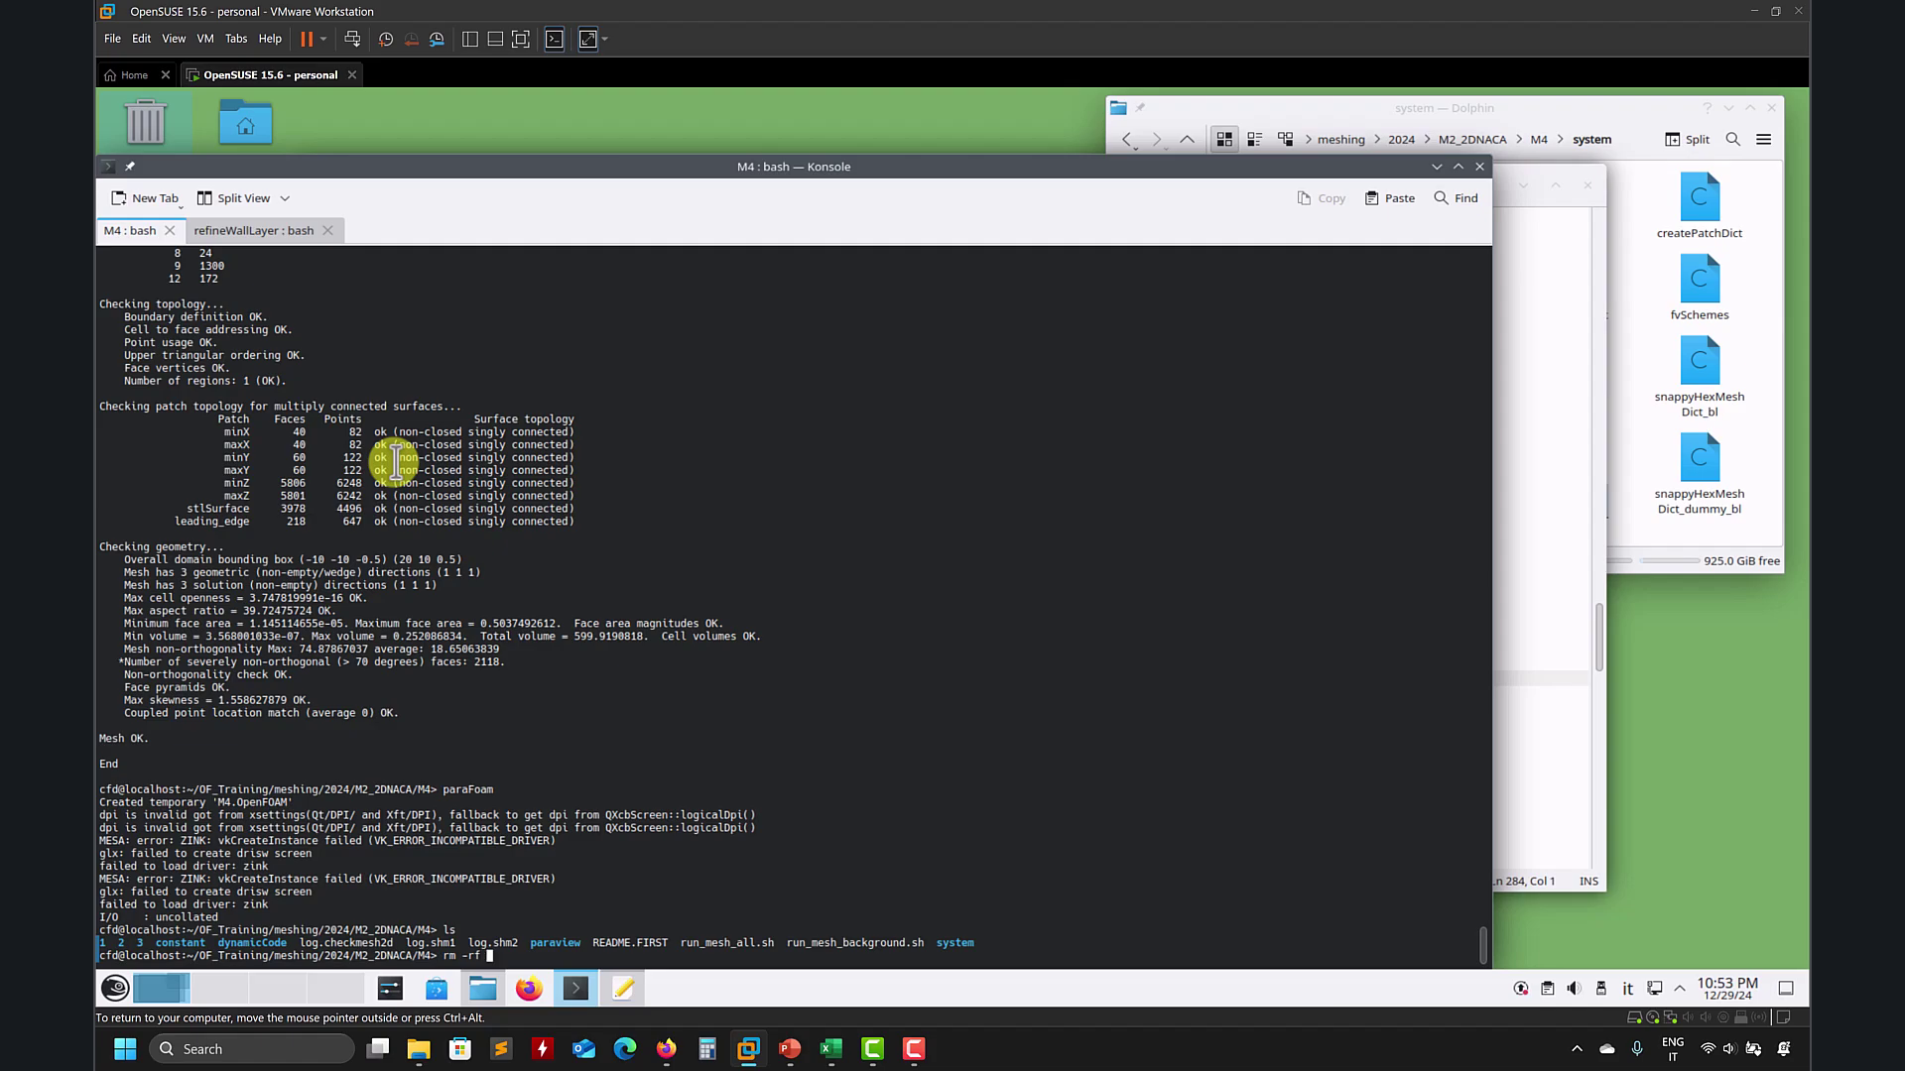
type("rm -rf 3")
key("Return")
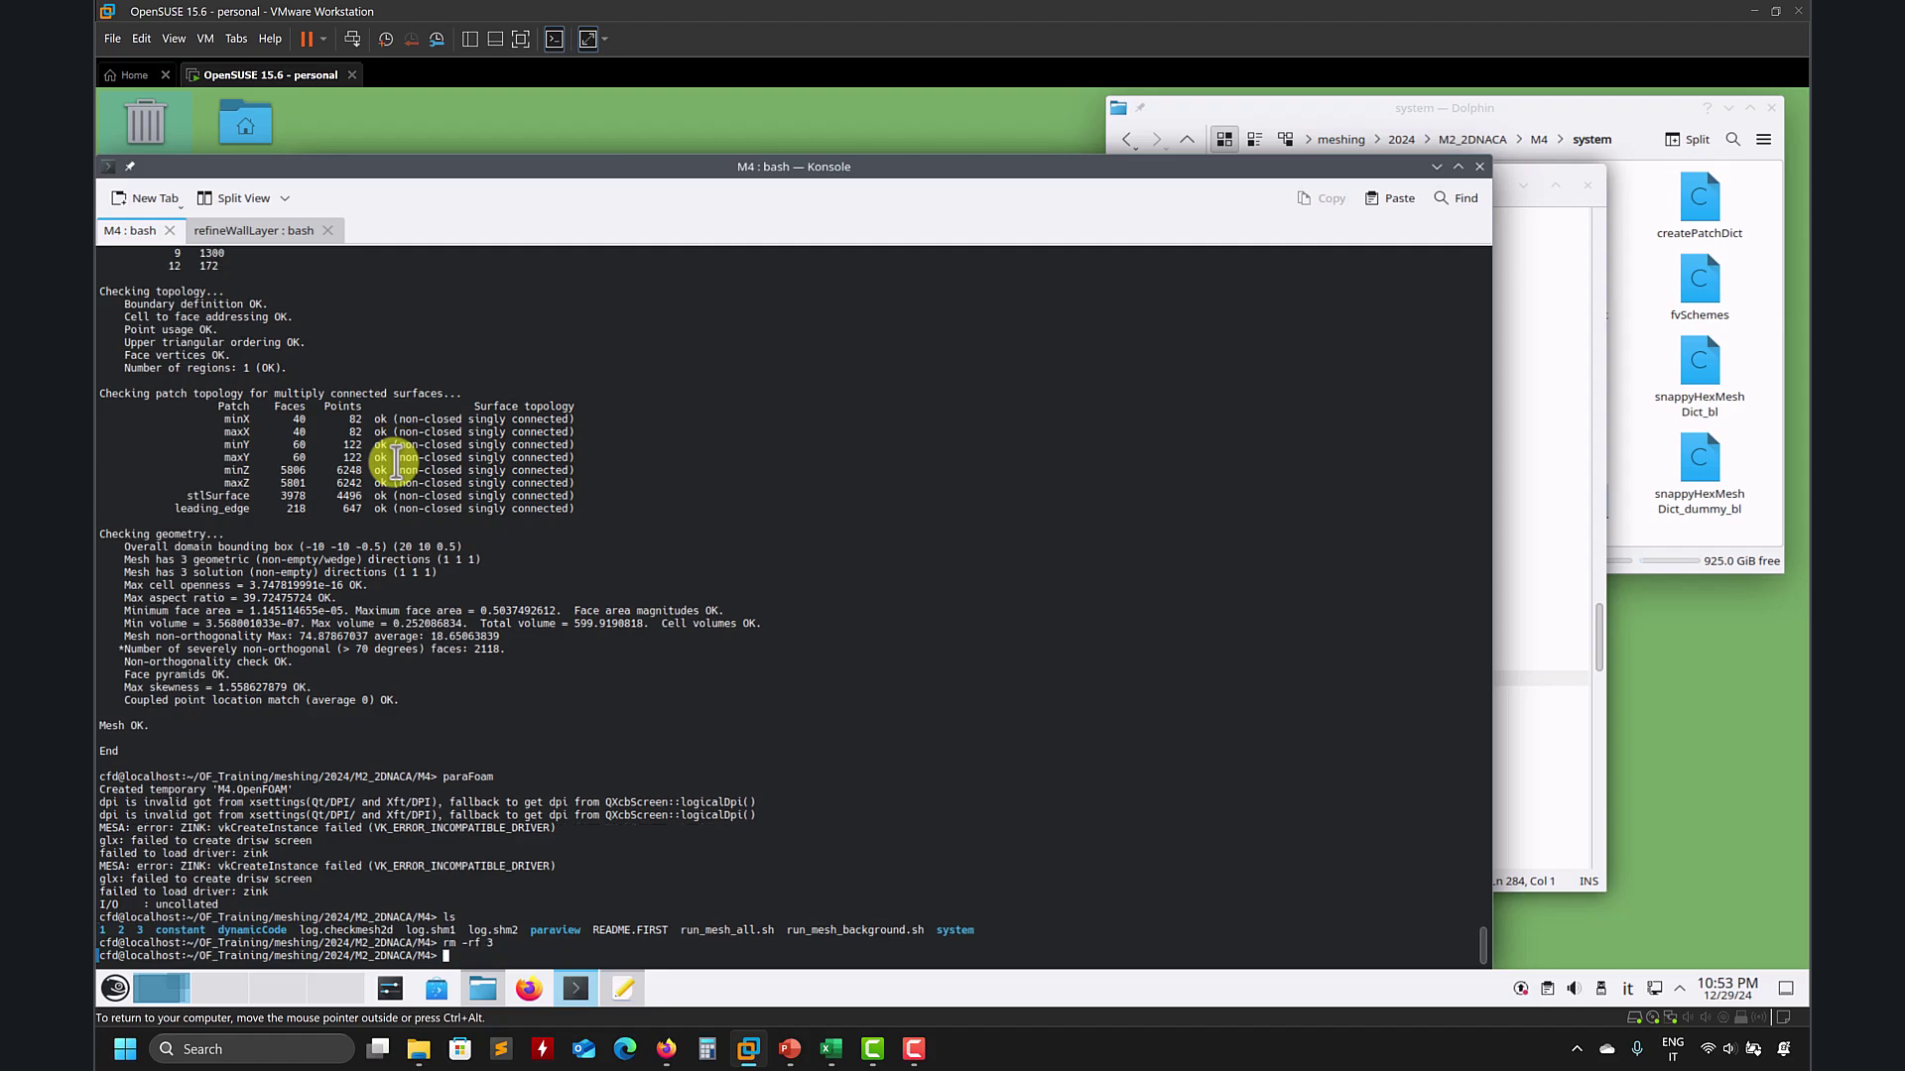
Step: Write the command snappyHexMesh -dict system/snappyHexMeshDict_bl at the terminal prompt
type("sn")
type("pp")
type(" system/")
key("Tab")
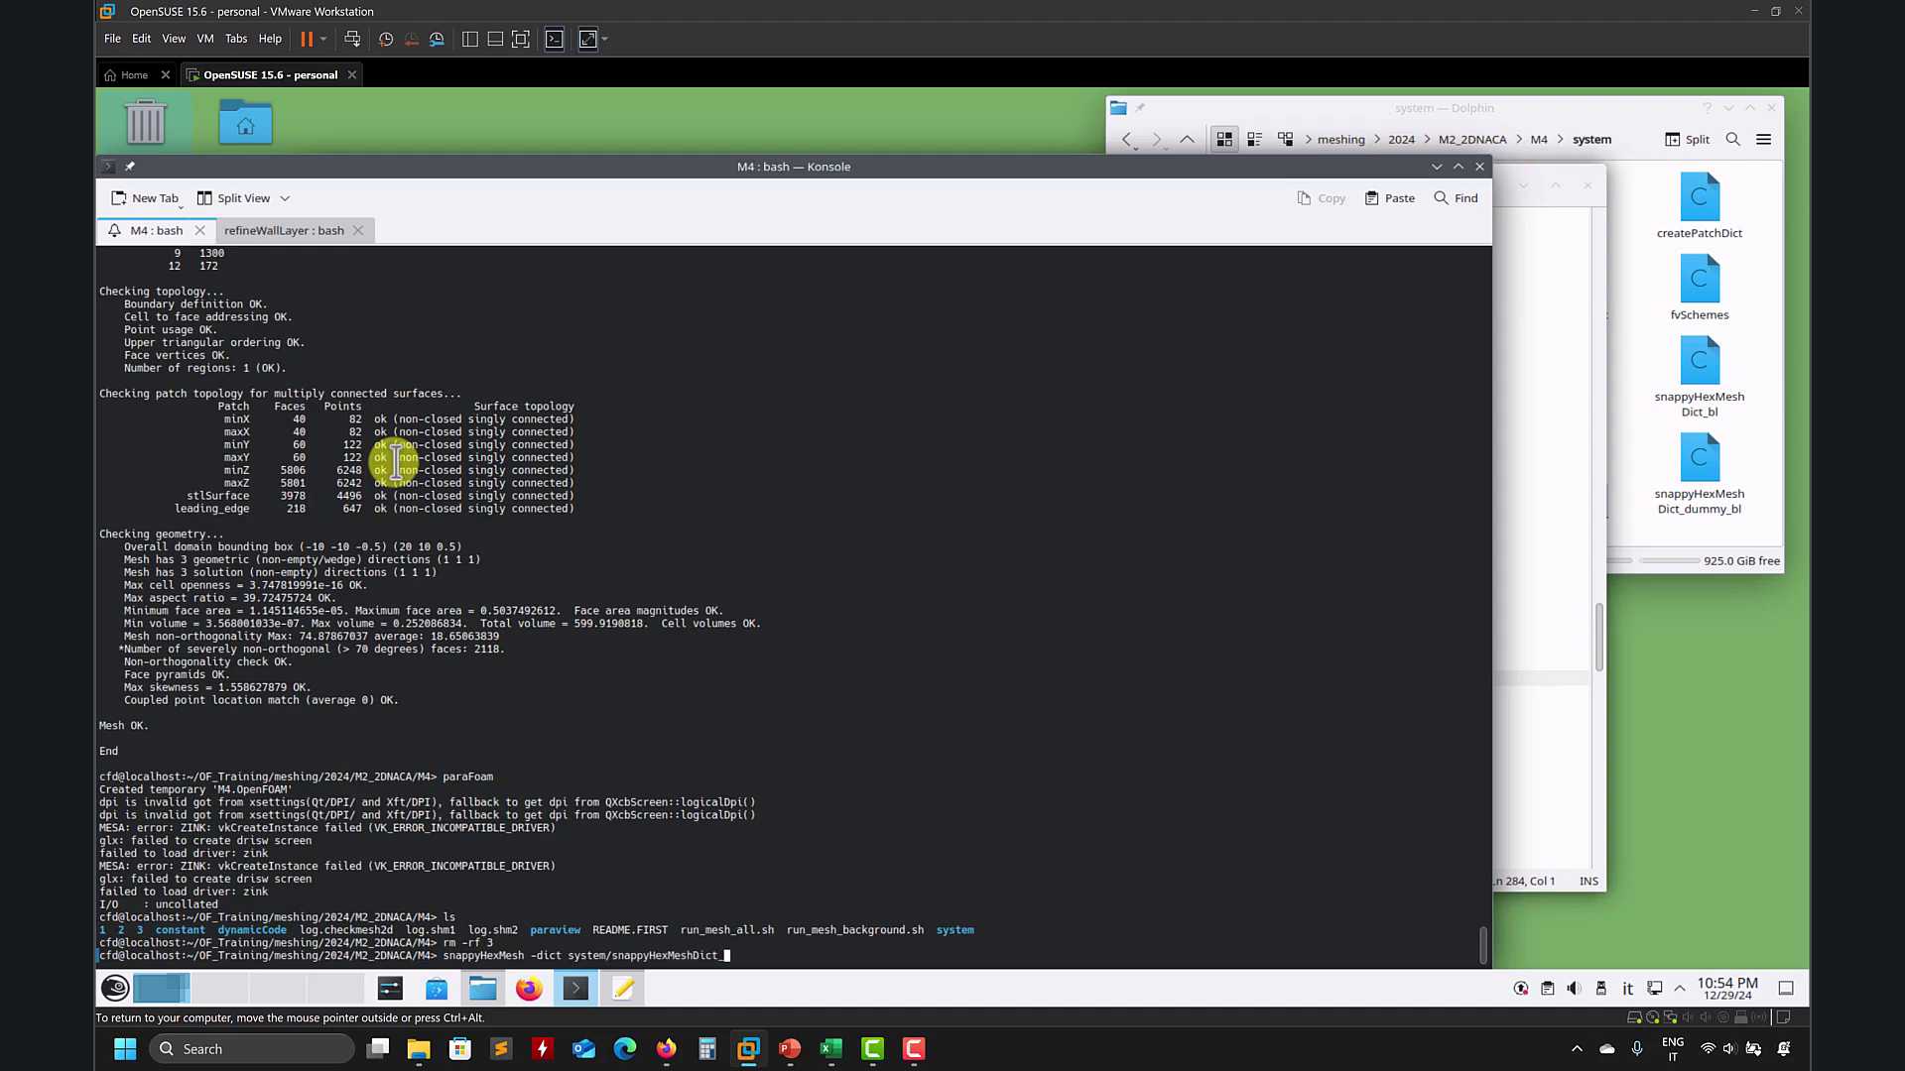
key("Tab")
type("b")
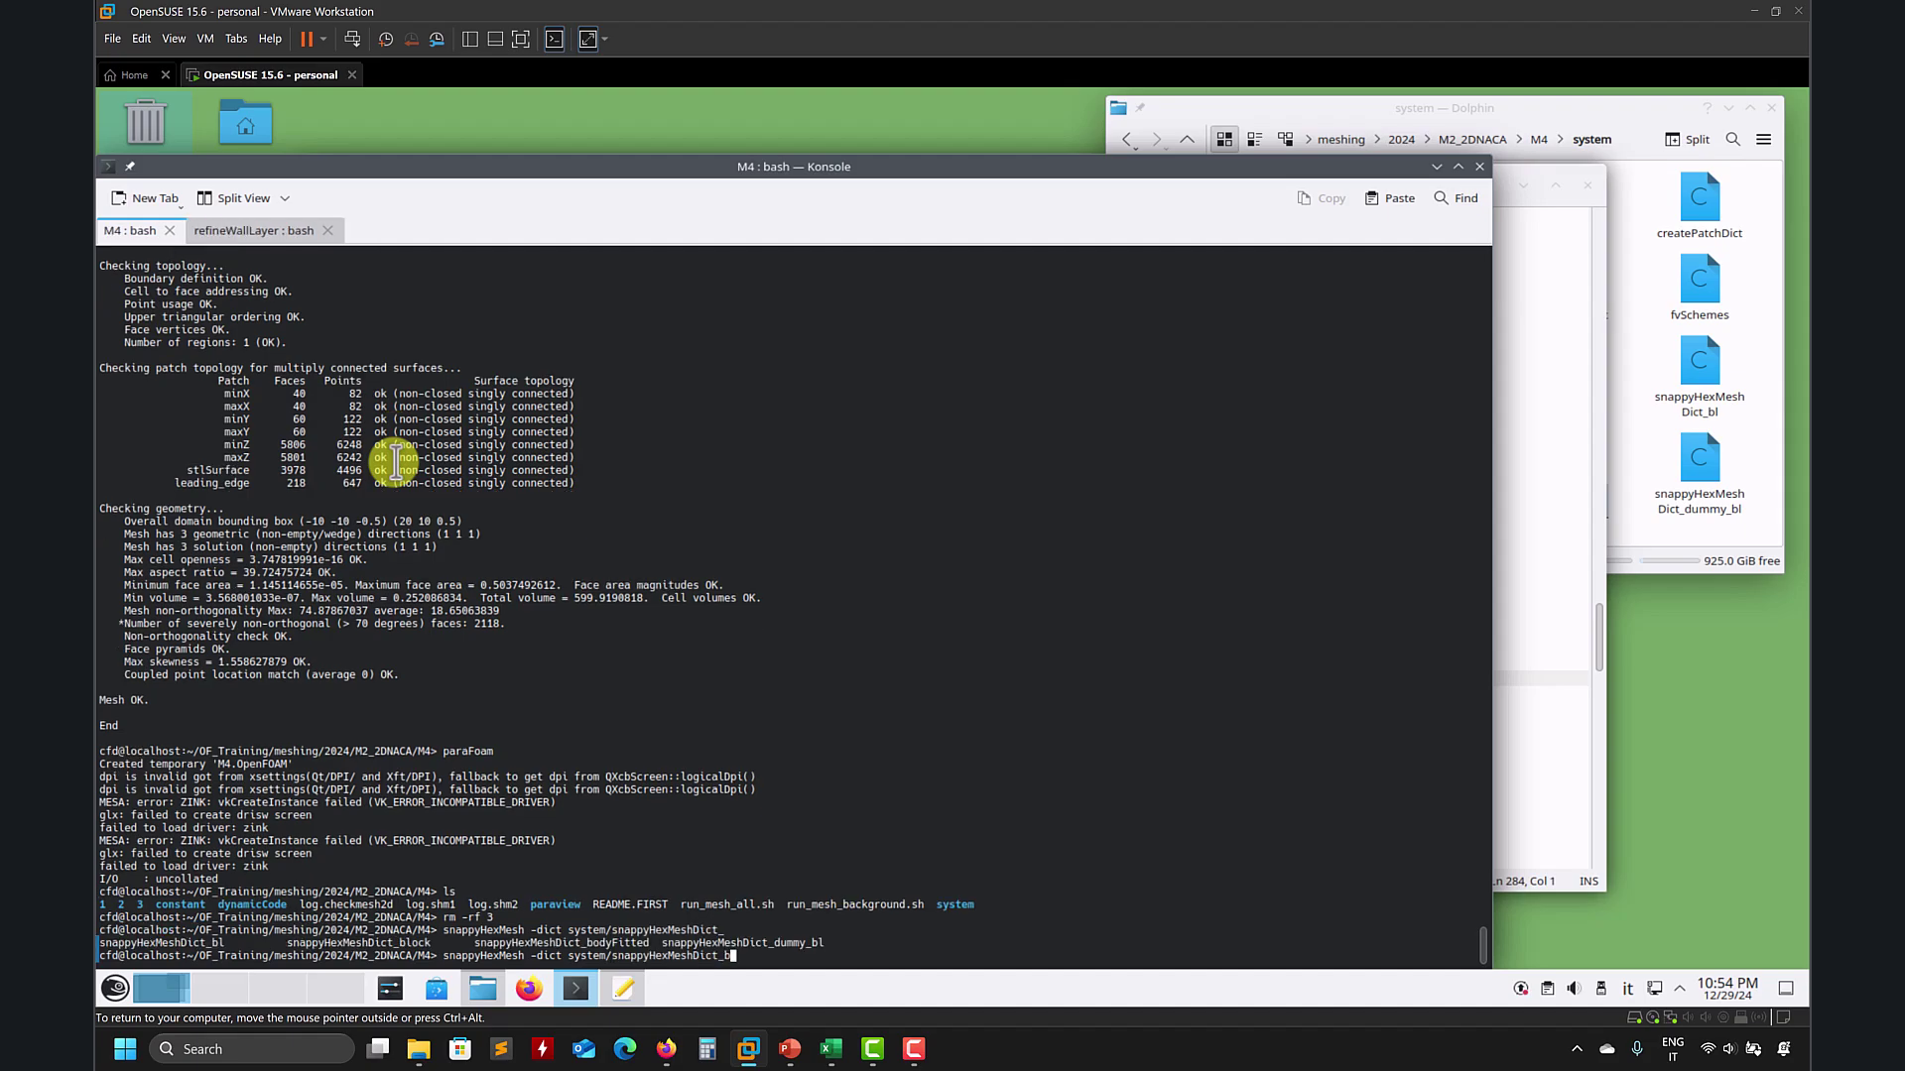
type("l")
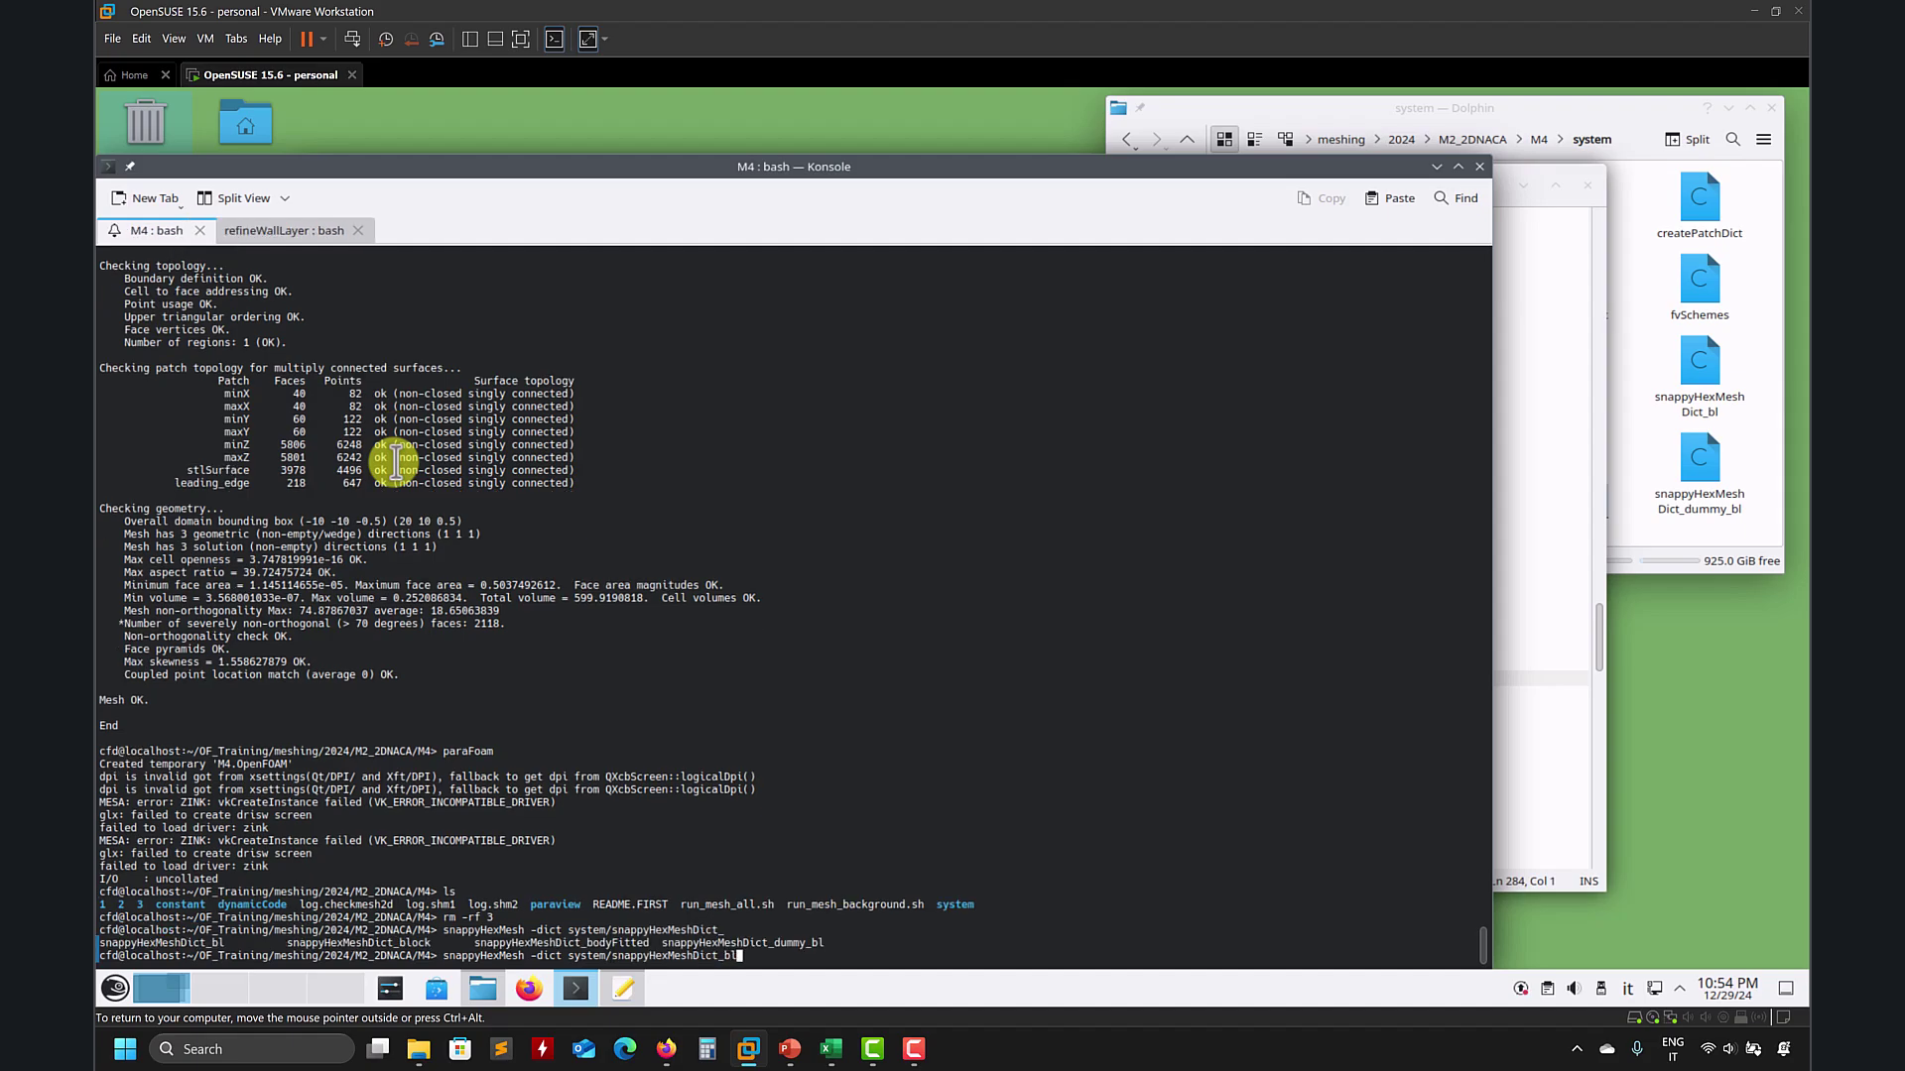
Step: Open snappyHexMeshDict_bl from the system folder and find its layers section
left_click(1637, 134)
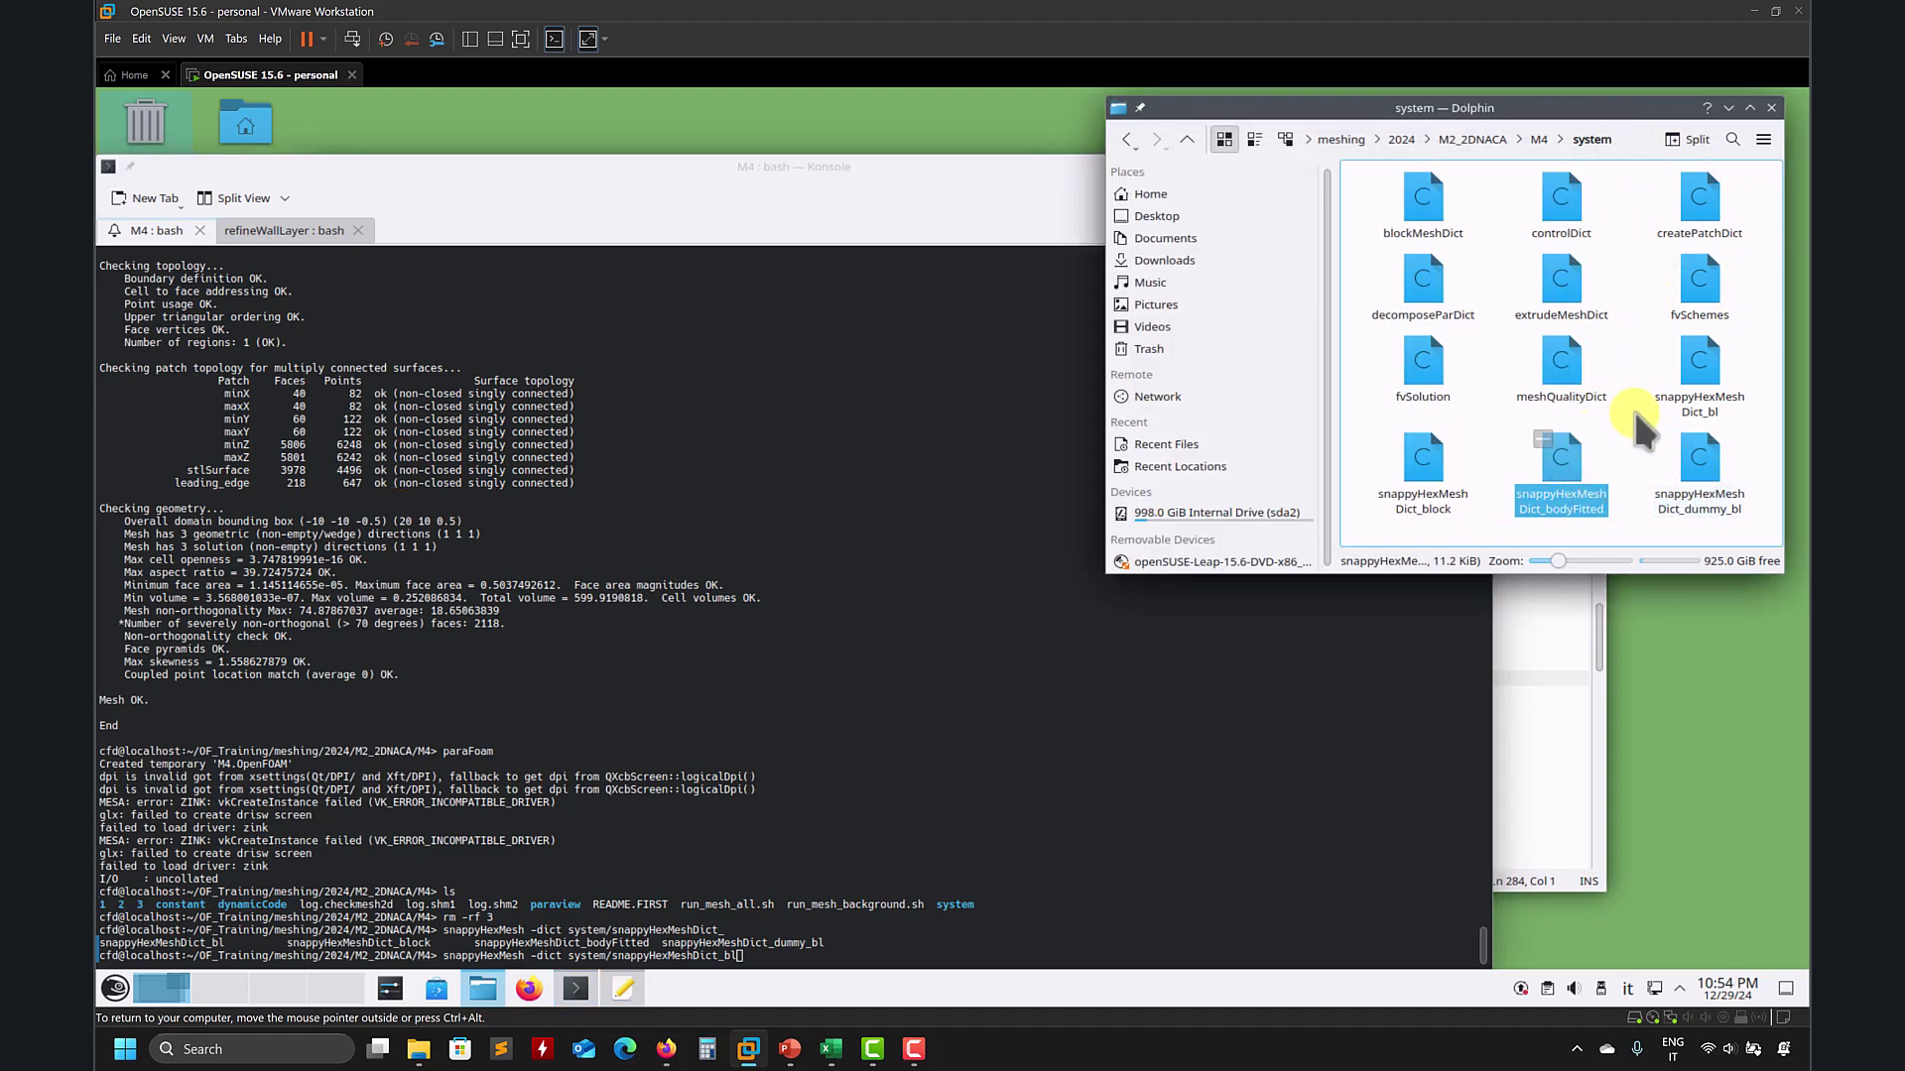
left_click(1687, 382)
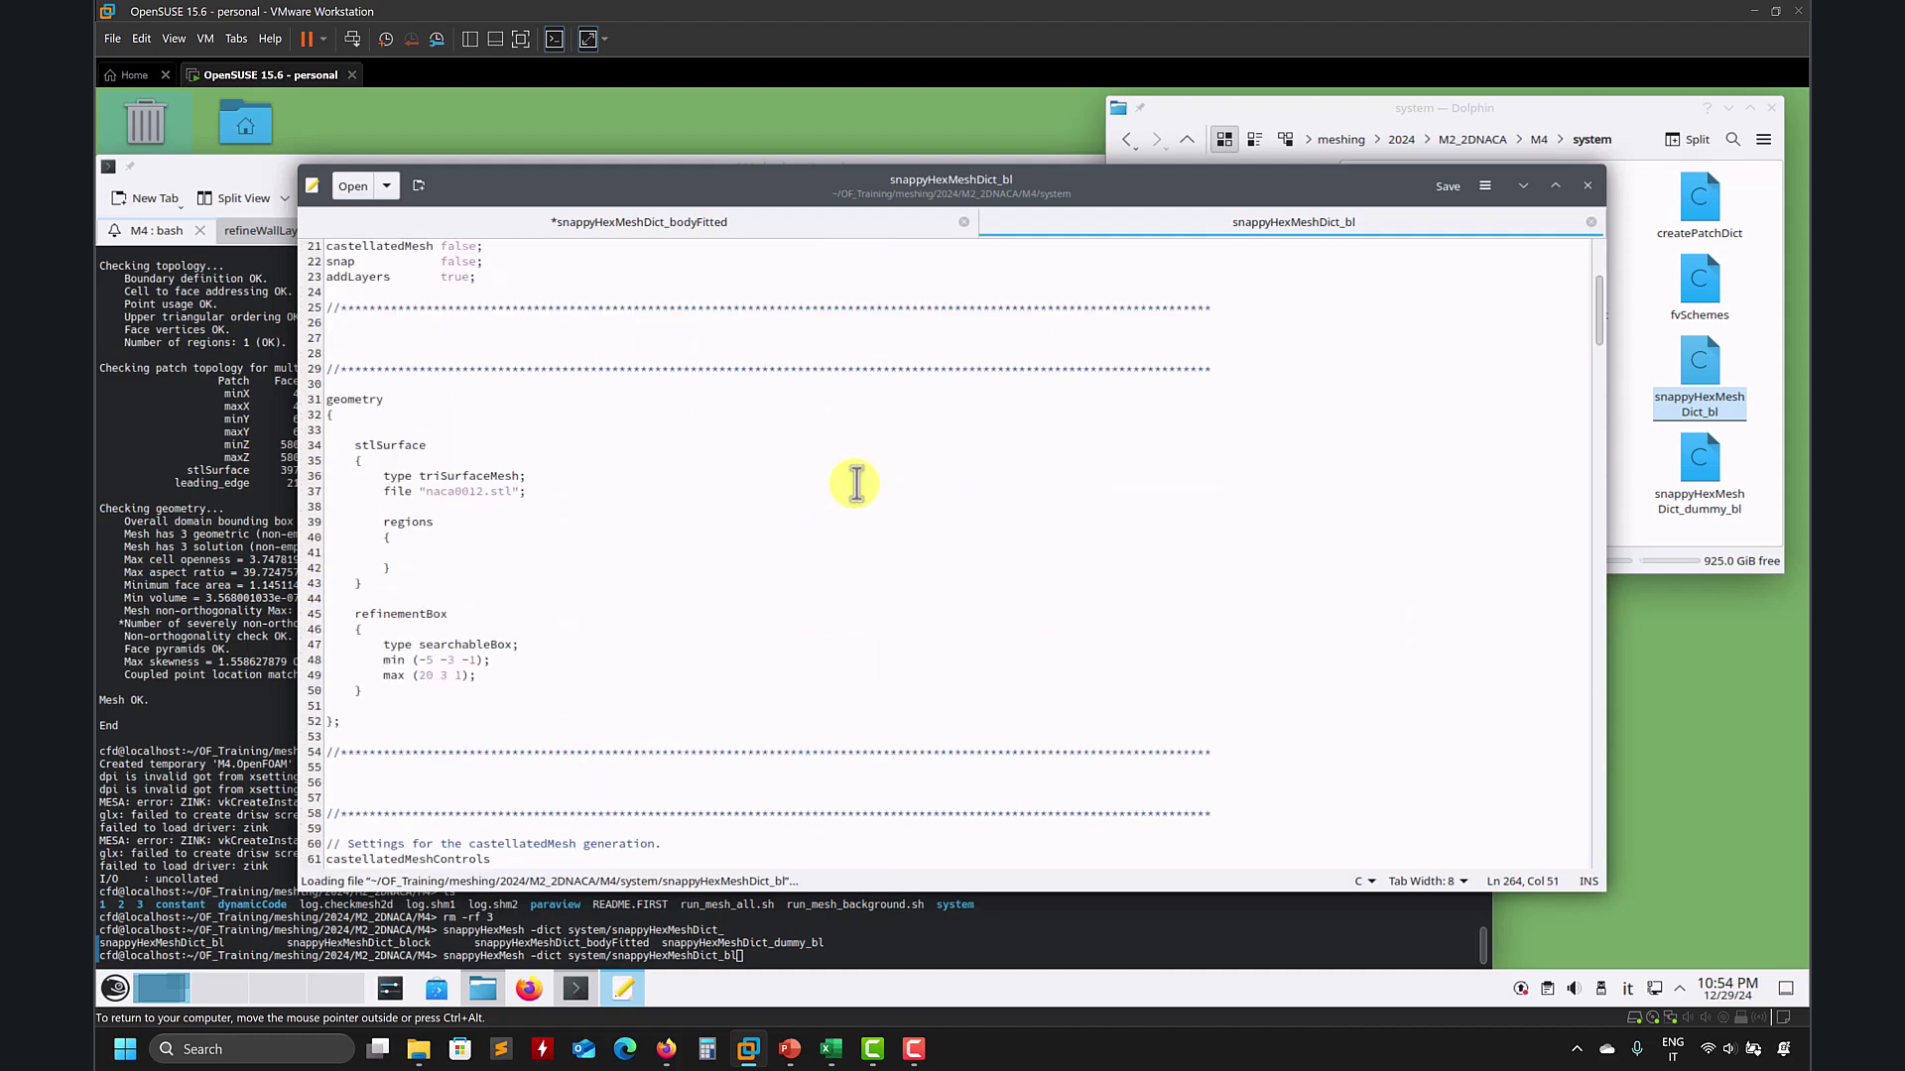
scroll(848, 488, "down", 9)
scroll(778, 552, "up", 15)
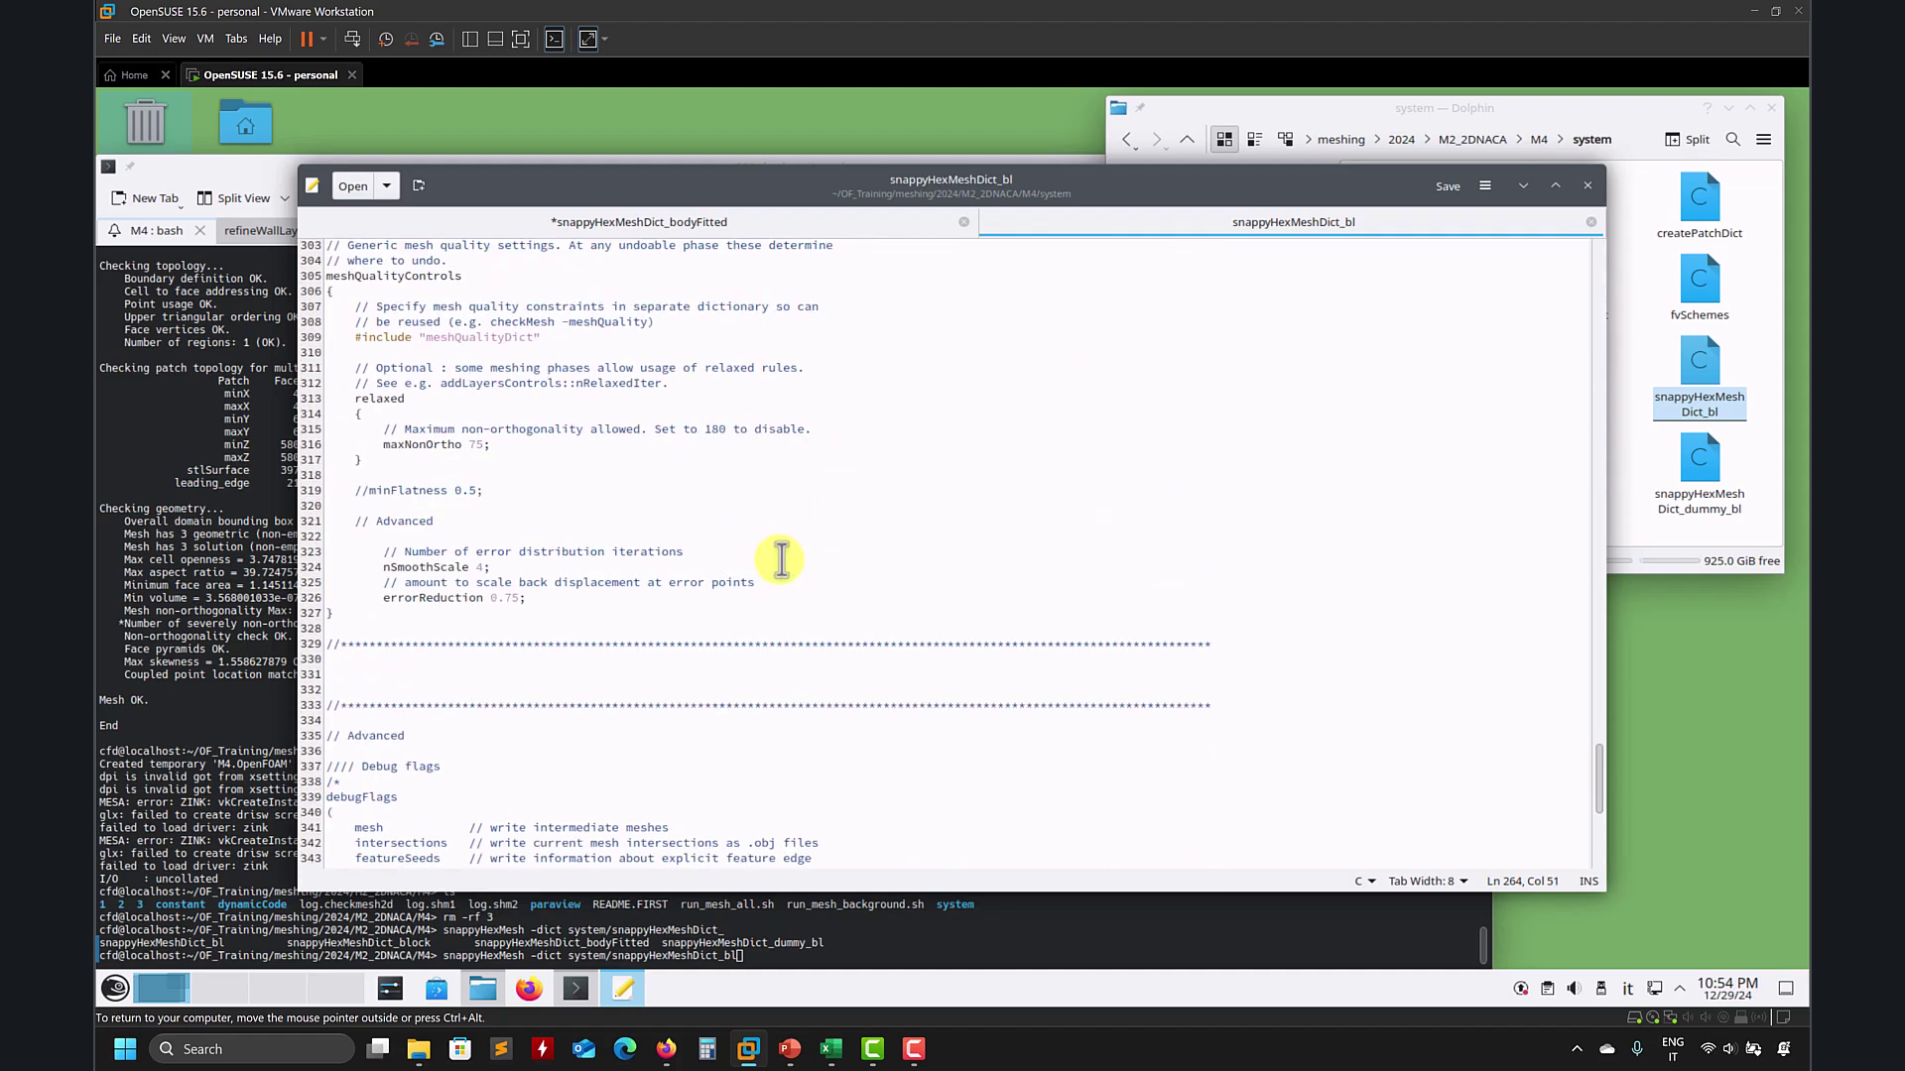
scroll(781, 561, "up", 9)
scroll(780, 561, "up", 8)
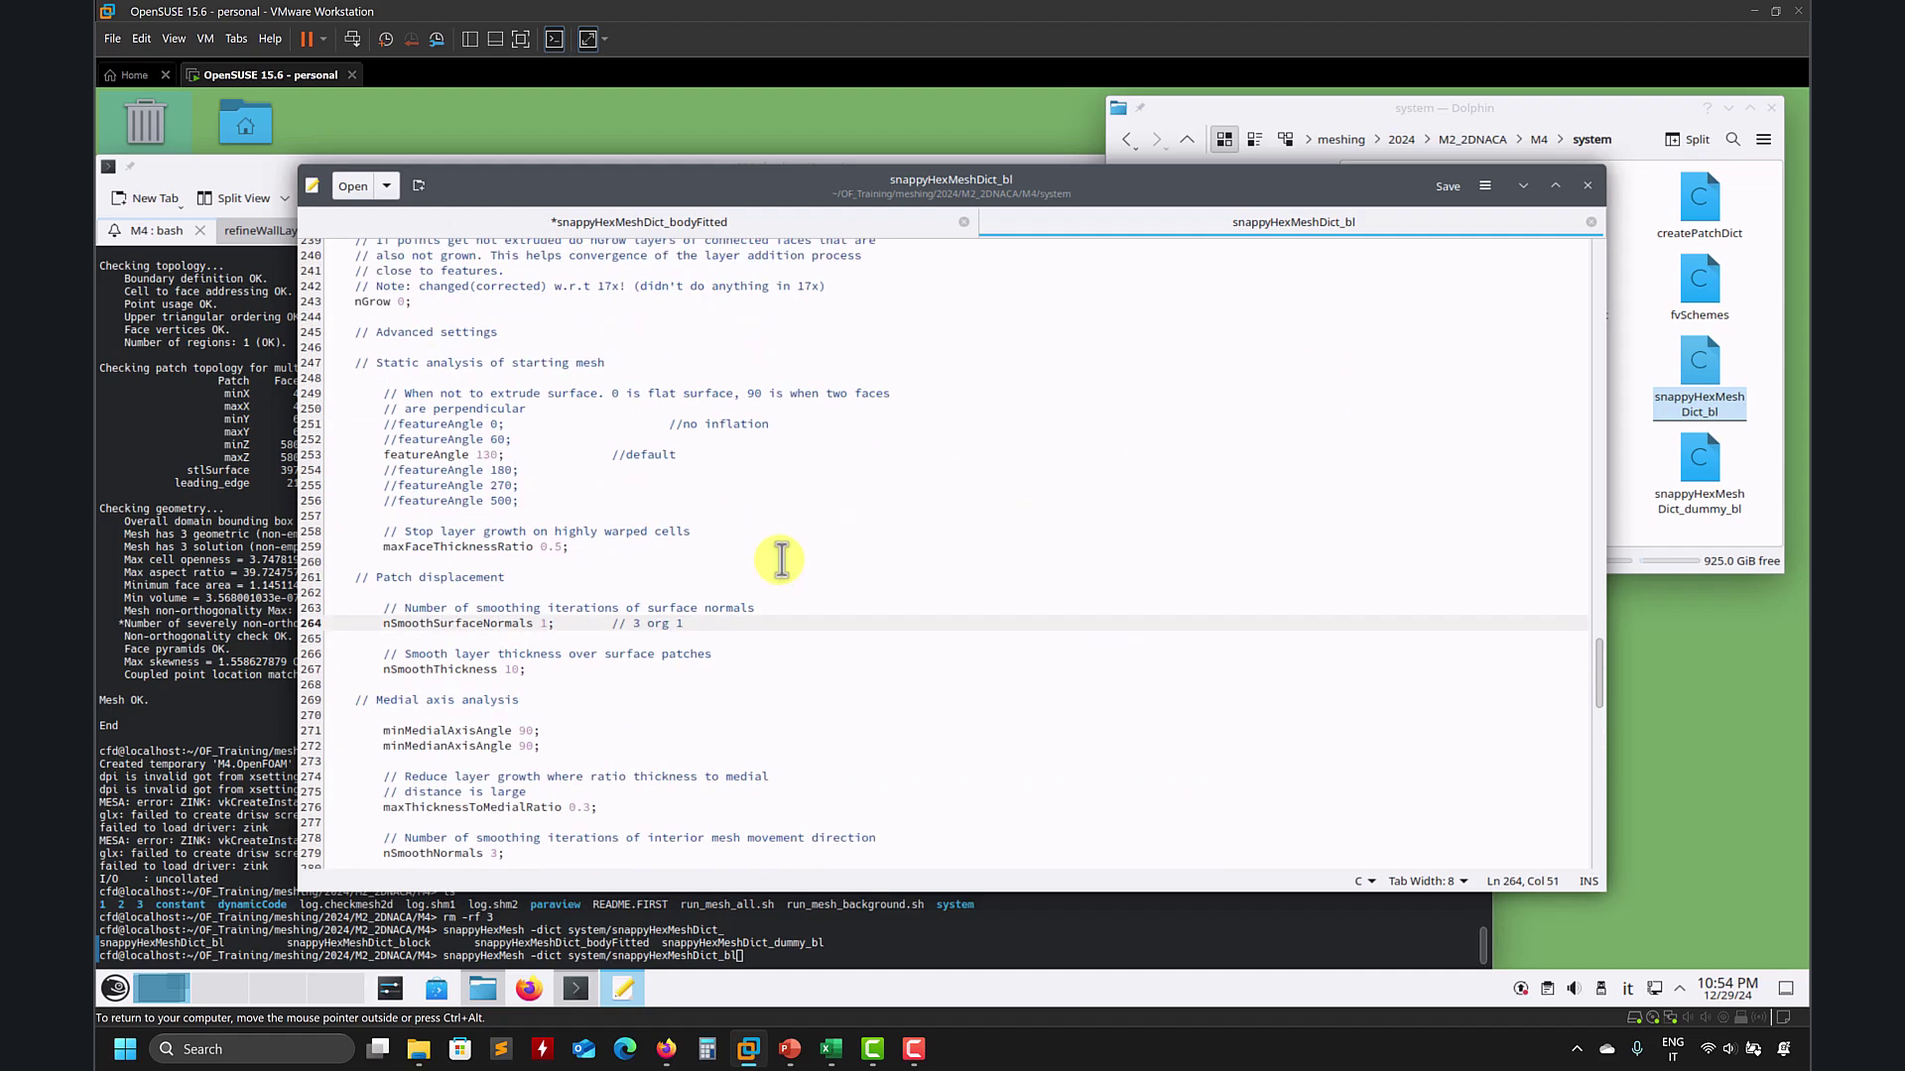
scroll(781, 561, "up", 9)
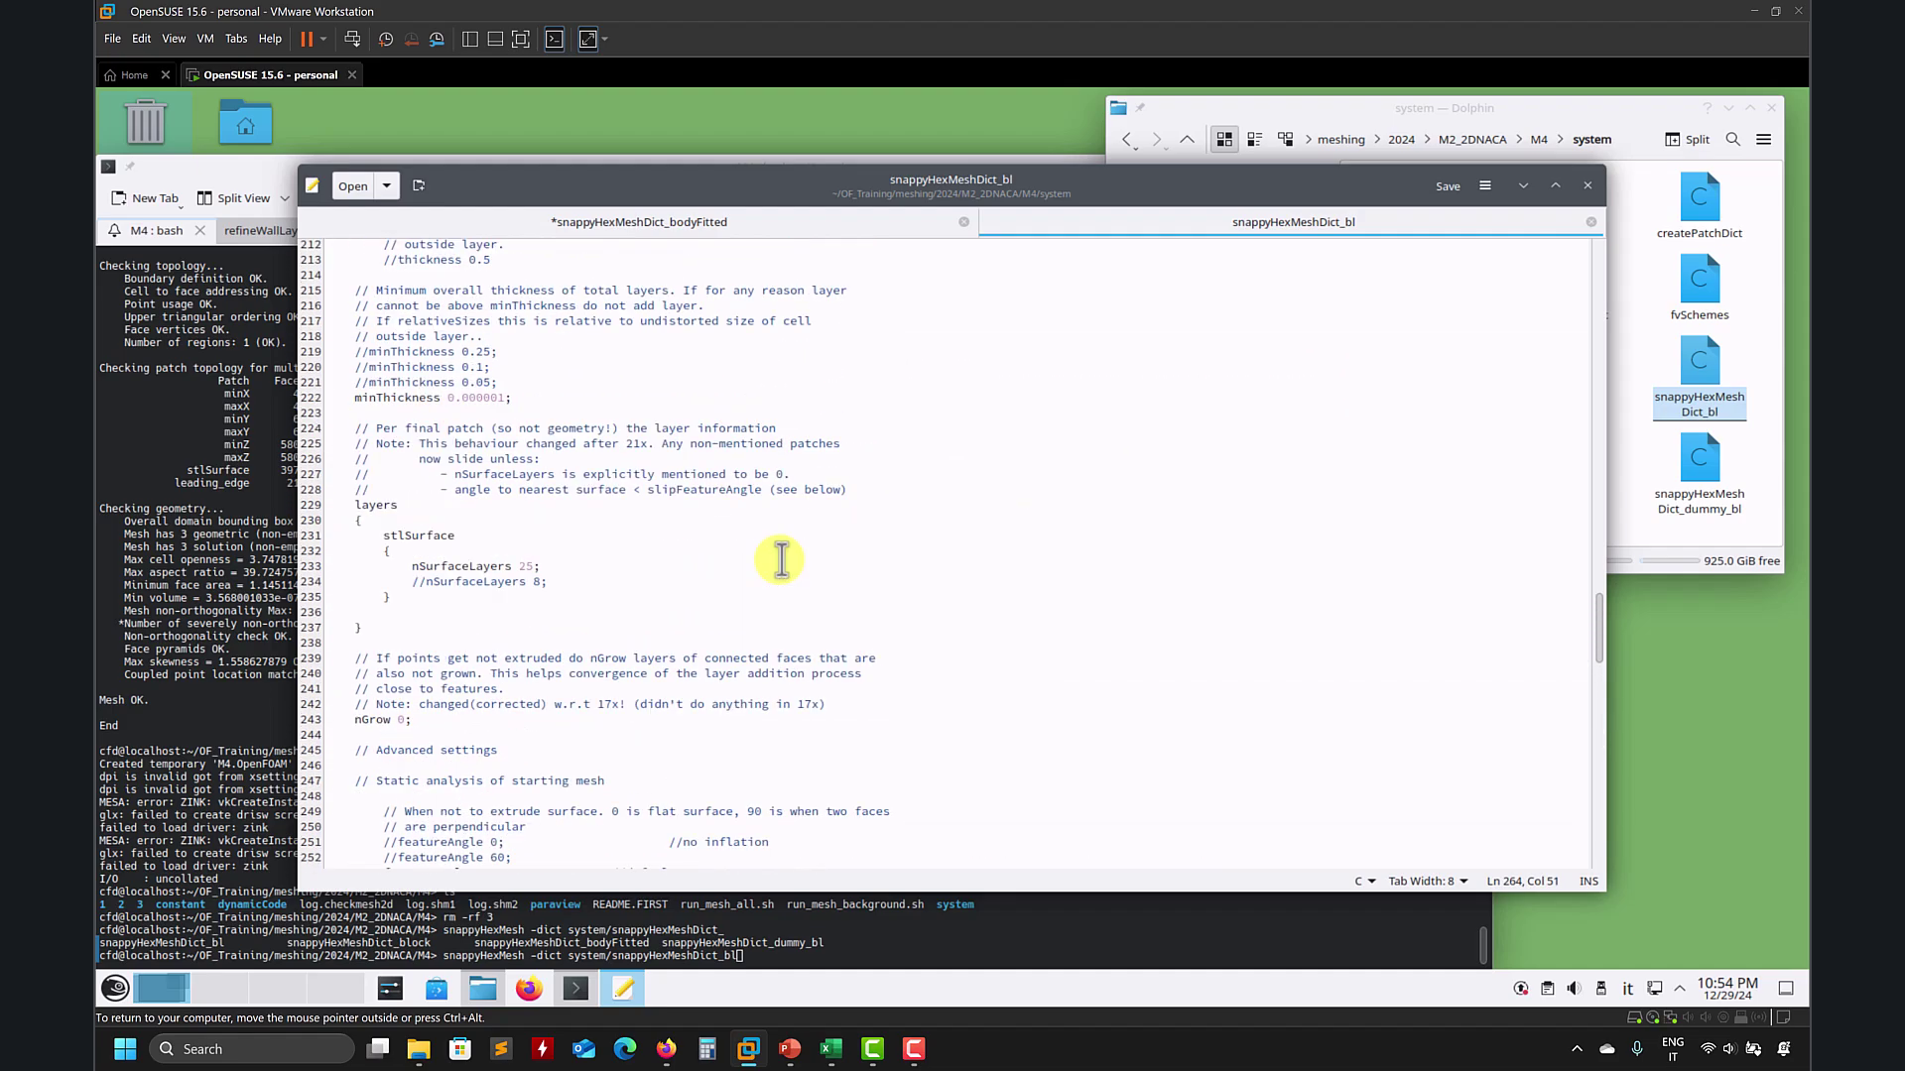
Step: Undo the layers edit in snappyHexMeshDict_bodyFitted and copy its commented leading_edge layer block
left_click(788, 220)
key("ctrl+z")
left_click_drag(412, 695, 236, 635)
key("ctrl+c")
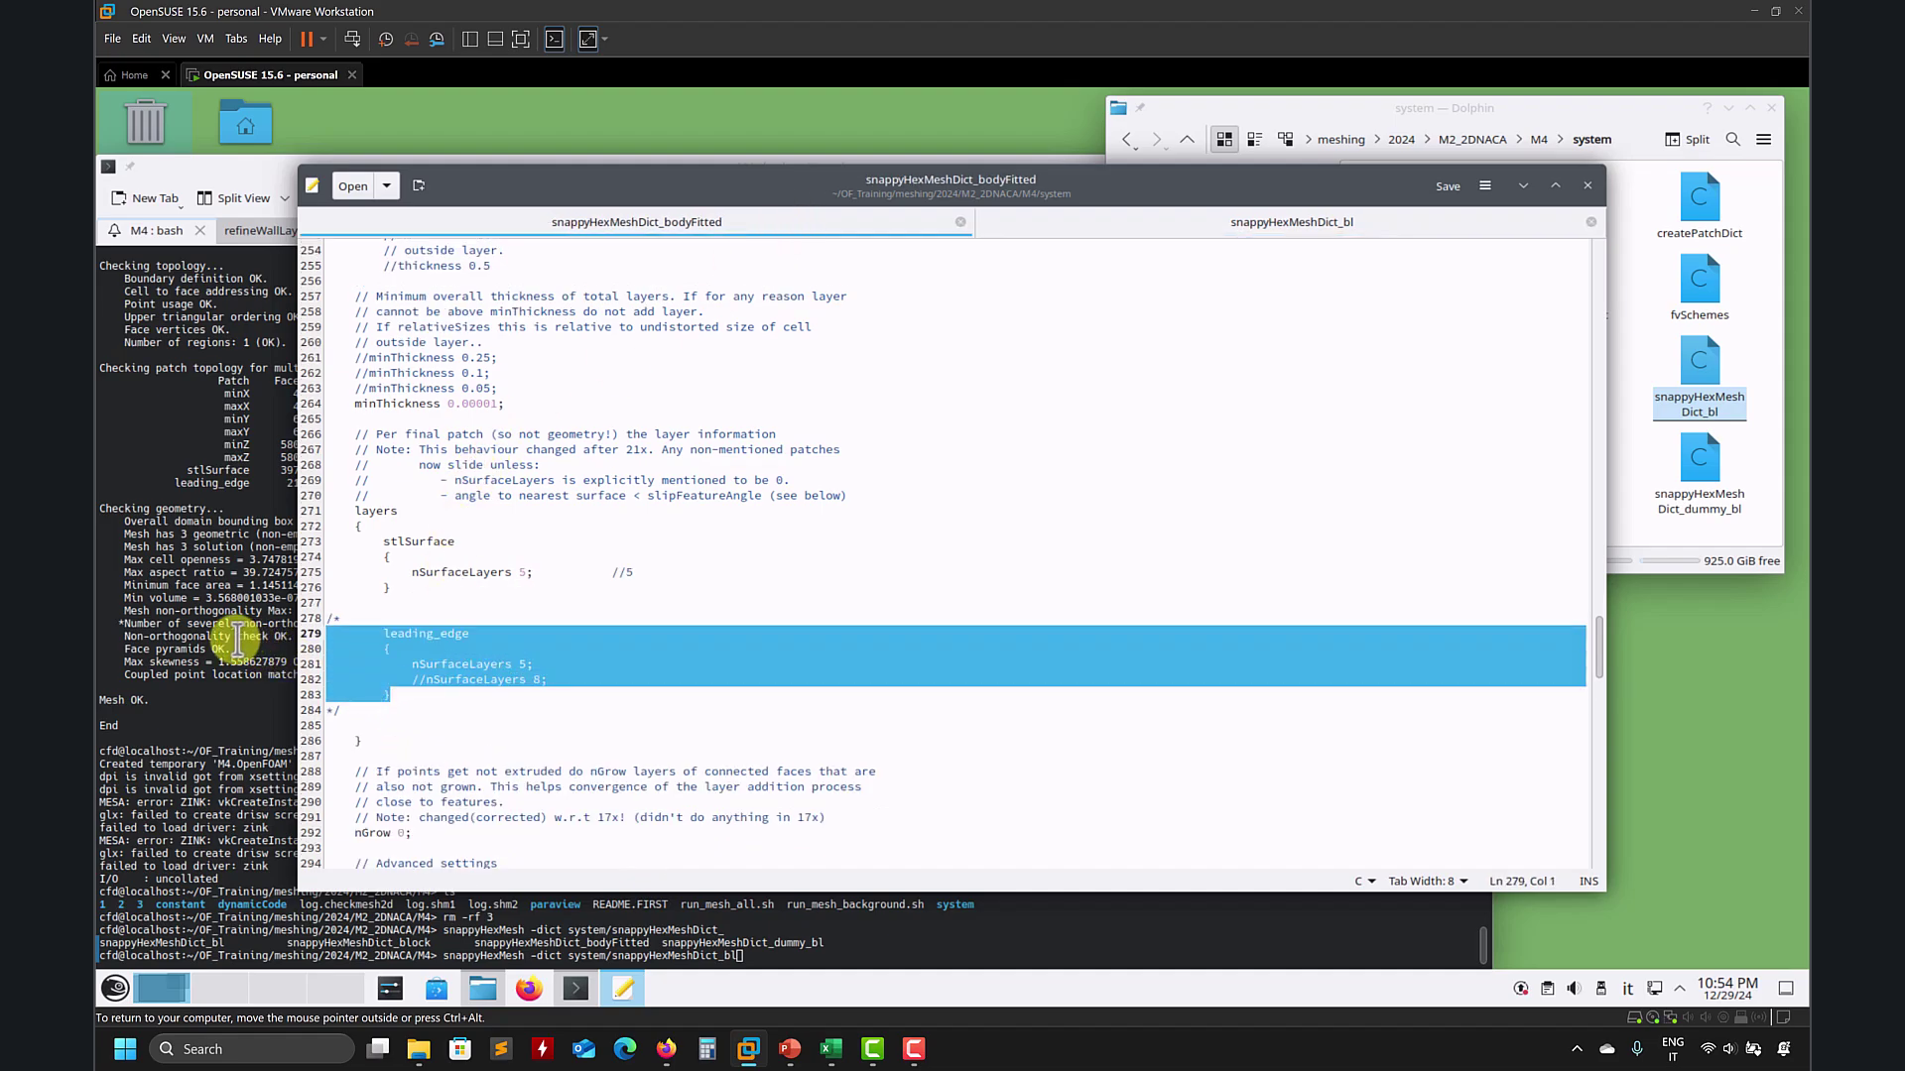
Step: Paste the leading_edge block below stlSurface in the layers section of snappyHexMeshDict_bl, go over both nSurfaceLayers entries and save the file
left_click(1347, 222)
left_click(335, 610)
key("Return")
key("ctrl+v")
key("ctrl+s")
left_click(534, 659)
left_click(525, 567)
key("ctrl+s")
Step: Review the addLayersControls settings in snappyHexMeshDict_bl, from relativeSizes and layer thickness to the mesh shrinking parameters
scroll(528, 564, "up", 12)
scroll(533, 562, "up", 5)
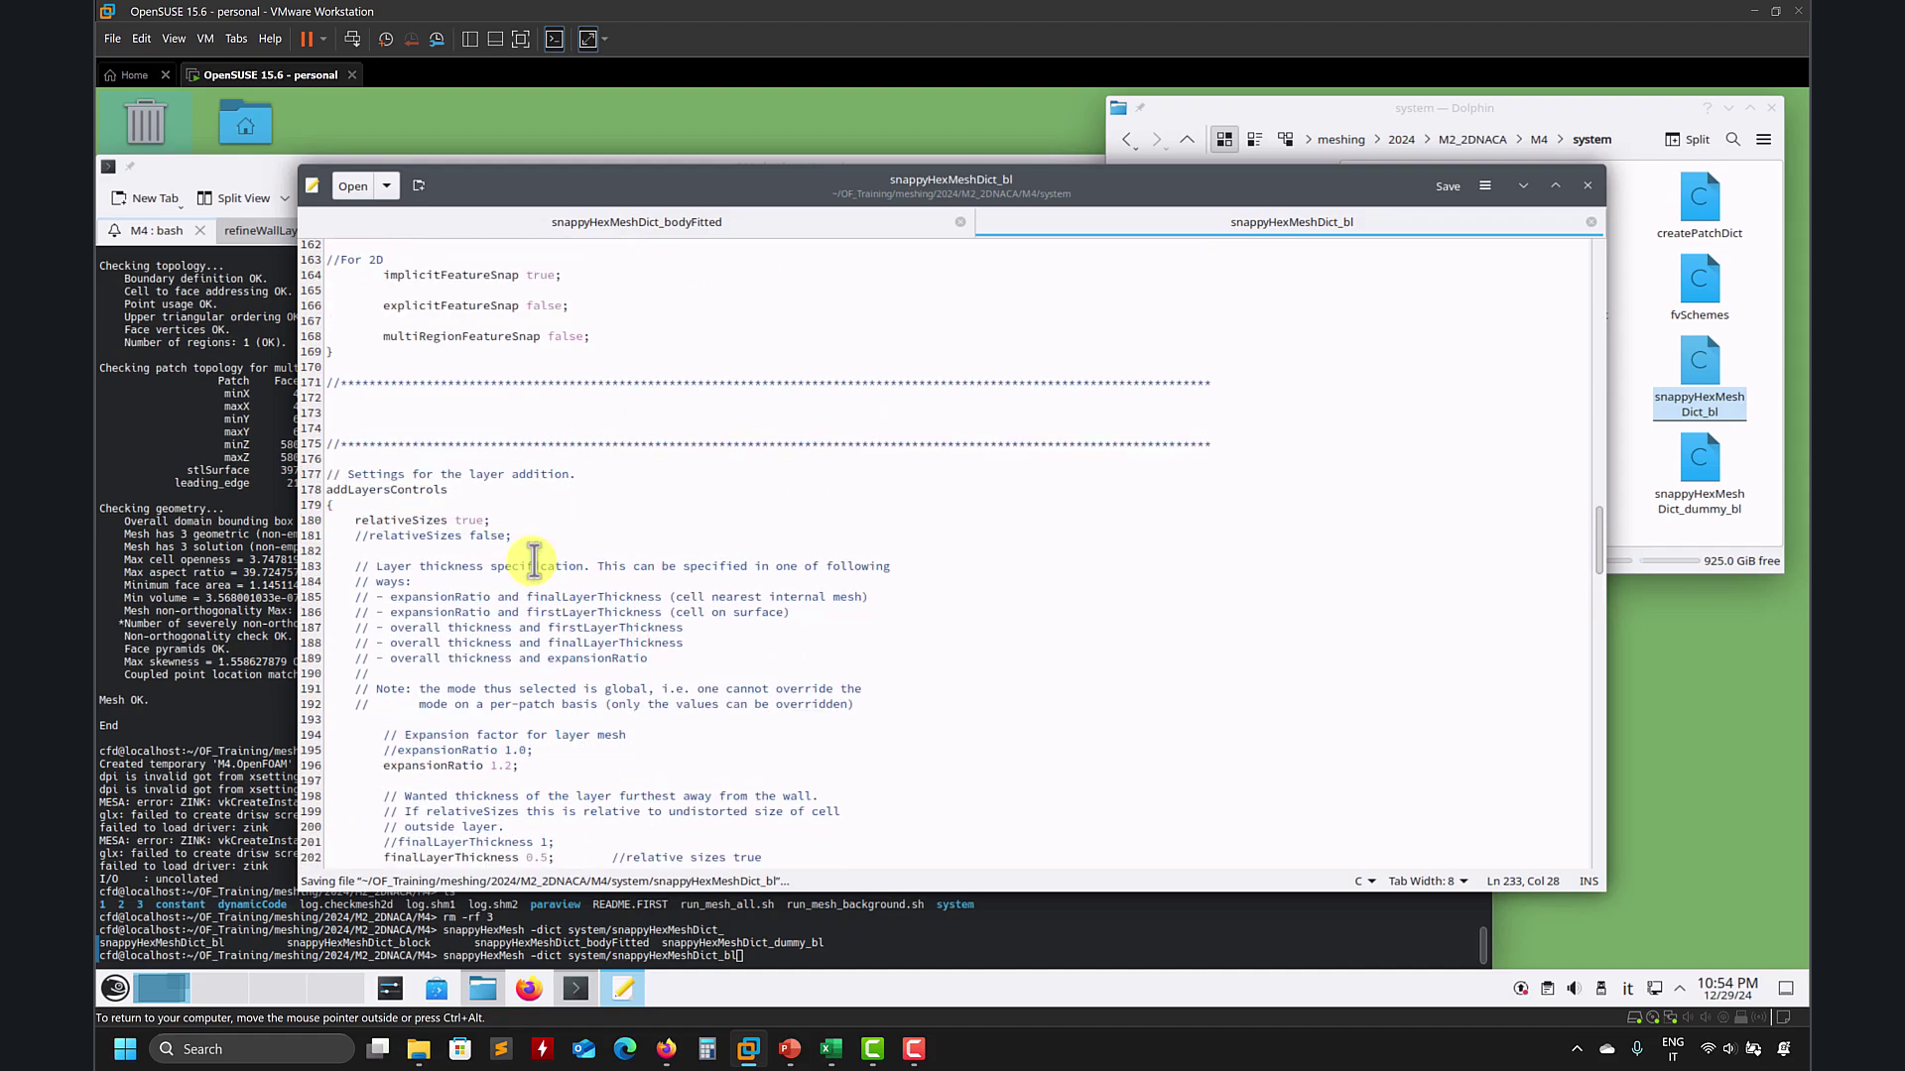
scroll(564, 620, "down", 5)
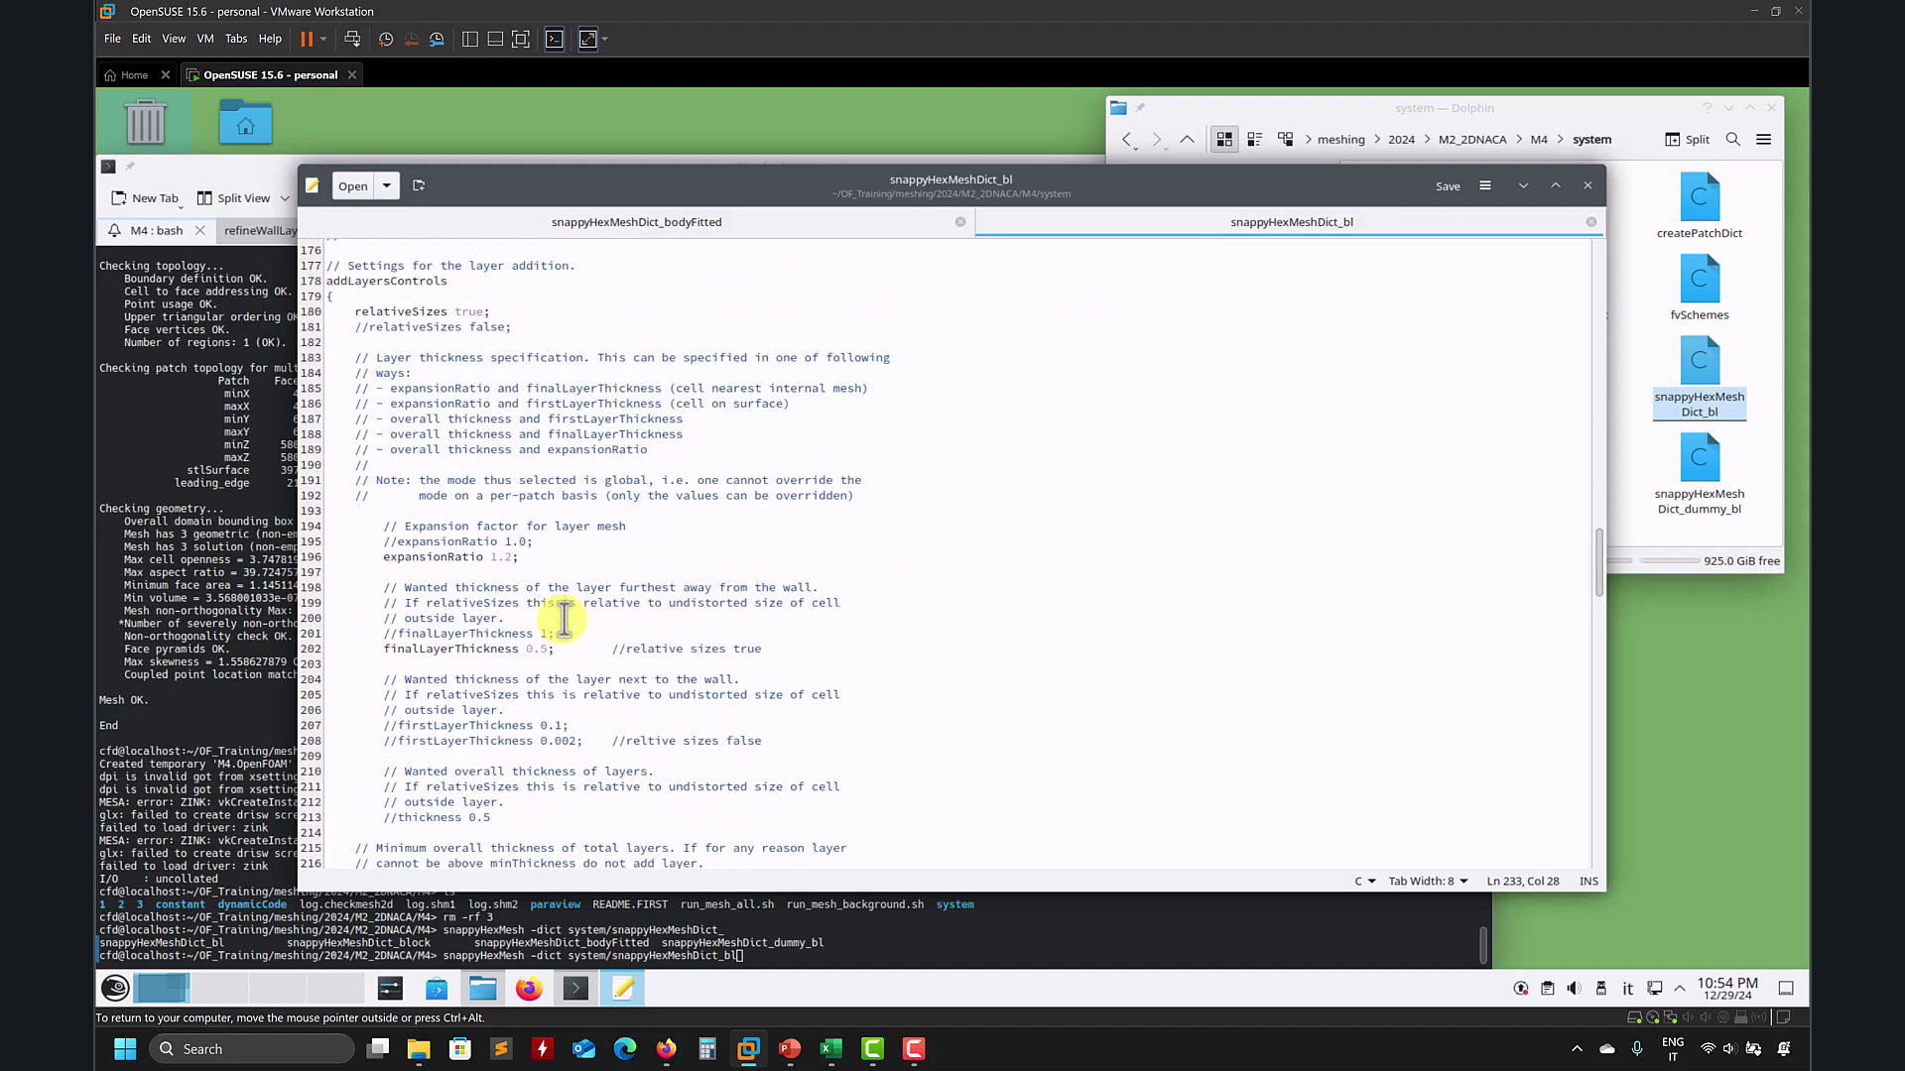
left_click(295, 632)
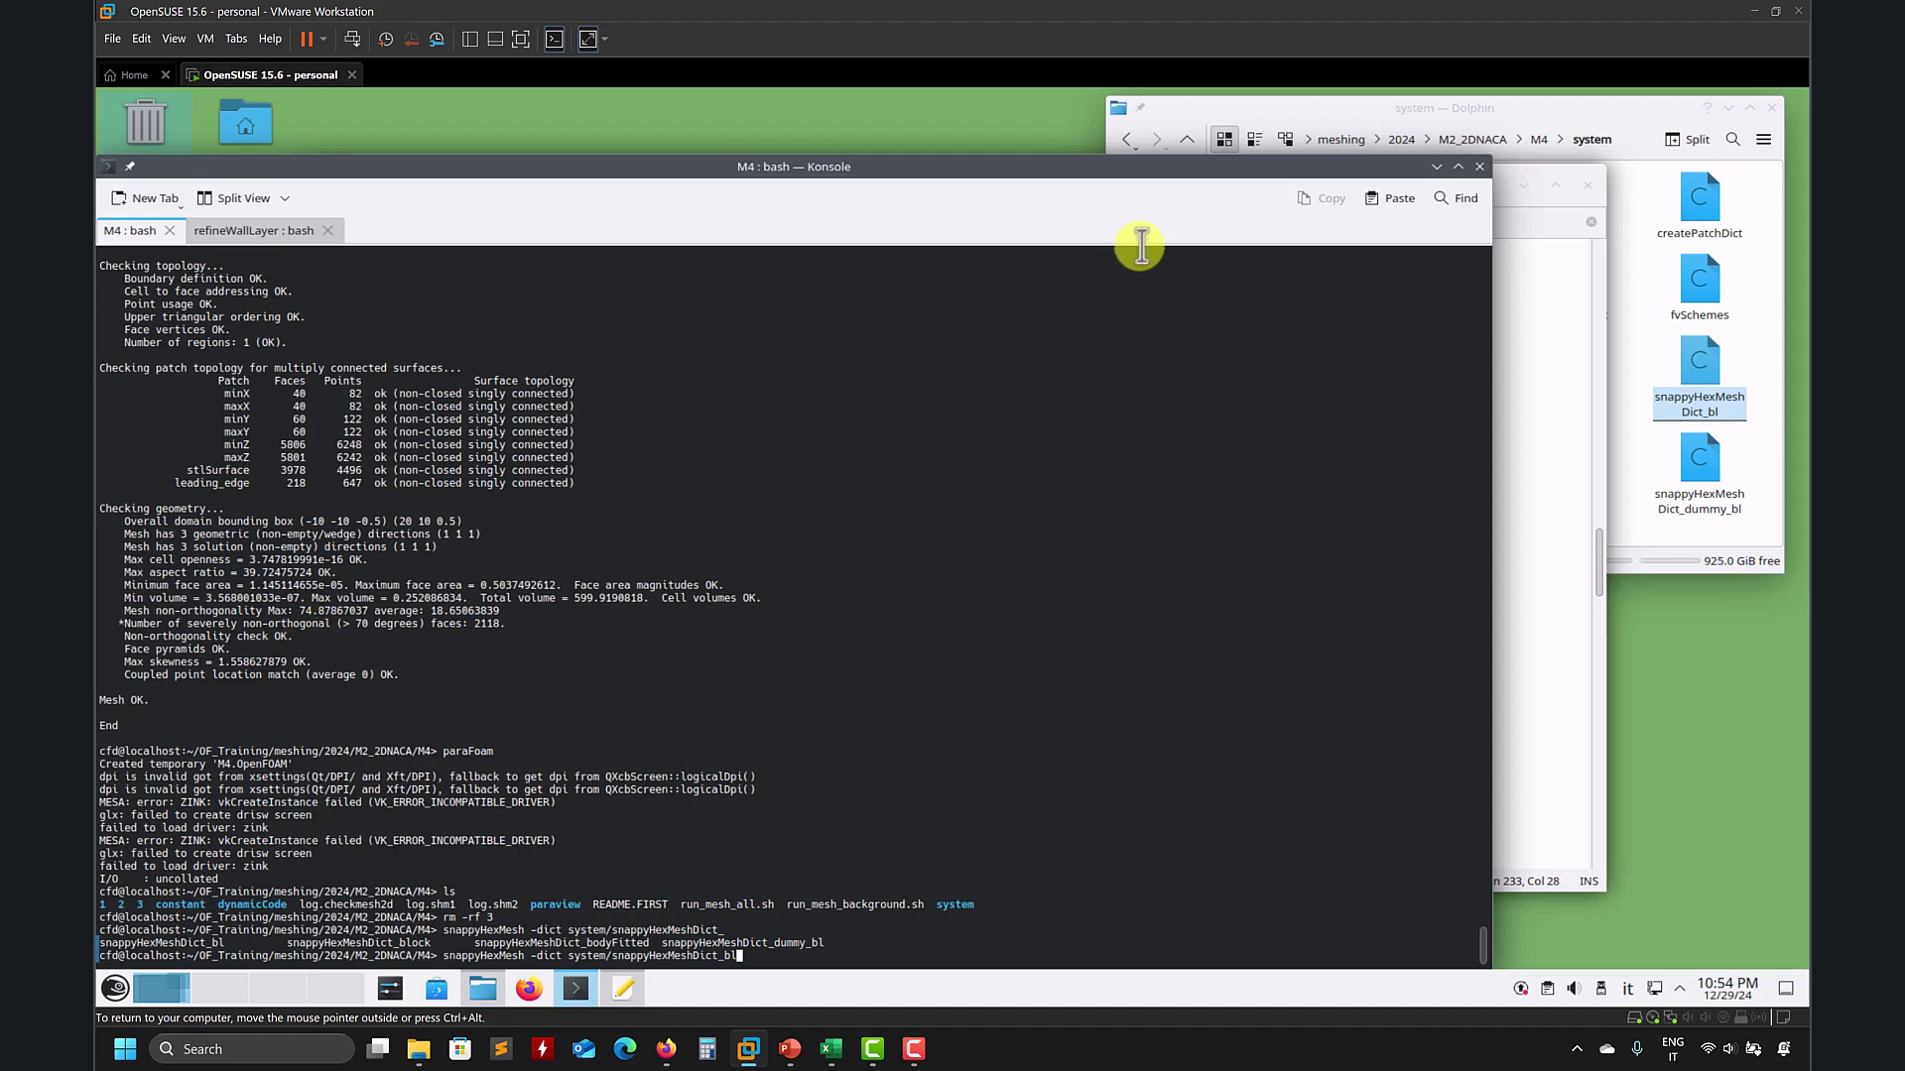
left_click(1547, 399)
scroll(757, 488, "down", 8)
scroll(757, 489, "down", 20)
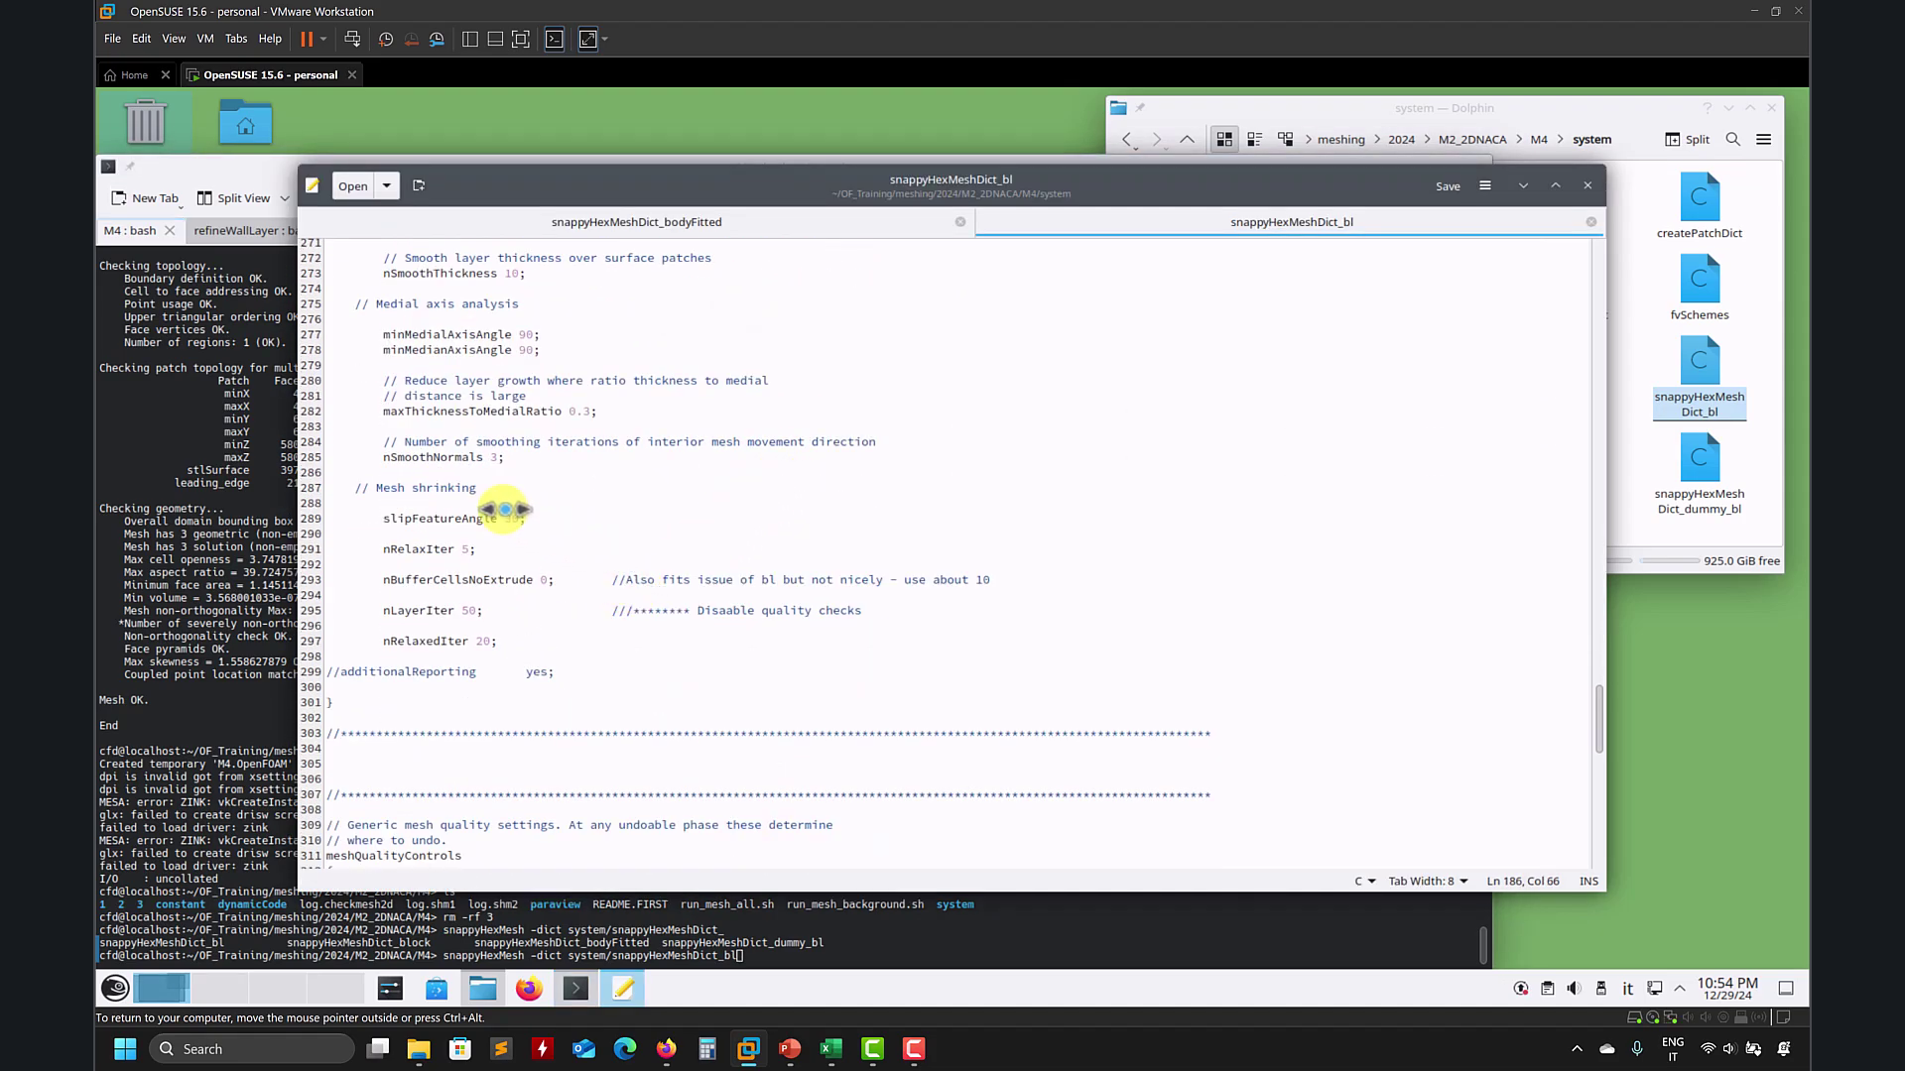
Step: Delete the time folder 3 and rerun snappyHexMesh in the terminal with system/snappyHexMeshDict_bl
left_click(196, 444)
key("Up")
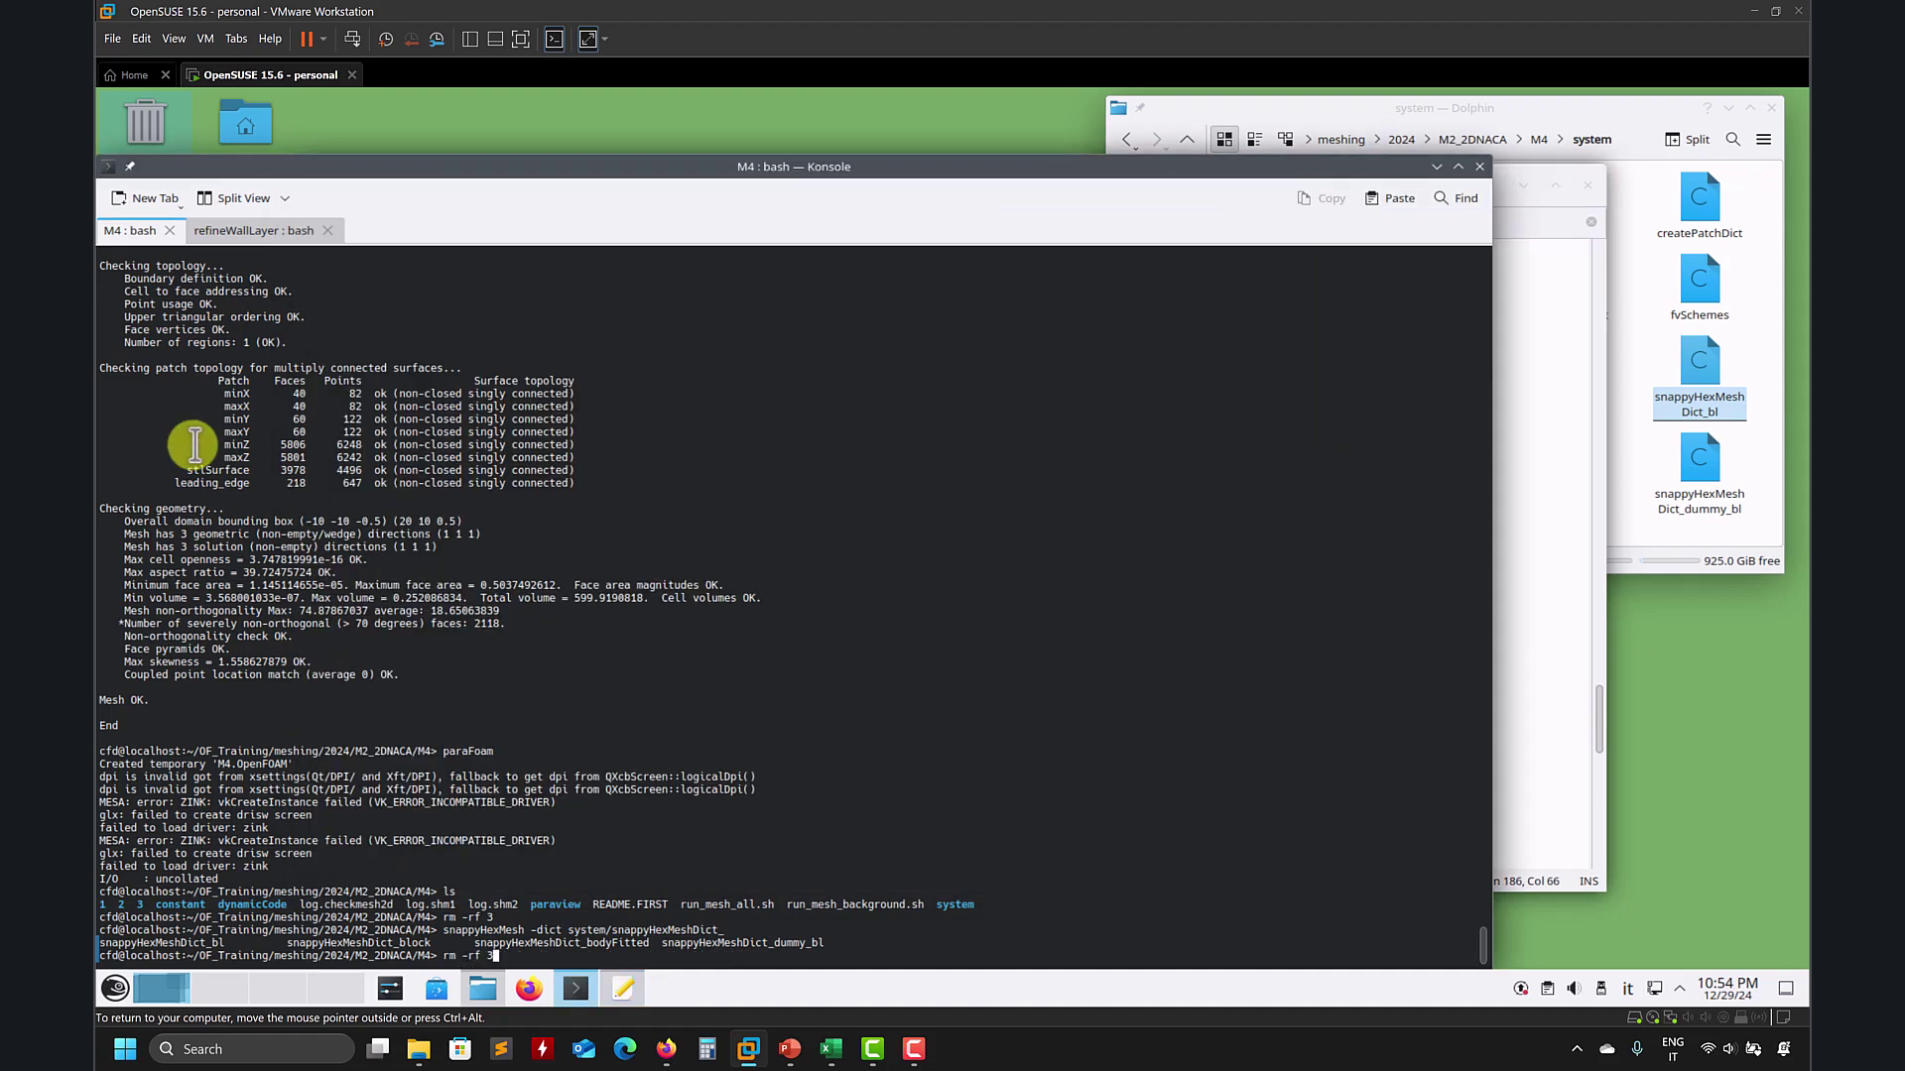
key("Return")
key("Up")
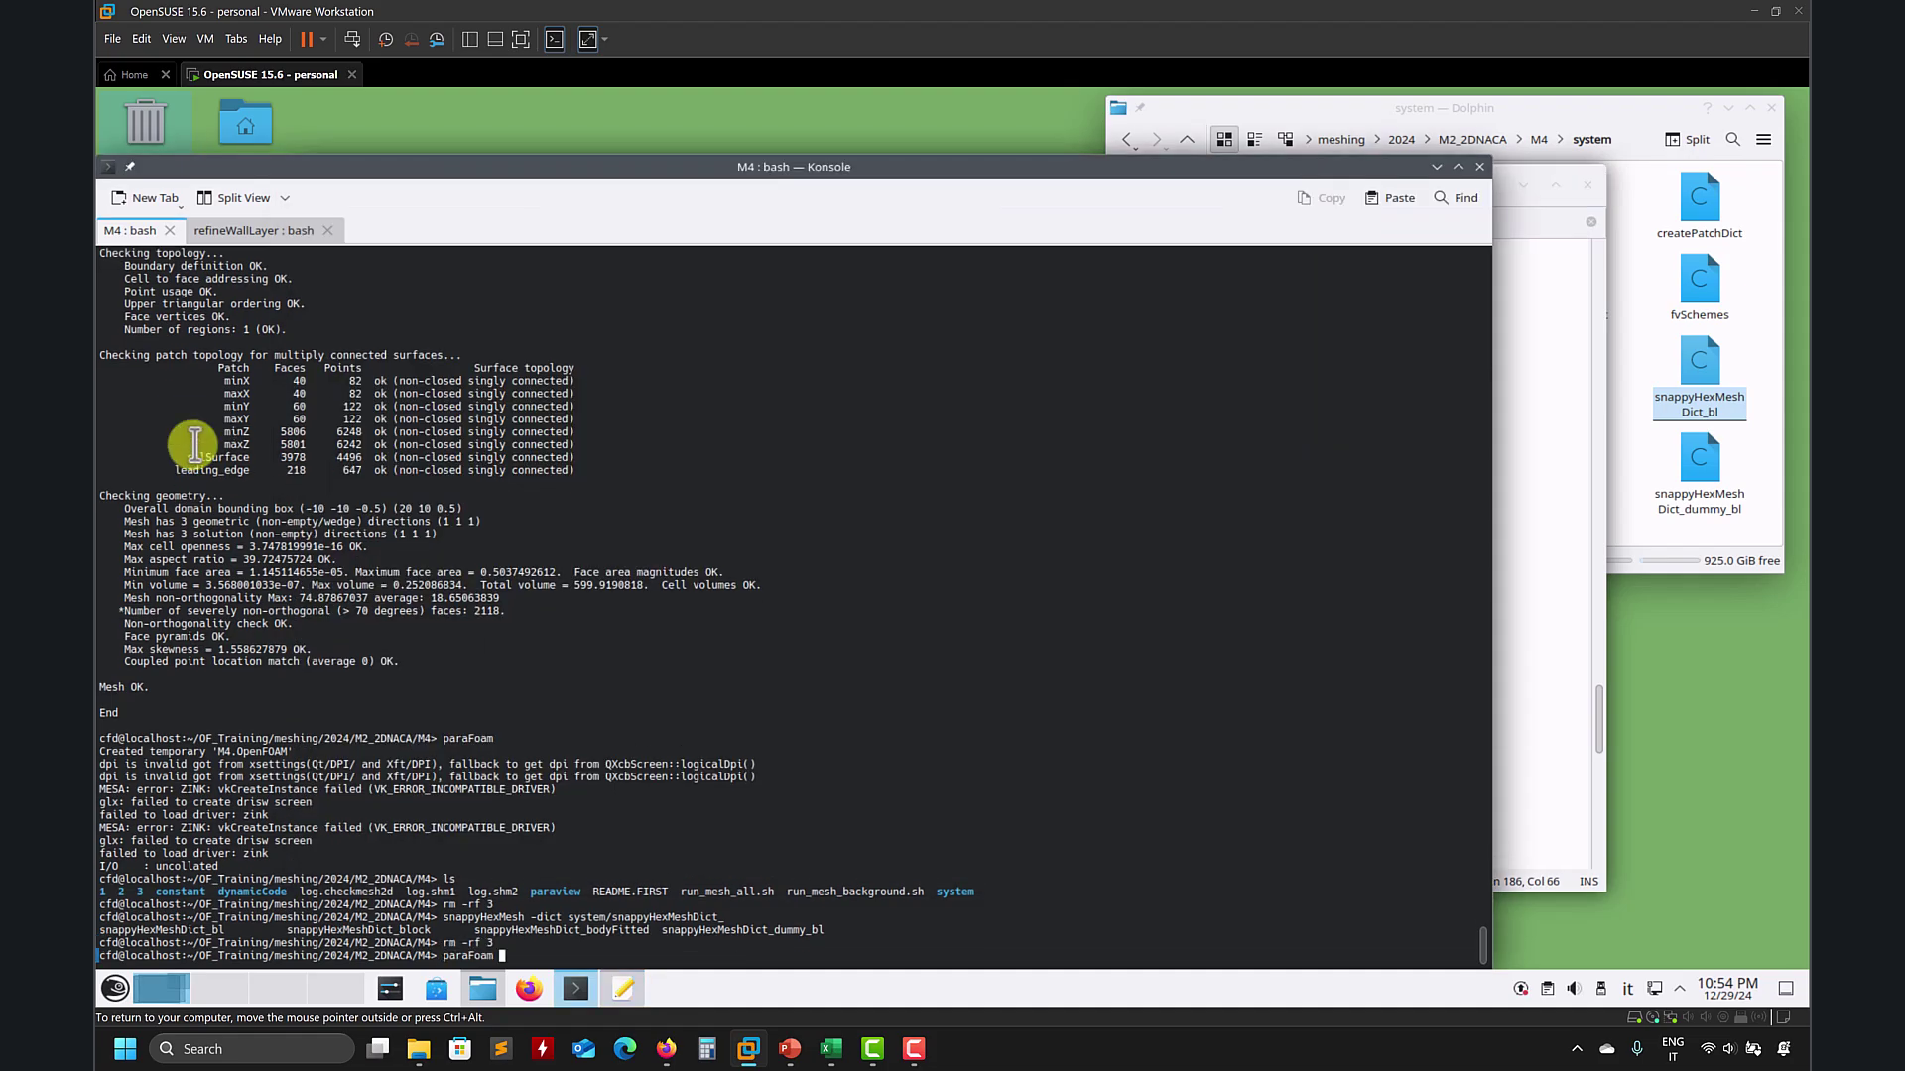
key("BackSpace")
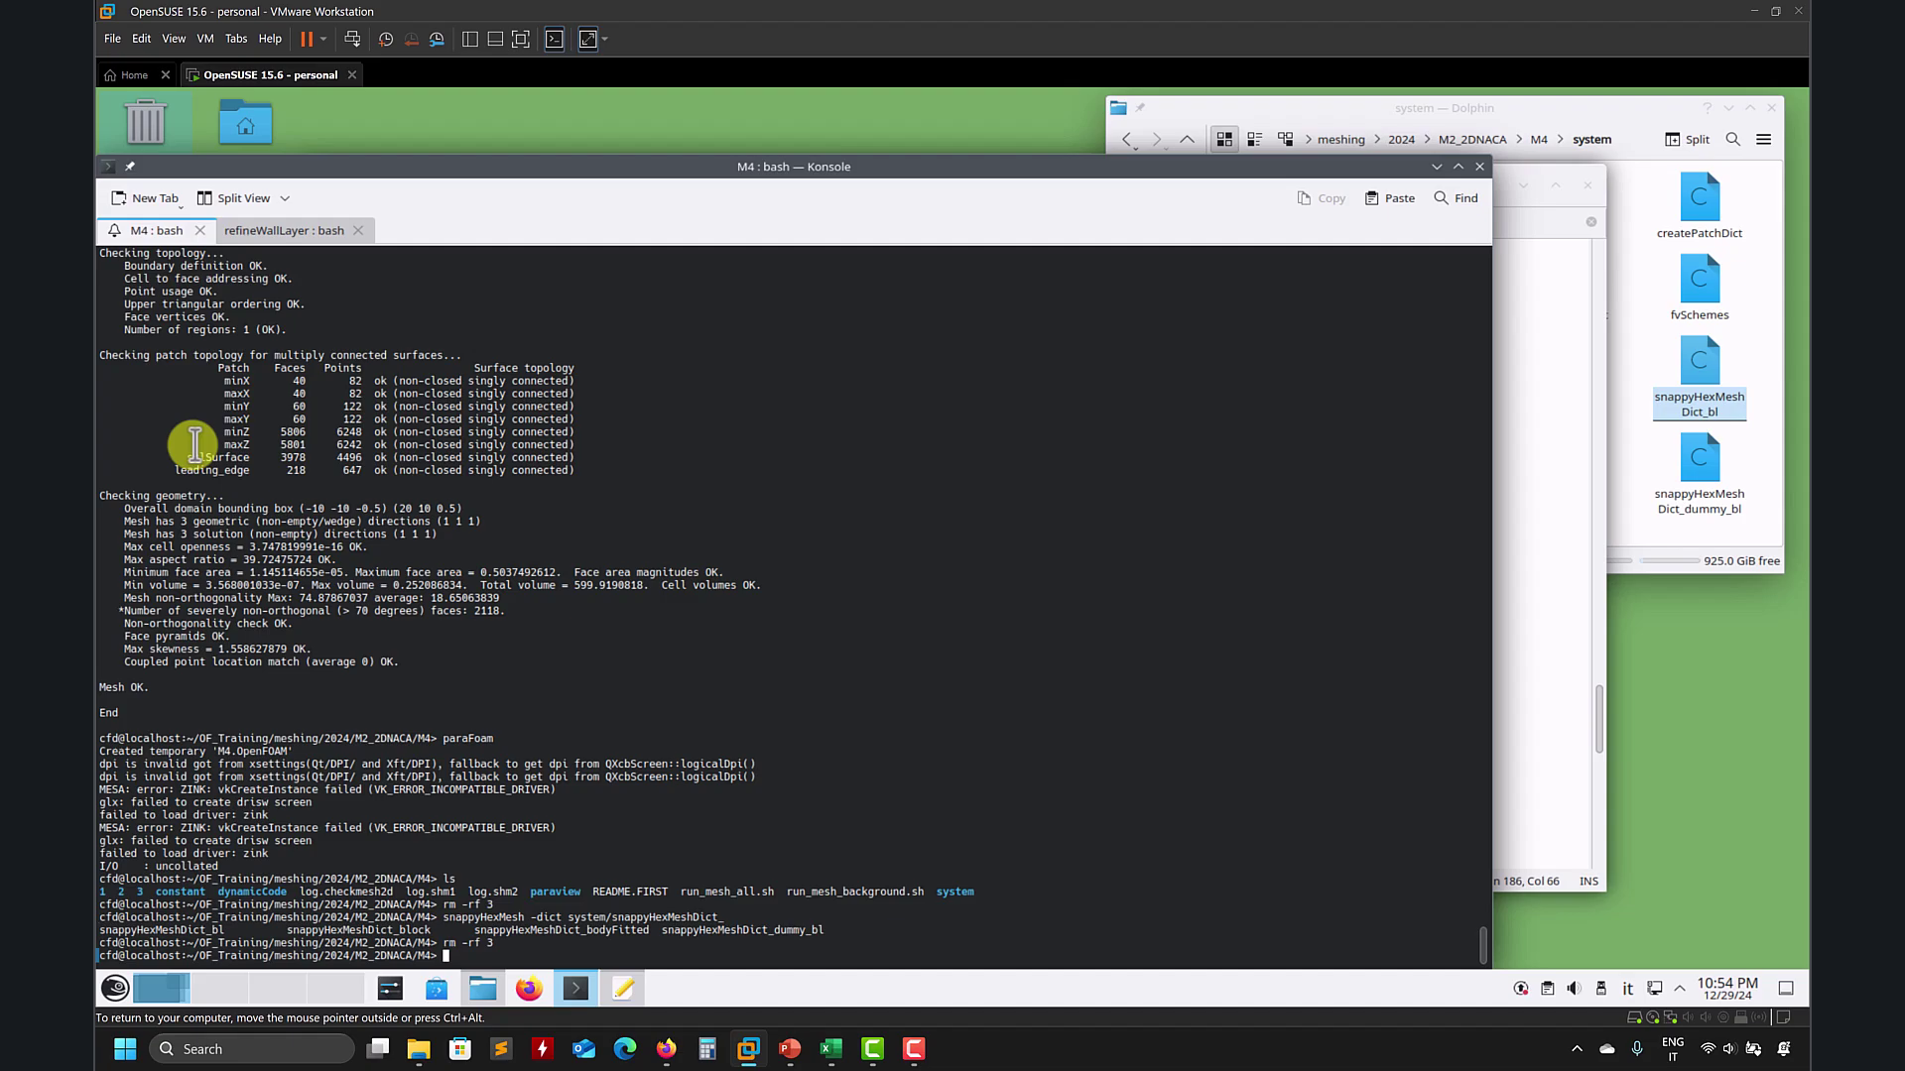
type("snappyHexMesh -dict system/")
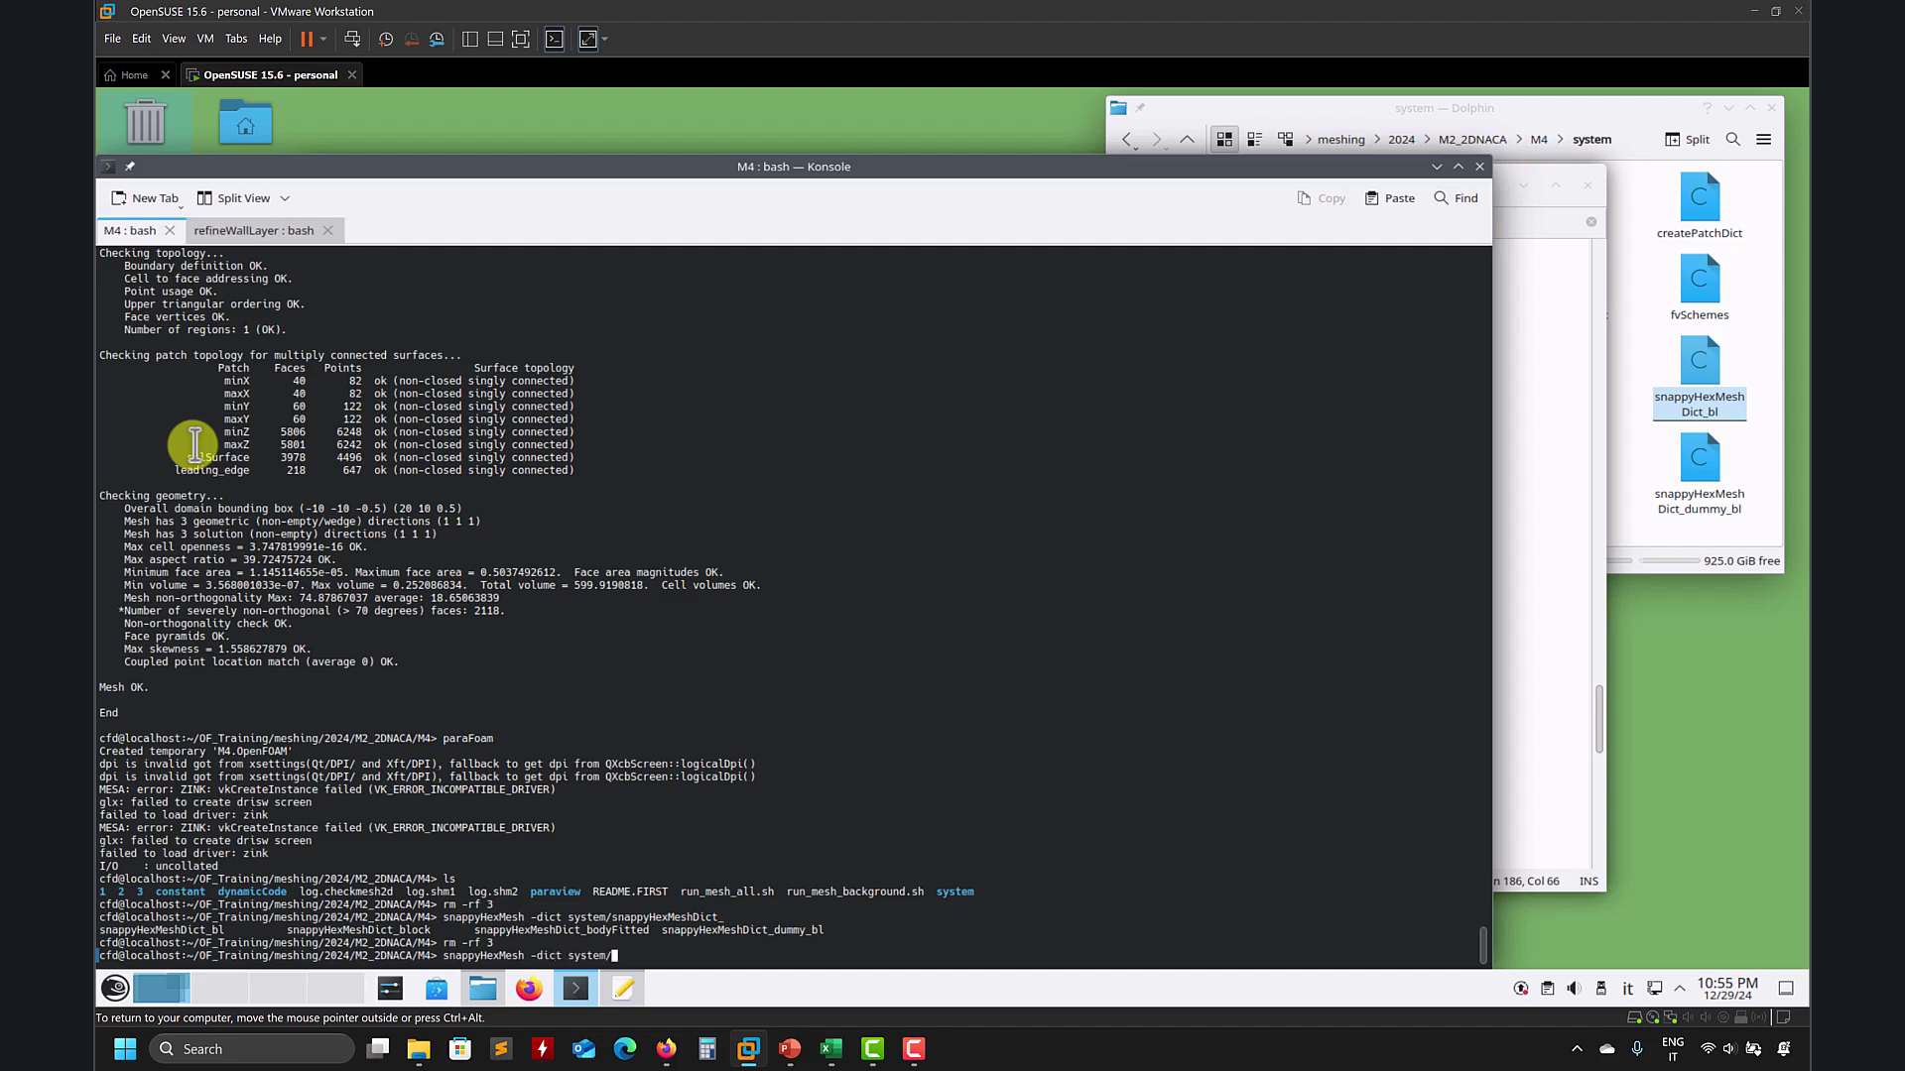
type("bl")
key("Return")
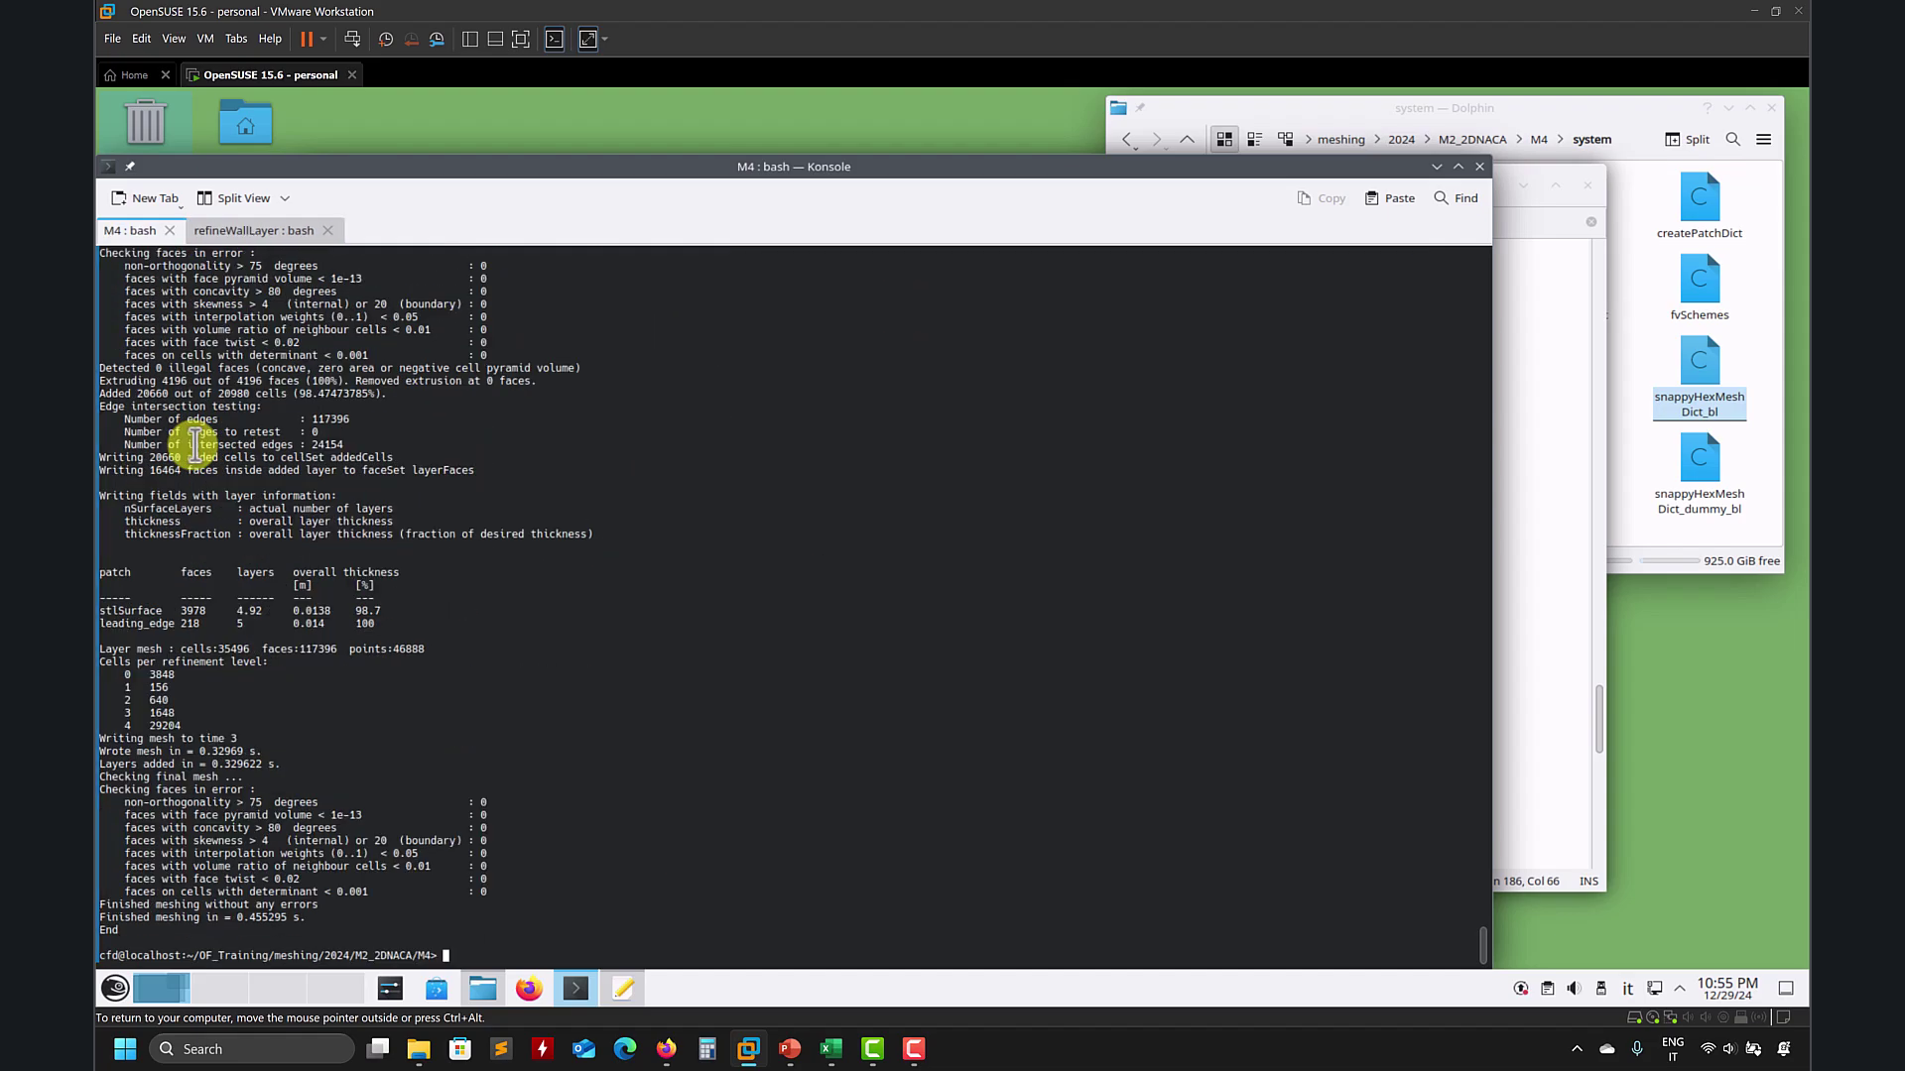
Step: Launch paraFoam, load the M4 case at time 3 and display the mesh as Surface With Edges
left_click_drag(405, 623, 100, 610)
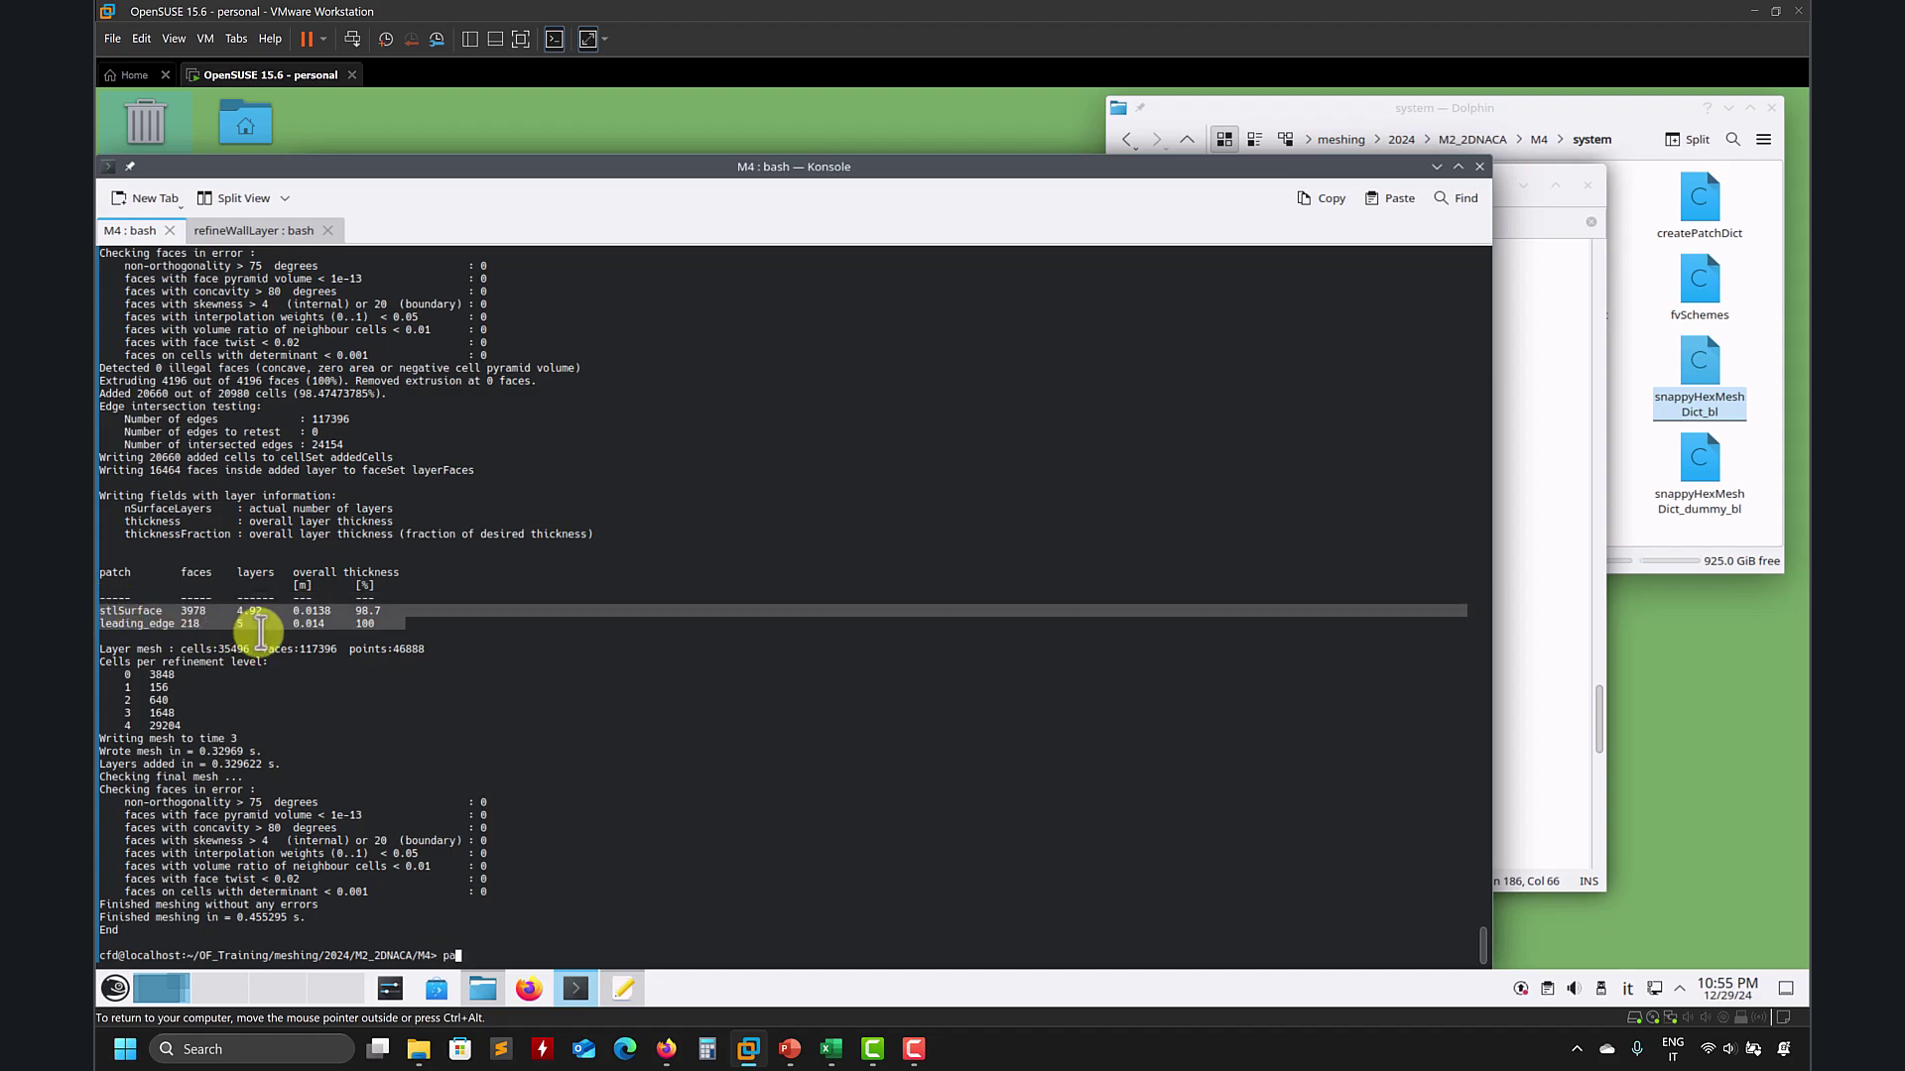
key("Return")
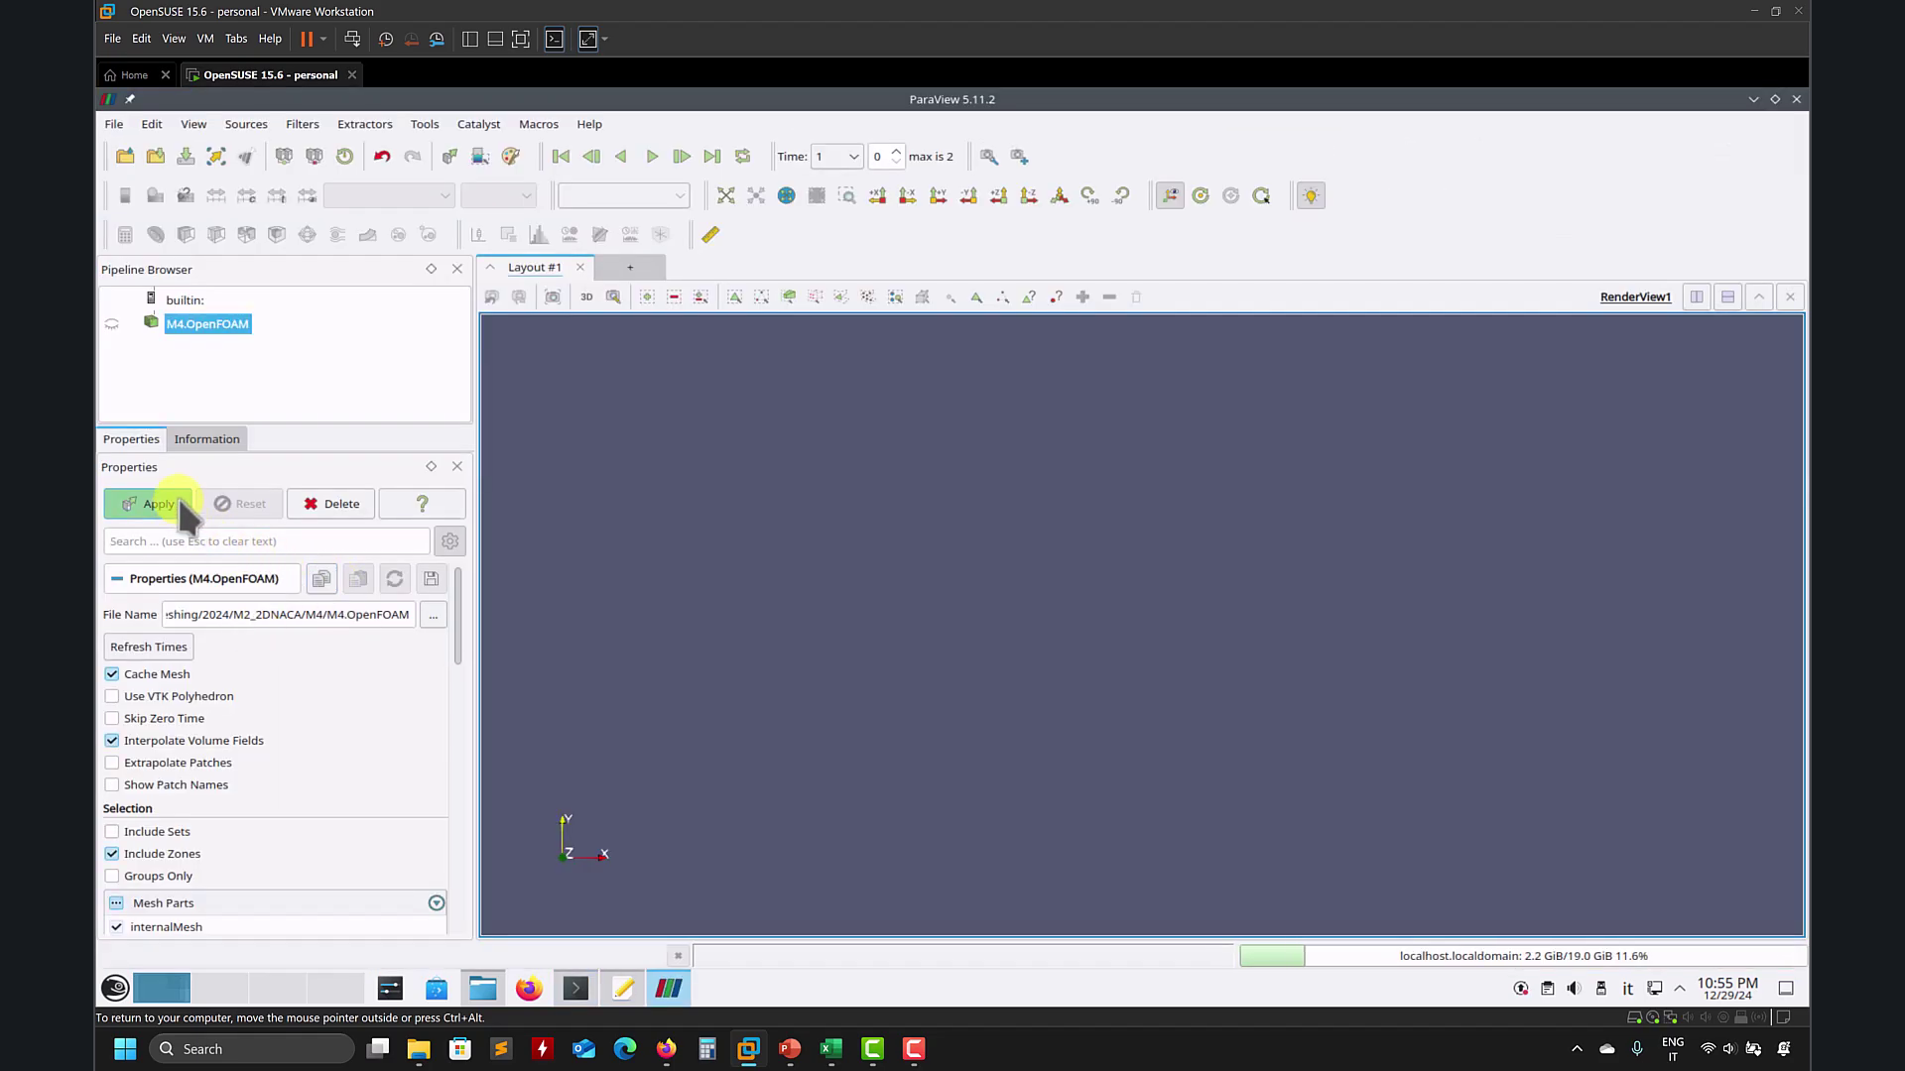
left_click(159, 504)
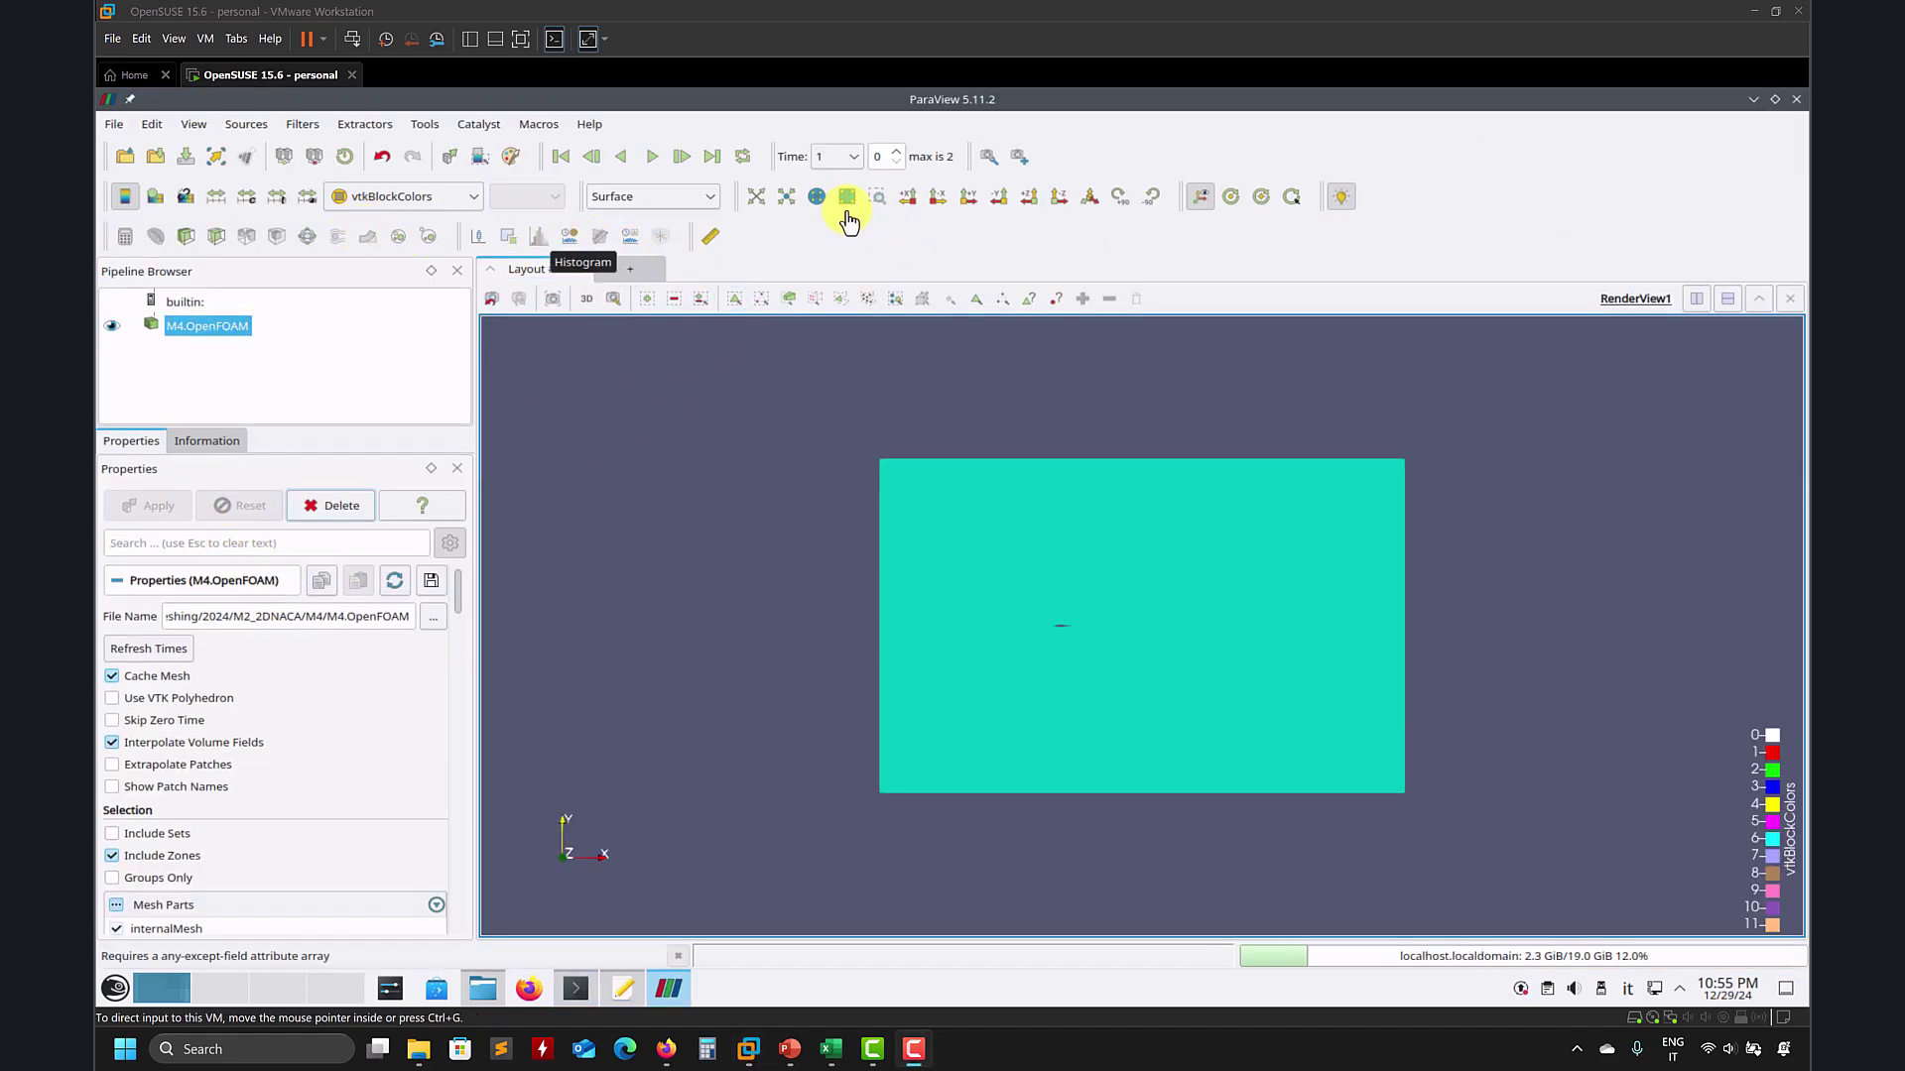
left_click(713, 155)
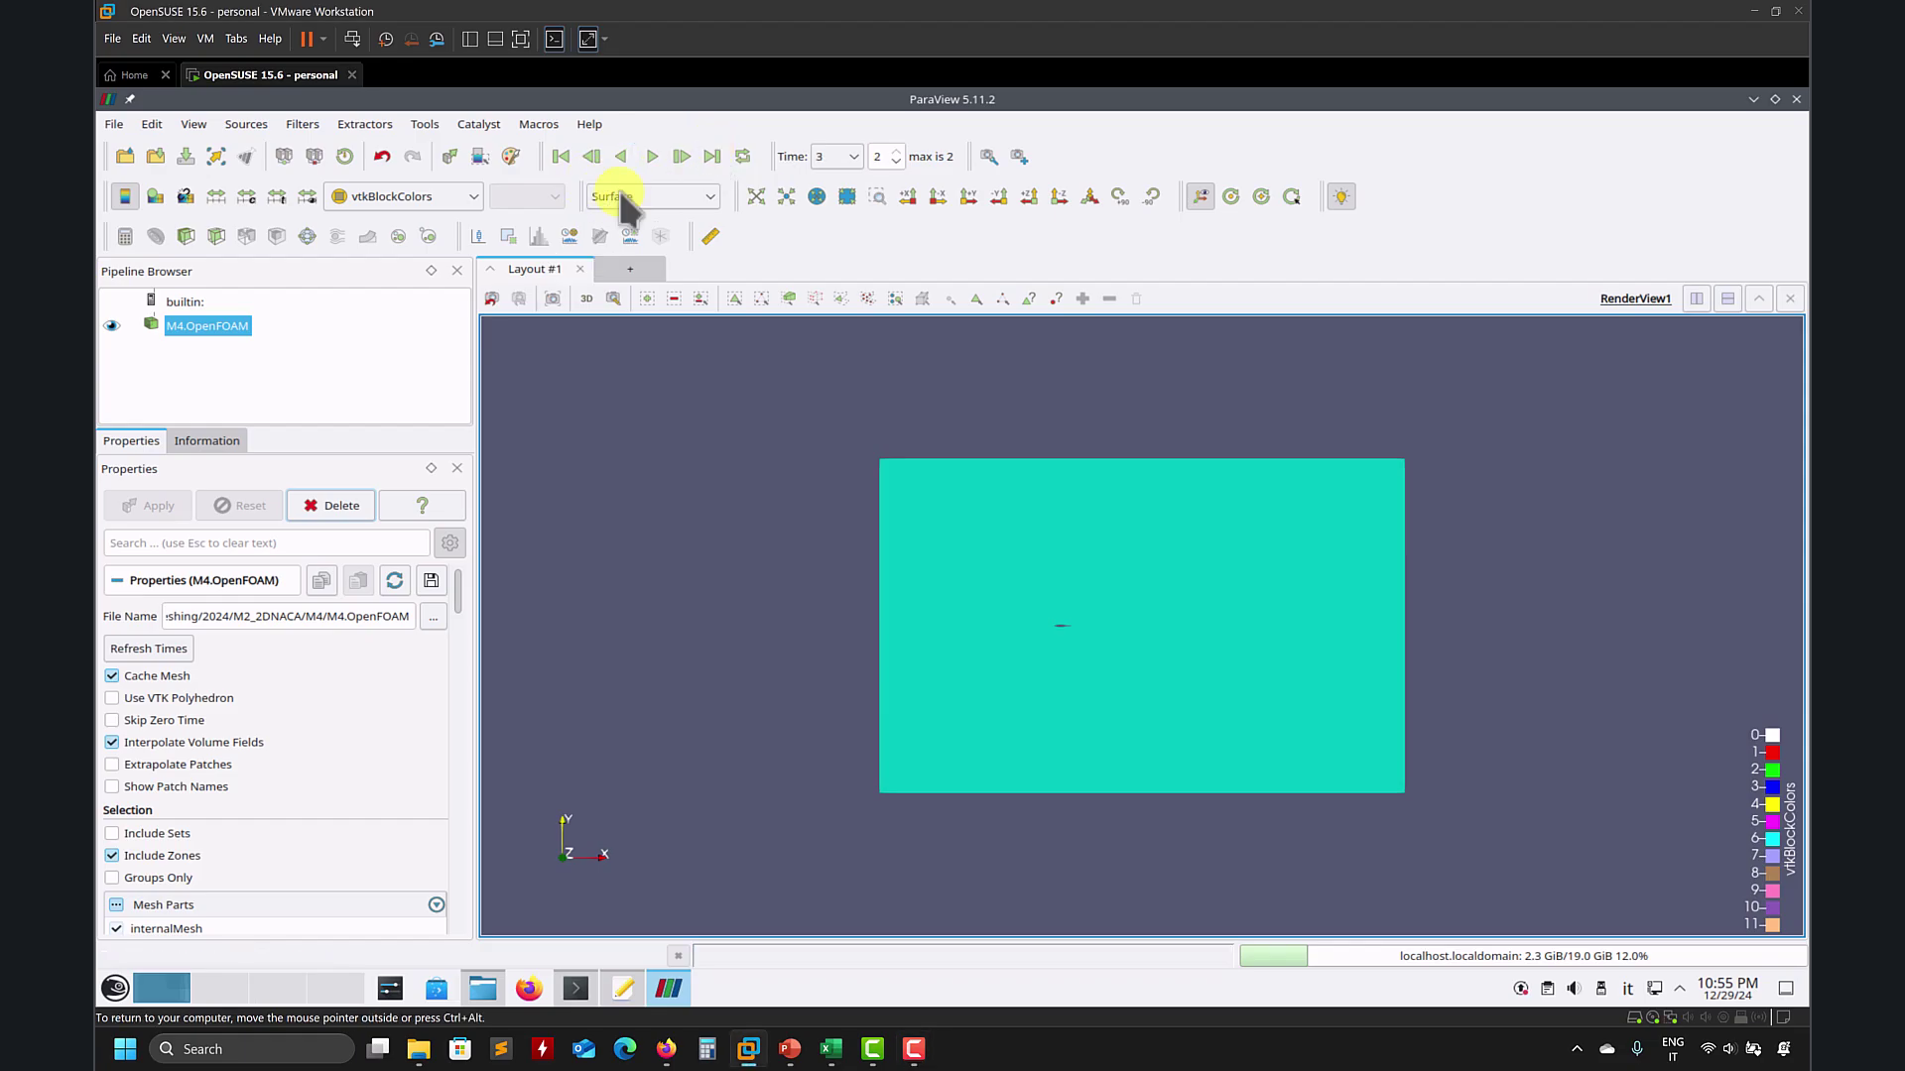
left_click(623, 196)
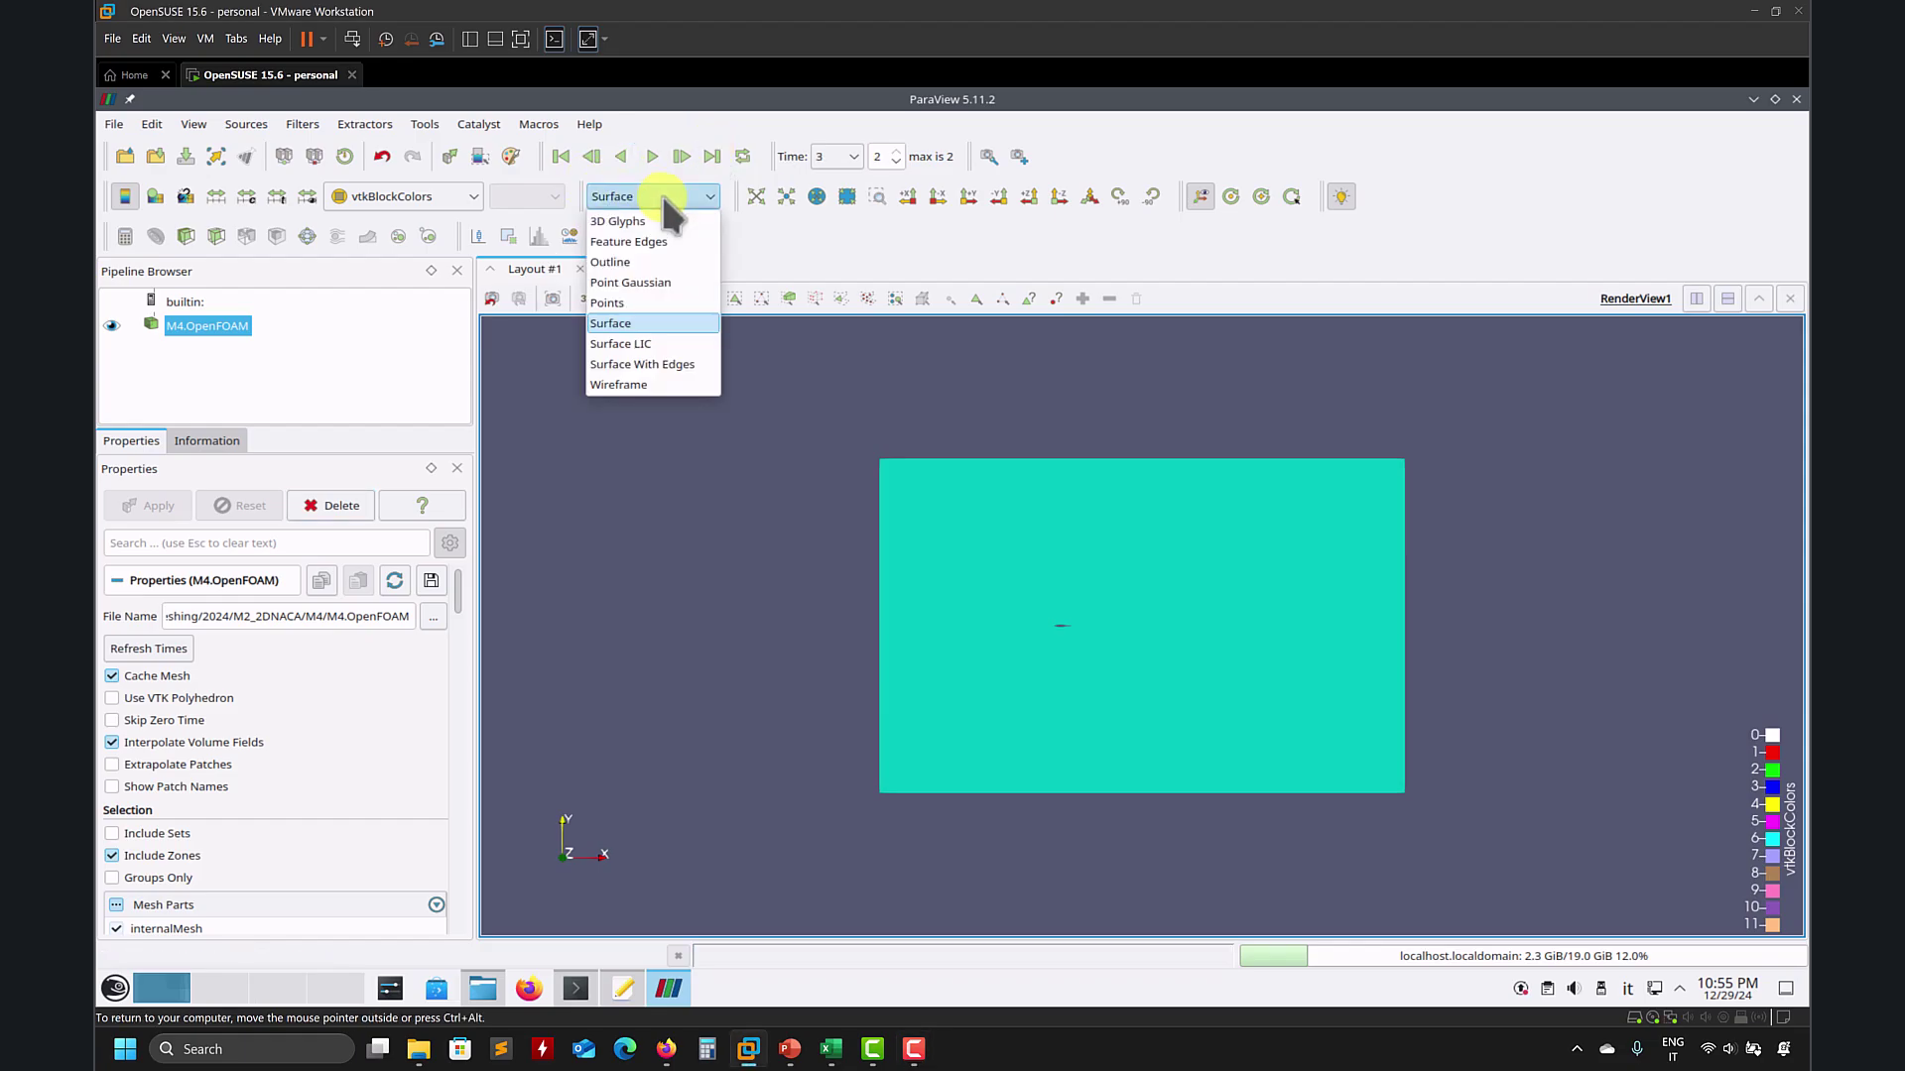
left_click(640, 349)
Step: Examine the boundary layer cells around the airfoil, close up at the leading edge and along the whole profile
scroll(952, 830, "up", 10)
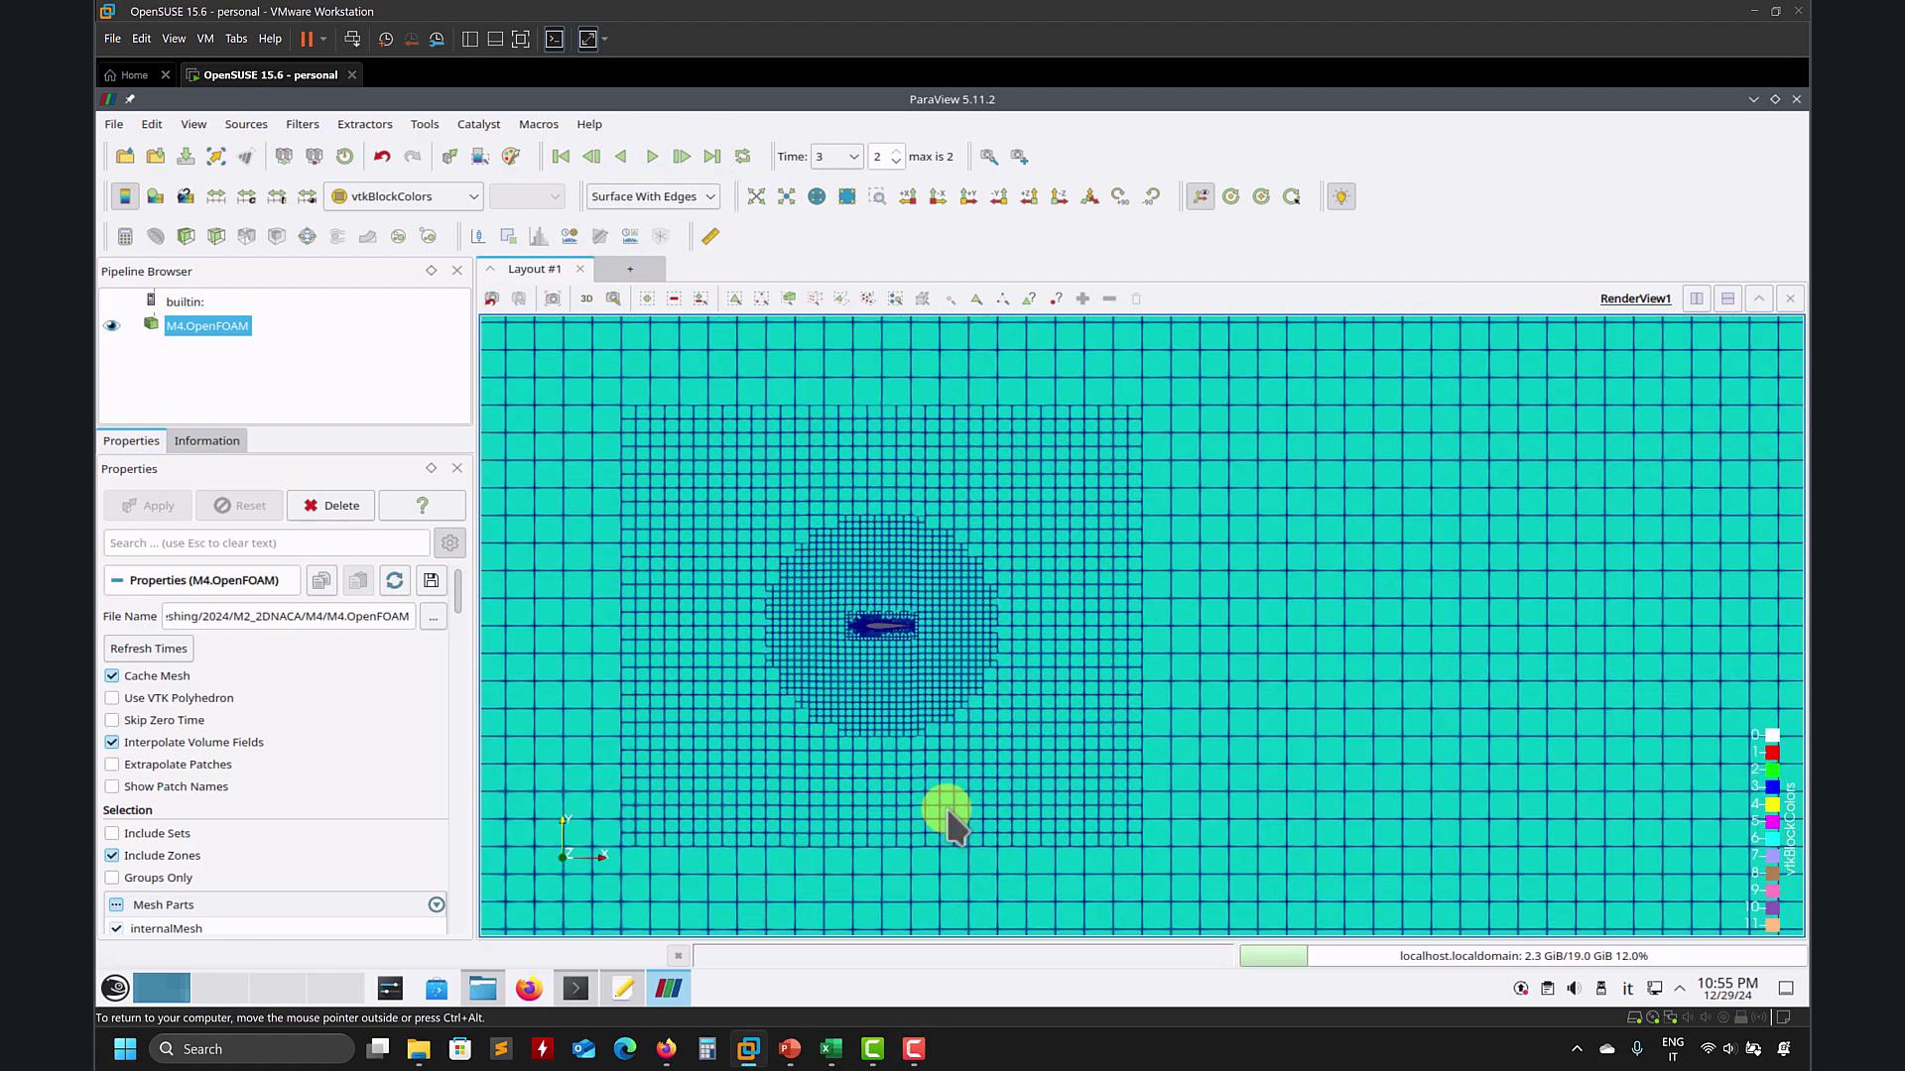
middle_click_drag(837, 681, 1174, 681)
scroll(1068, 669, "up", 5)
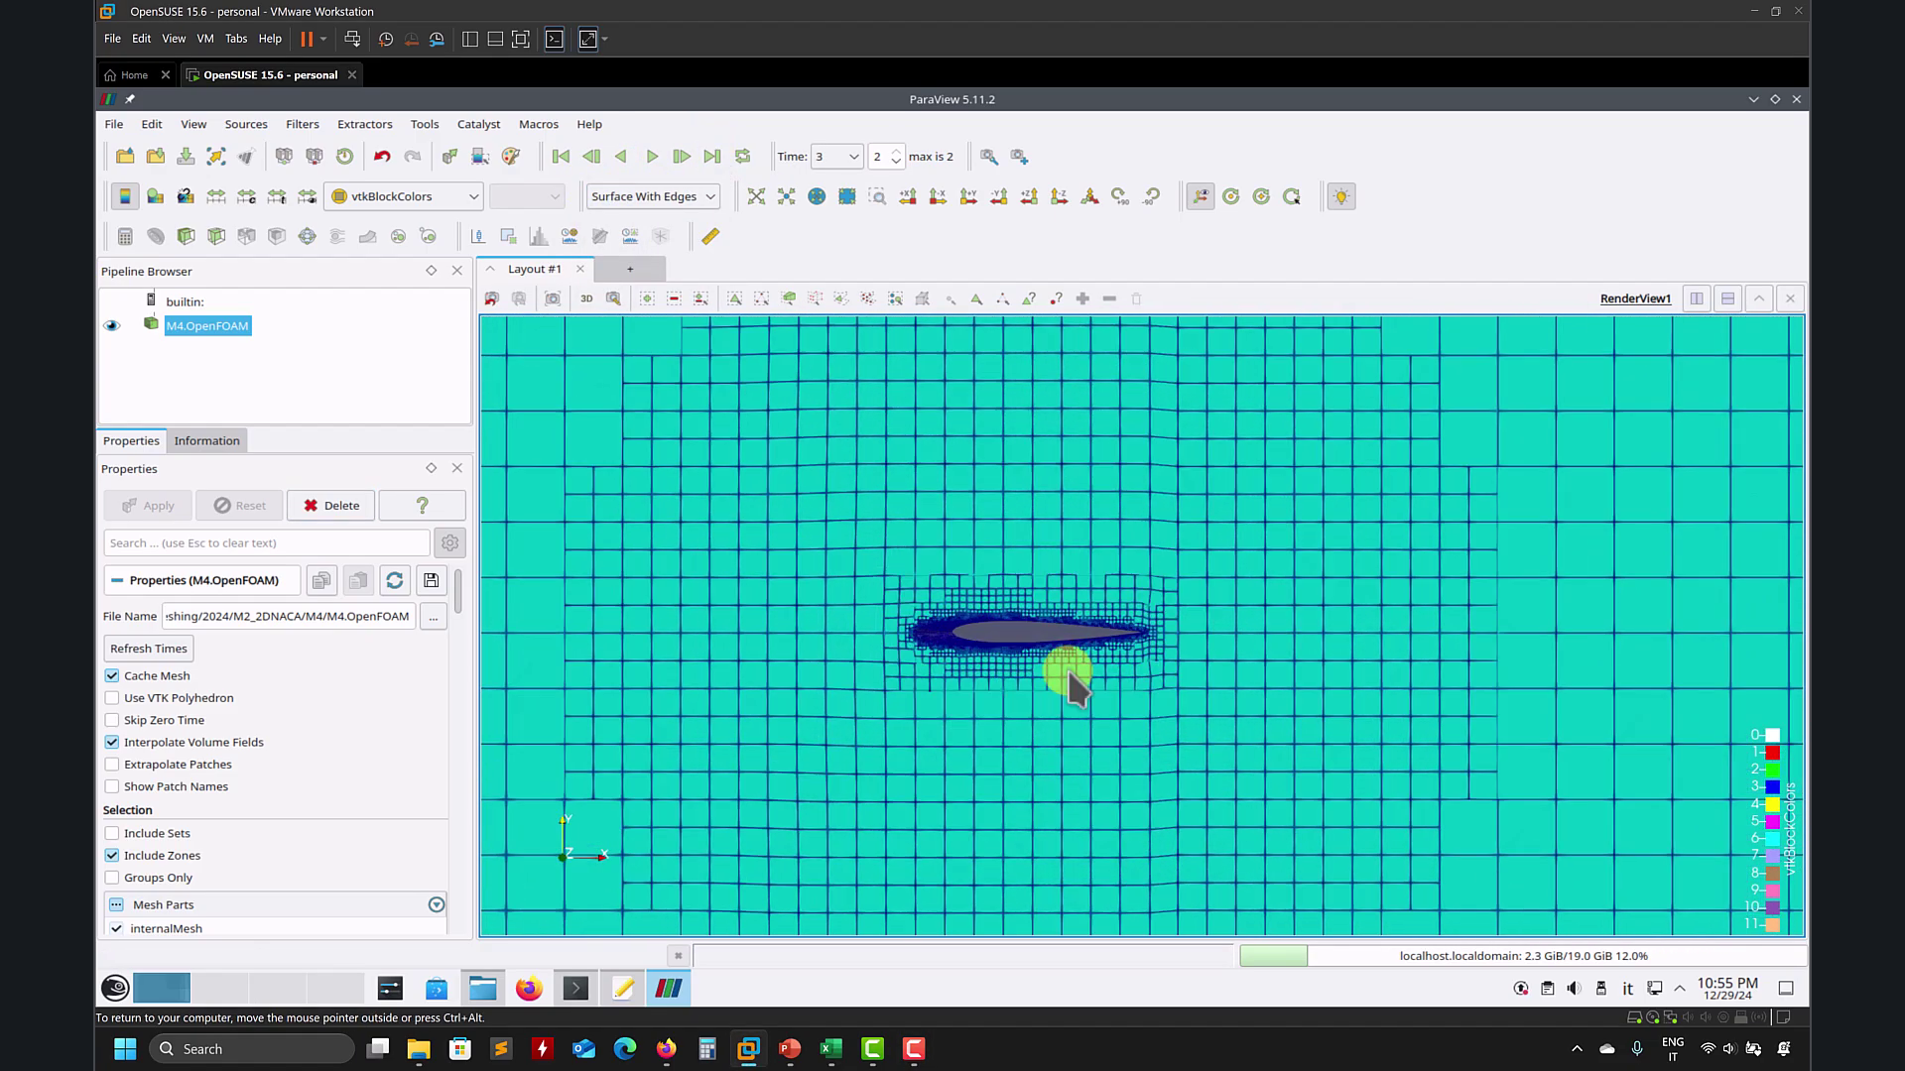
scroll(1067, 669, "up", 5)
left_click_drag(969, 659, 844, 702)
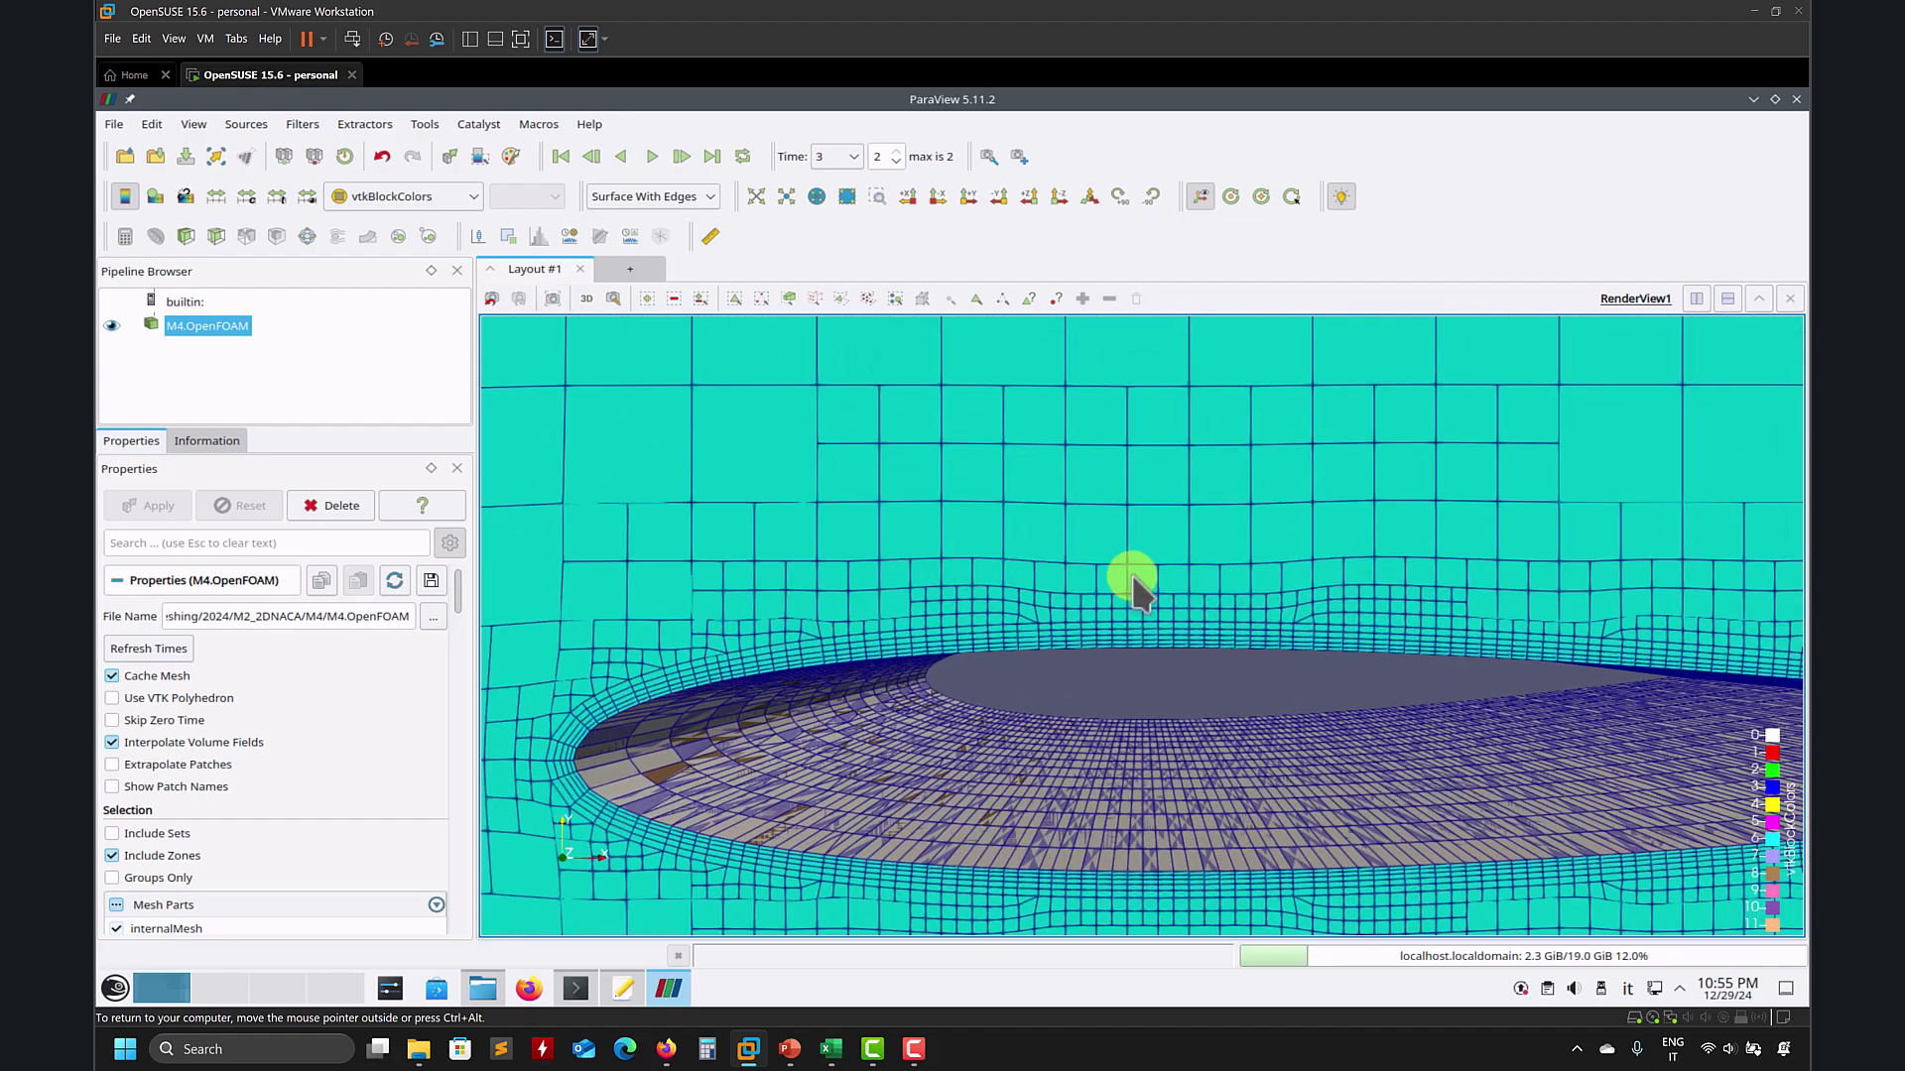
left_click_drag(1162, 853, 1140, 689)
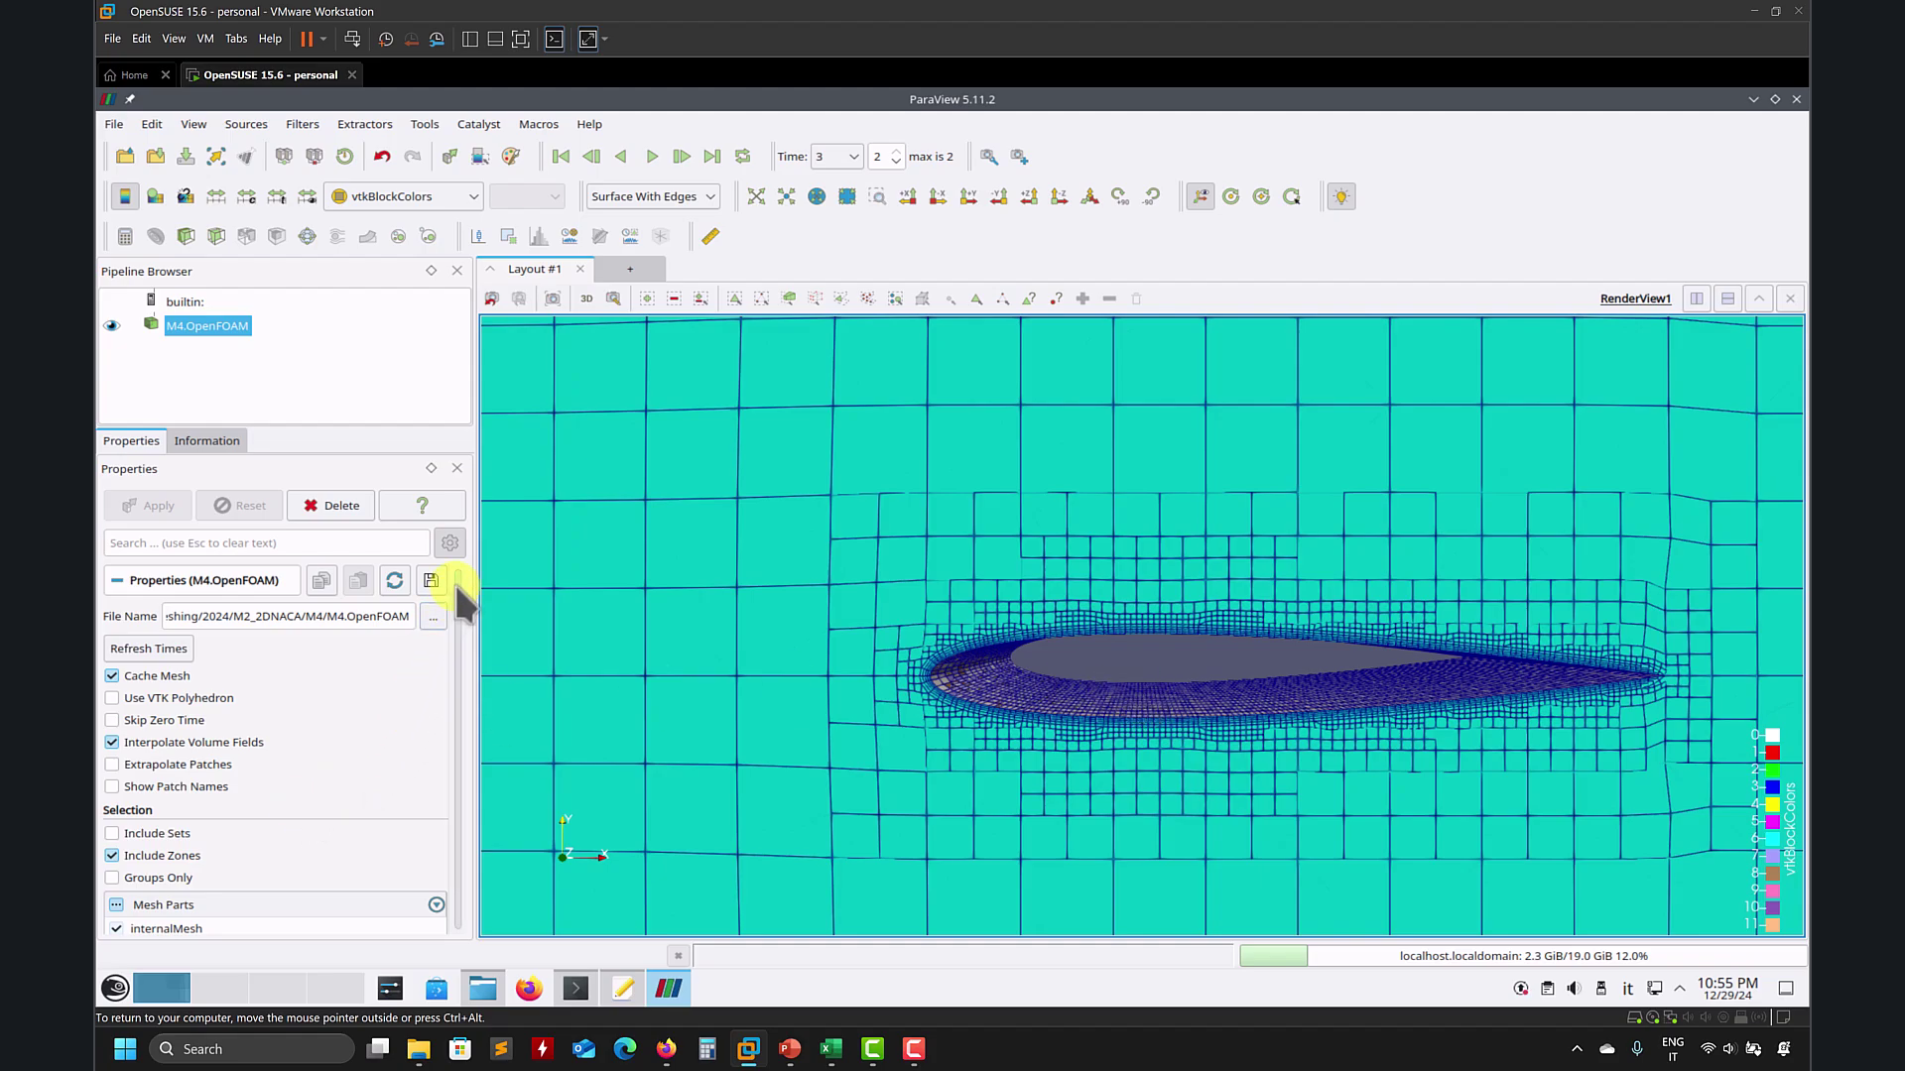
Step: Limit the loaded mesh parts to the leading_edge and stlSurface wall patches
left_click_drag(457, 595, 459, 640)
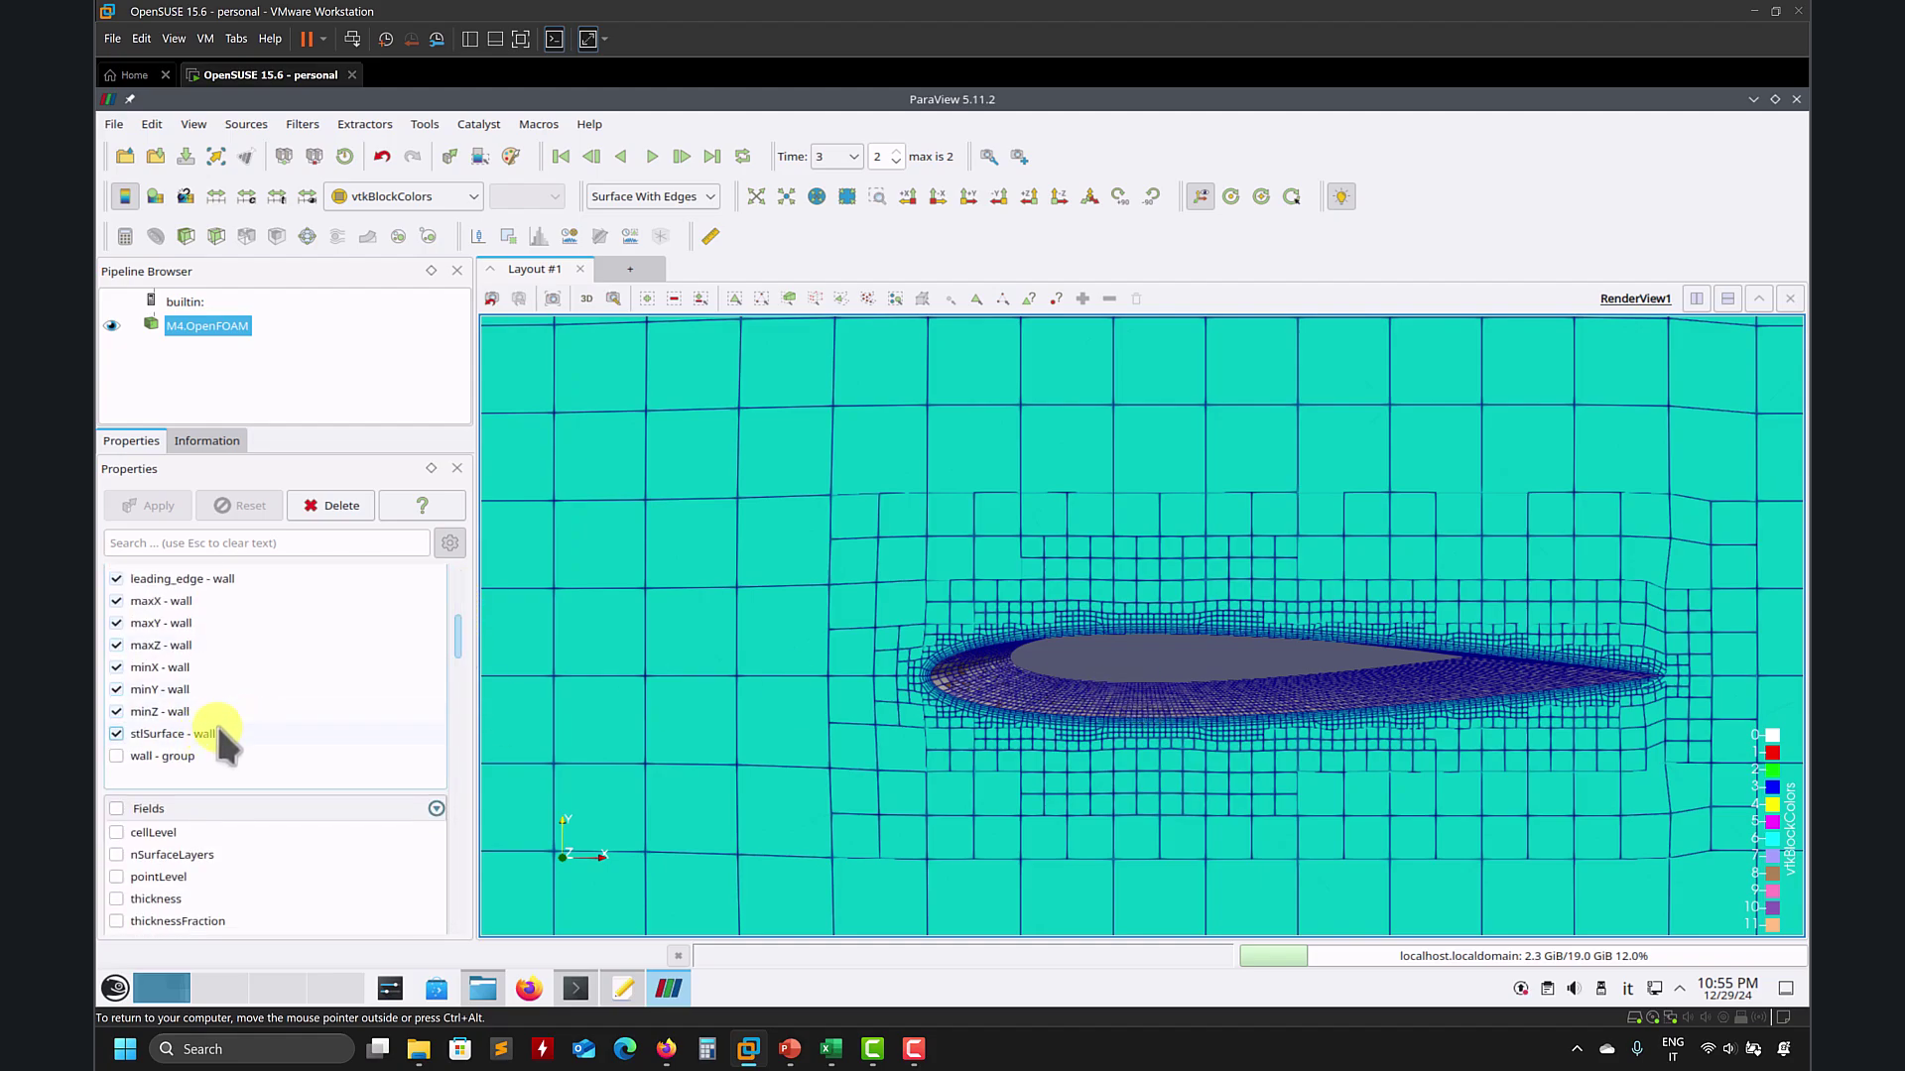
scroll(458, 635, "up", 2)
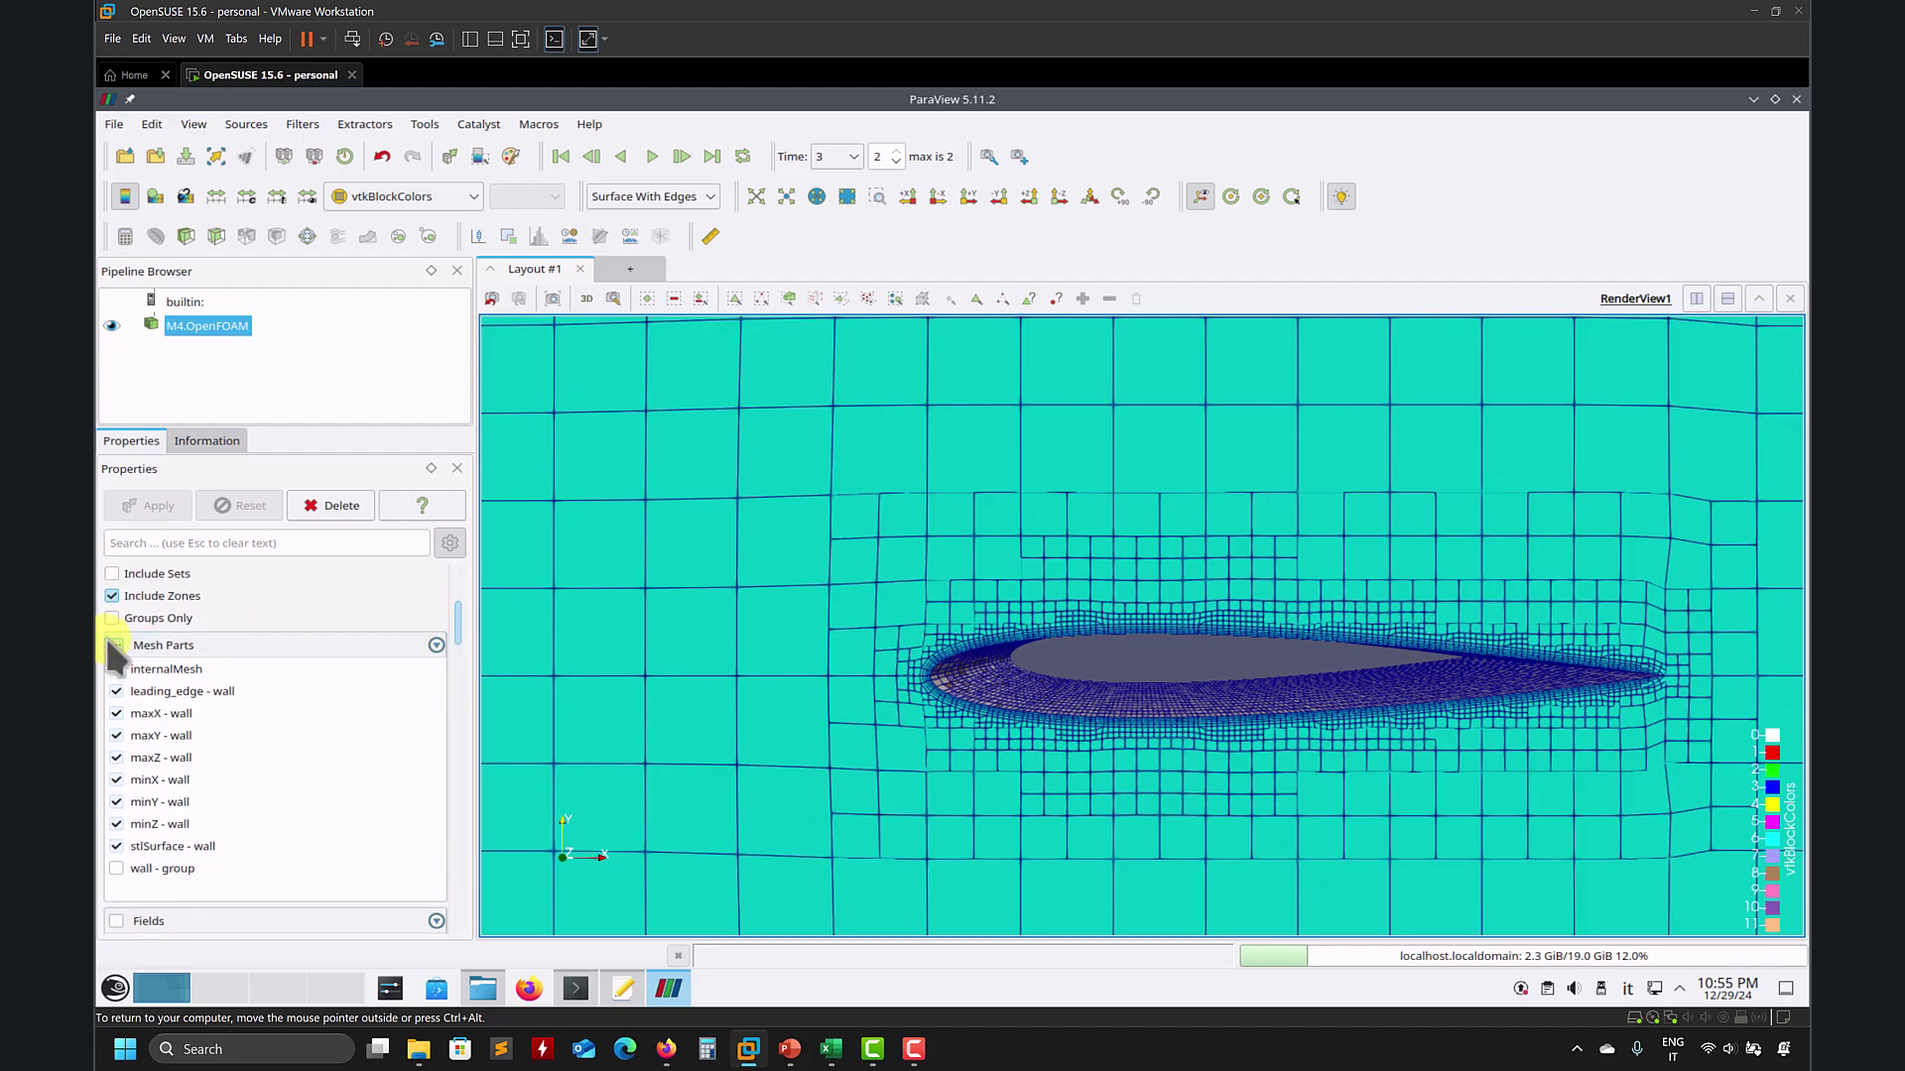
left_click(116, 646)
left_click(116, 691)
left_click(116, 846)
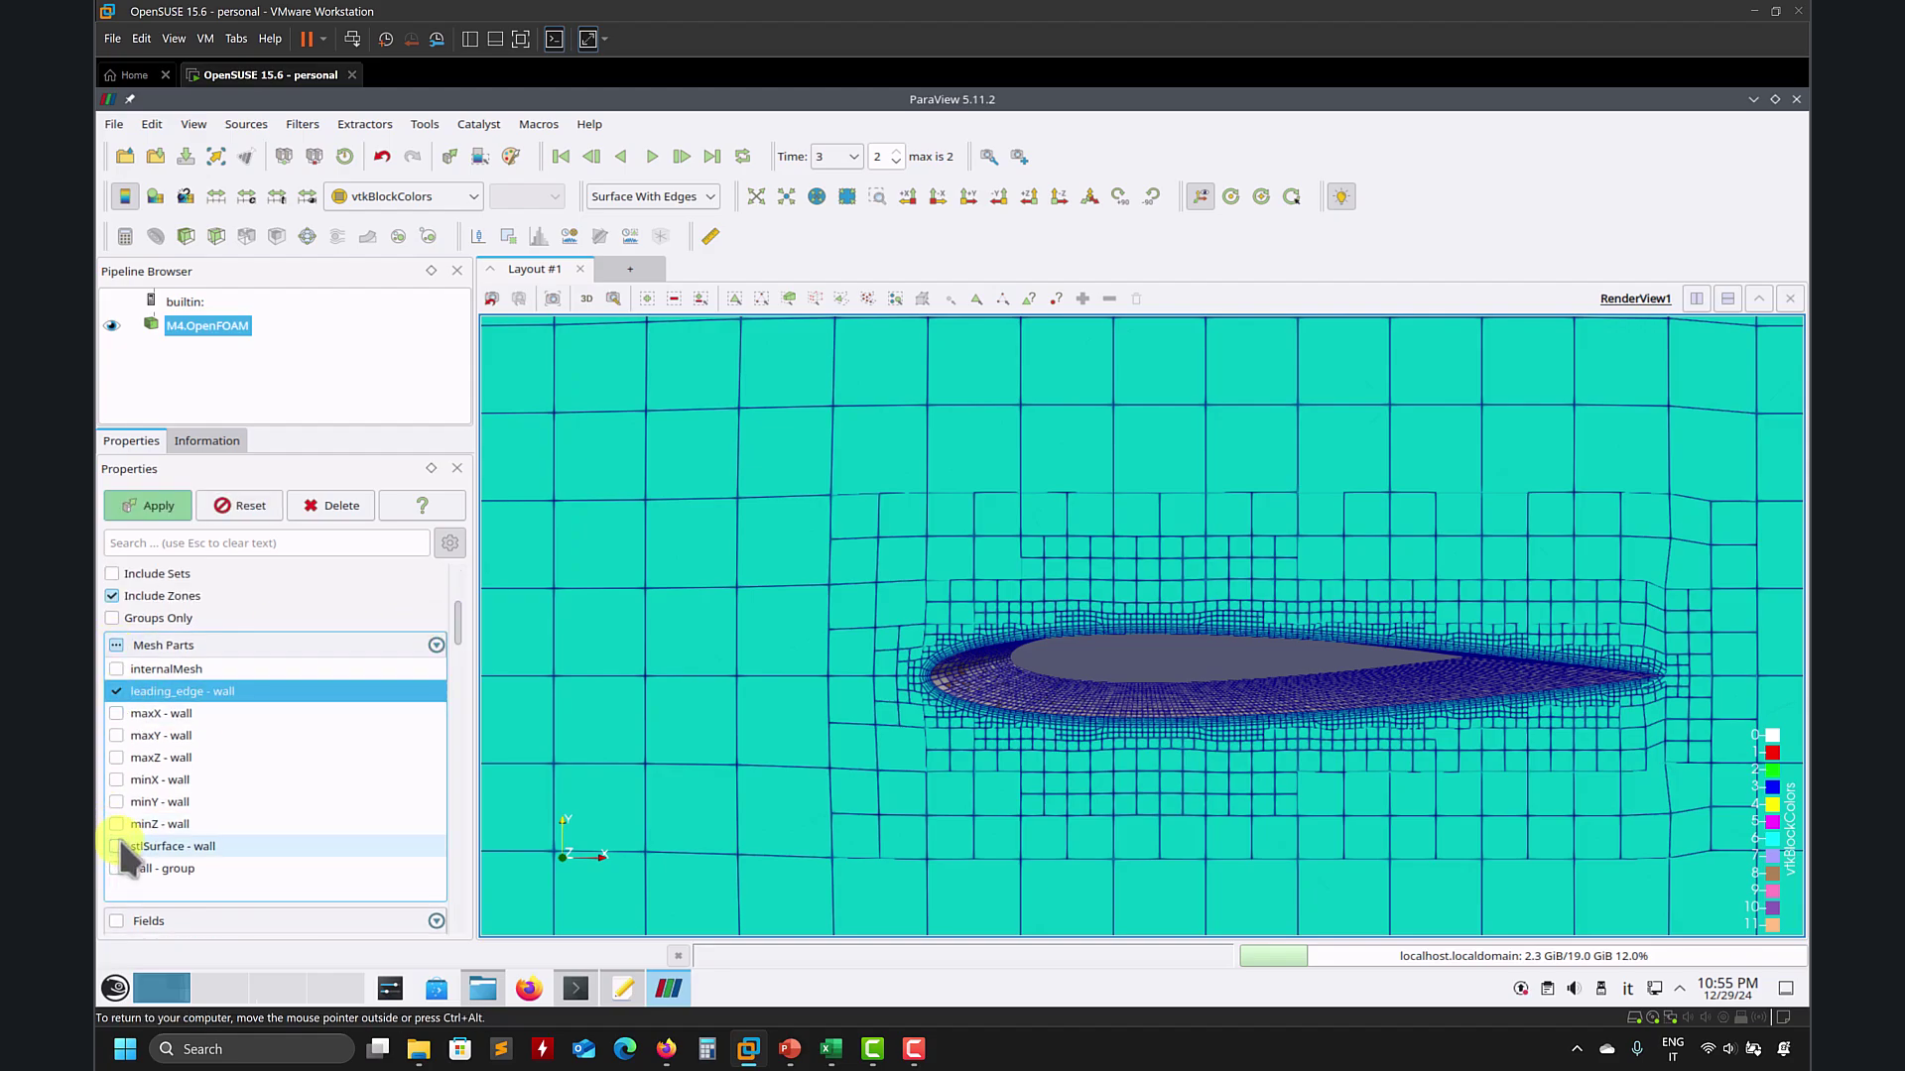
left_click(149, 506)
Step: Examine how leading_edge and stlSurface faces are distributed on the airfoil nose, and close ParaView
left_click_drag(757, 631, 1227, 744)
scroll(1227, 744, "up", 10)
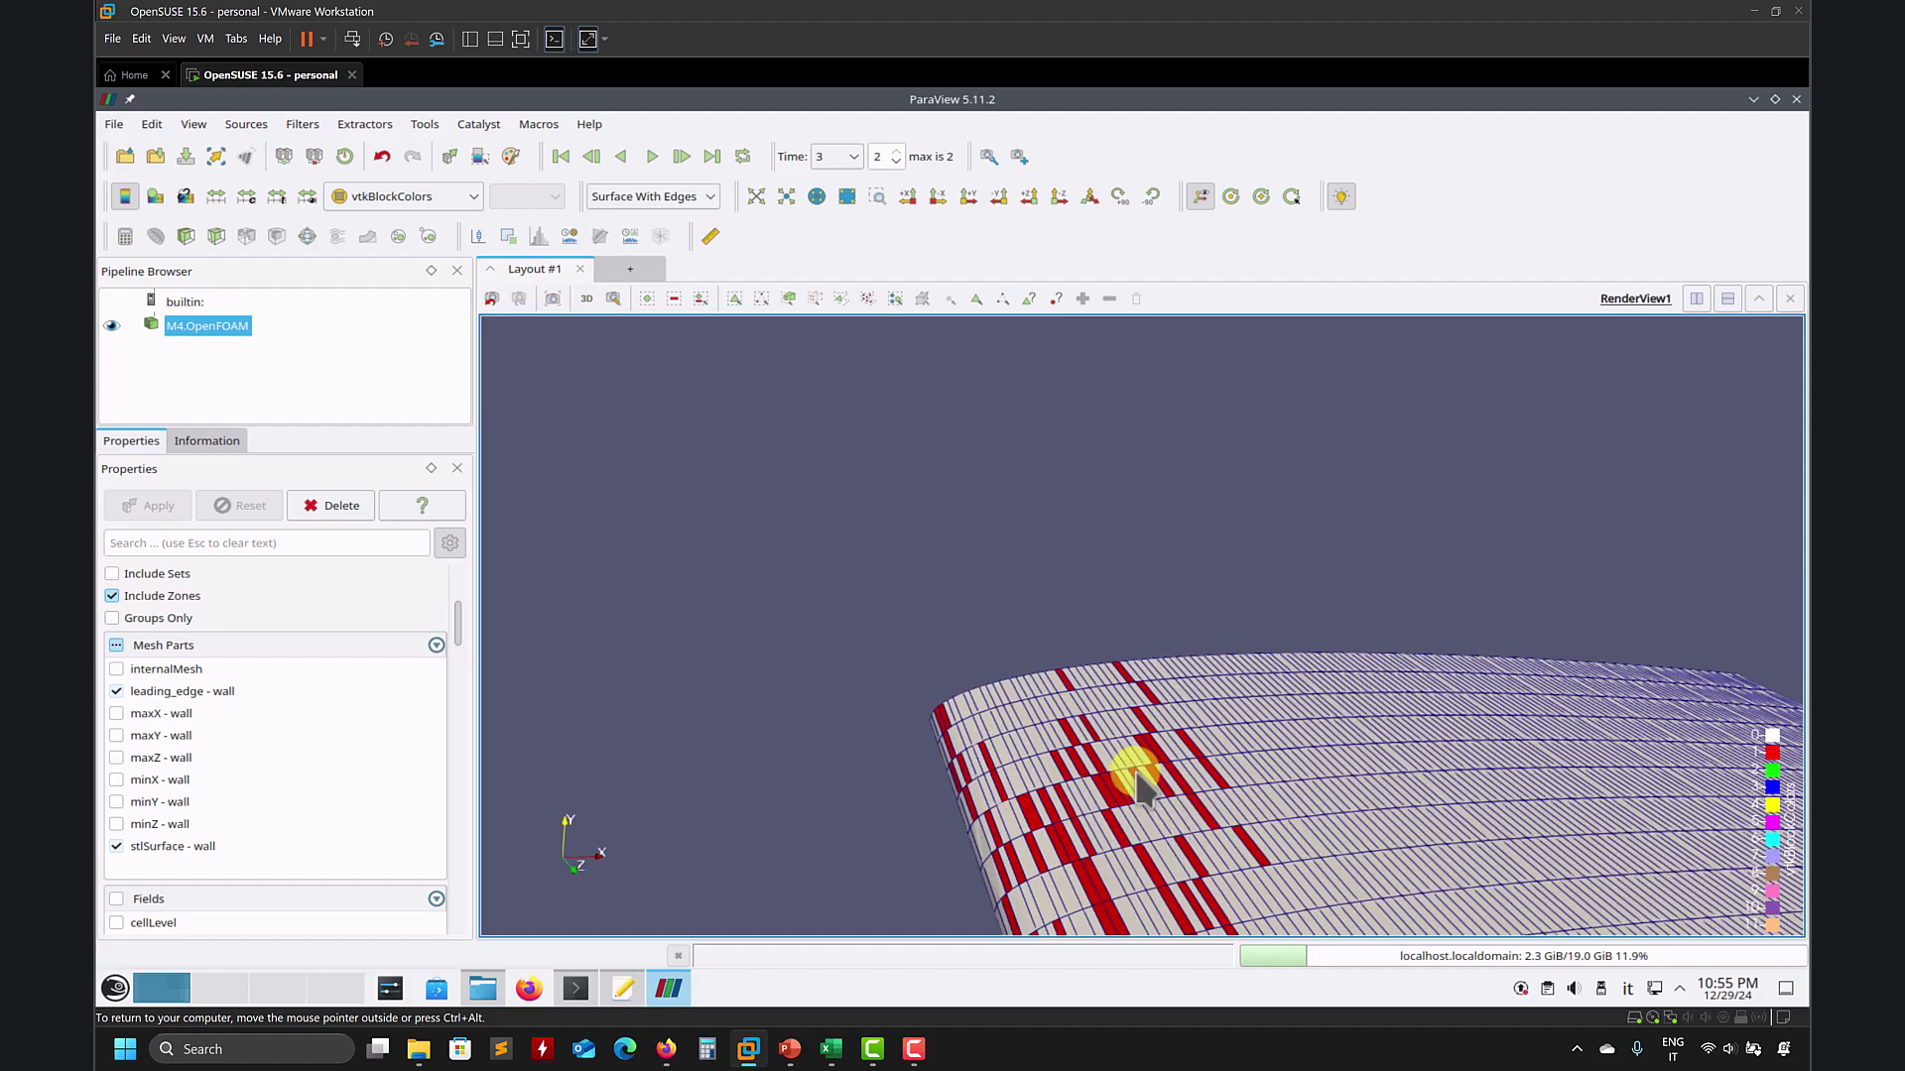
scroll(1042, 702, "down", 10)
scroll(1042, 724, "up", 7)
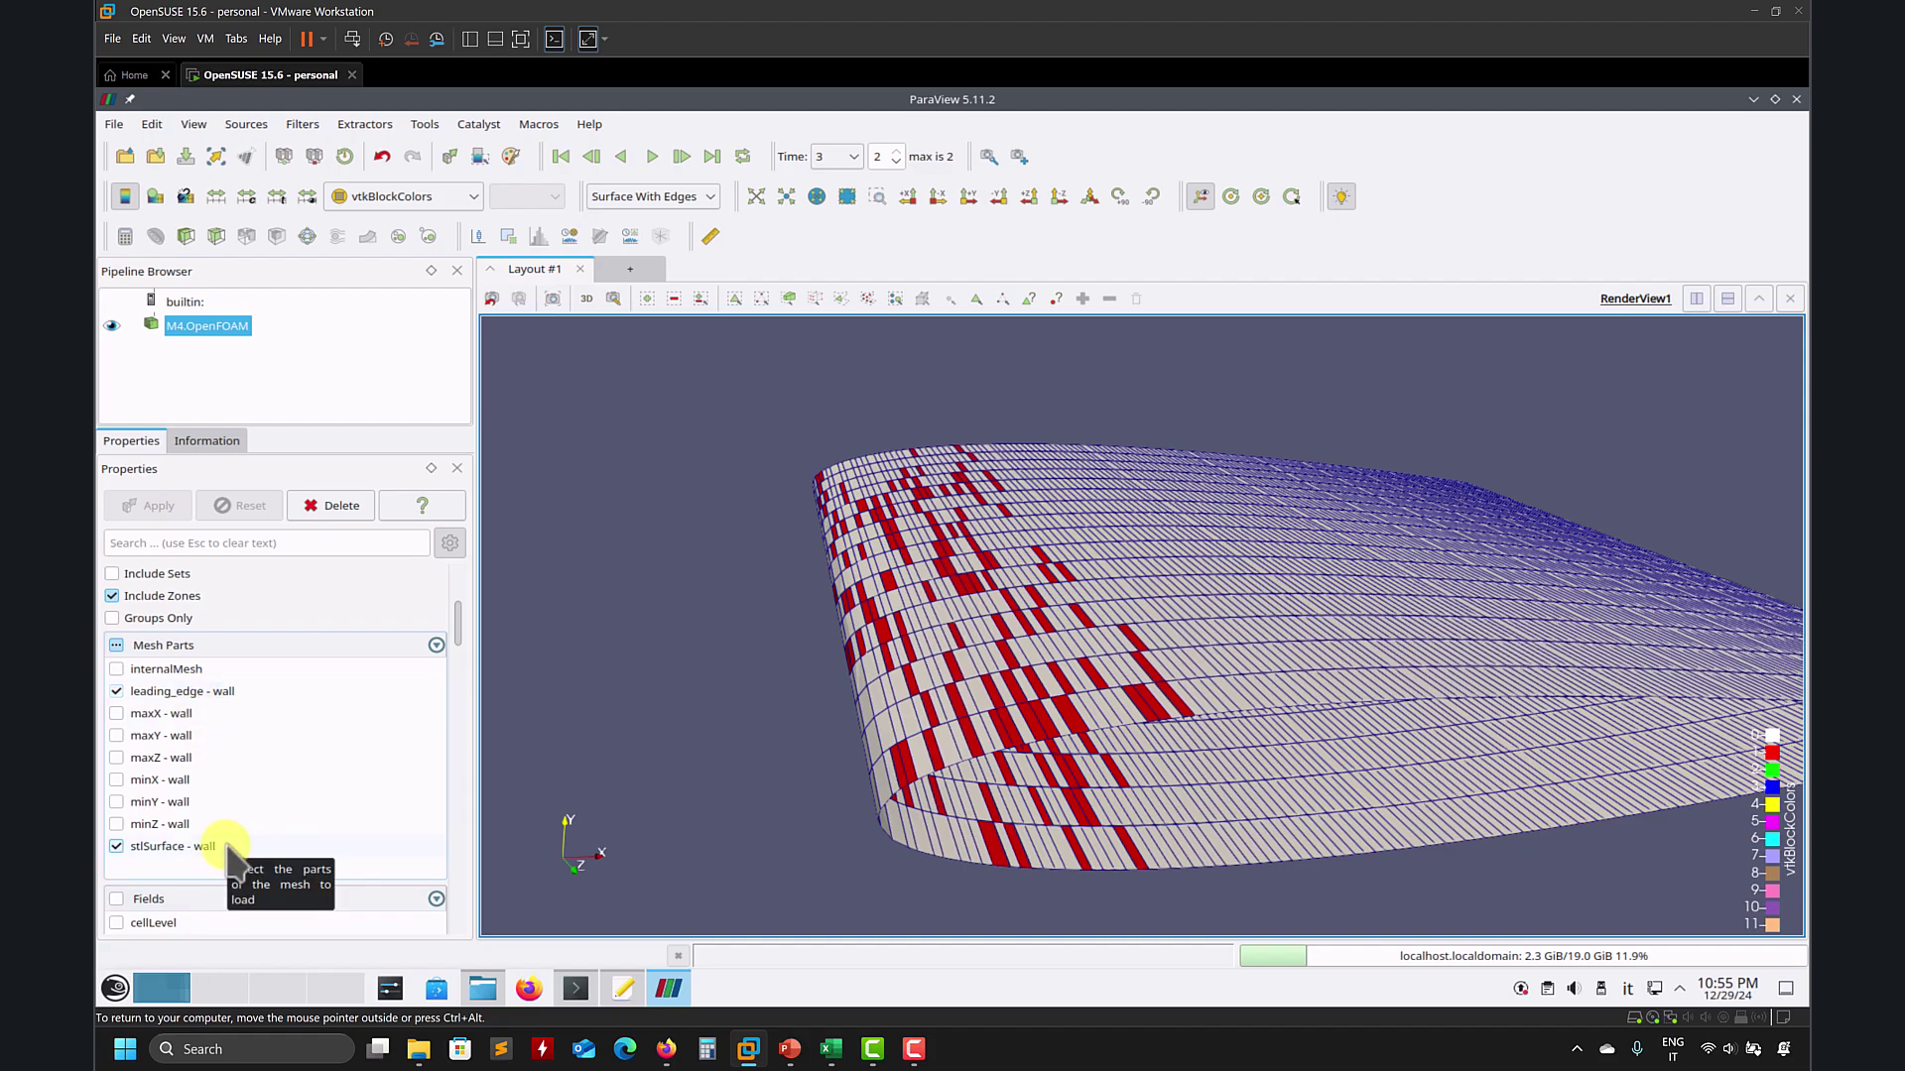
left_click(1796, 99)
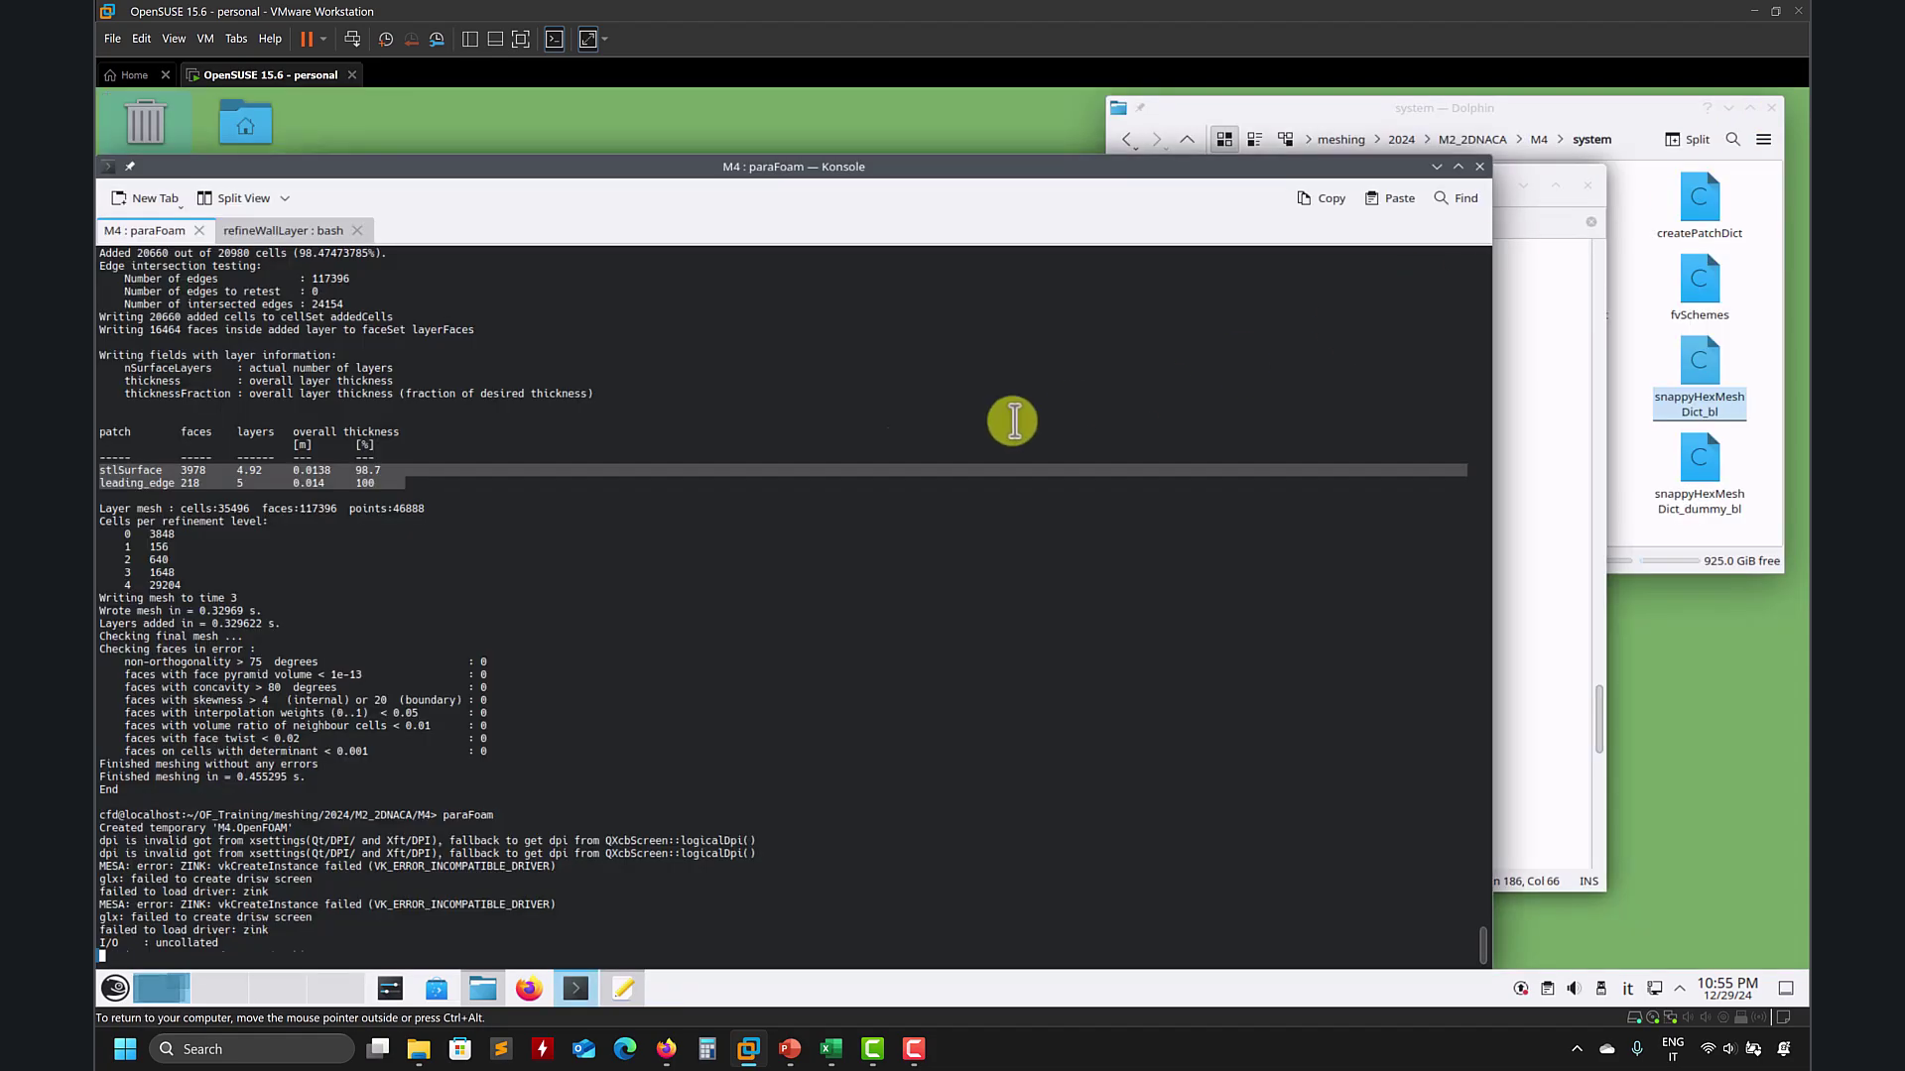
Step: In snappyHexMeshDict_bodyFitted, comment out the leading_edge block under refinementSurfaces with /* and */
left_click(1518, 486)
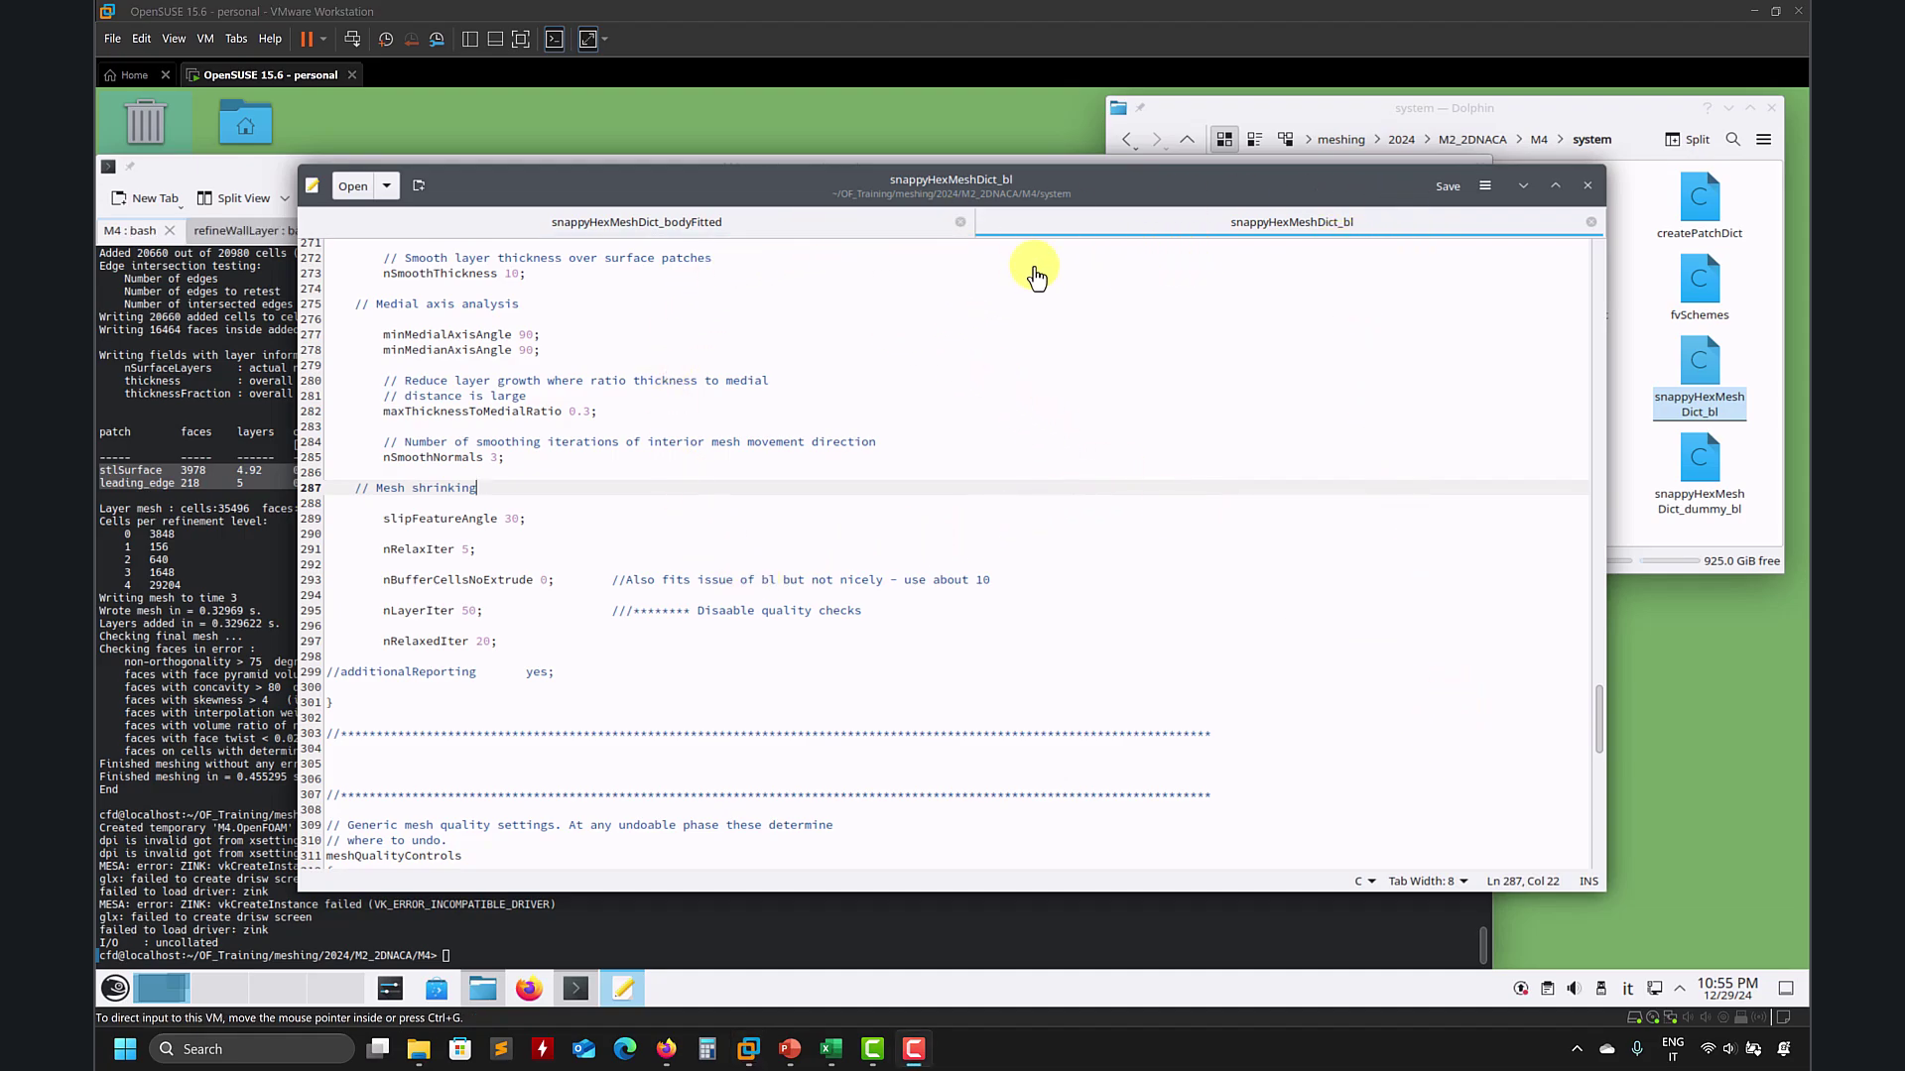
left_click(770, 220)
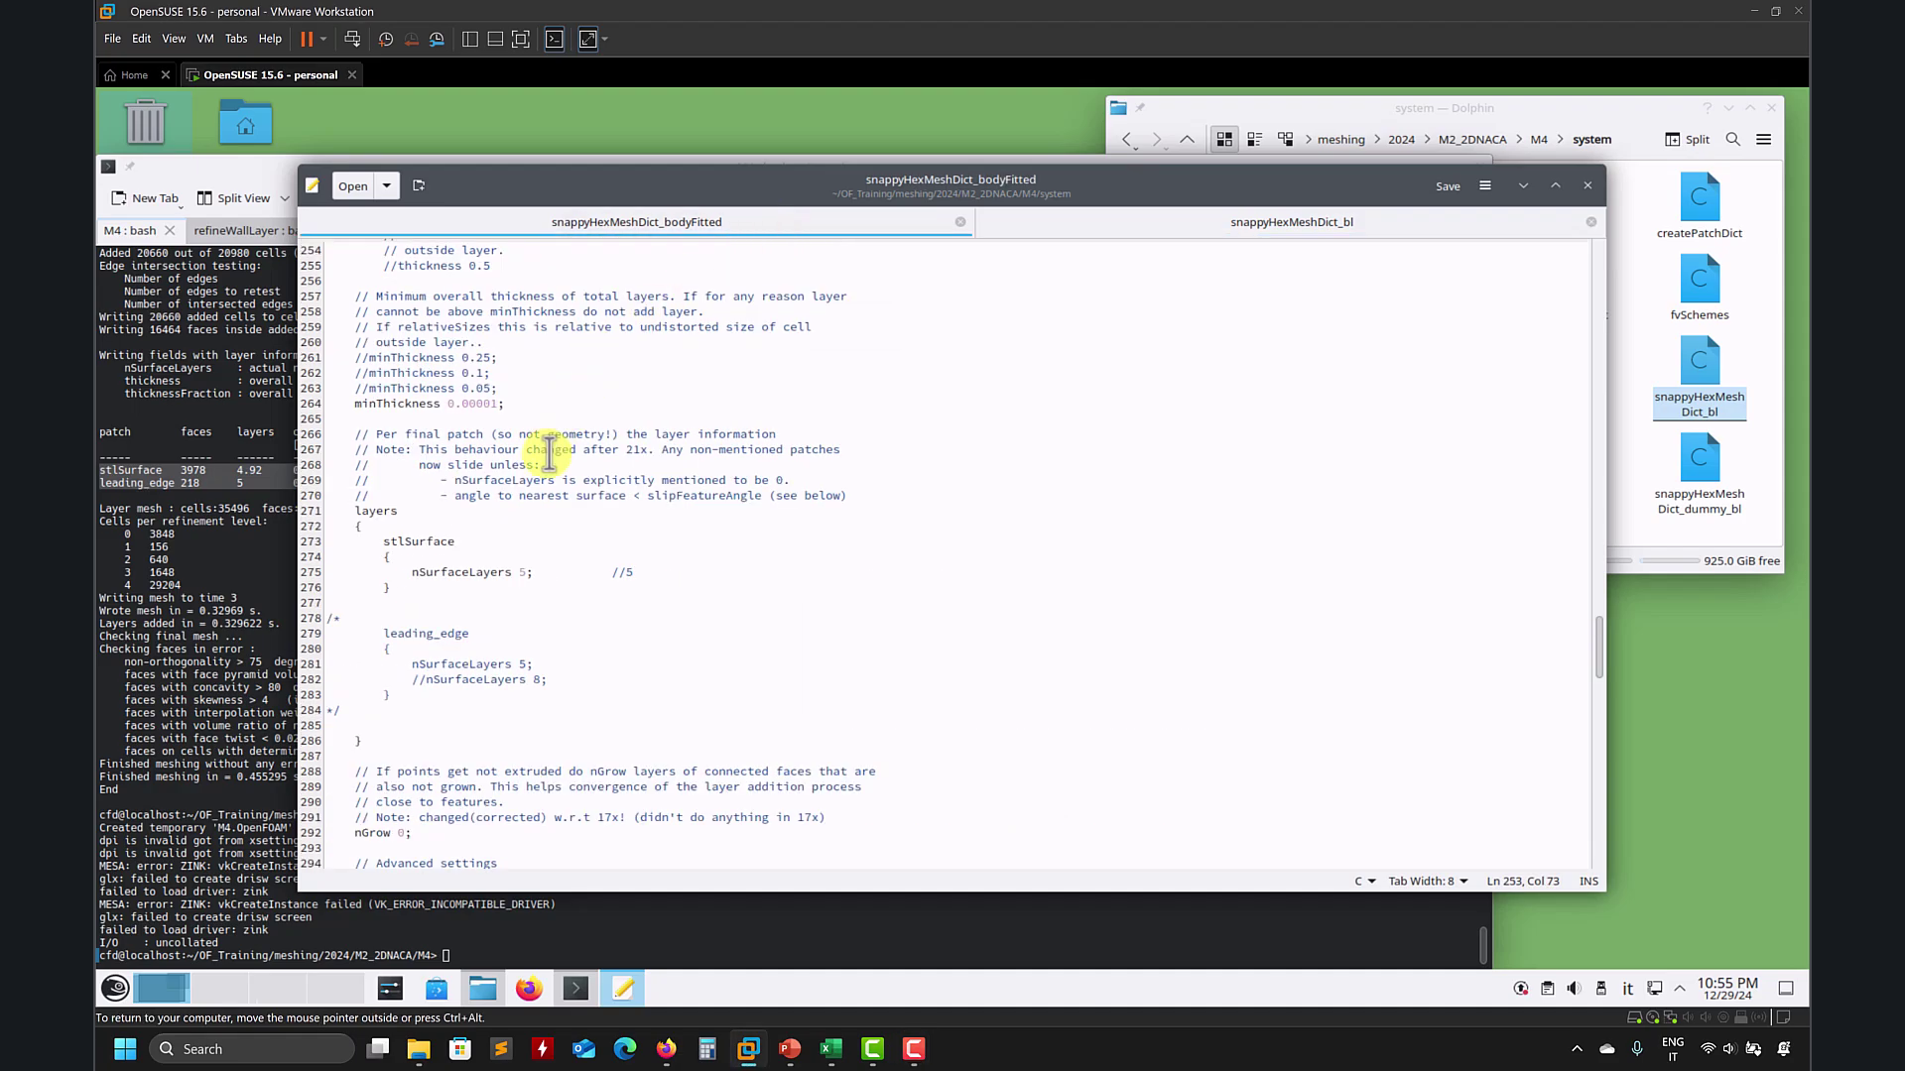
scroll(501, 531, "up", 2)
scroll(488, 580, "up", 20)
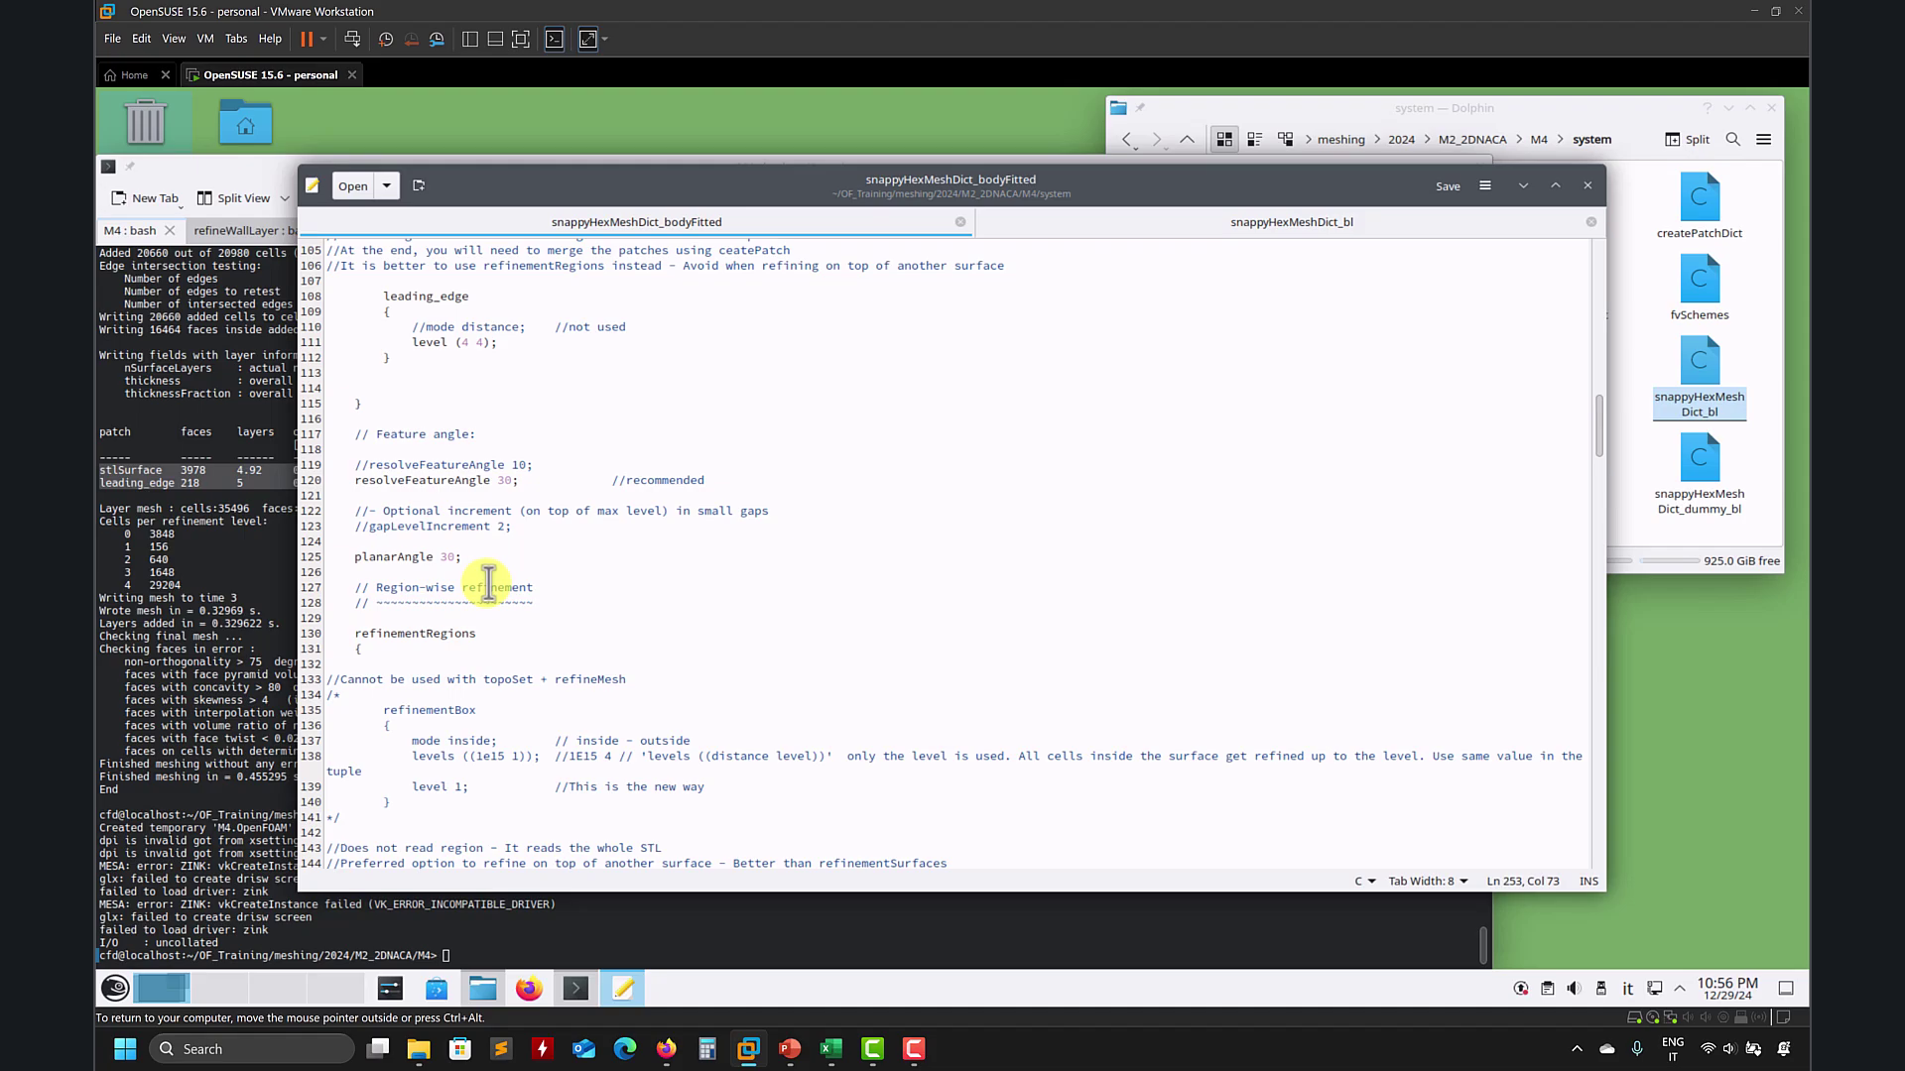
scroll(488, 580, "up", 10)
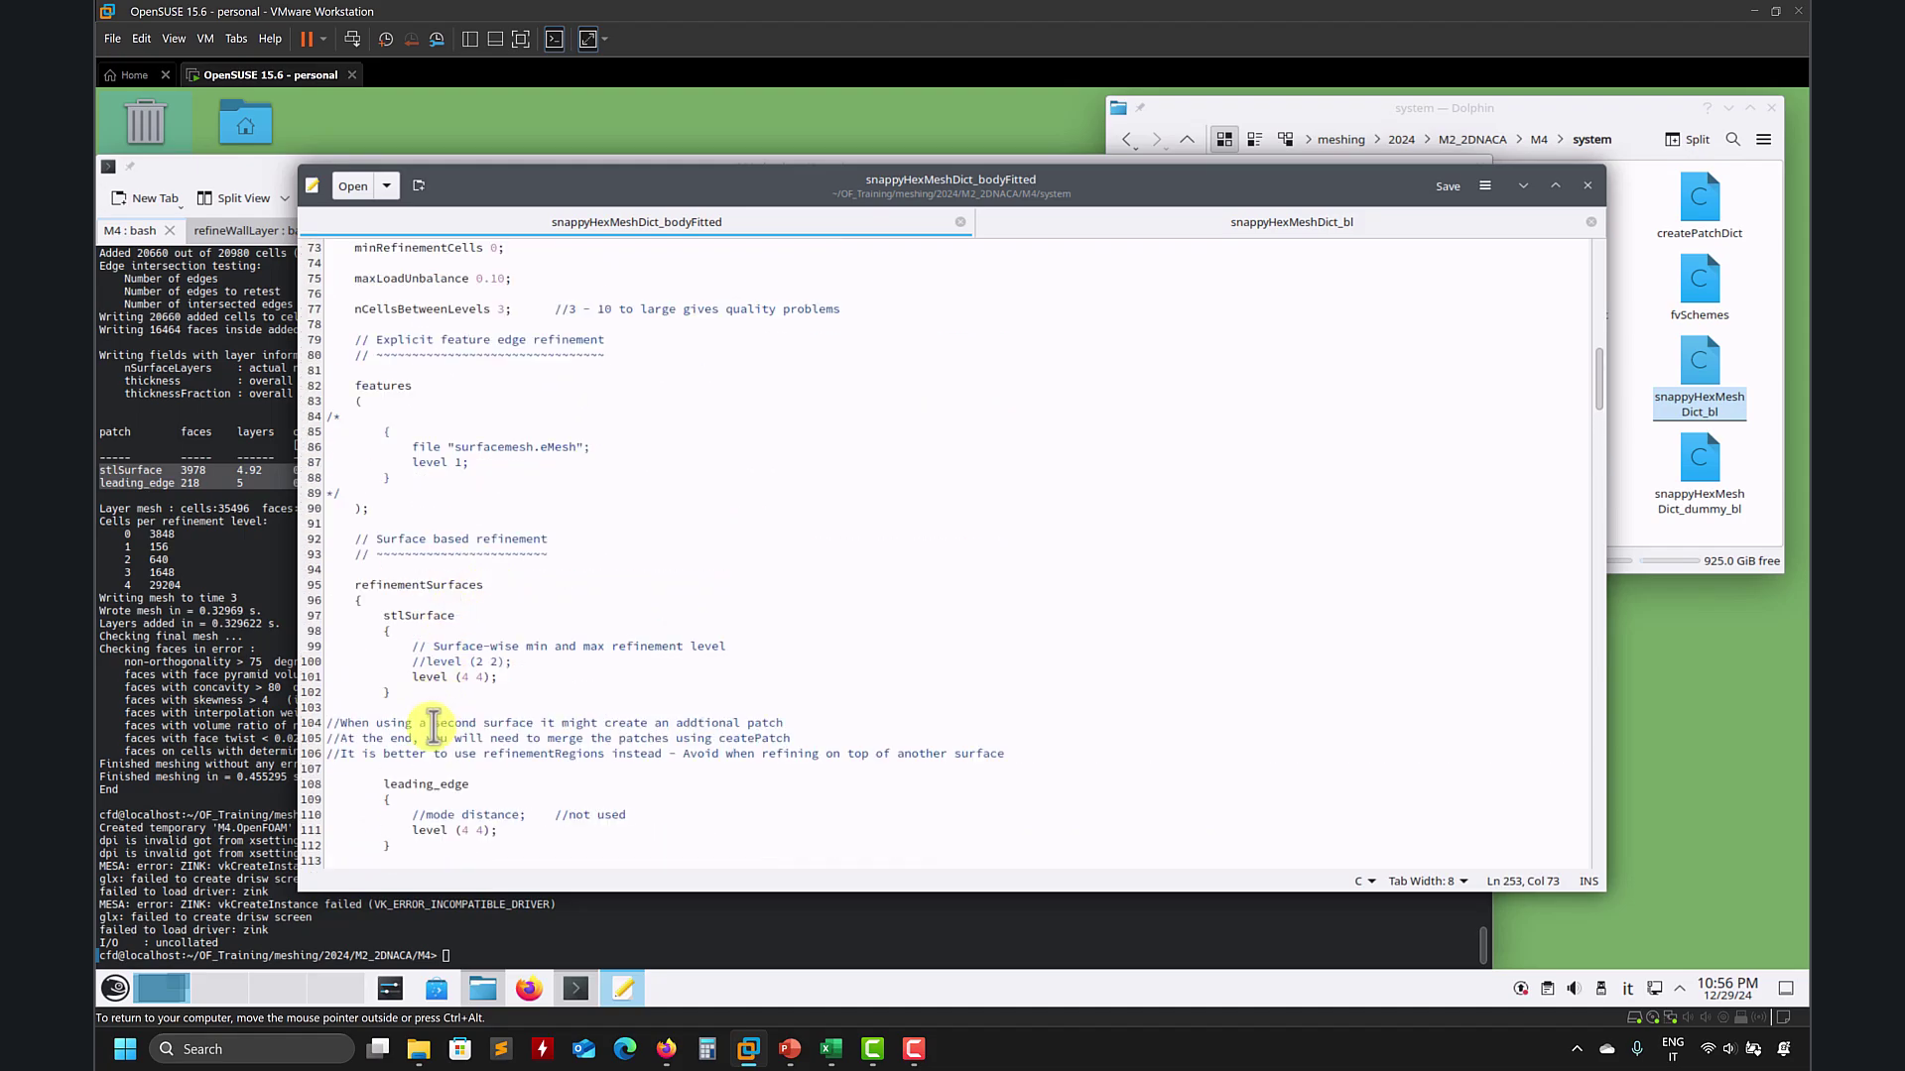
left_click(409, 769)
type("/")
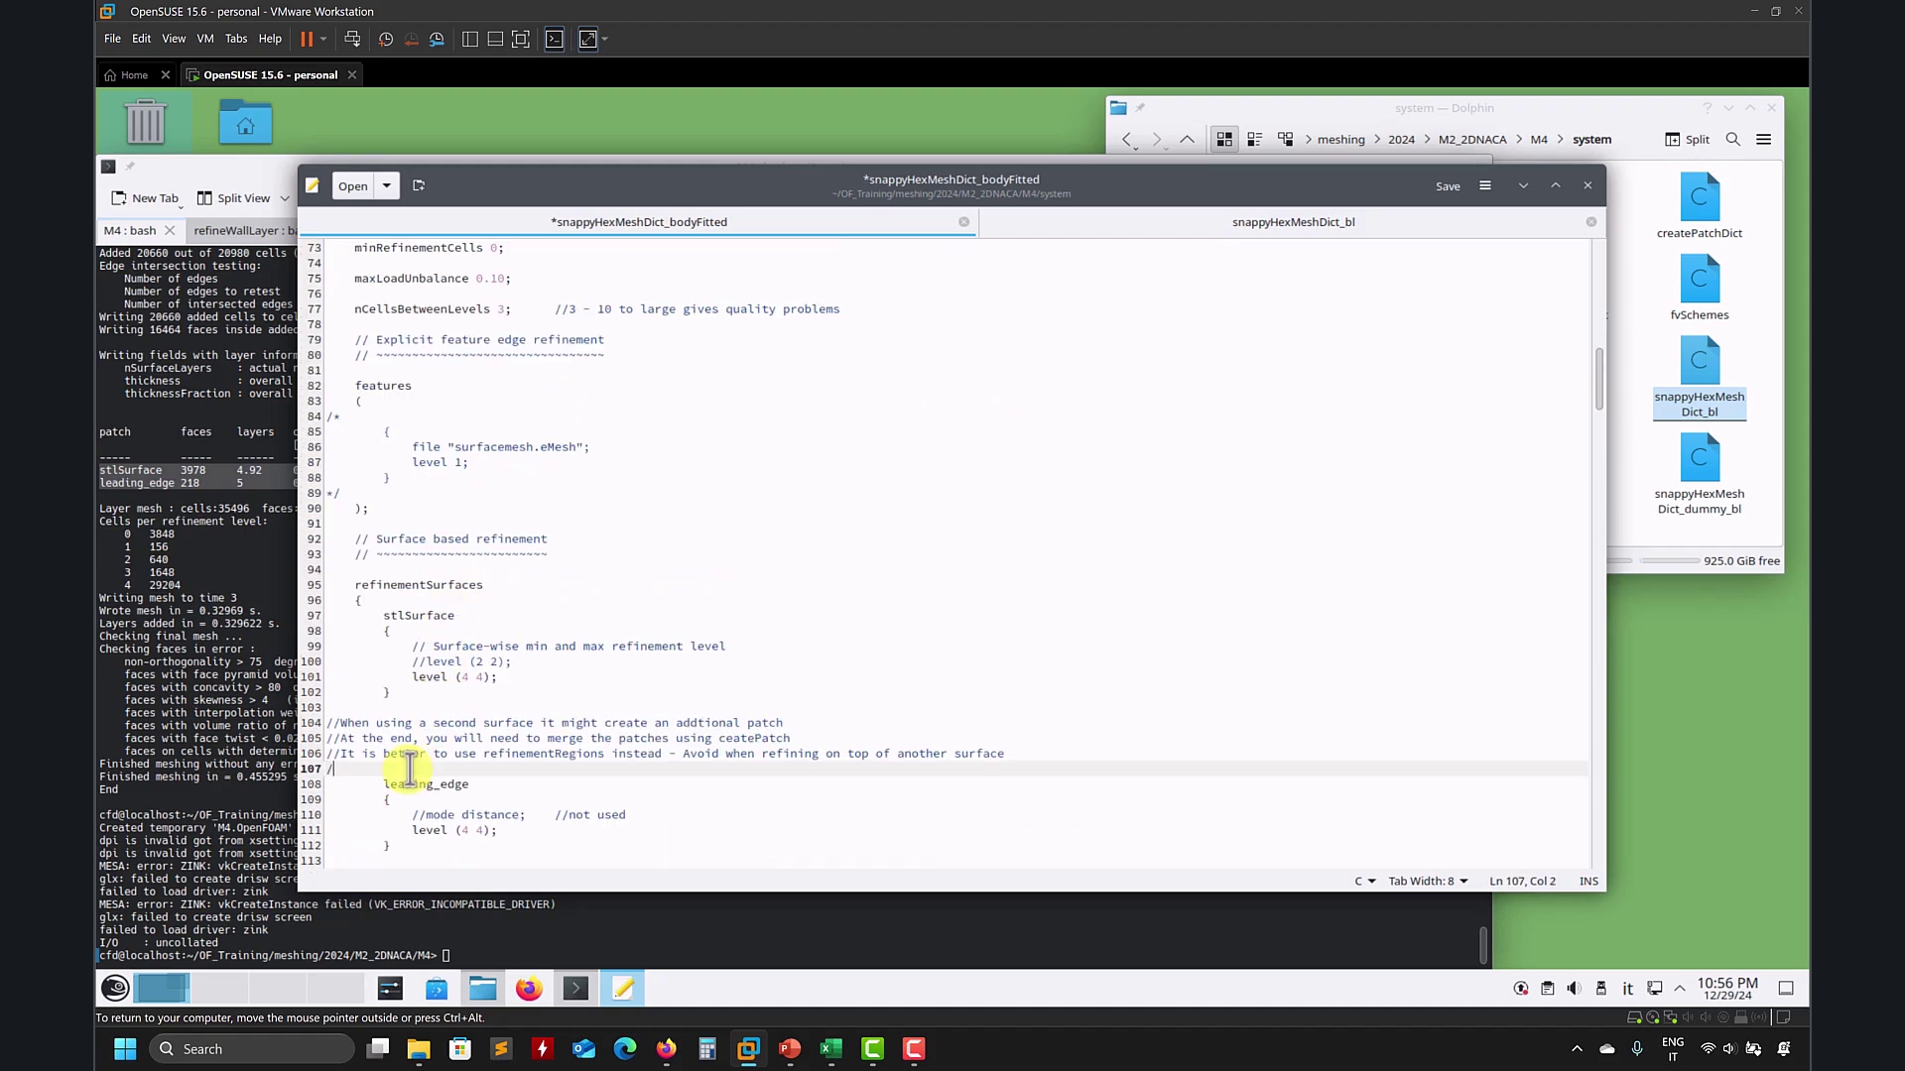
type("*")
scroll(411, 769, "down", 6)
left_click(355, 583)
type("*/")
Step: Uncomment the leading_edge block with mode distance and levels ((0.1 6)) under refinementRegions and save the file
scroll(377, 605, "down", 20)
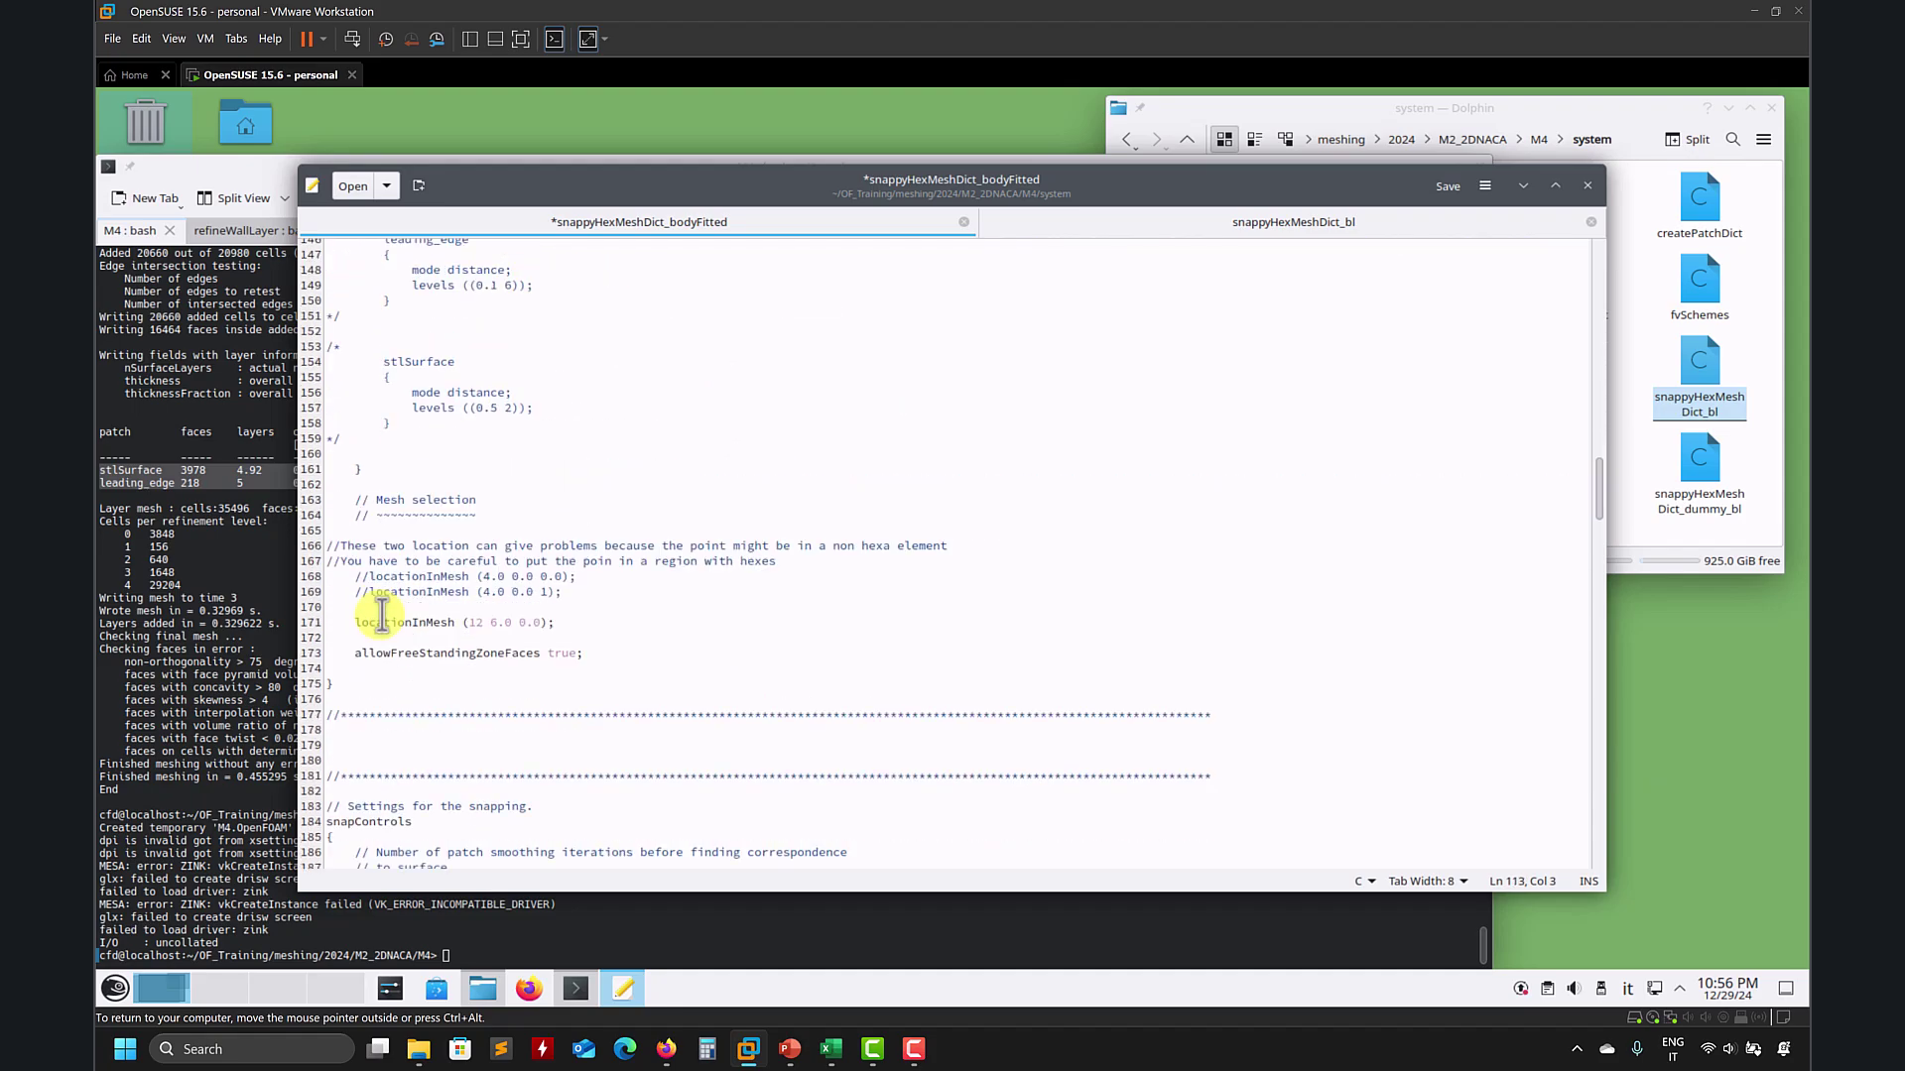
scroll(382, 615, "down", 4)
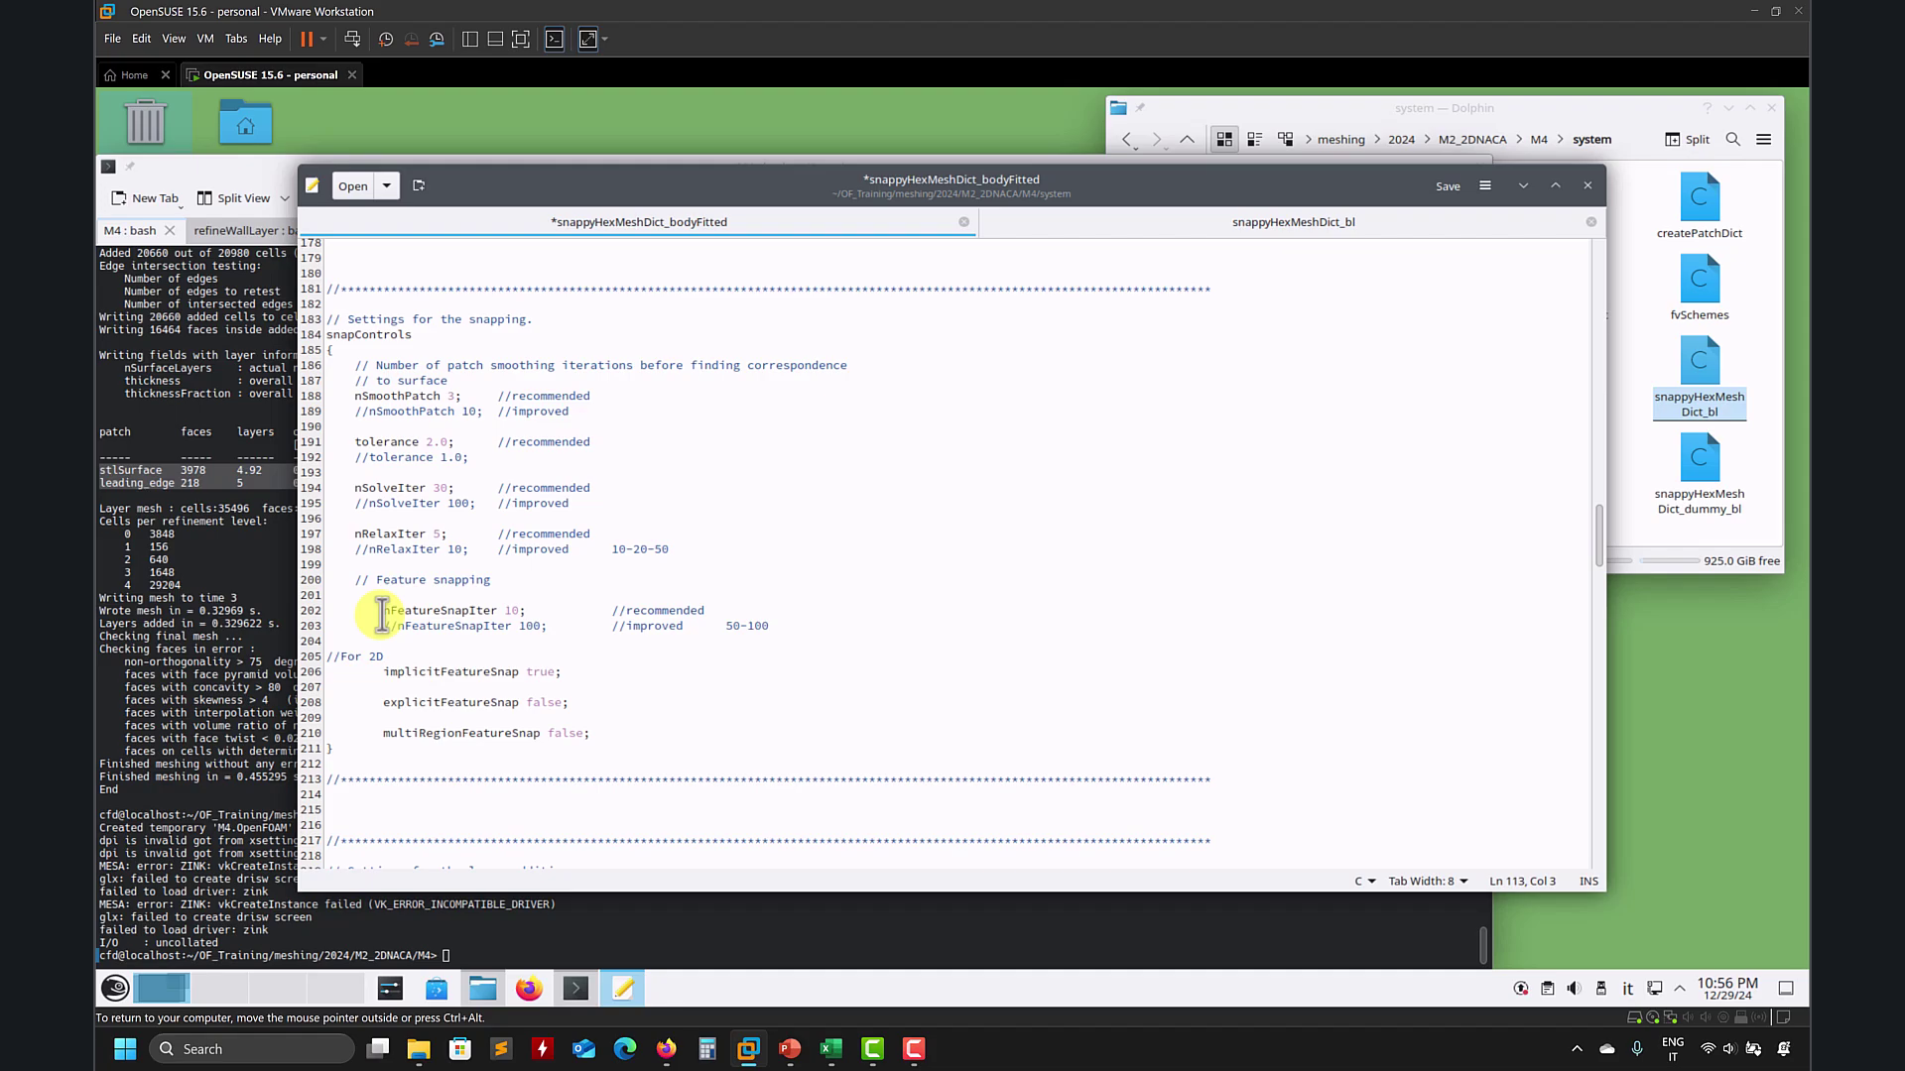
scroll(382, 615, "down", 9)
scroll(397, 595, "up", 20)
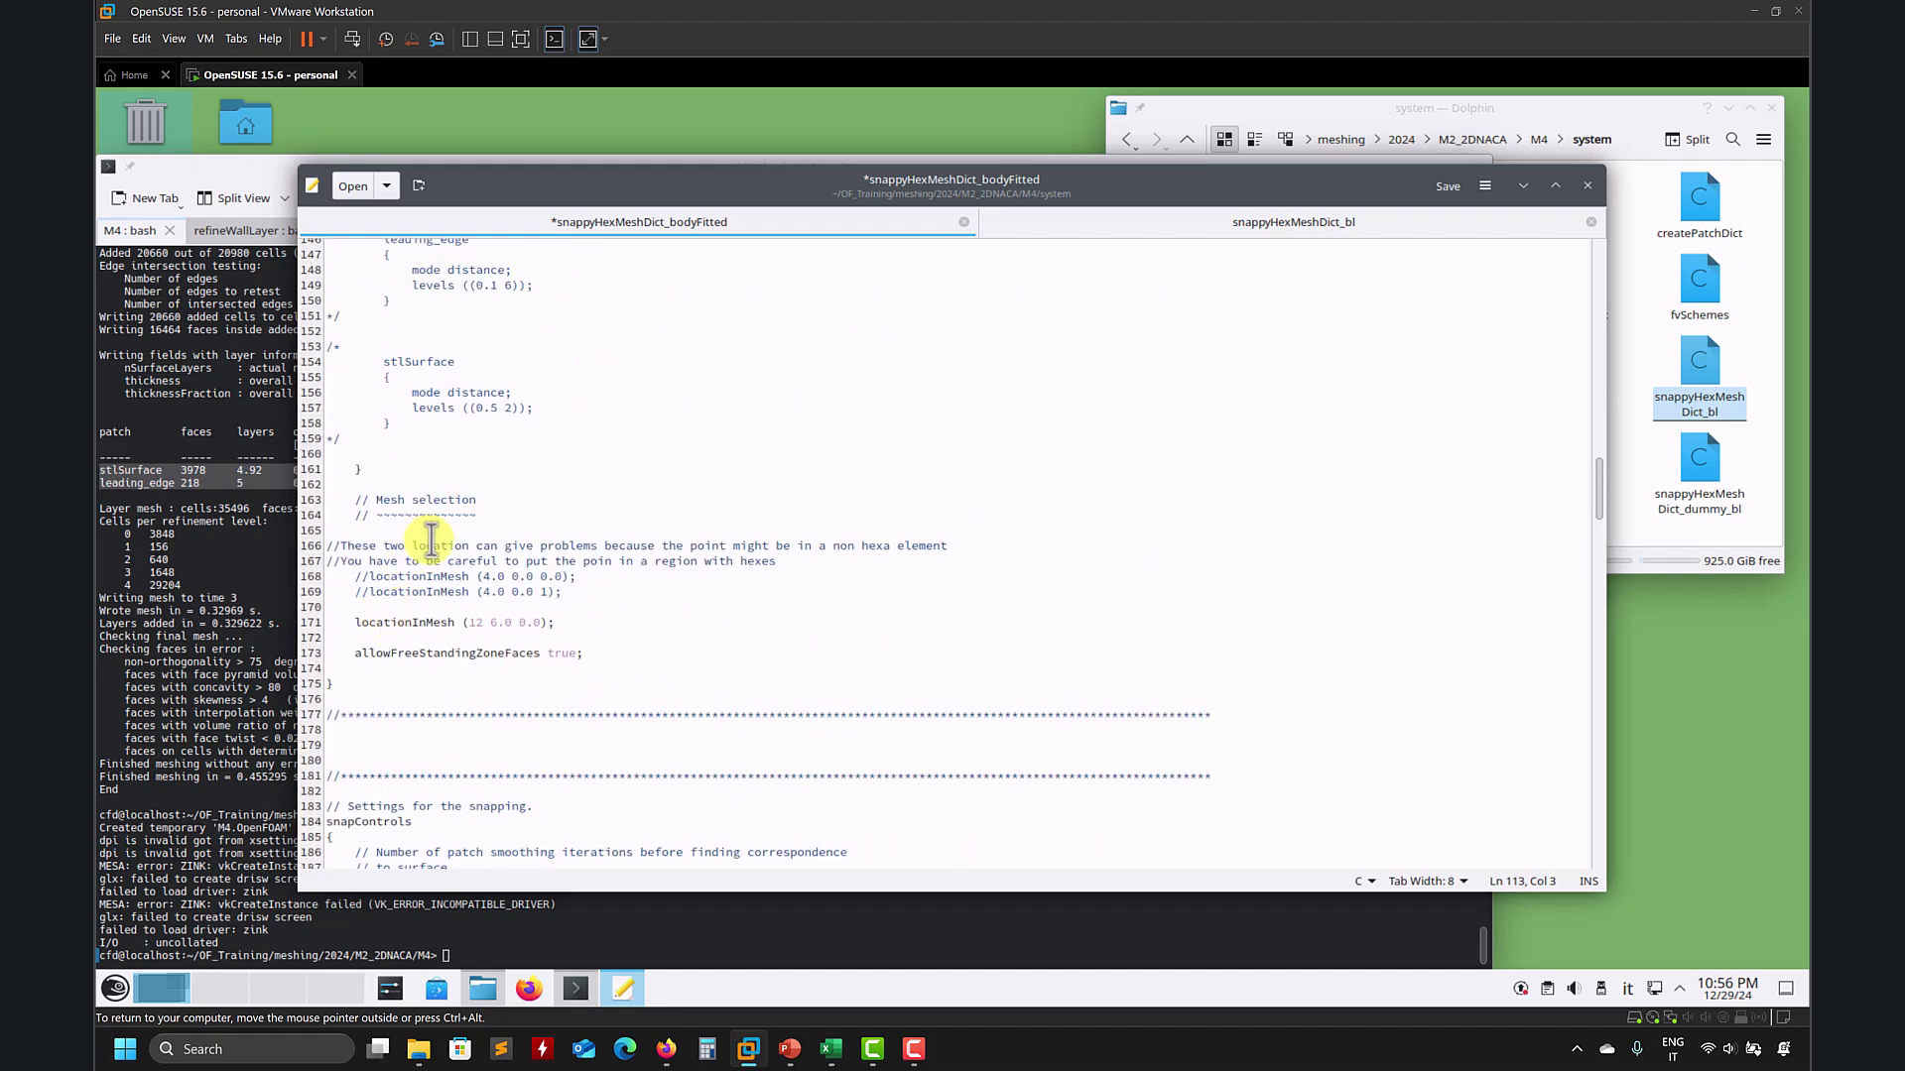
scroll(426, 543, "up", 3)
left_click(380, 365)
key("BackSpace")
key("BackSpace")
left_click(367, 459)
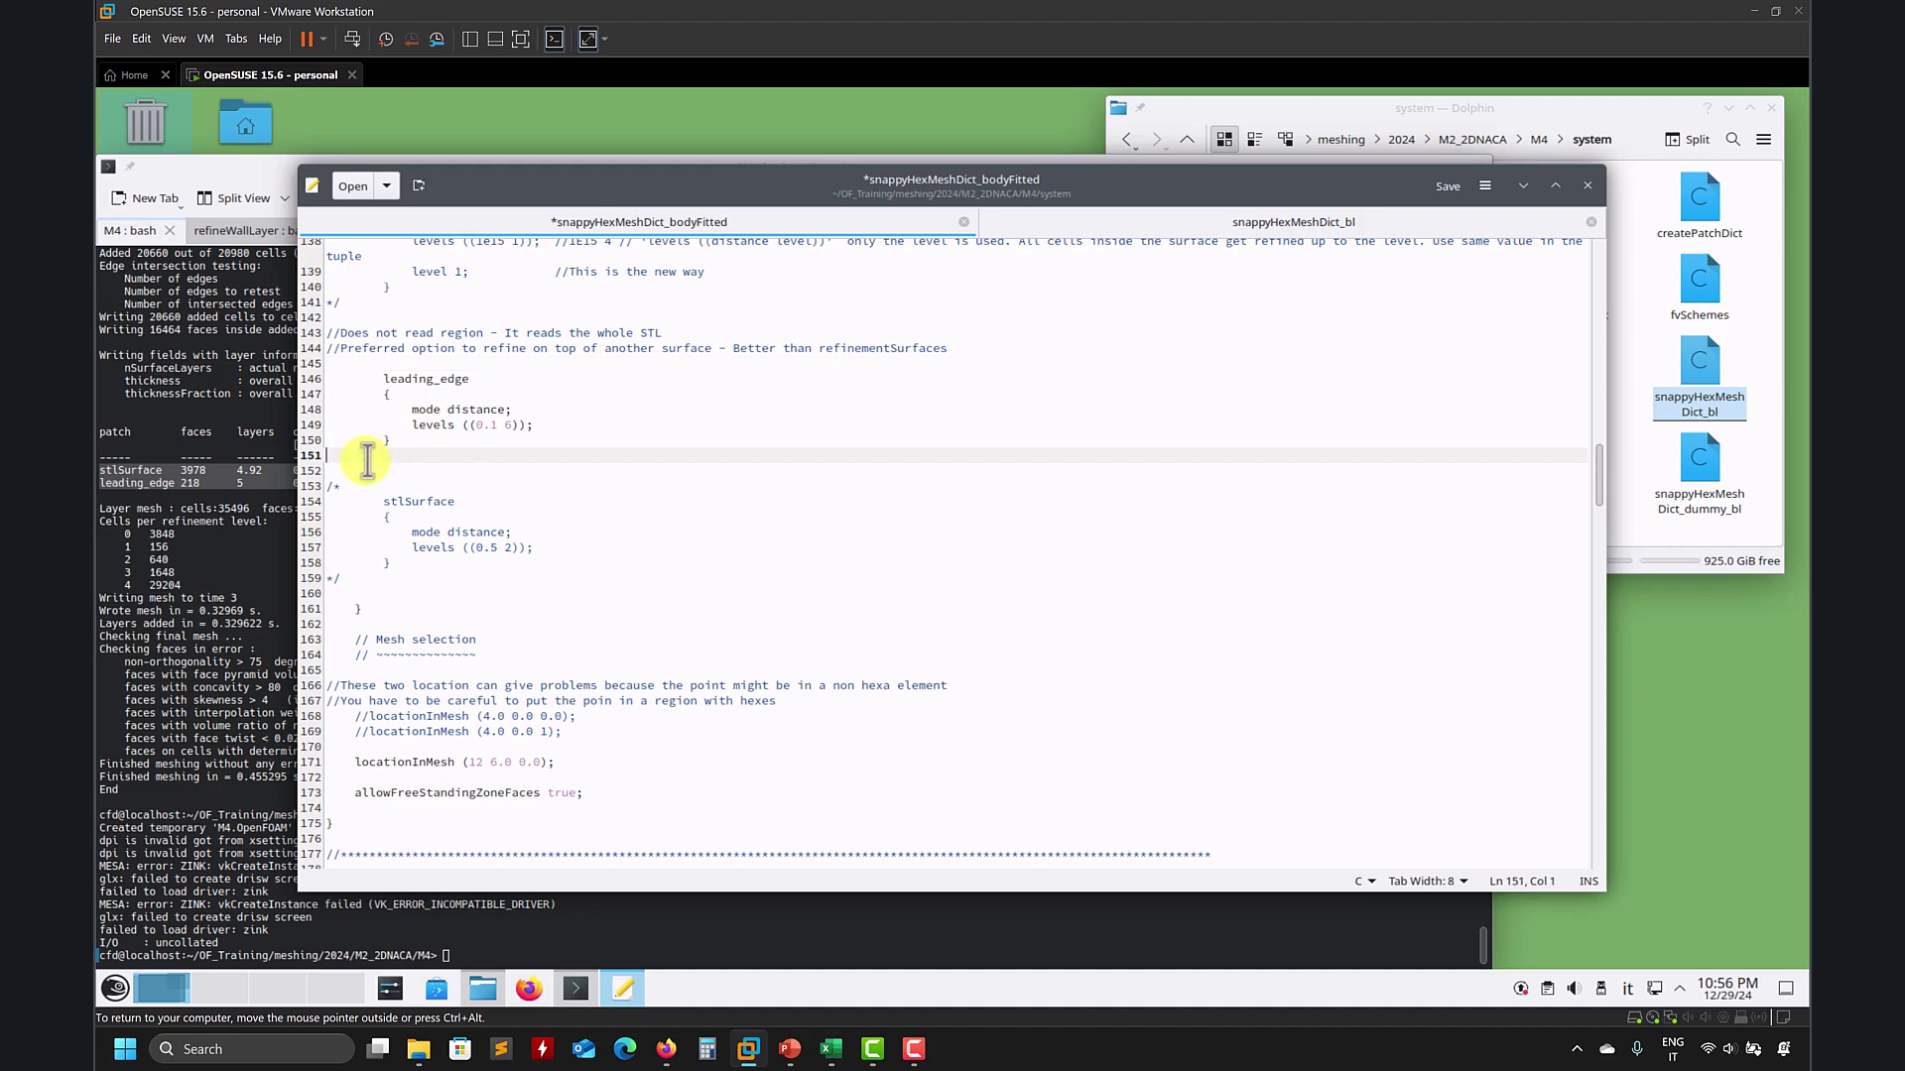
key("ctrl+s")
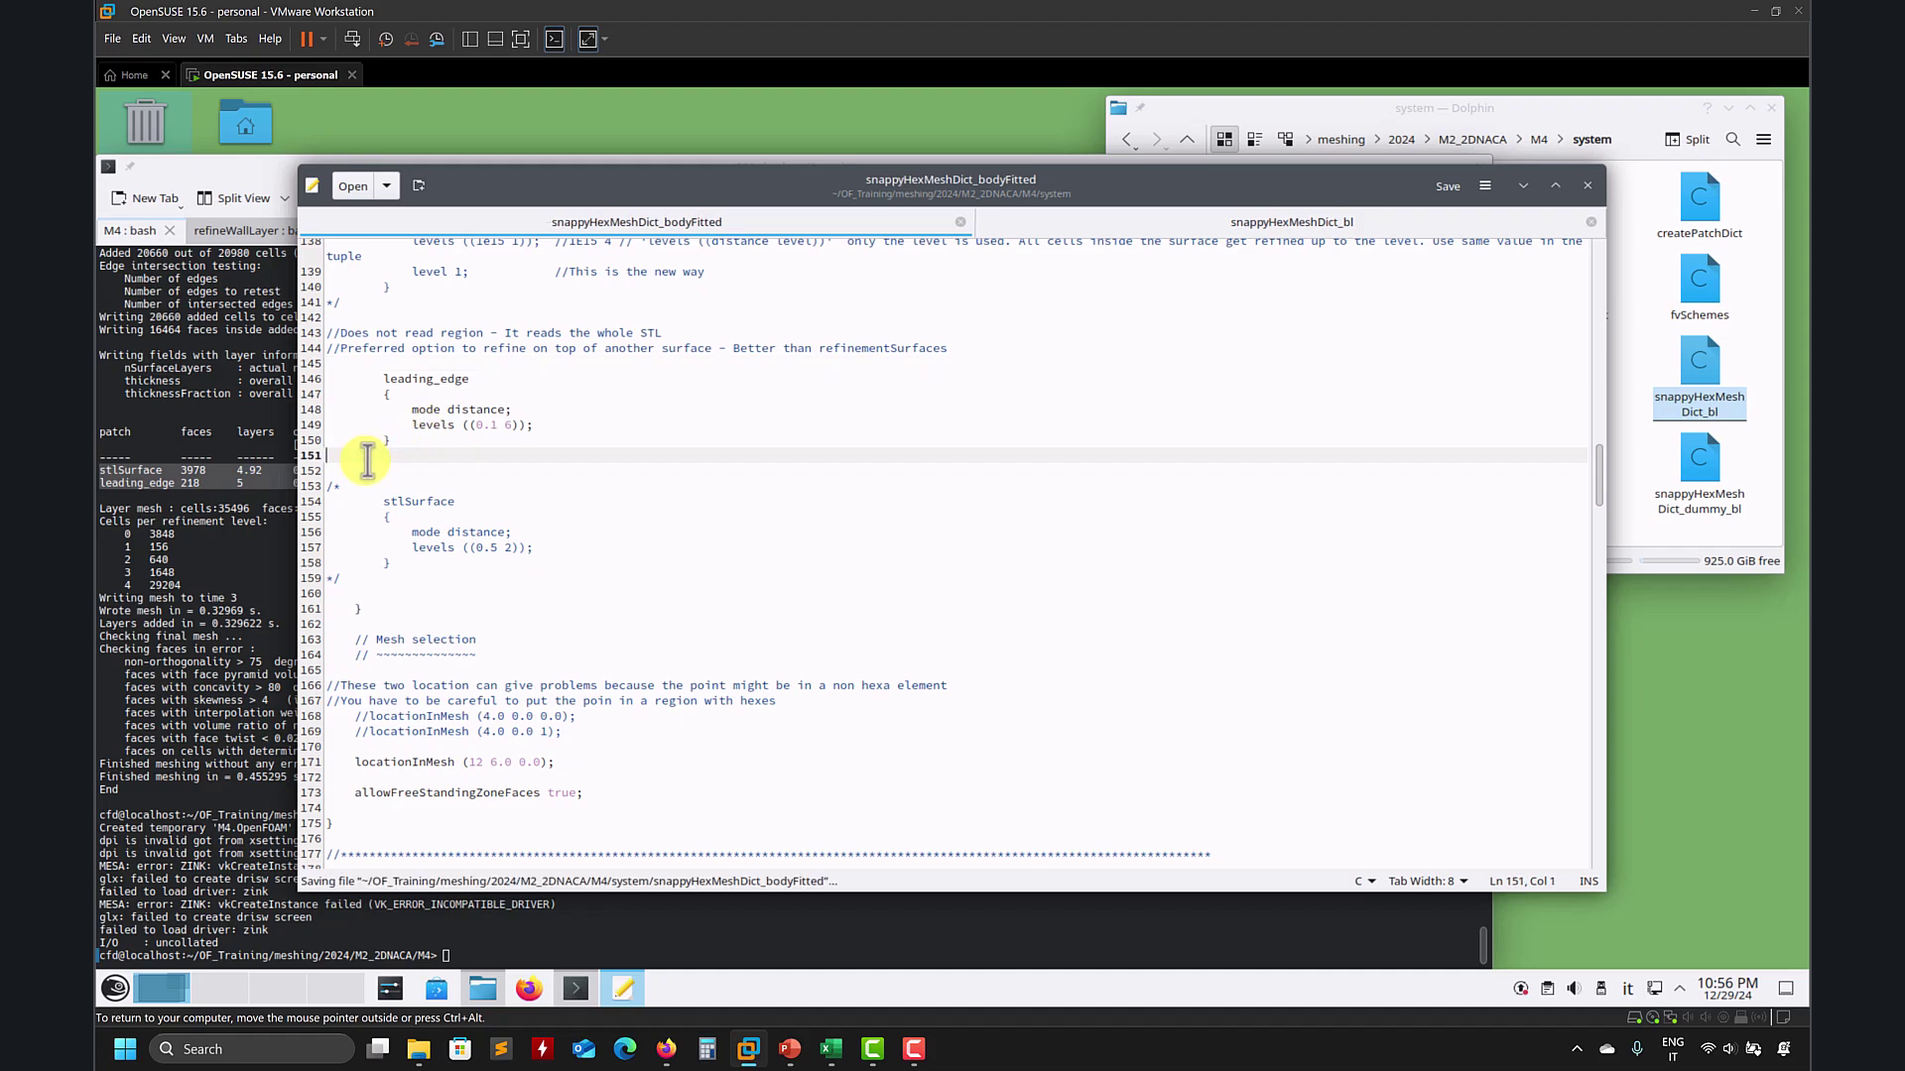
Step: Review the leading_edge distance levels in refinementRegions against the stlSurface levels in refinementSurfaces
left_click(483, 425)
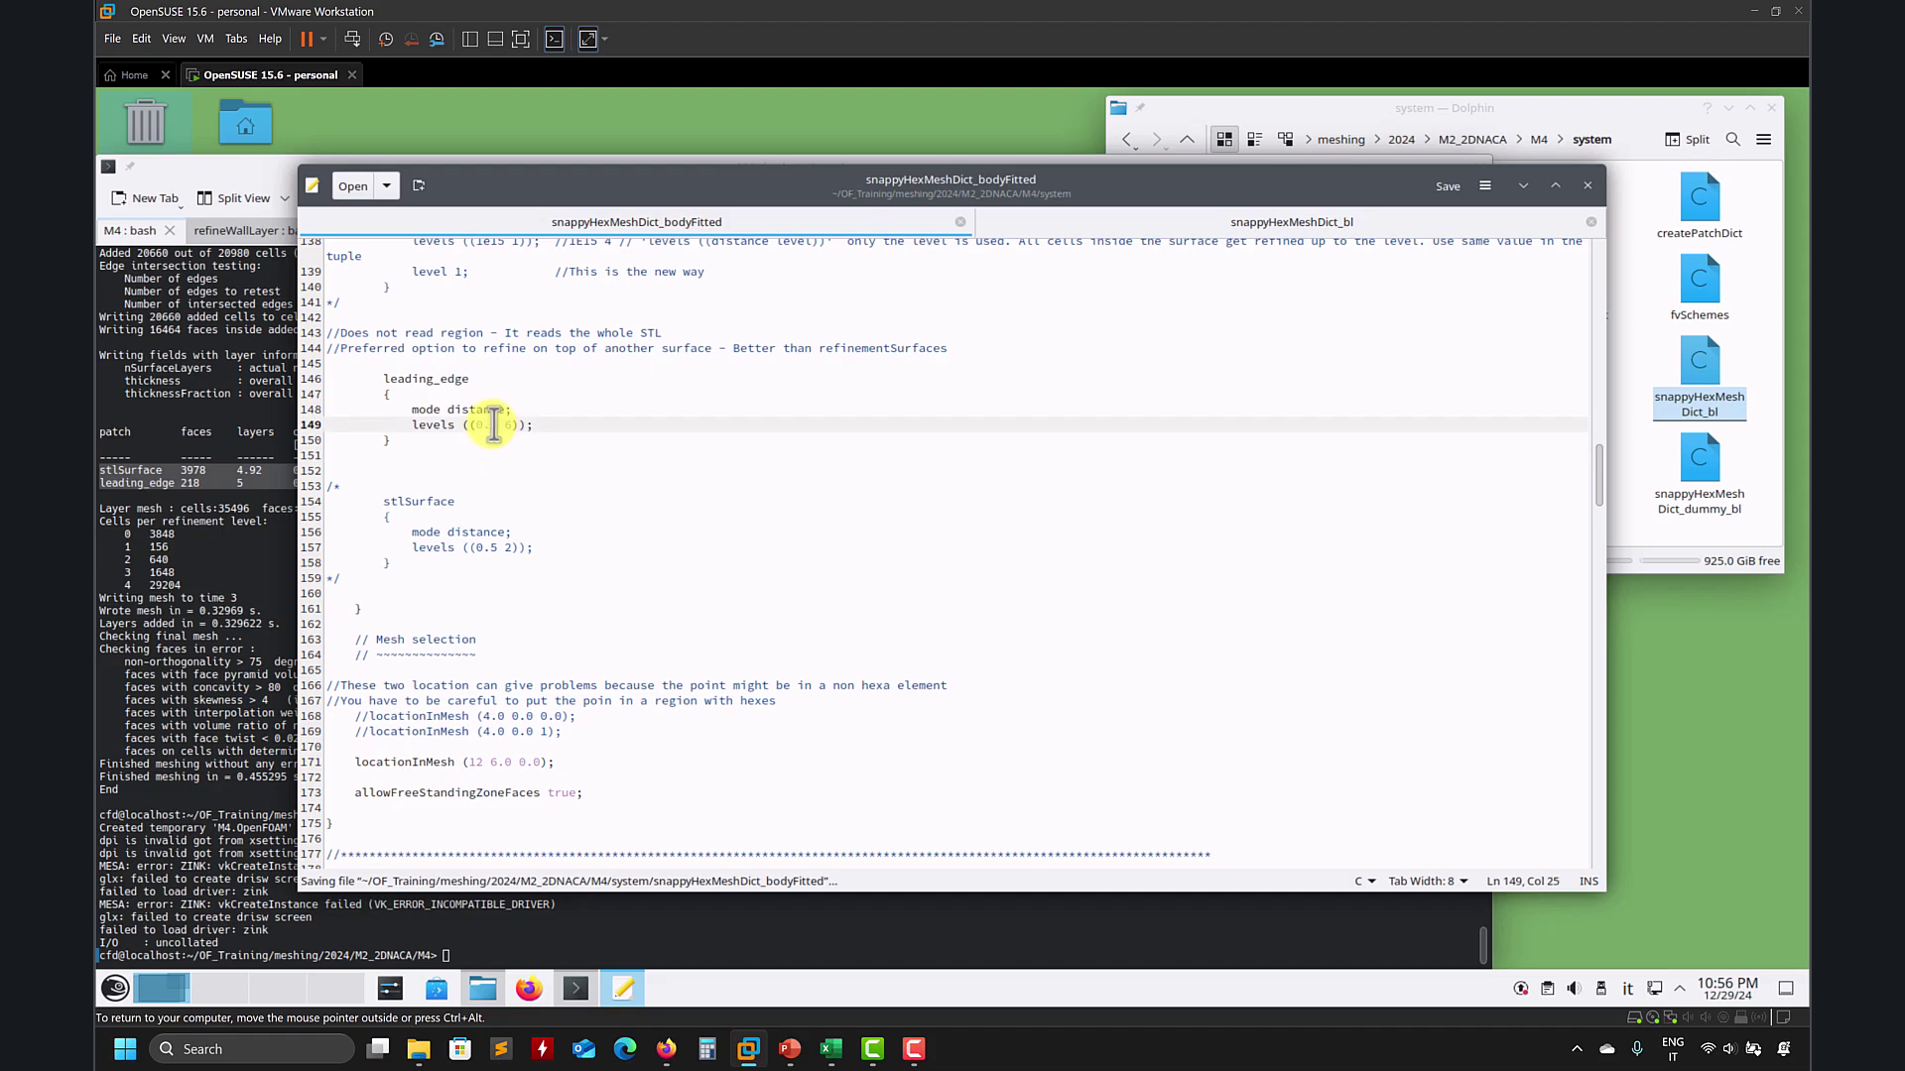
left_click(511, 425)
scroll(467, 556, "up", 3)
scroll(466, 605, "up", 3)
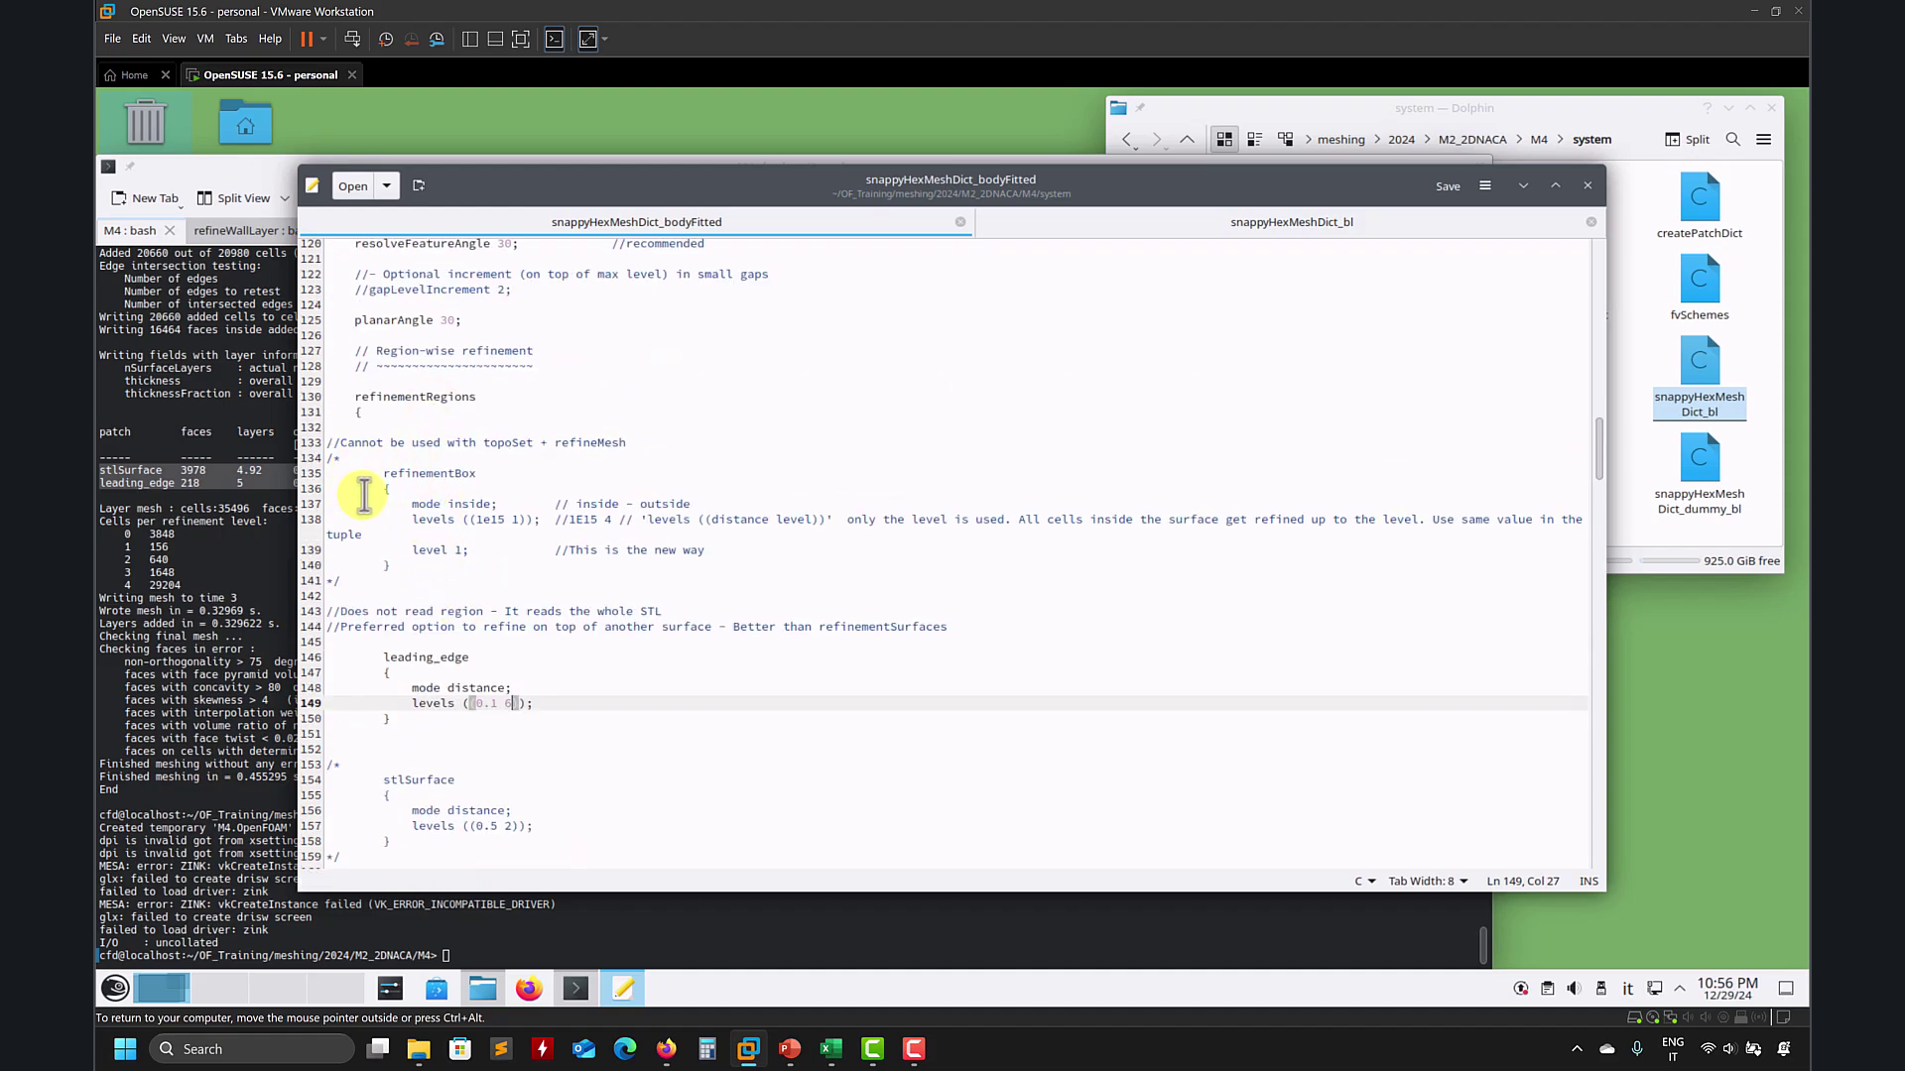
scroll(362, 511, "up", 4)
scroll(370, 520, "down", 3)
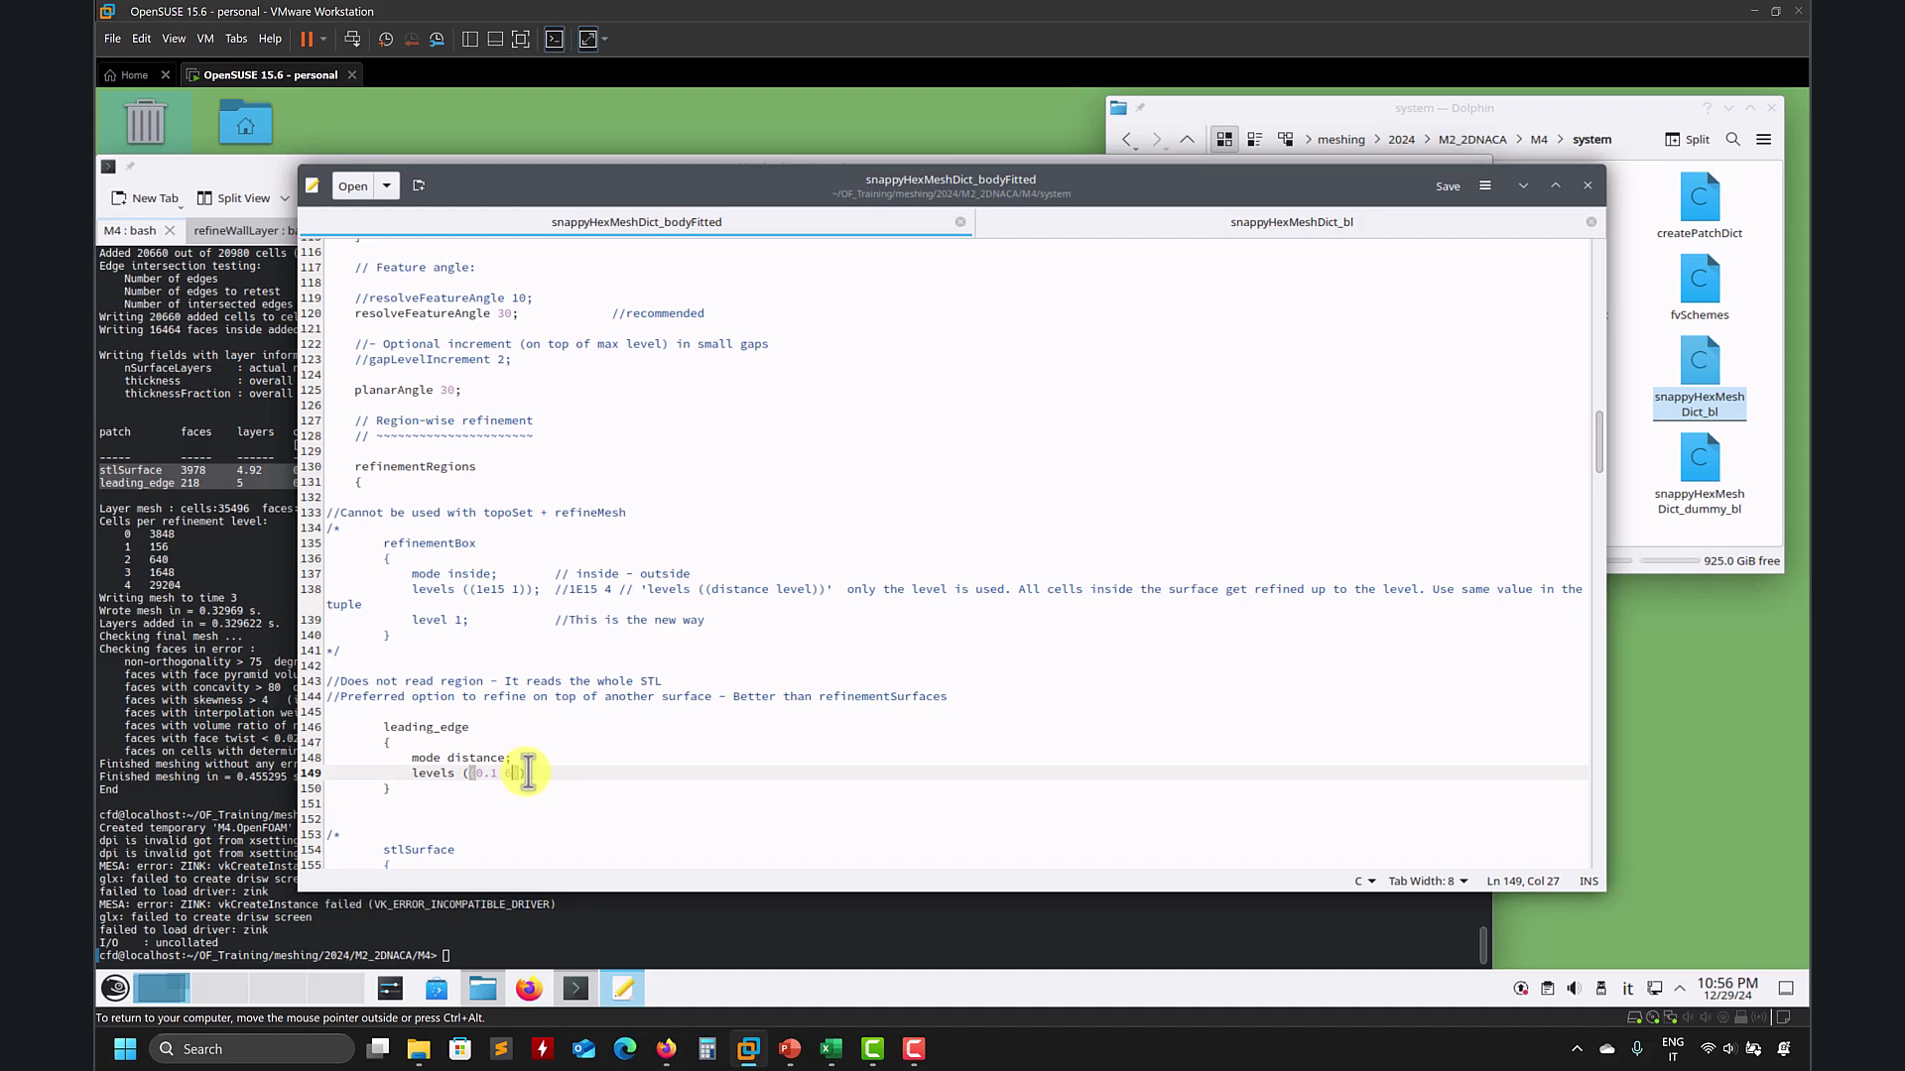
scroll(530, 772, "up", 5)
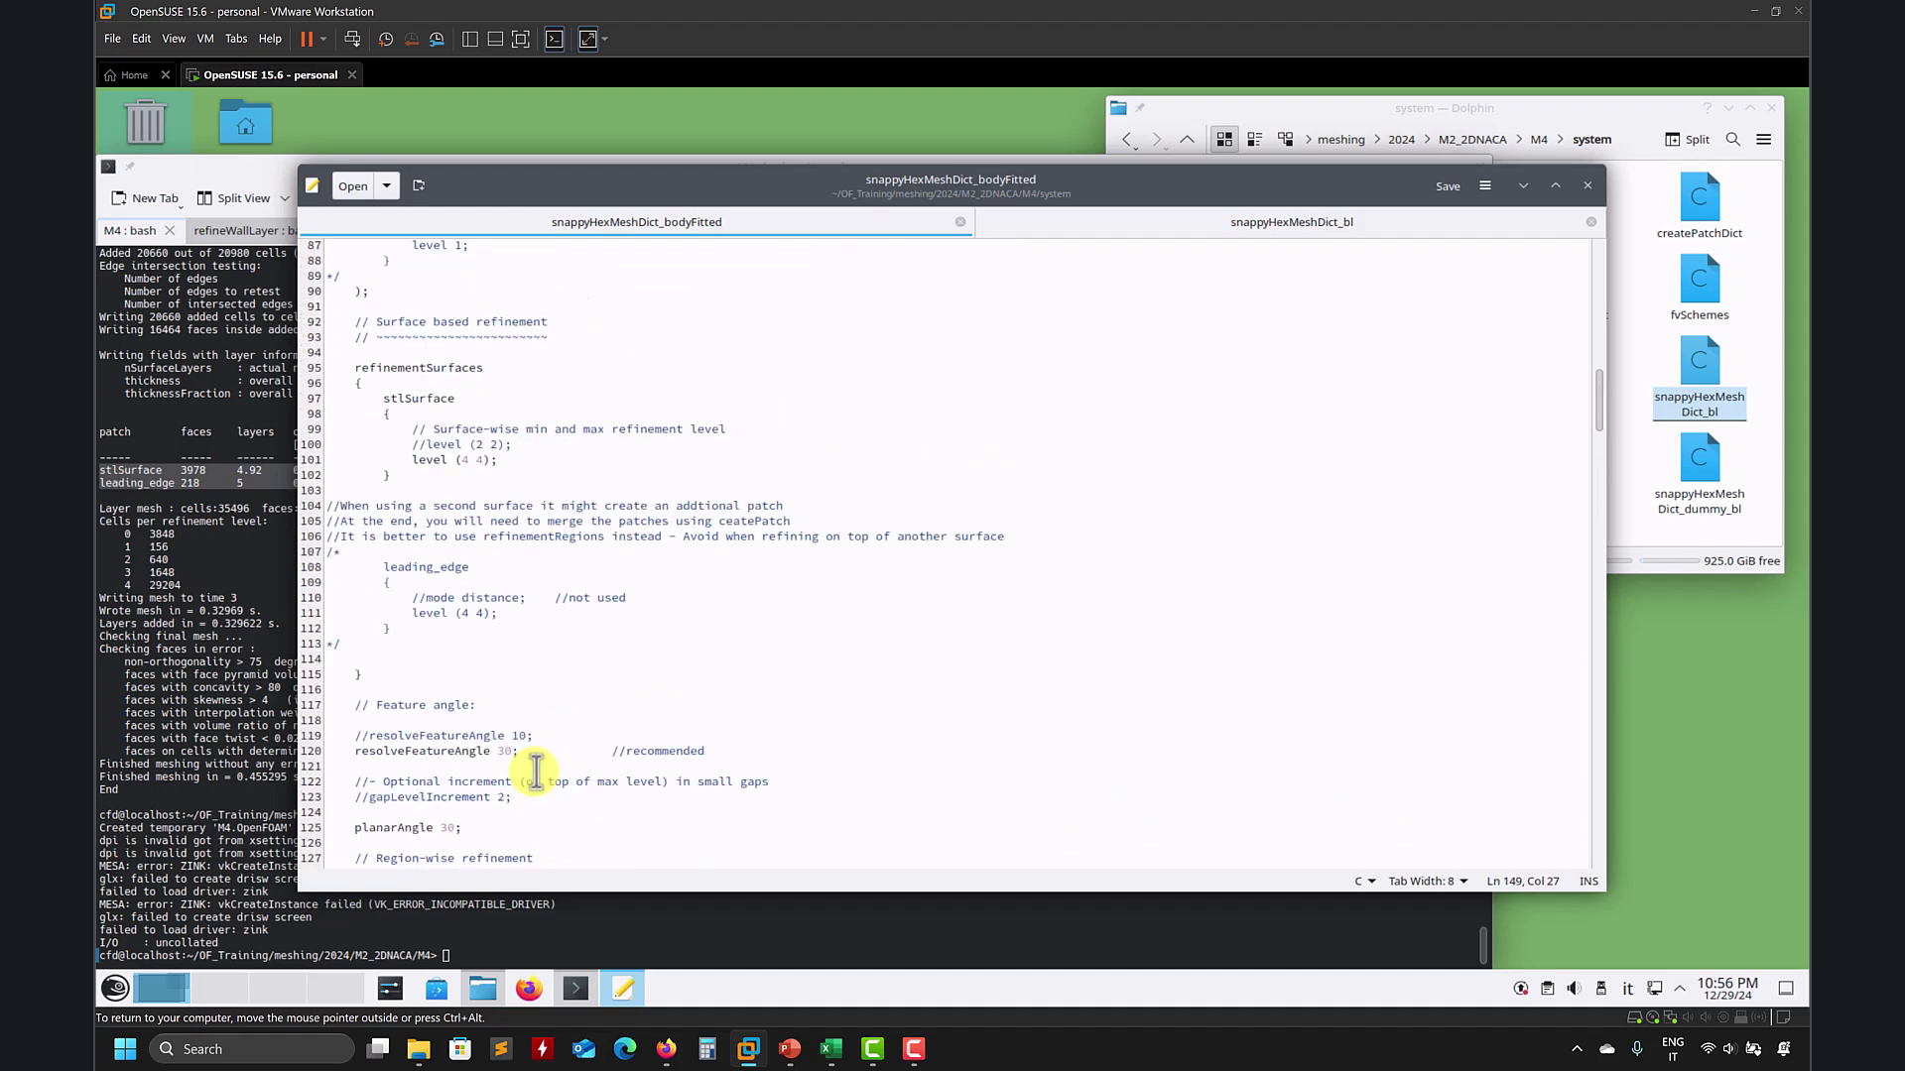
scroll(535, 772, "down", 10)
scroll(533, 768, "up", 20)
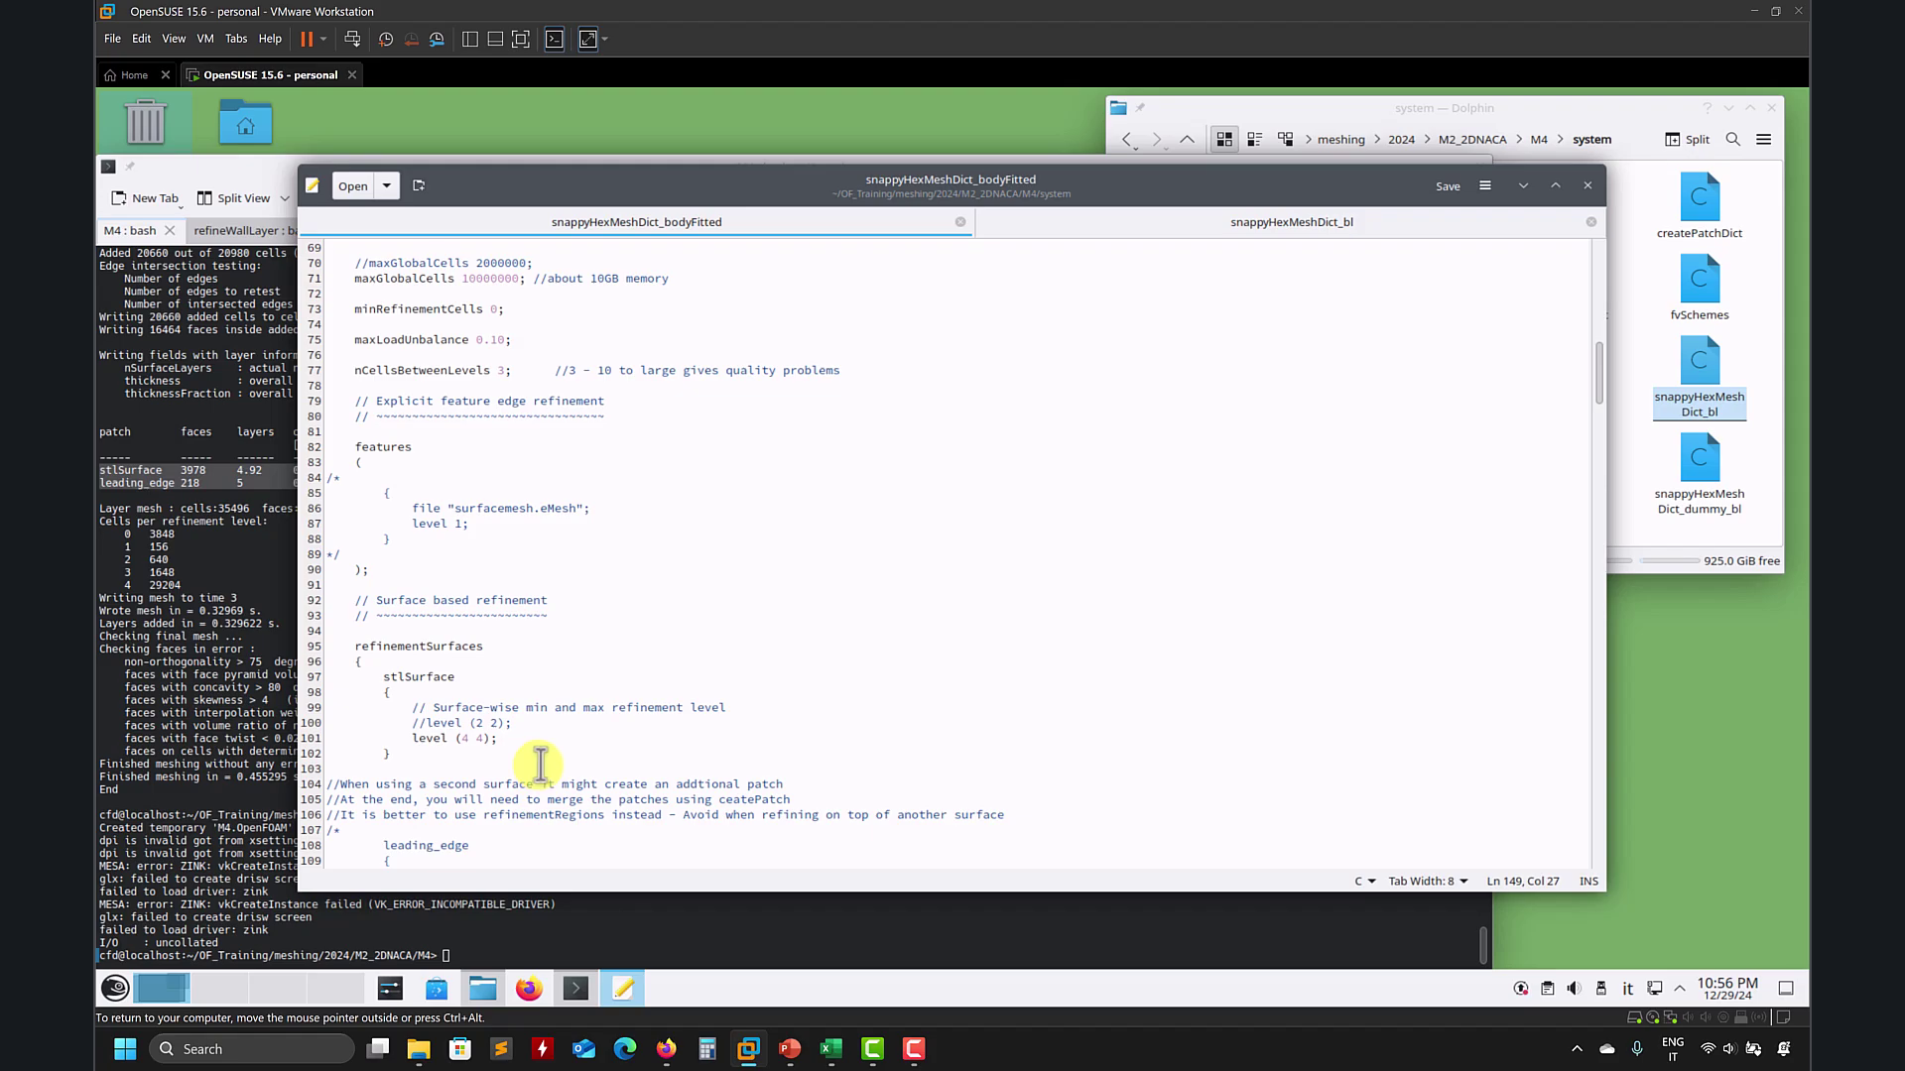
Step: Run the run_mesh_all.sh script in the M4 case from the terminal to regenerate the mesh
scroll(527, 645, "up", 20)
scroll(528, 645, "down", 4)
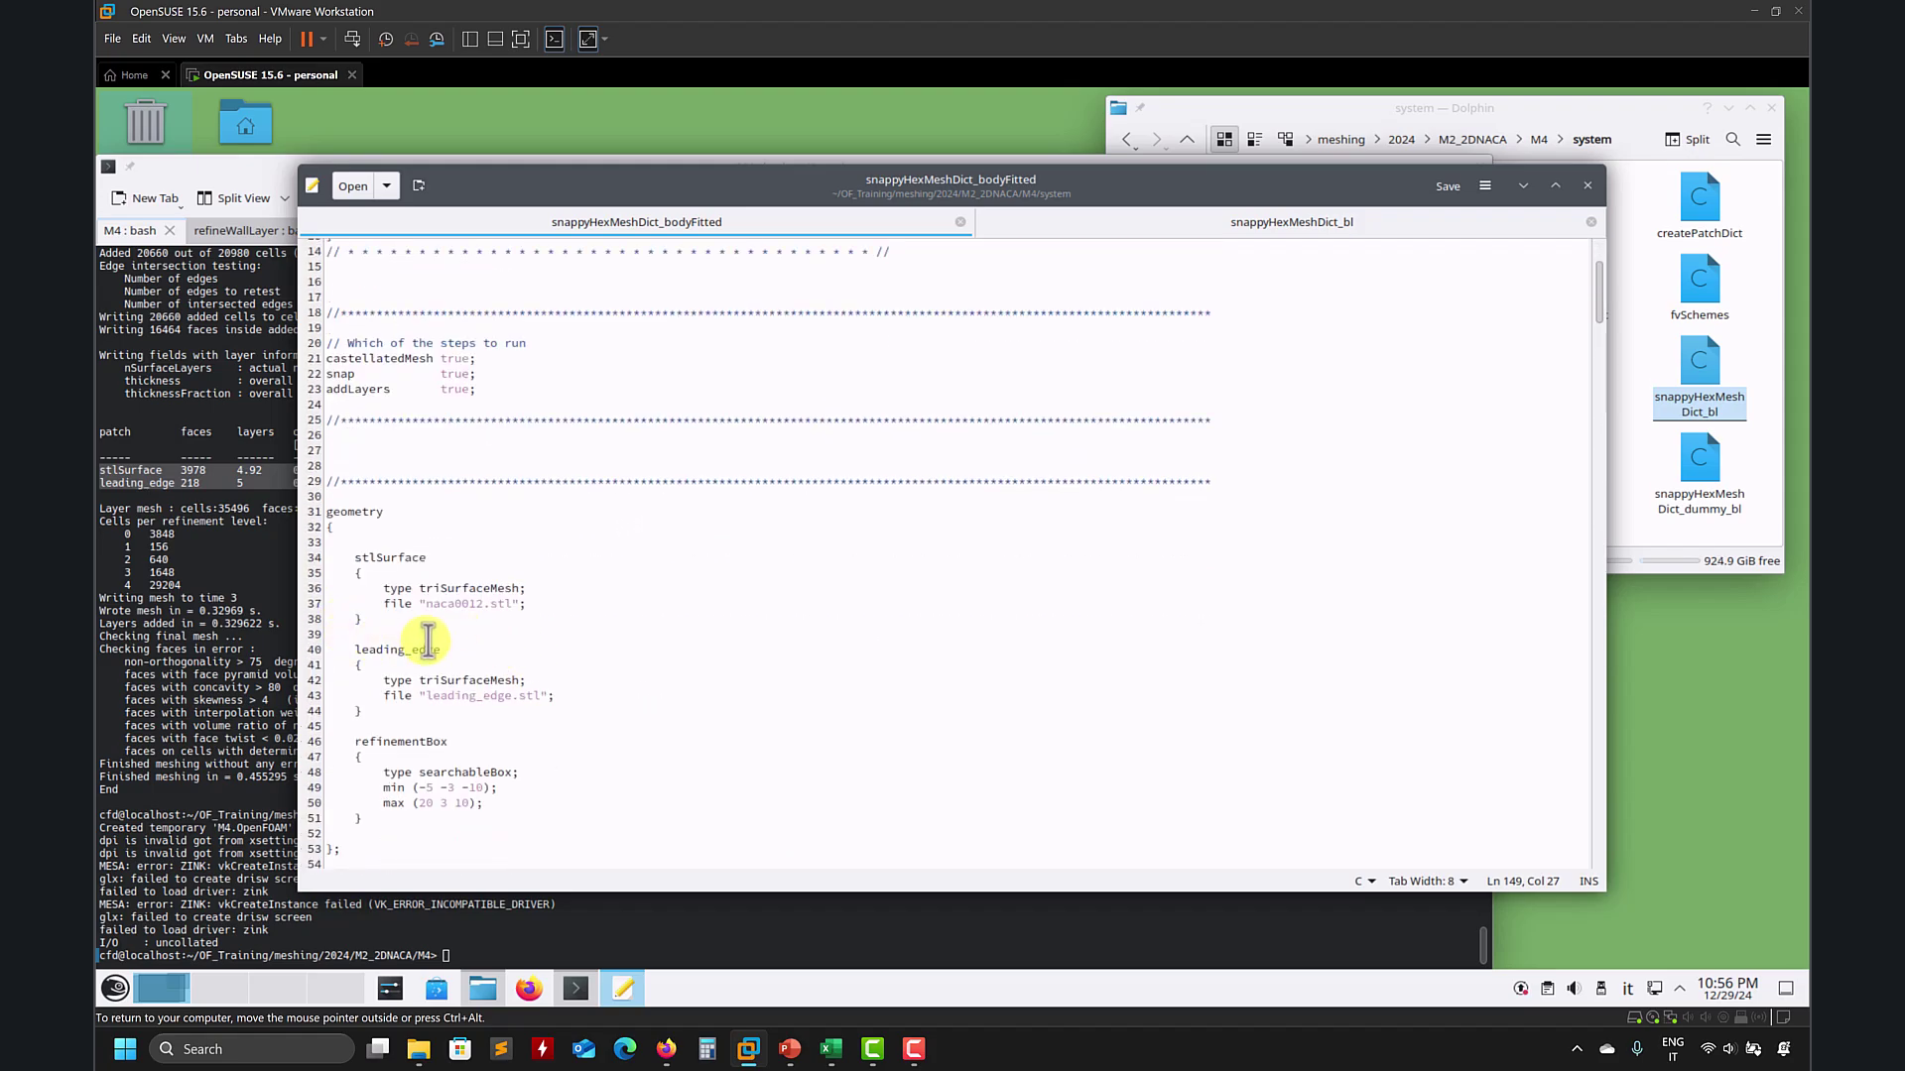
left_click(261, 631)
key("Up")
key("Up")
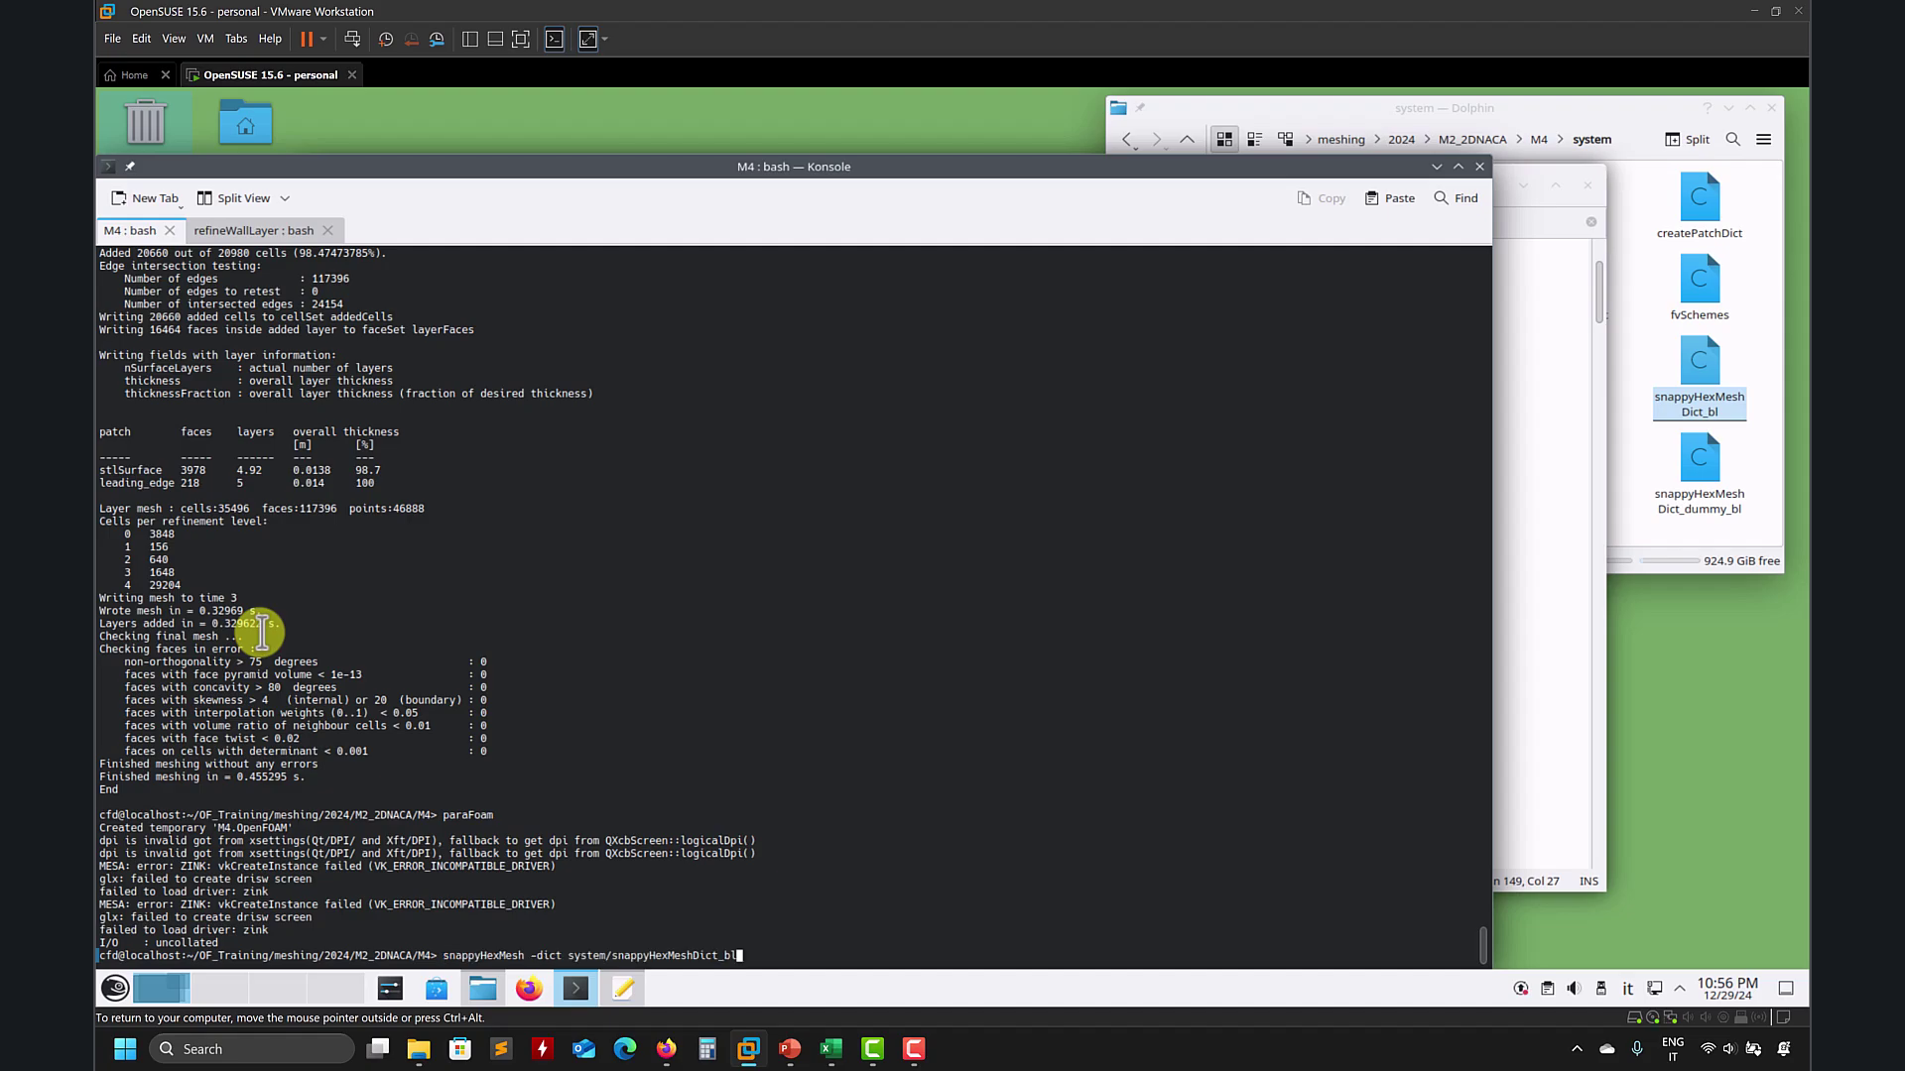
key("Down")
key("Down")
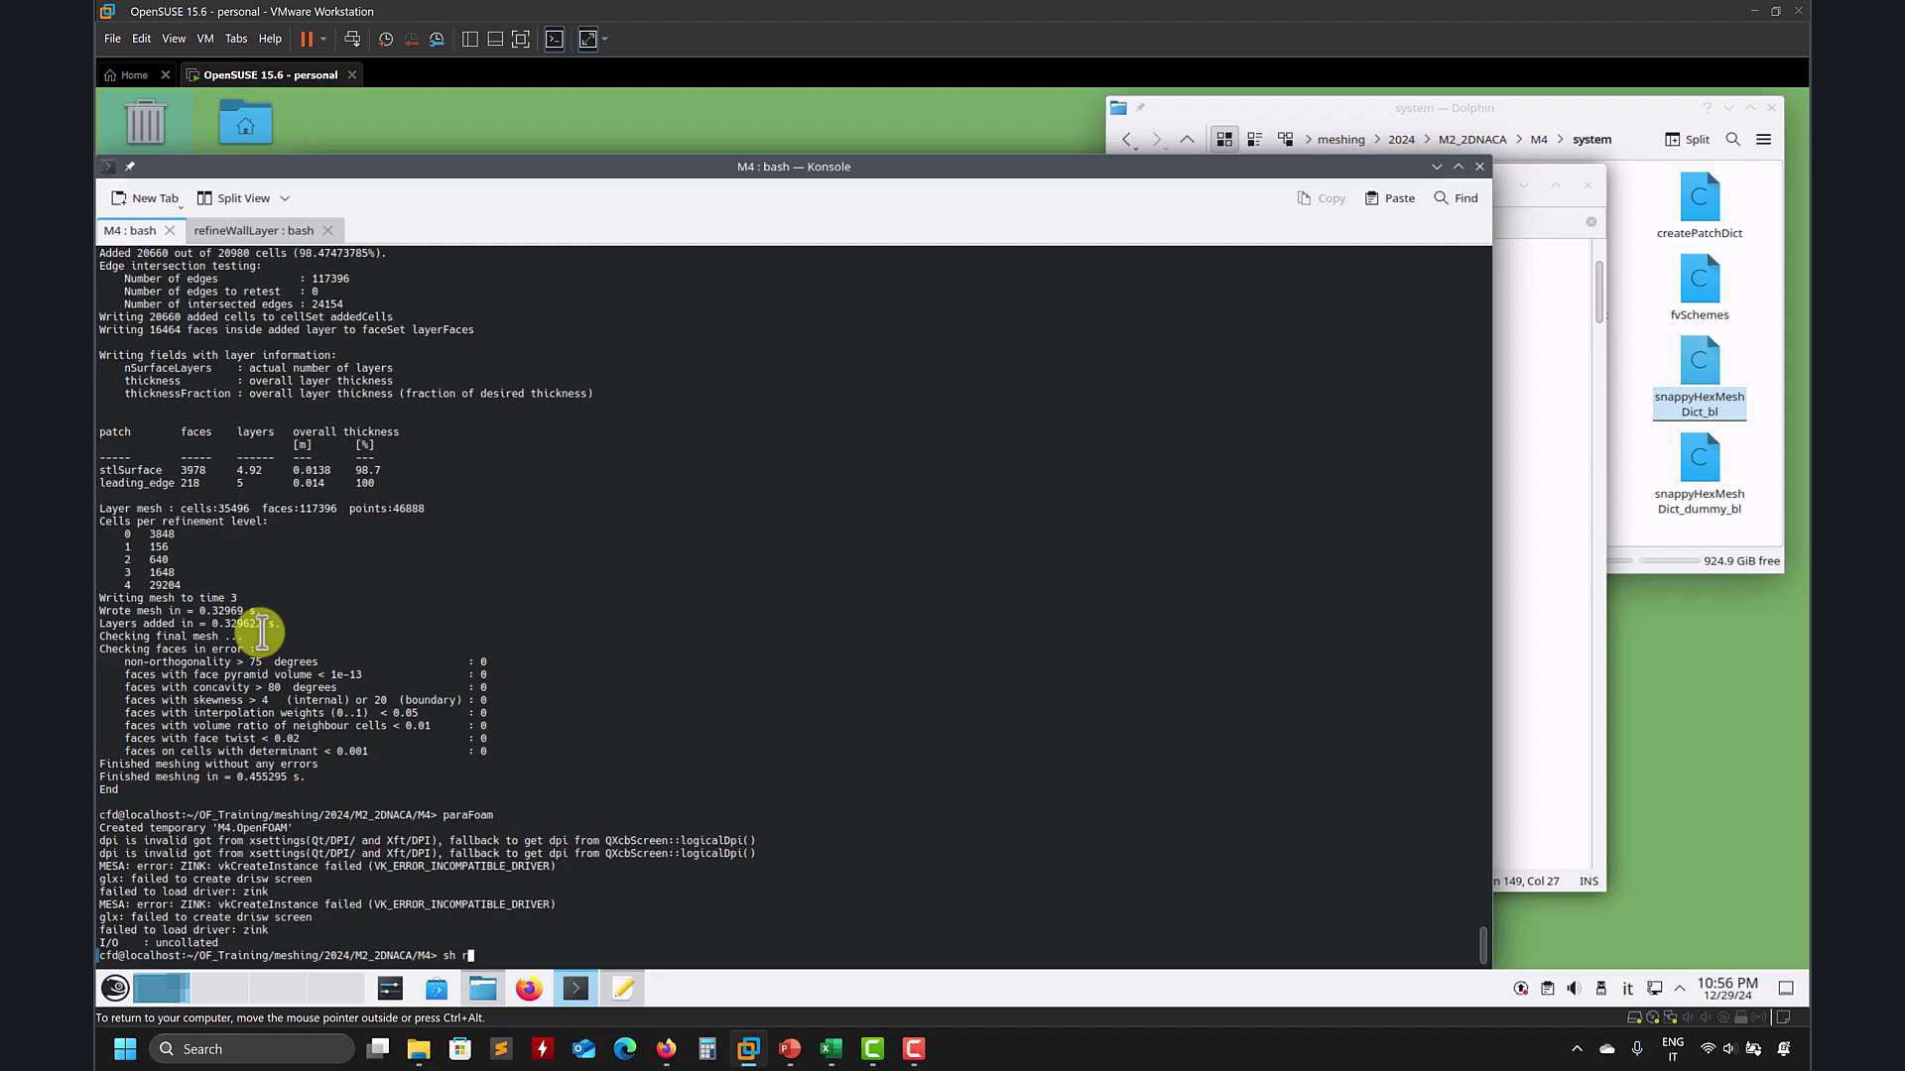
type("sh r")
key("Tab")
type("a")
key("Tab")
key("Return")
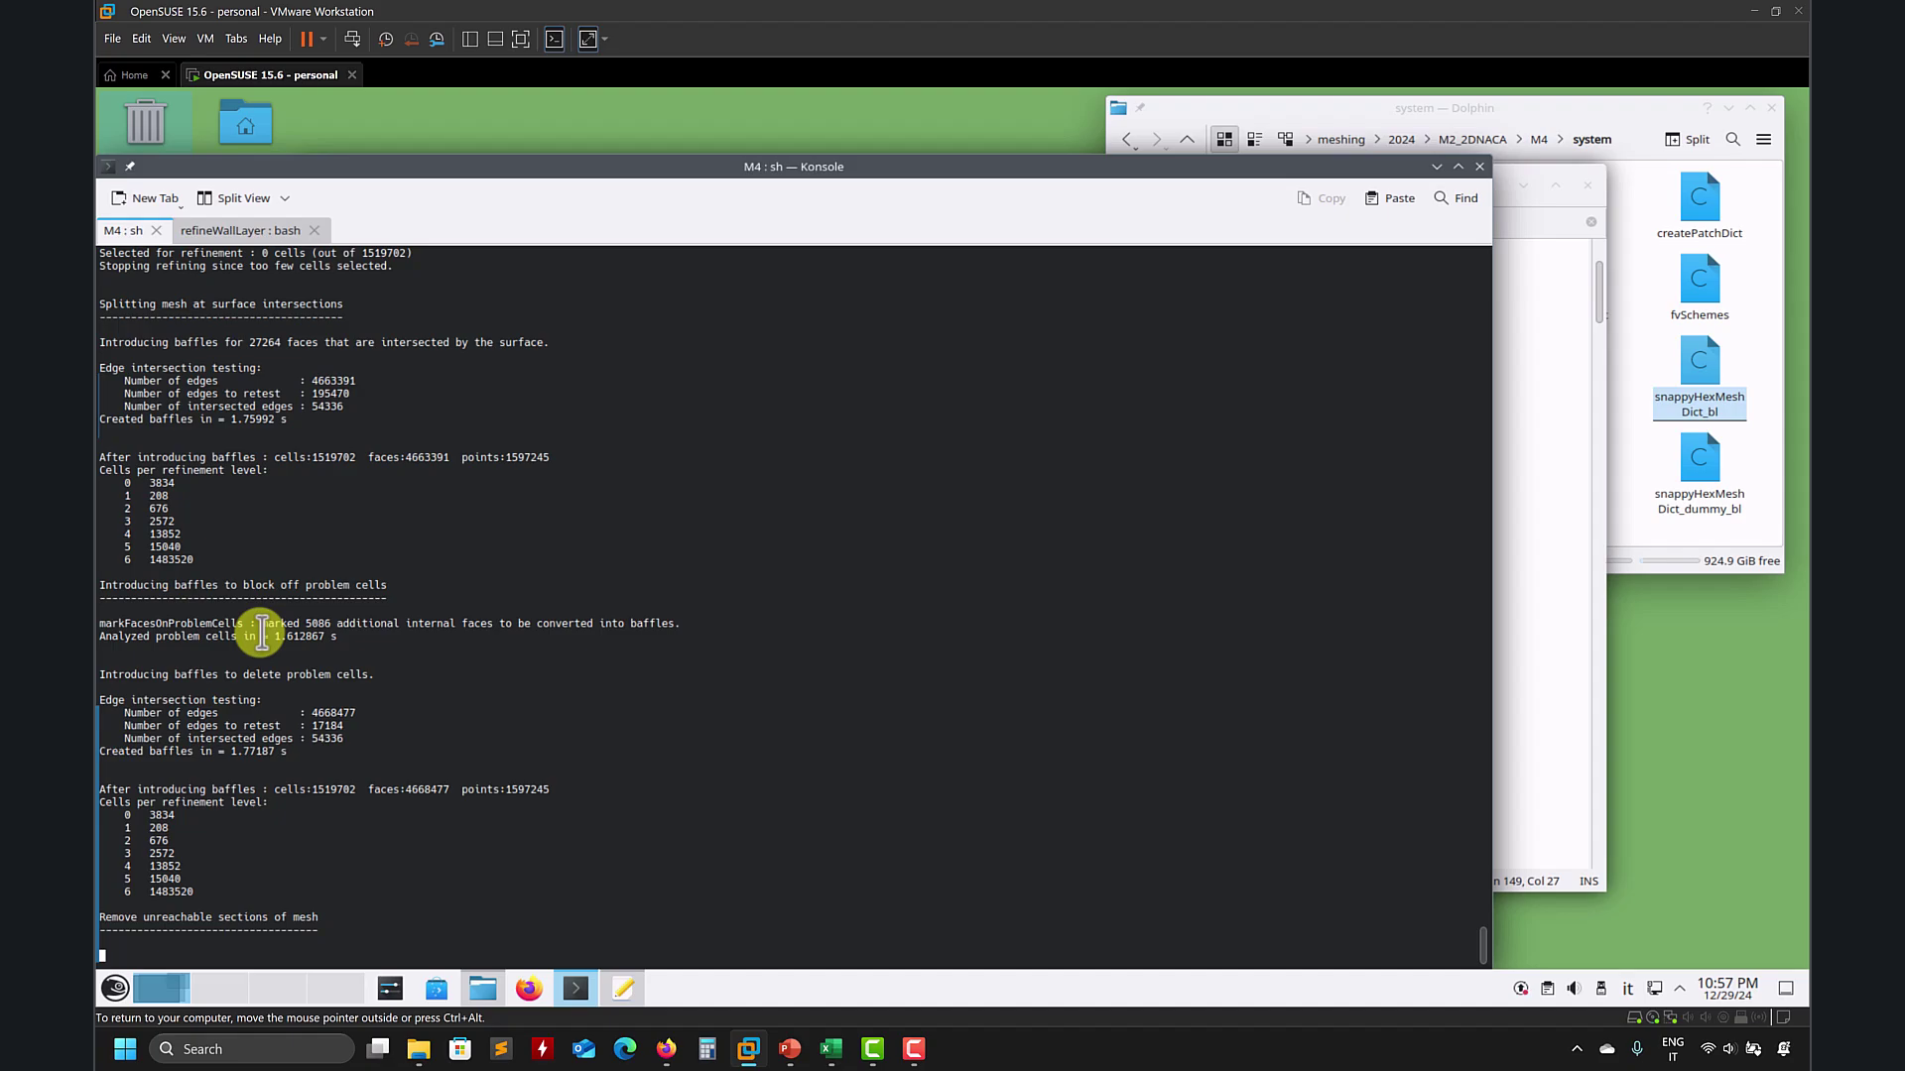
Step: Review the geometry, castellatedMeshControls and refinementRegions settings in snappyHexMeshDict_bodyFitted while the meshing script runs
left_click(1565, 366)
left_click_drag(1302, 183, 1428, 159)
mouse_move(359, 166)
left_mouse_down()
mouse_move(382, 164)
mouse_move(383, 187)
left_mouse_up()
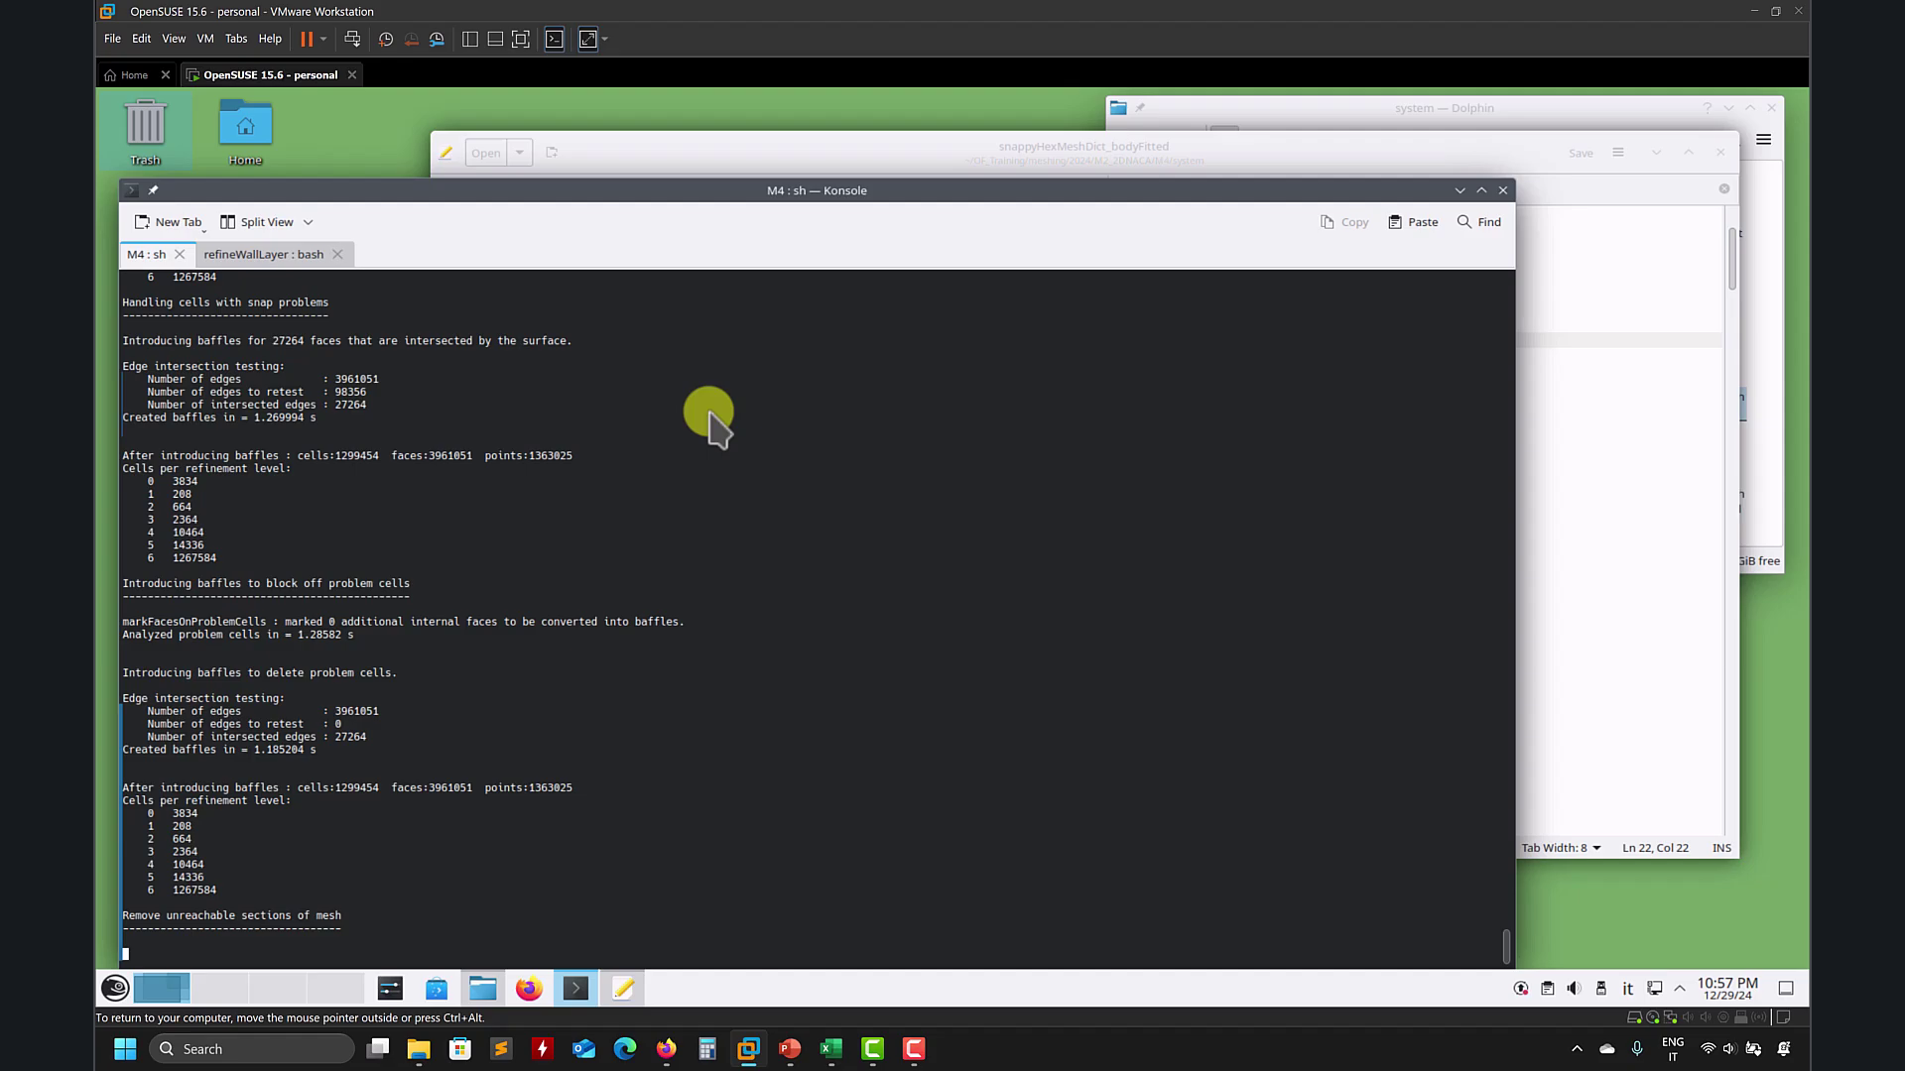
left_click(1486, 150)
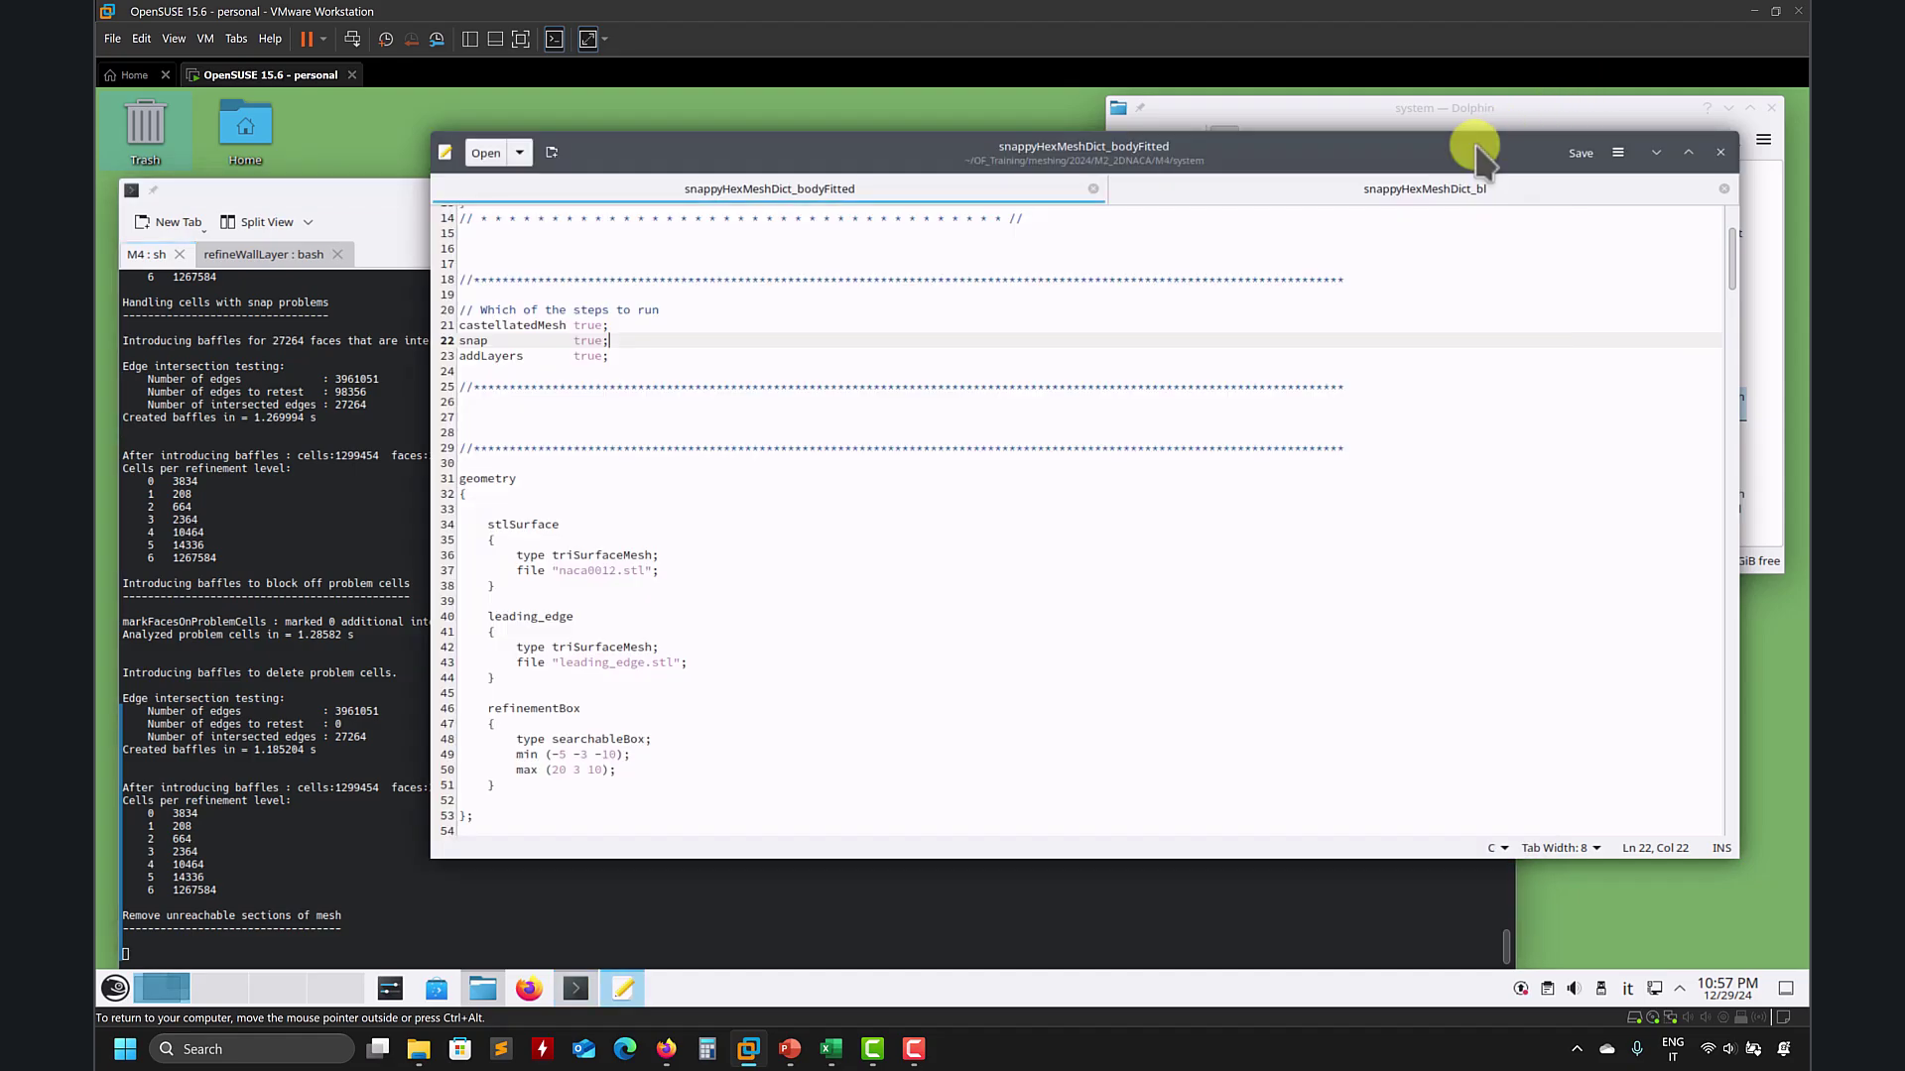
scroll(1075, 466, "up", 3)
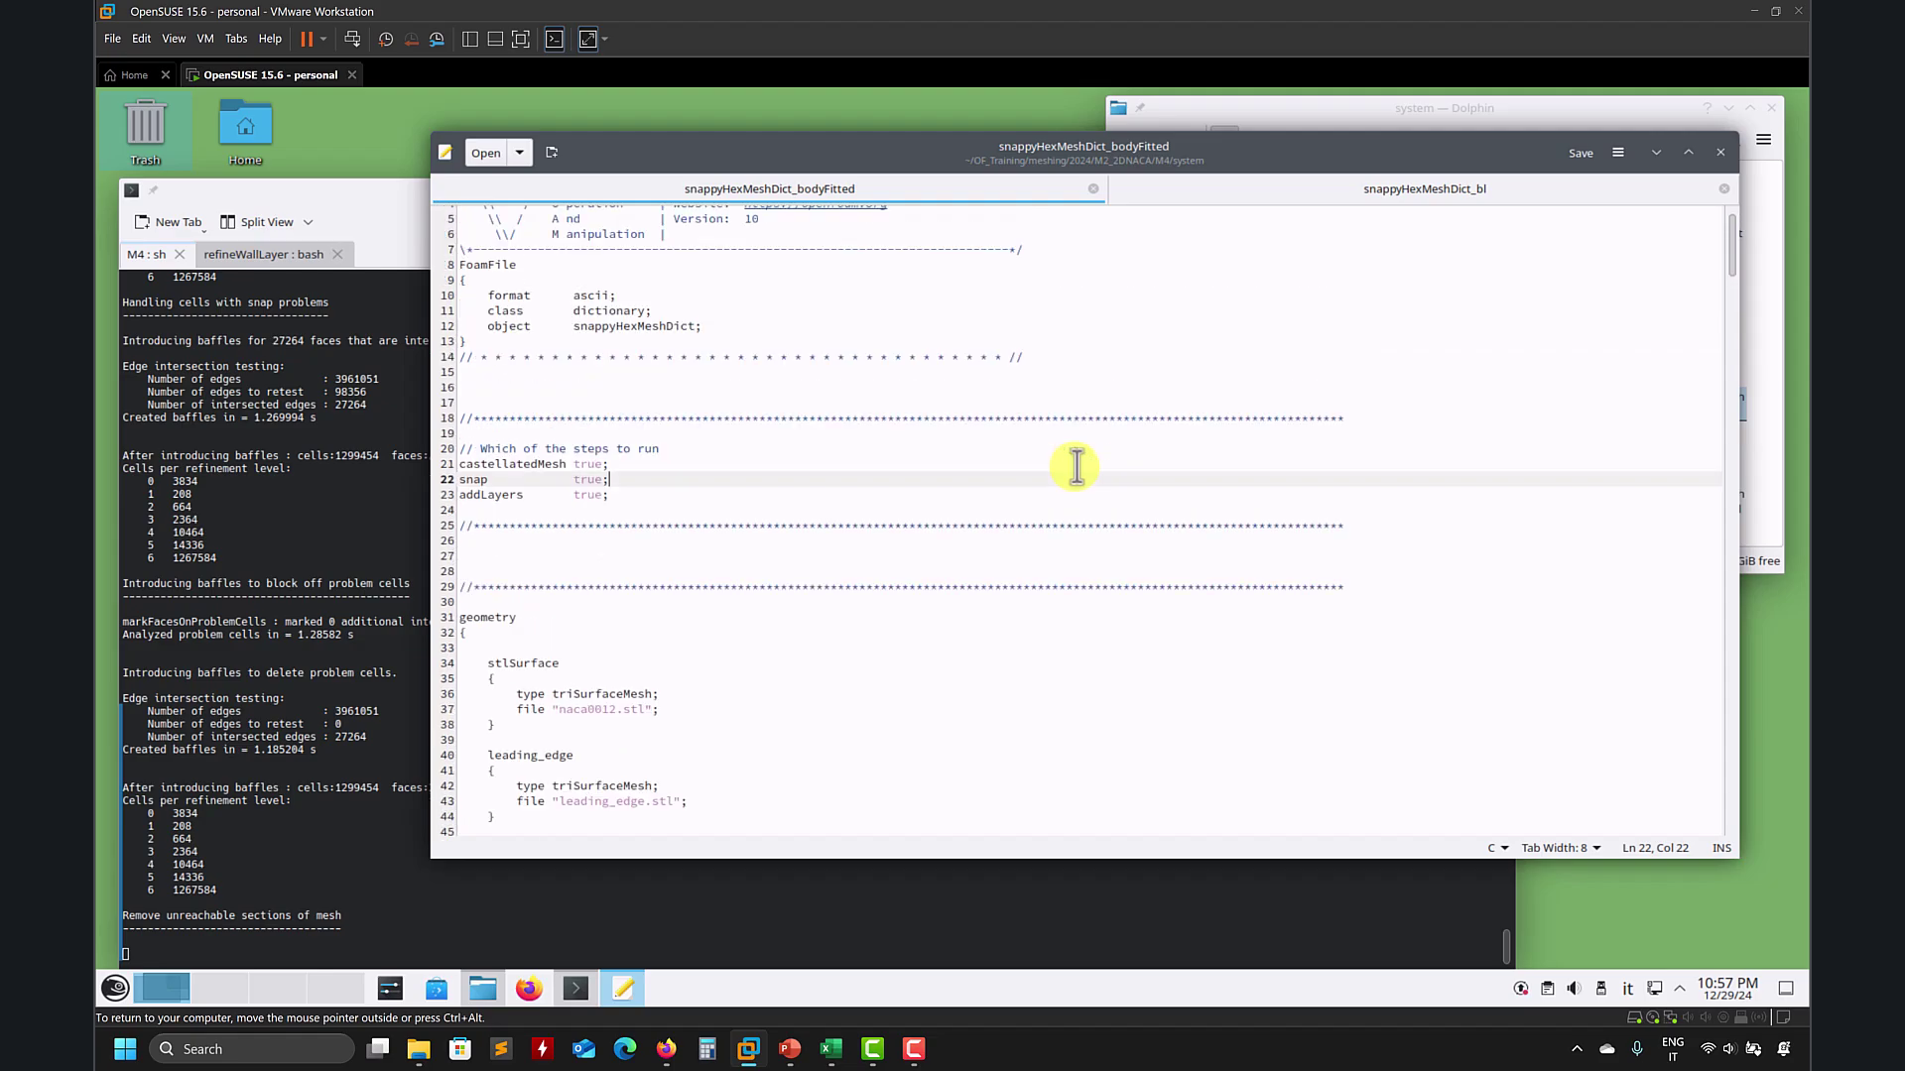
scroll(922, 490, "down", 9)
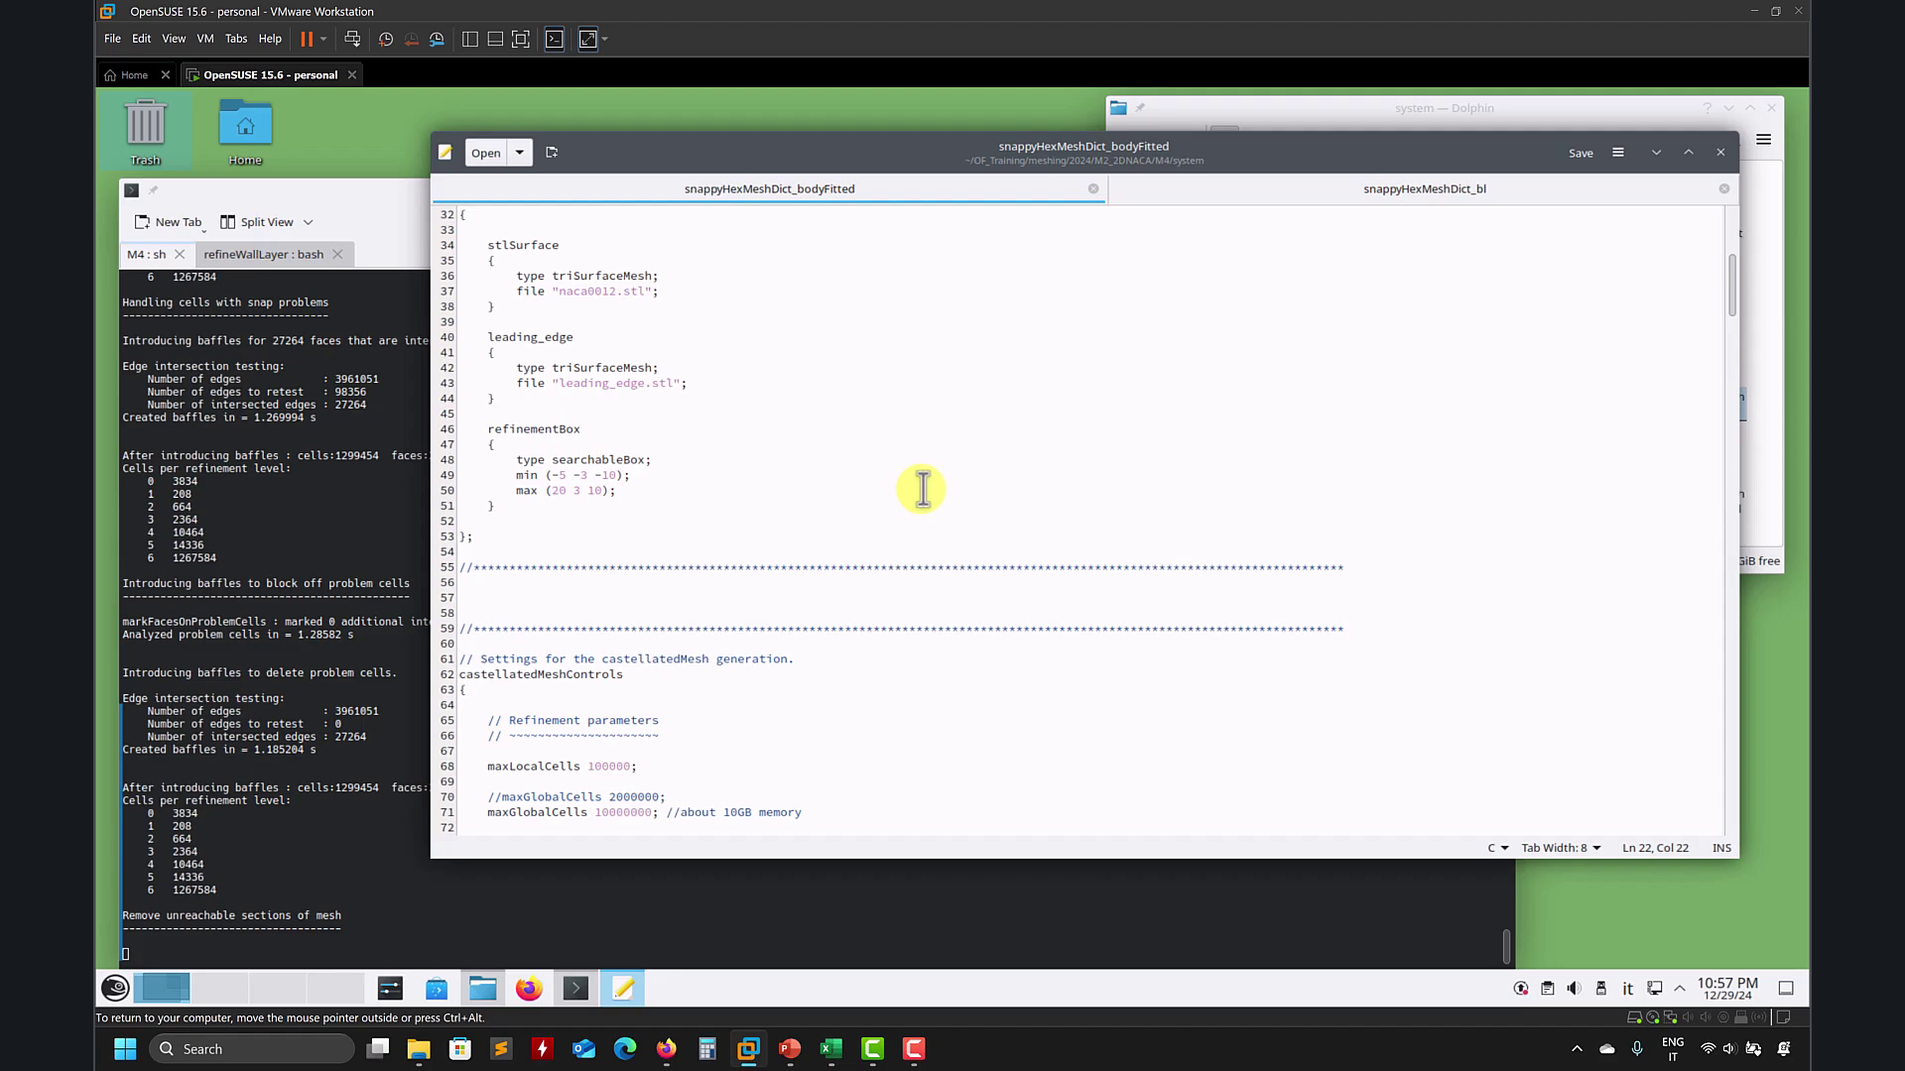
scroll(923, 490, "down", 12)
scroll(947, 496, "up", 10)
scroll(949, 496, "up", 3)
scroll(949, 497, "down", 17)
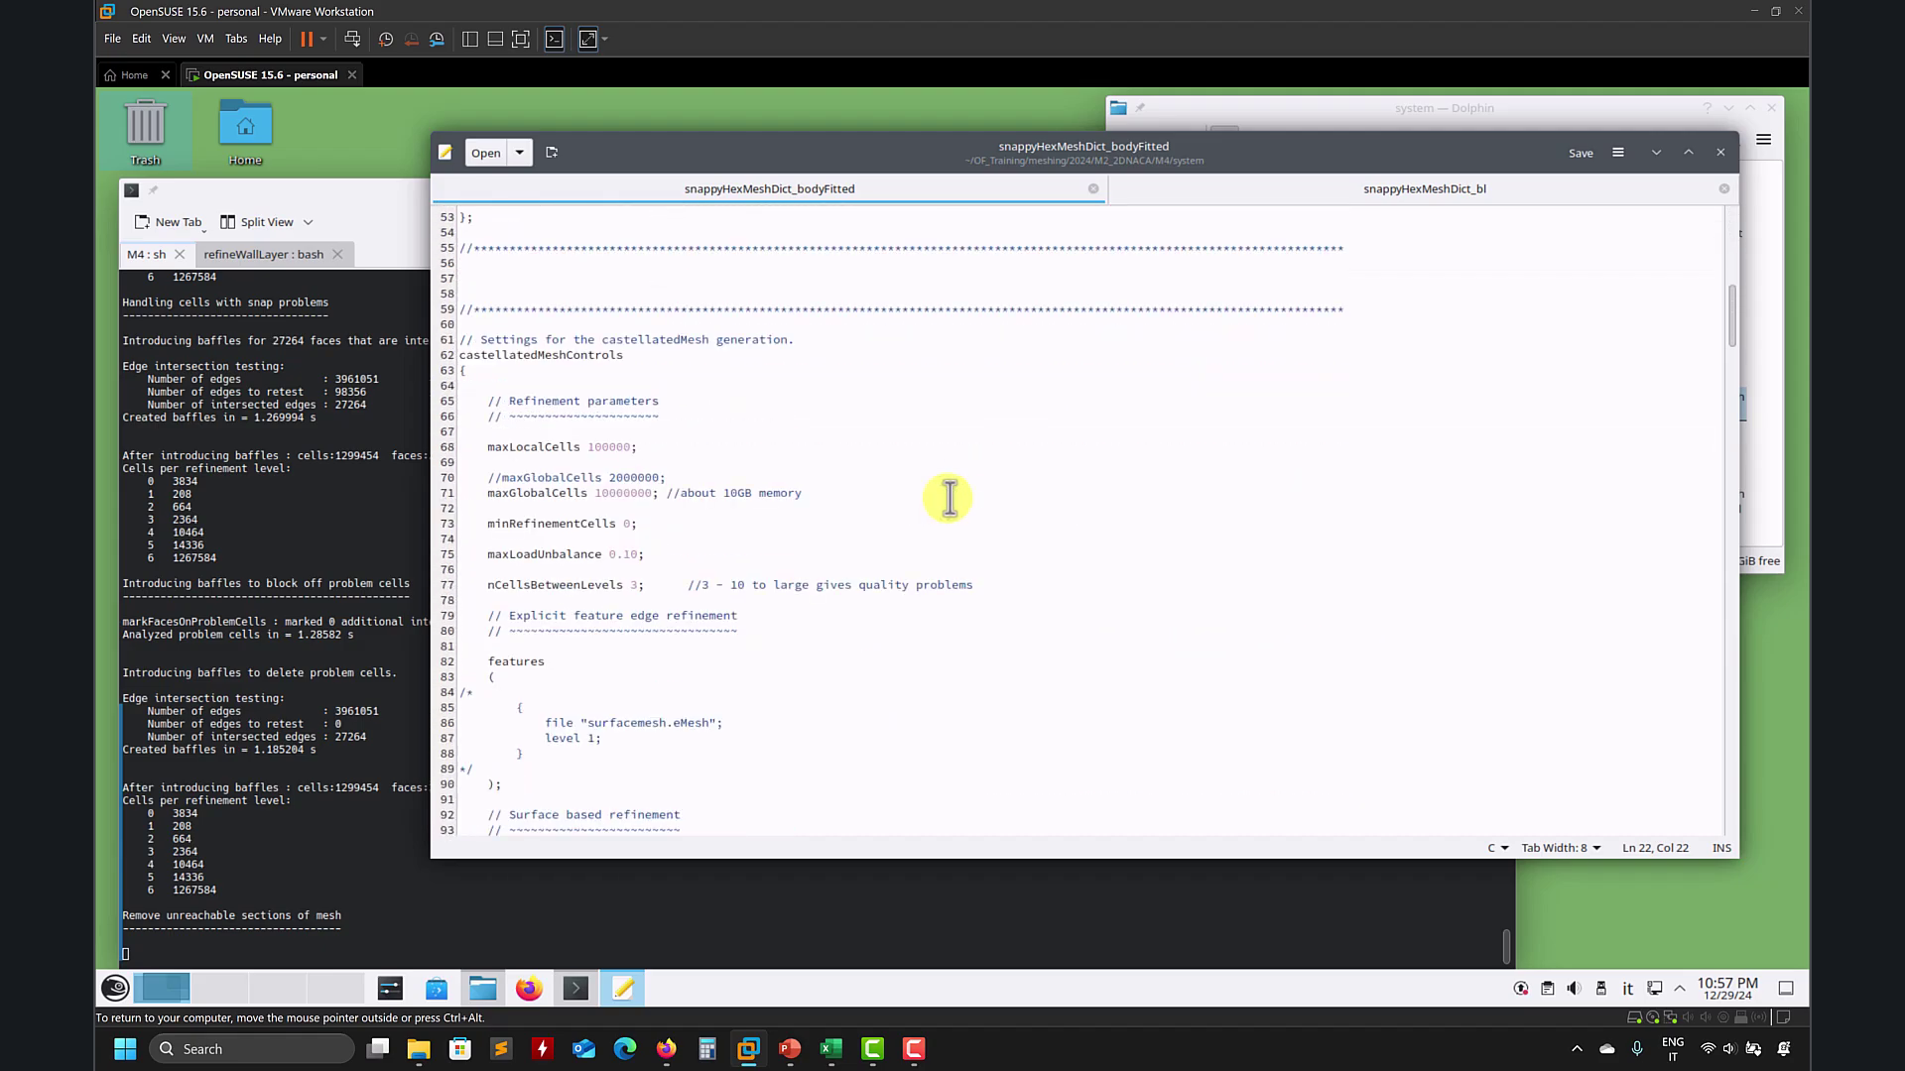
scroll(948, 496, "down", 15)
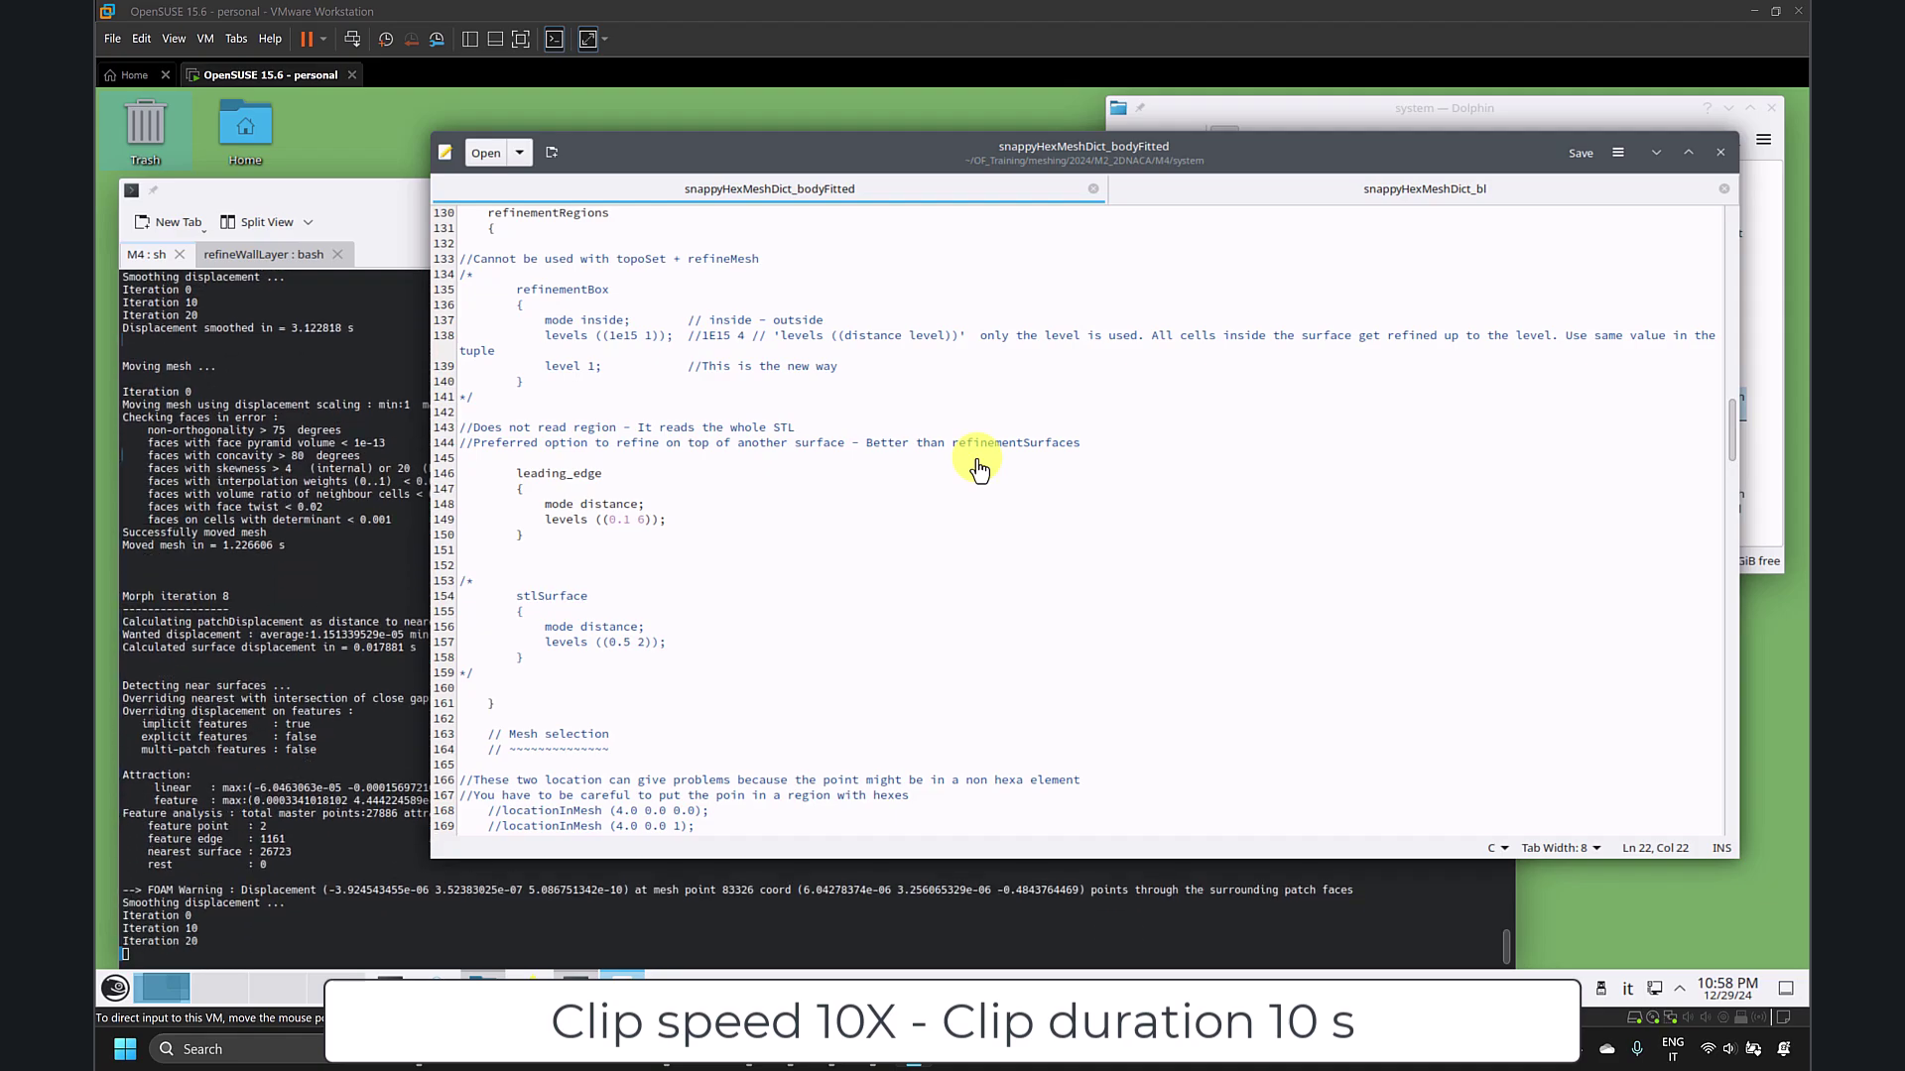
left_click(1594, 109)
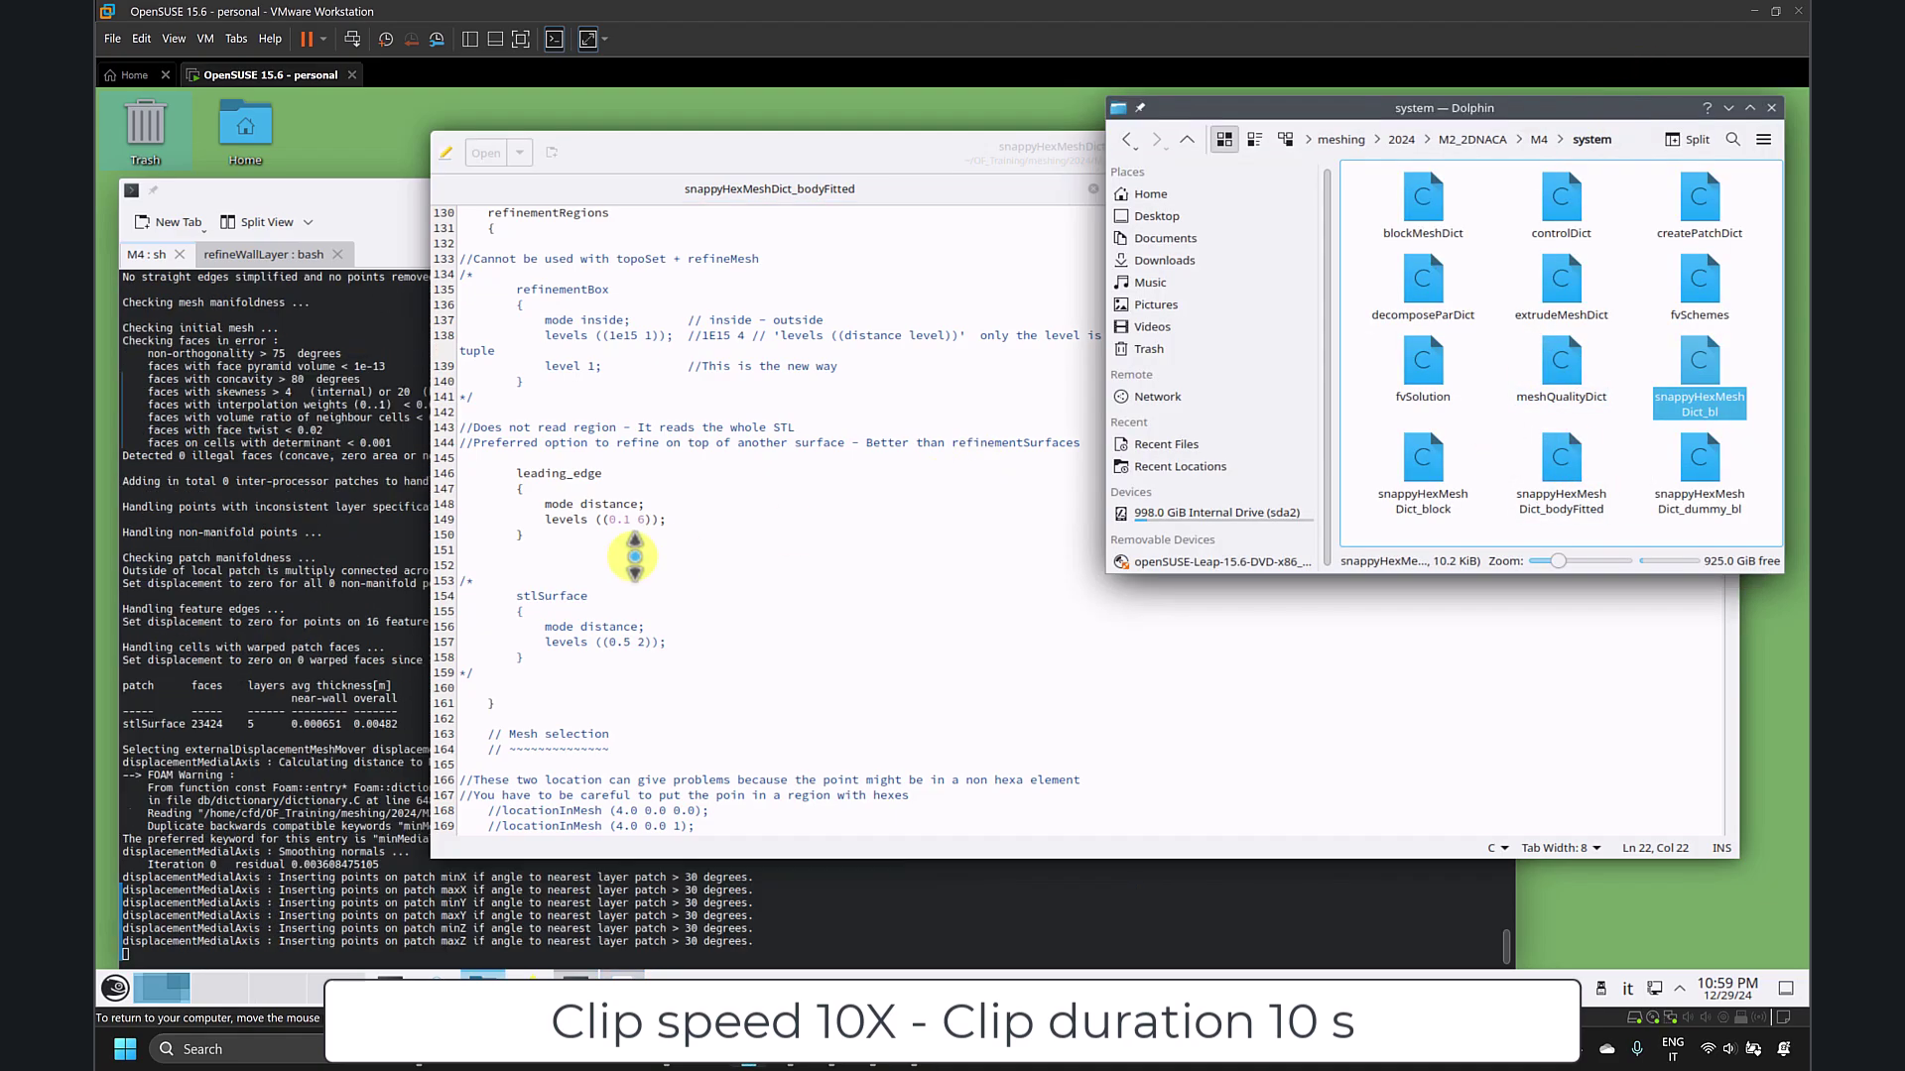
Step: Open the M4 mesh in ParaView by running paraFoam from the terminal, and display it as Surface With Edges
left_click(233, 510)
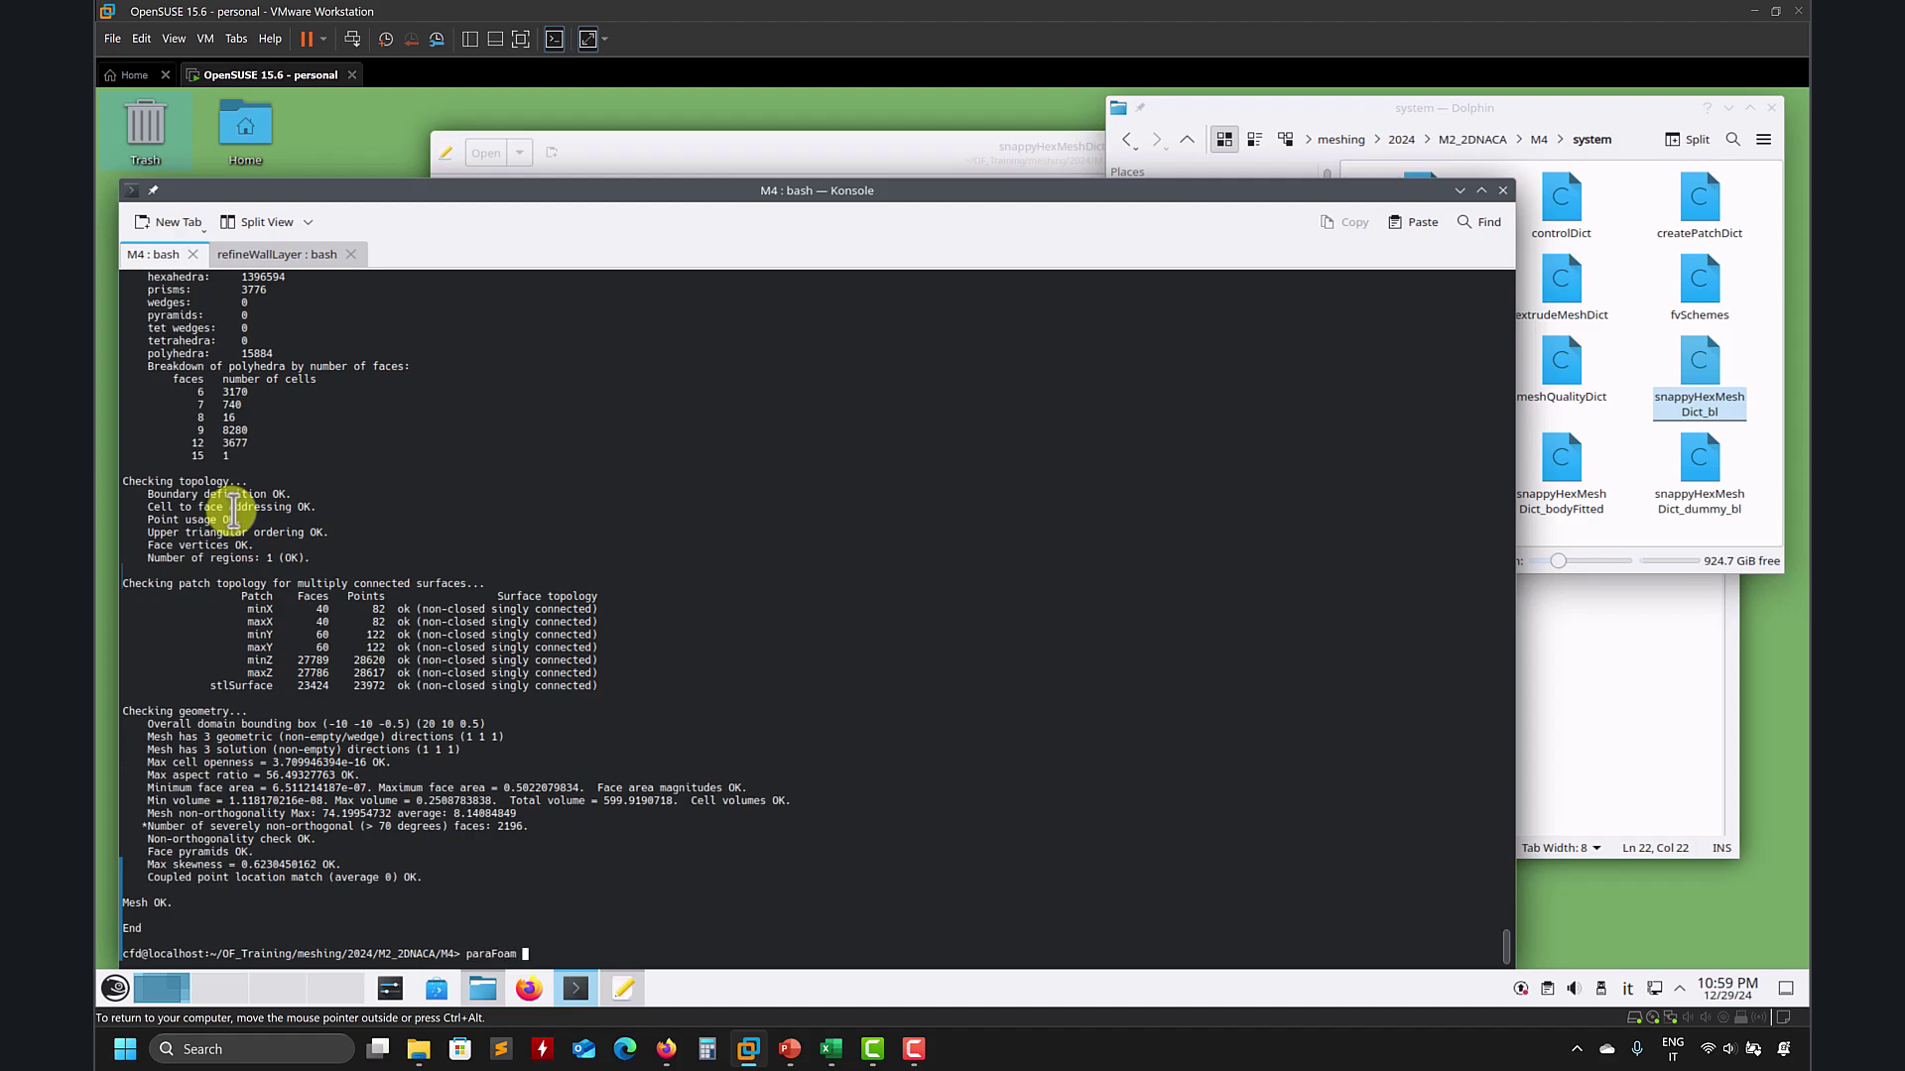
type("paraFoam")
key("Return")
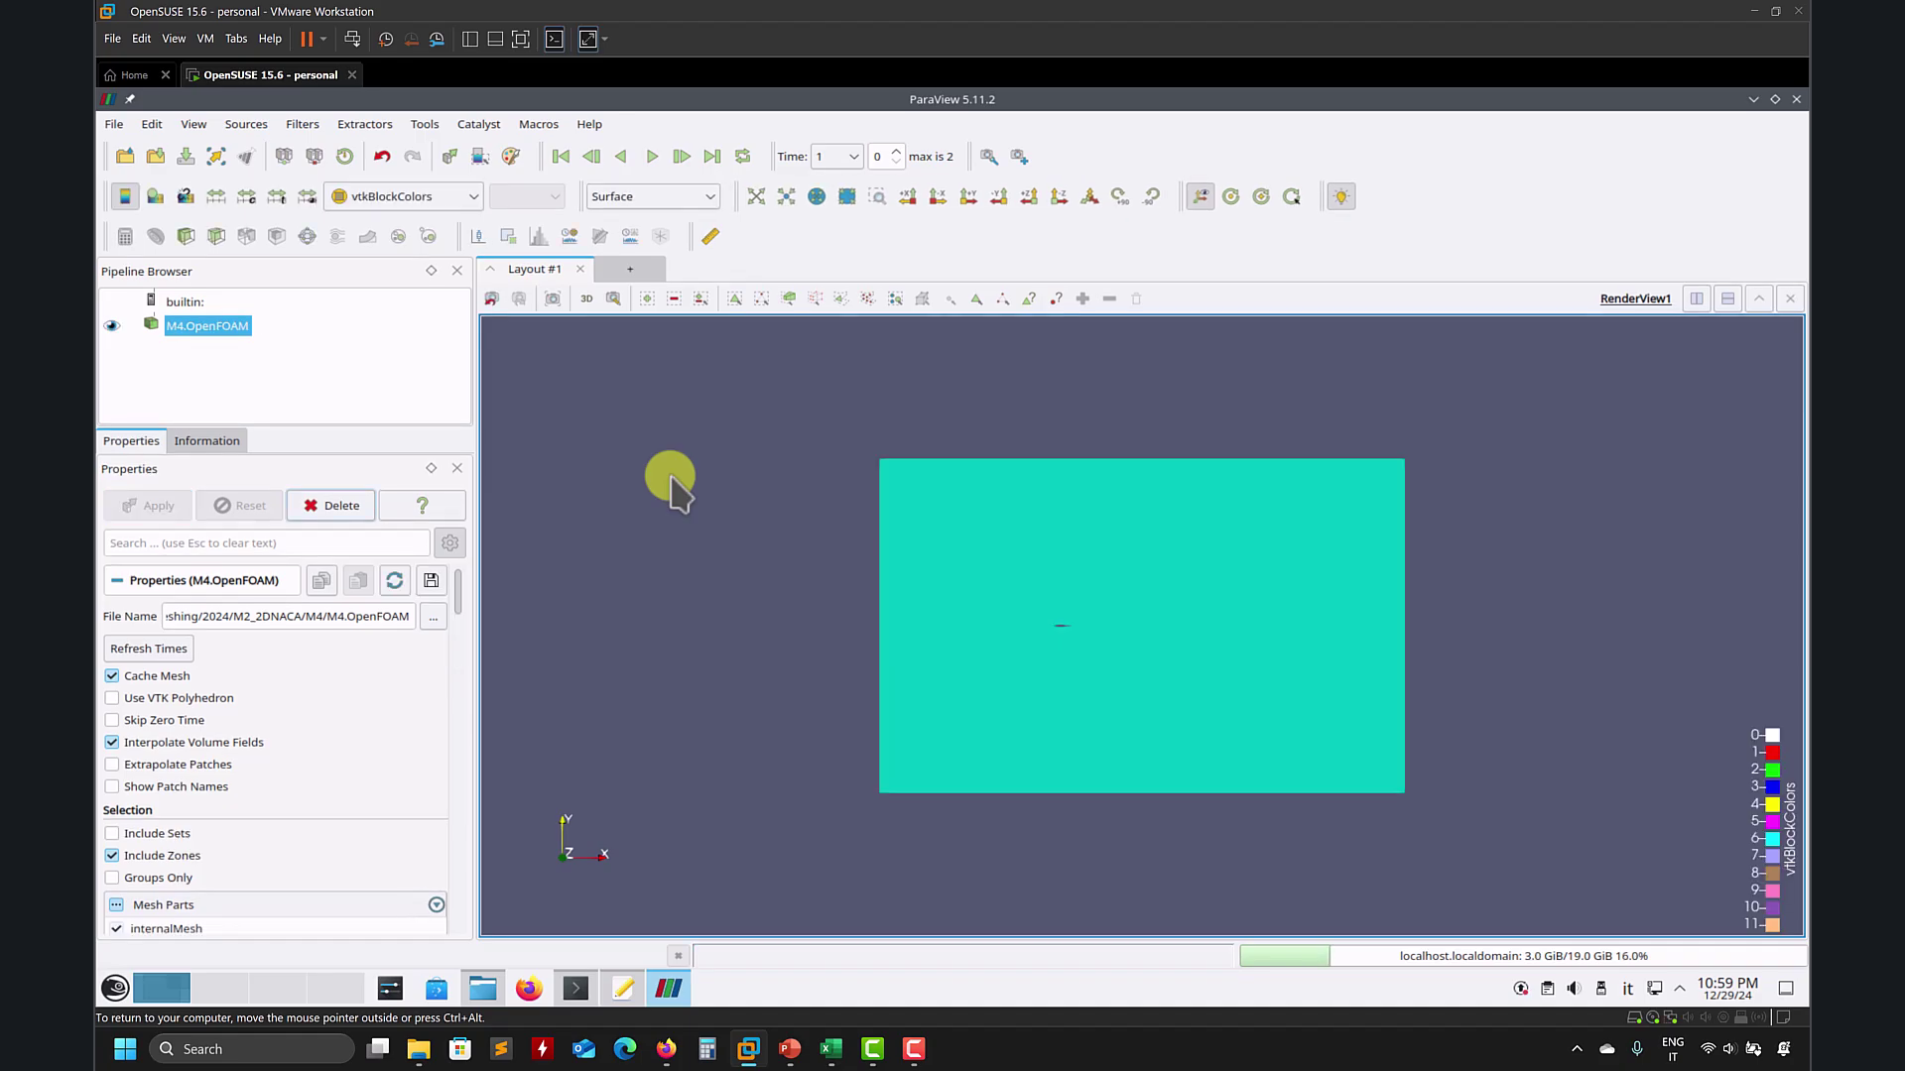
scroll(907, 605, "up", 5)
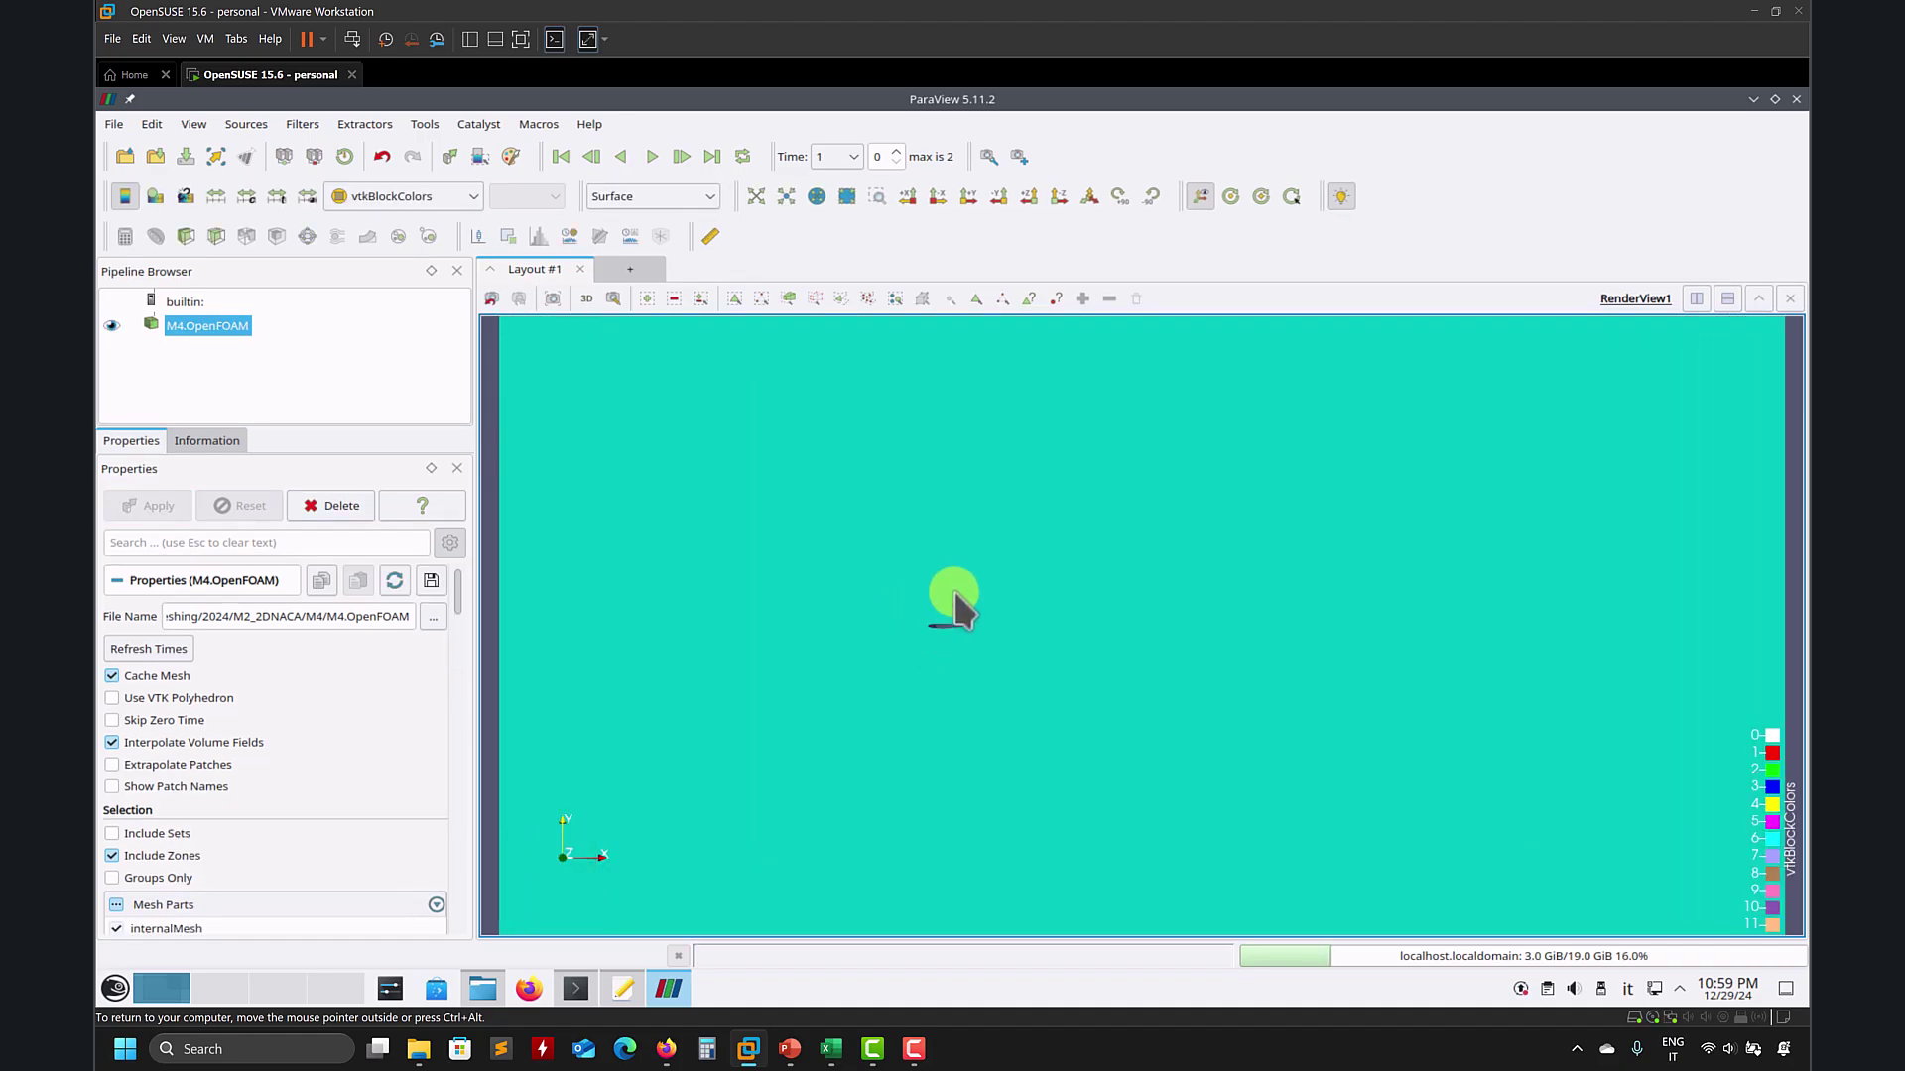
left_click(700, 194)
left_click(664, 355)
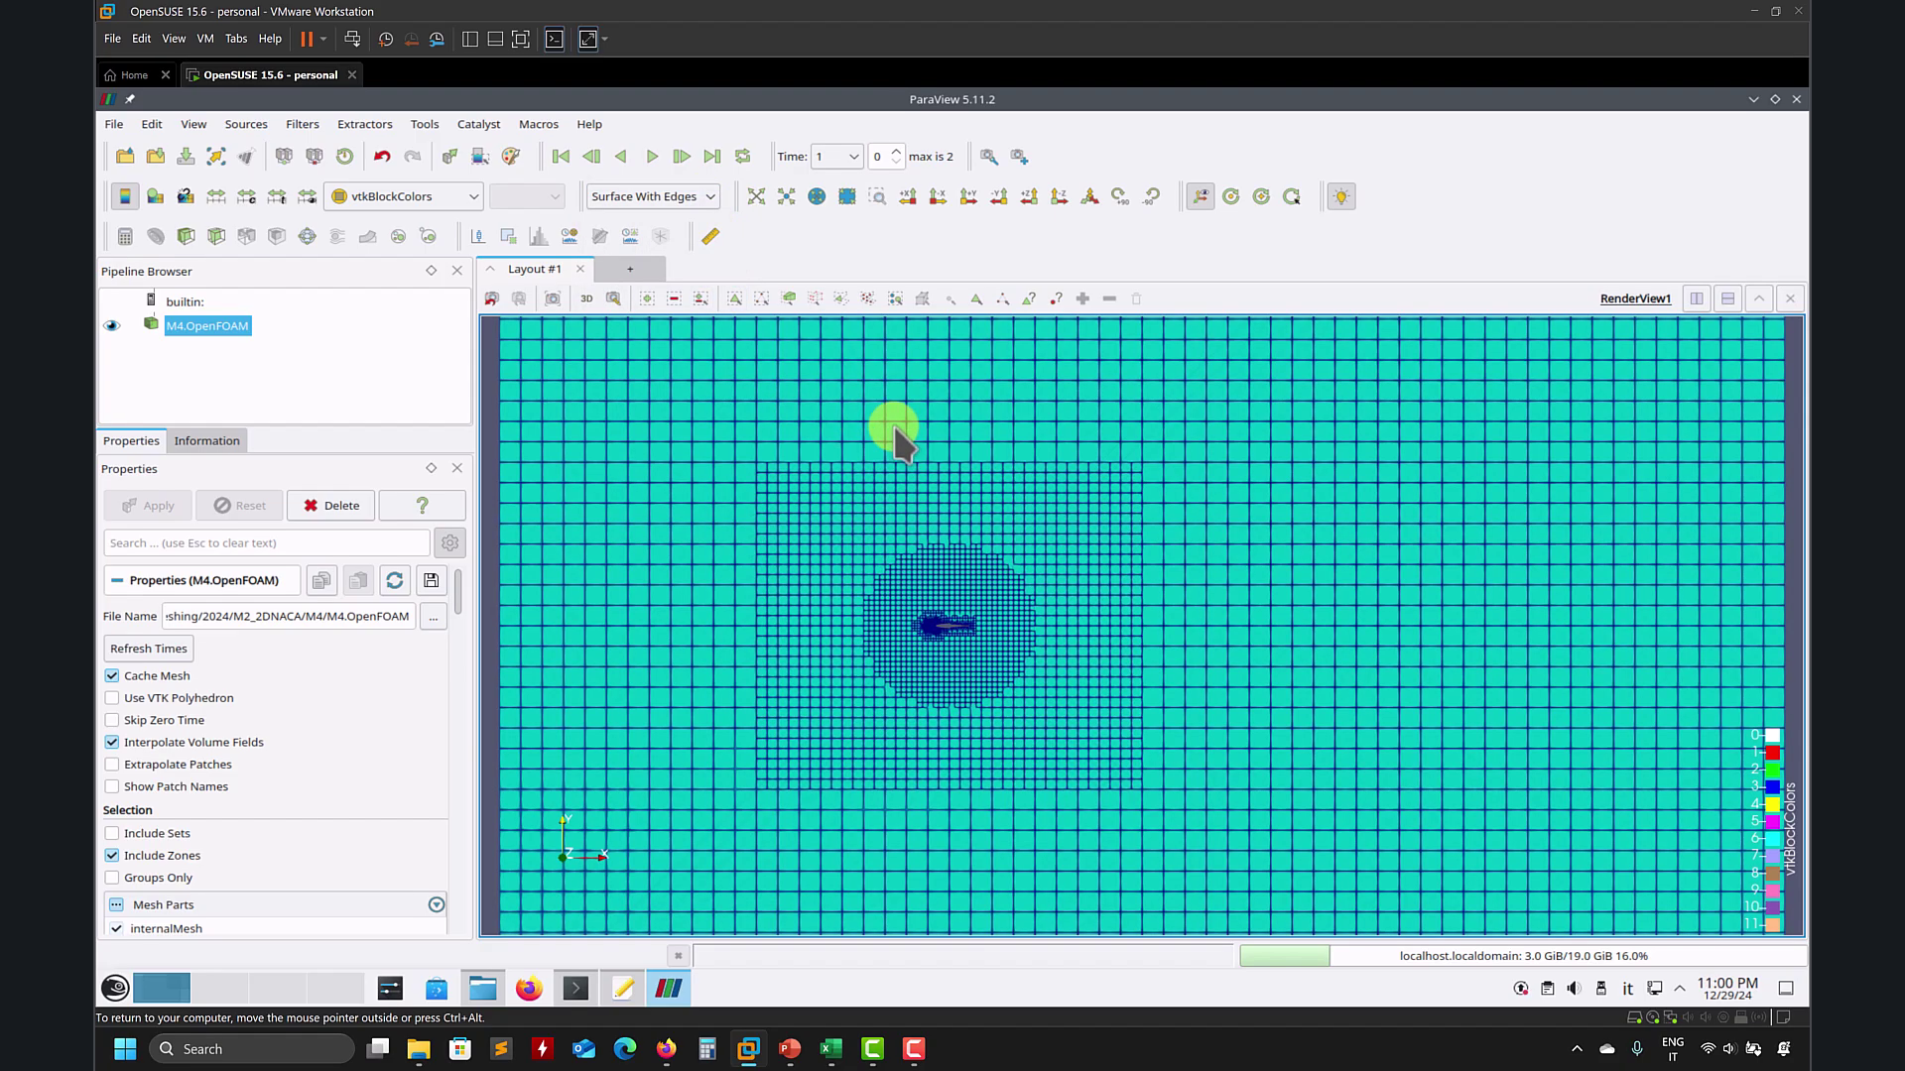
Step: Examine the distance-based refinement around the airfoil's leading edge and advance the mesh to the last time step
left_click_drag(820, 466, 1007, 723)
scroll(906, 693, "up", 5)
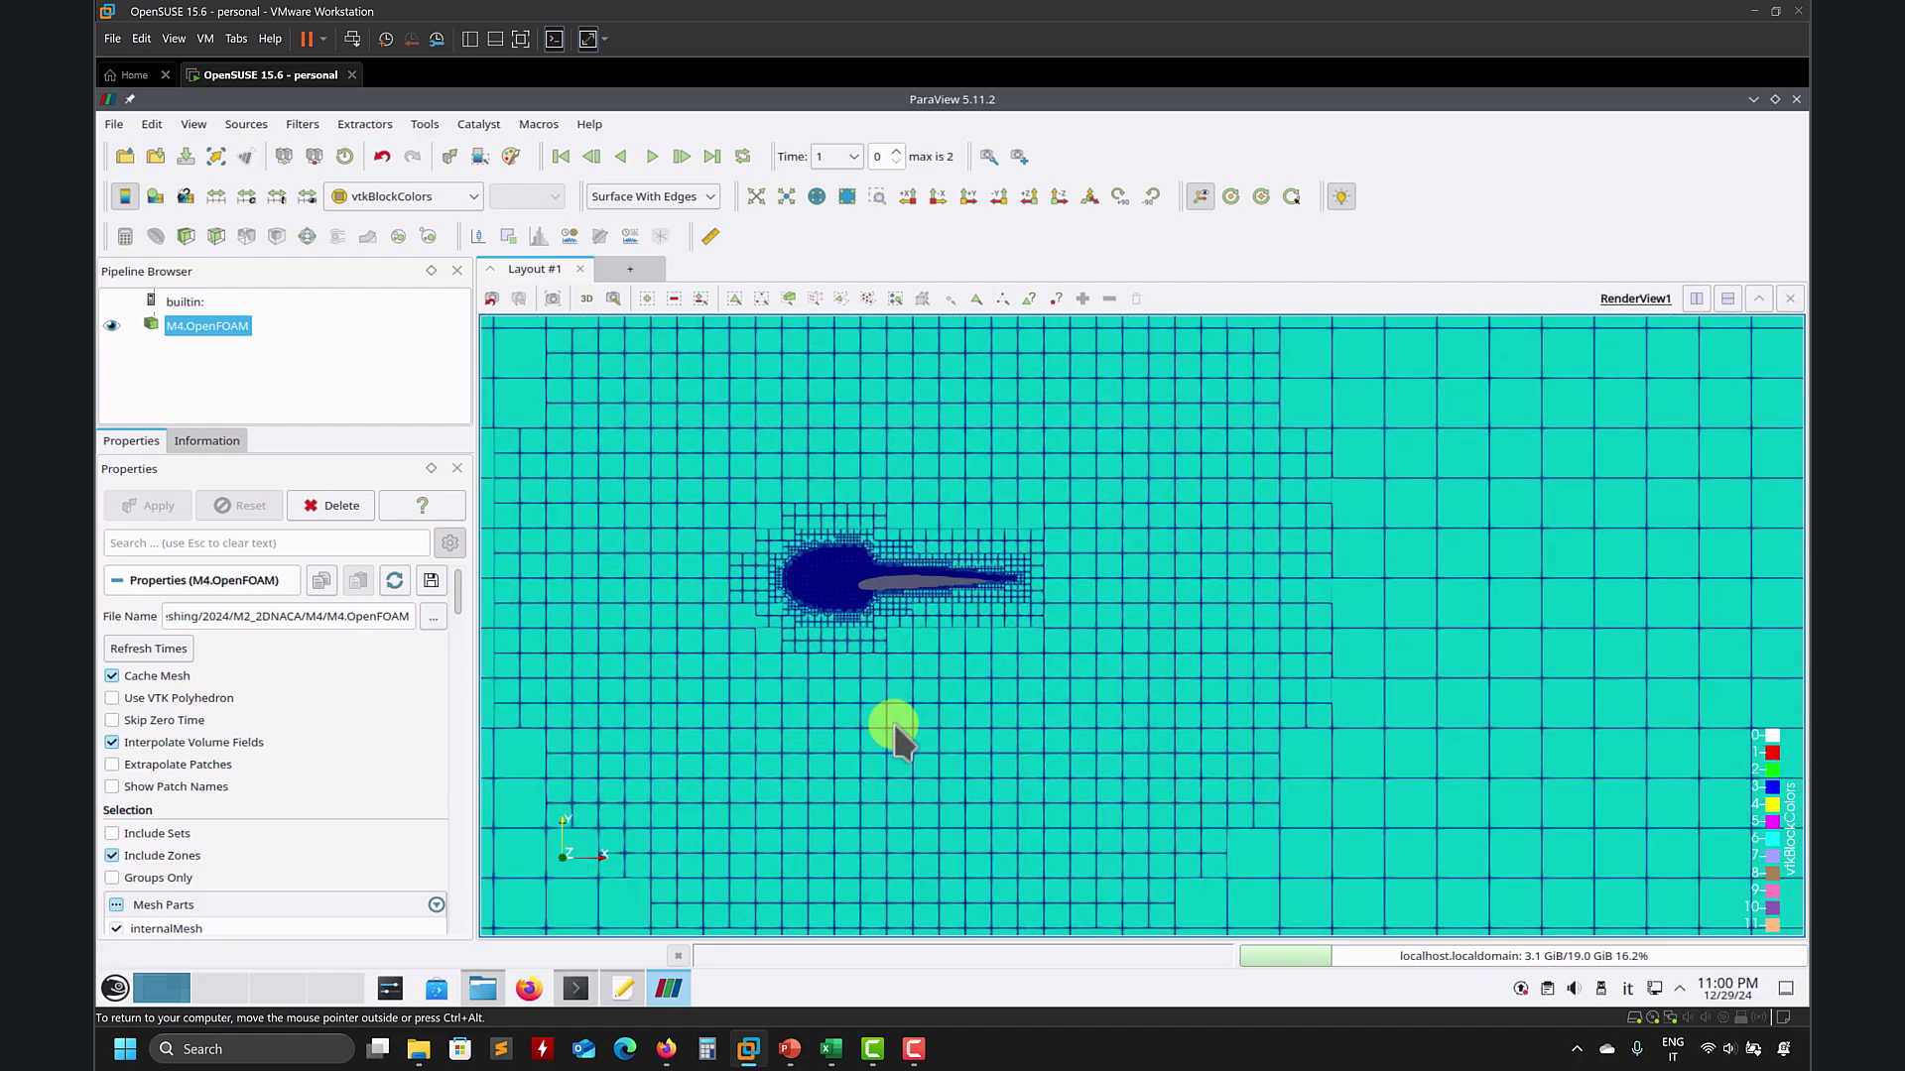
scroll(917, 691, "down", 5)
scroll(1306, 621, "up", 8)
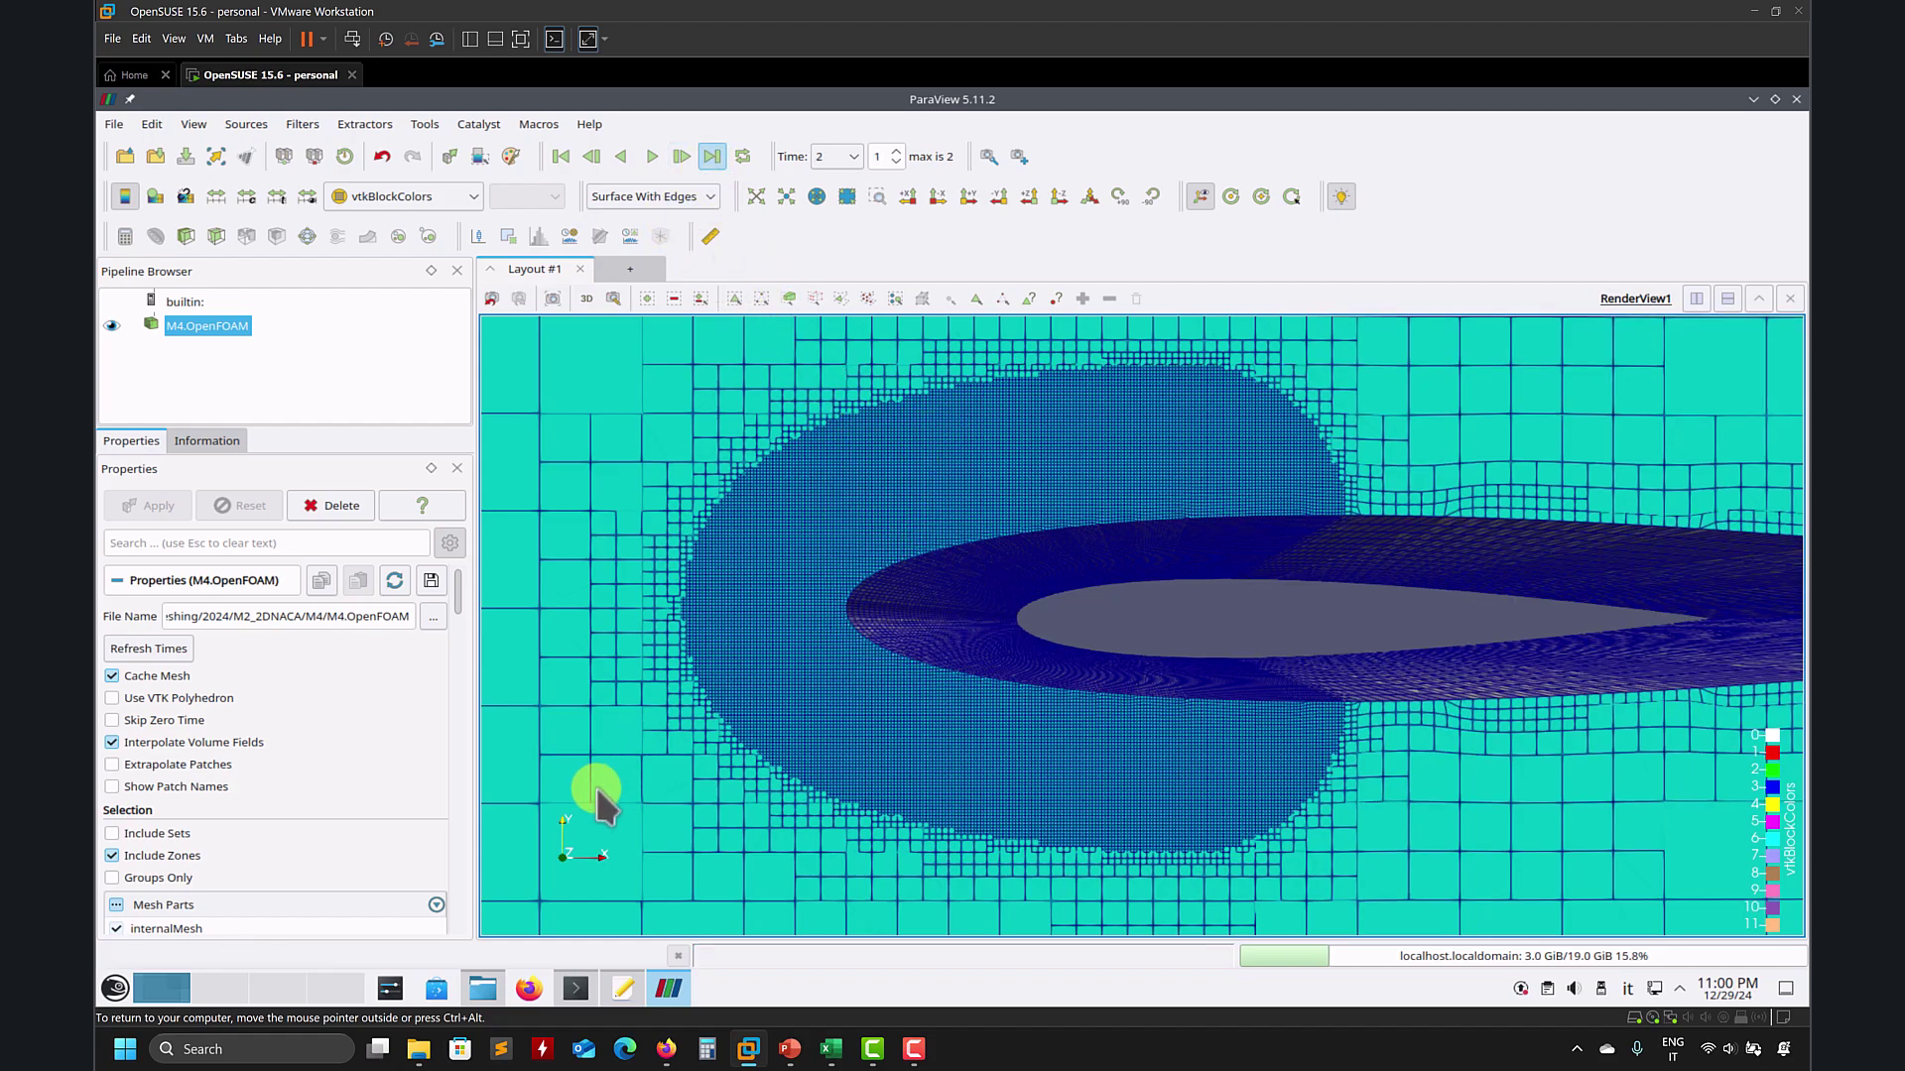
Step: Check the mesh statistics, layer table and cells per refinement level in the terminal log, and return to ParaView
left_click(575, 989)
scroll(566, 685, "up", 15)
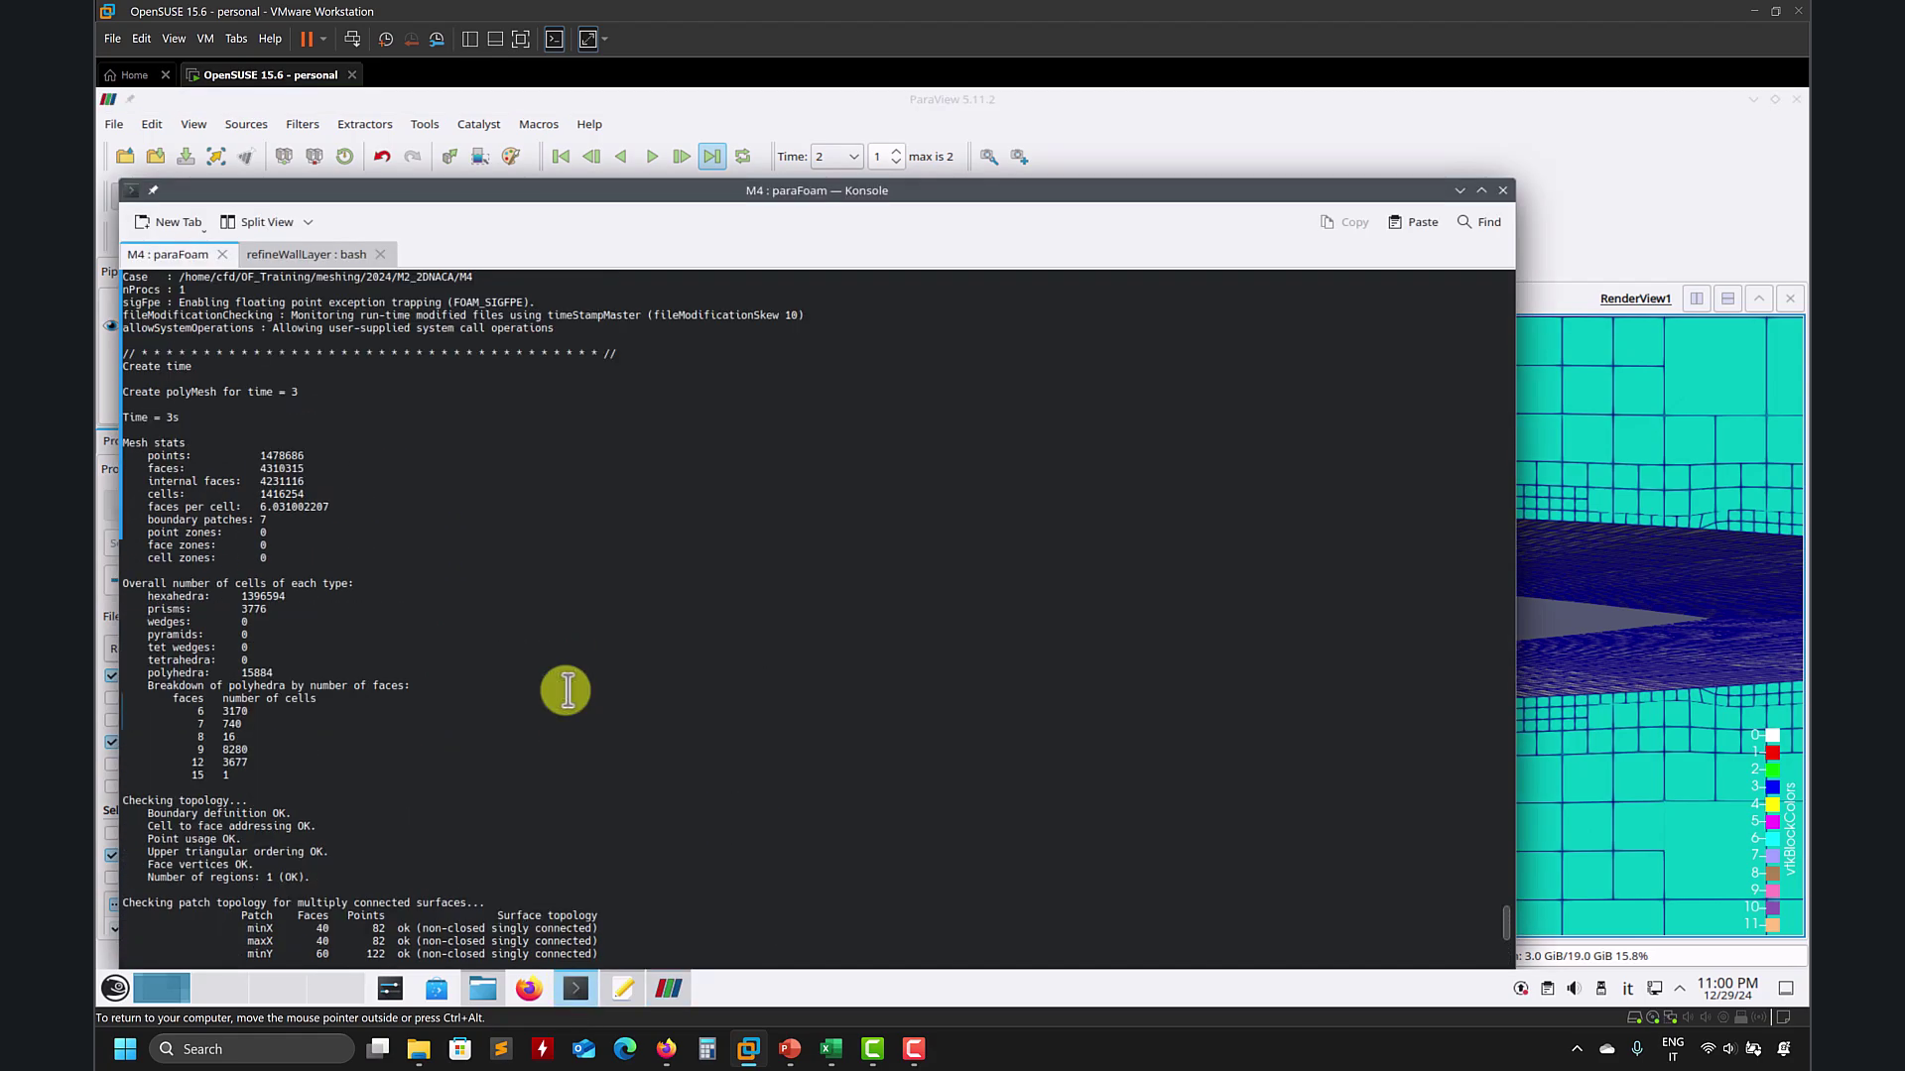
scroll(565, 690, "up", 13)
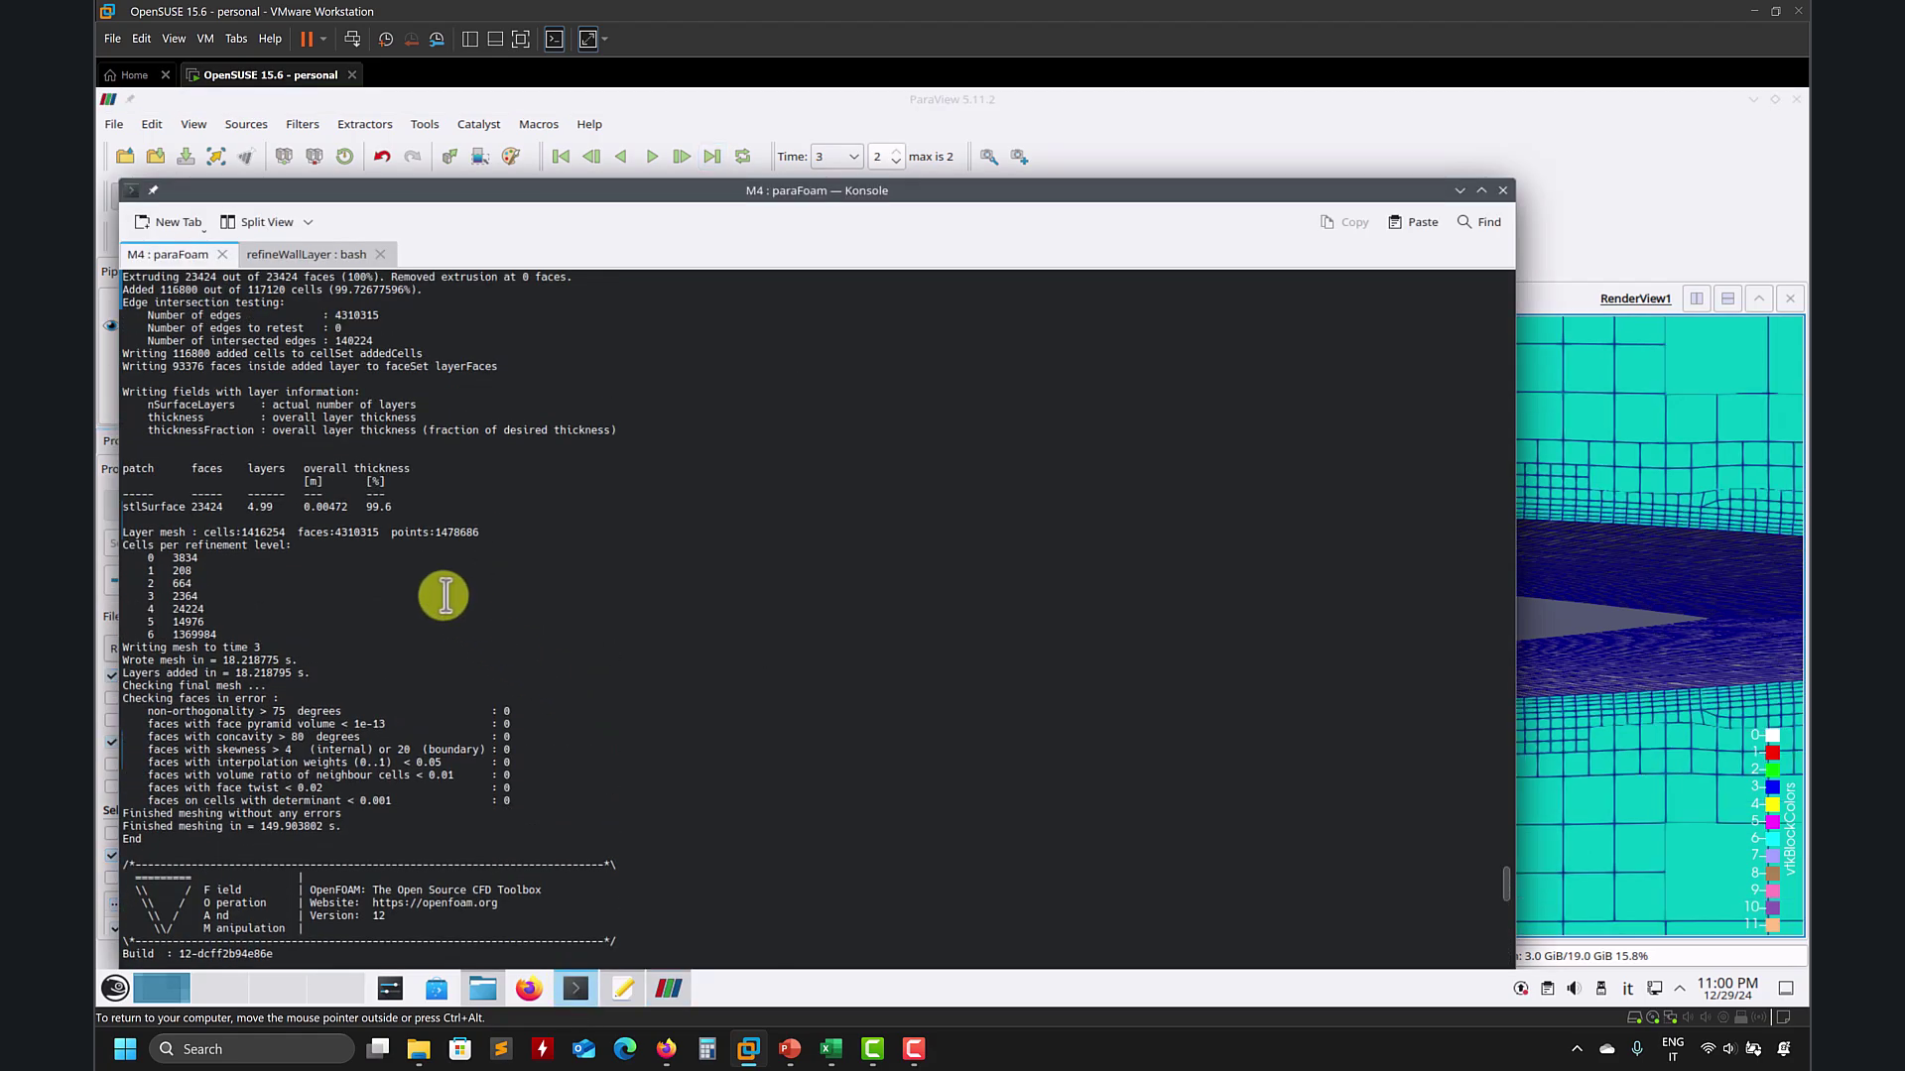
left_click(1458, 190)
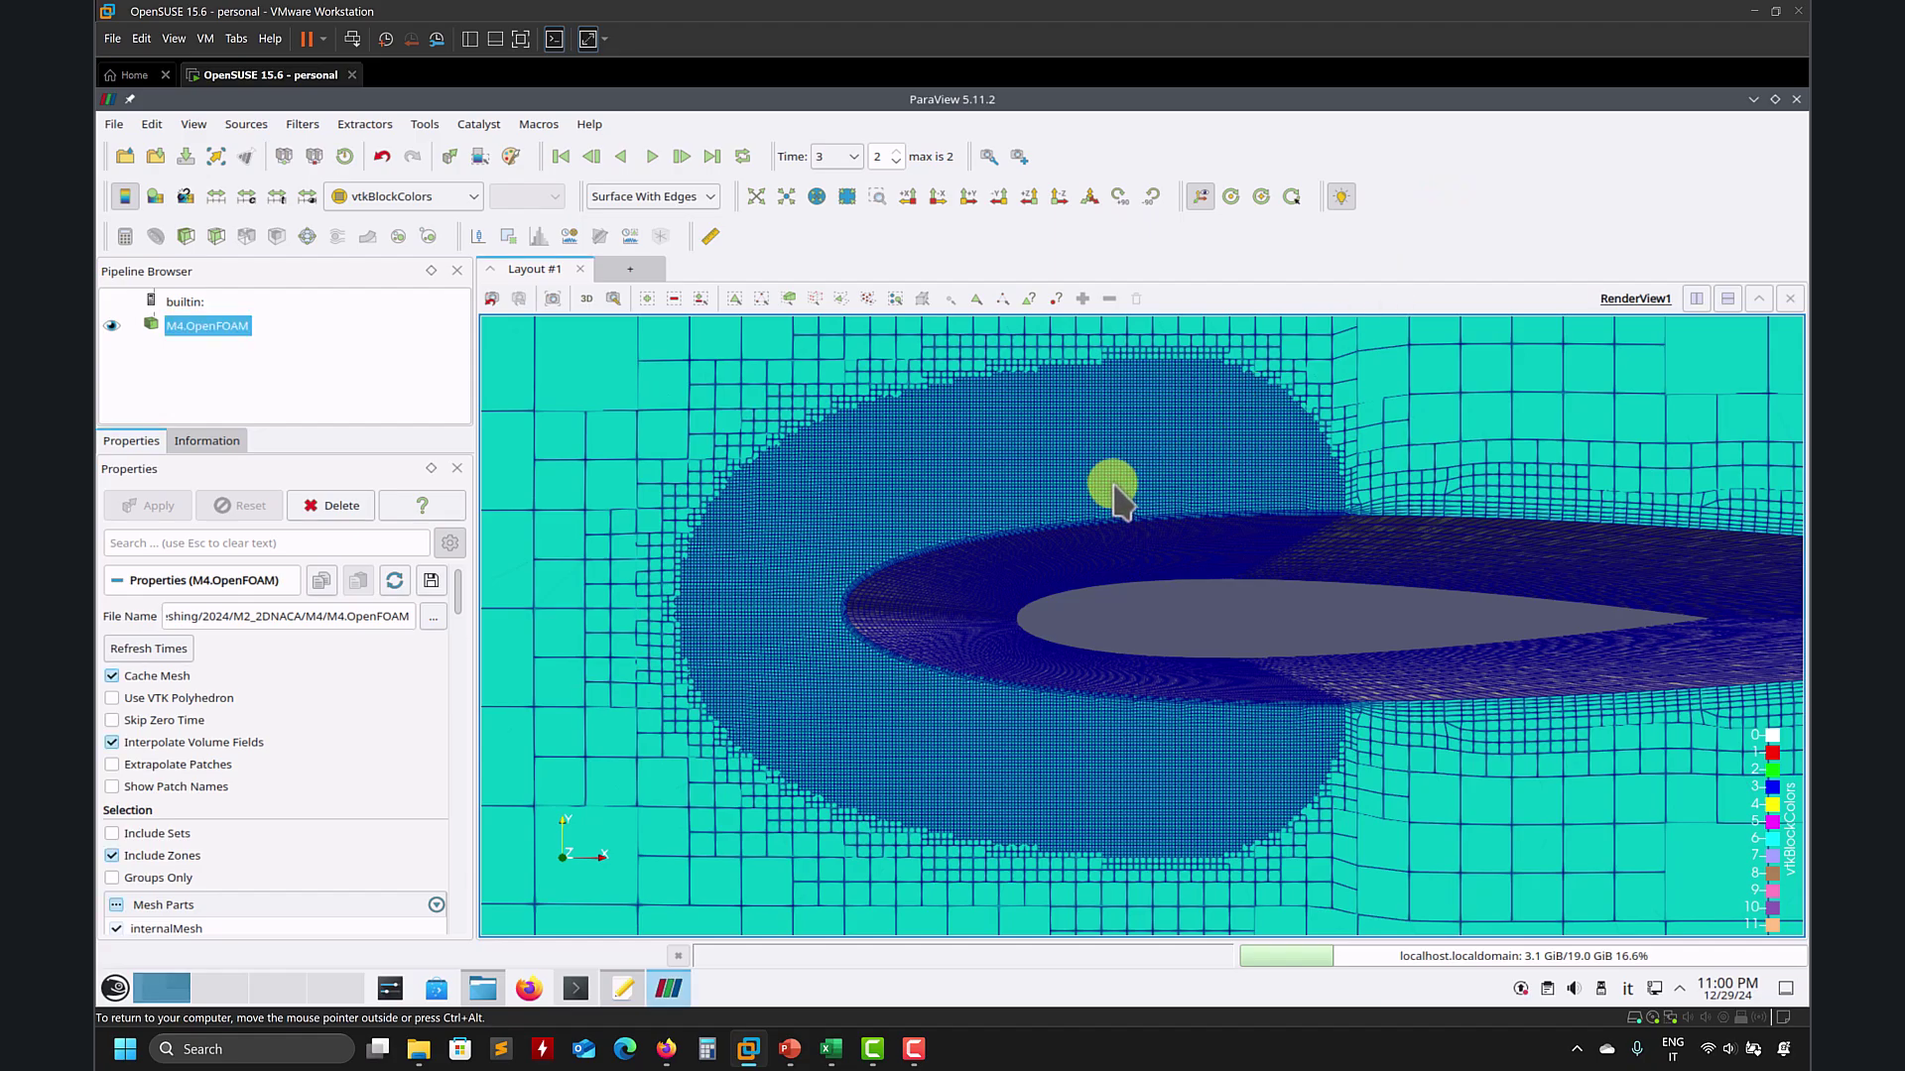
Step: Examine the layer cells and refinement transition from the airfoil's nose to its trailing edge at time 3, and close ParaView
left_click_drag(1096, 536, 1189, 623)
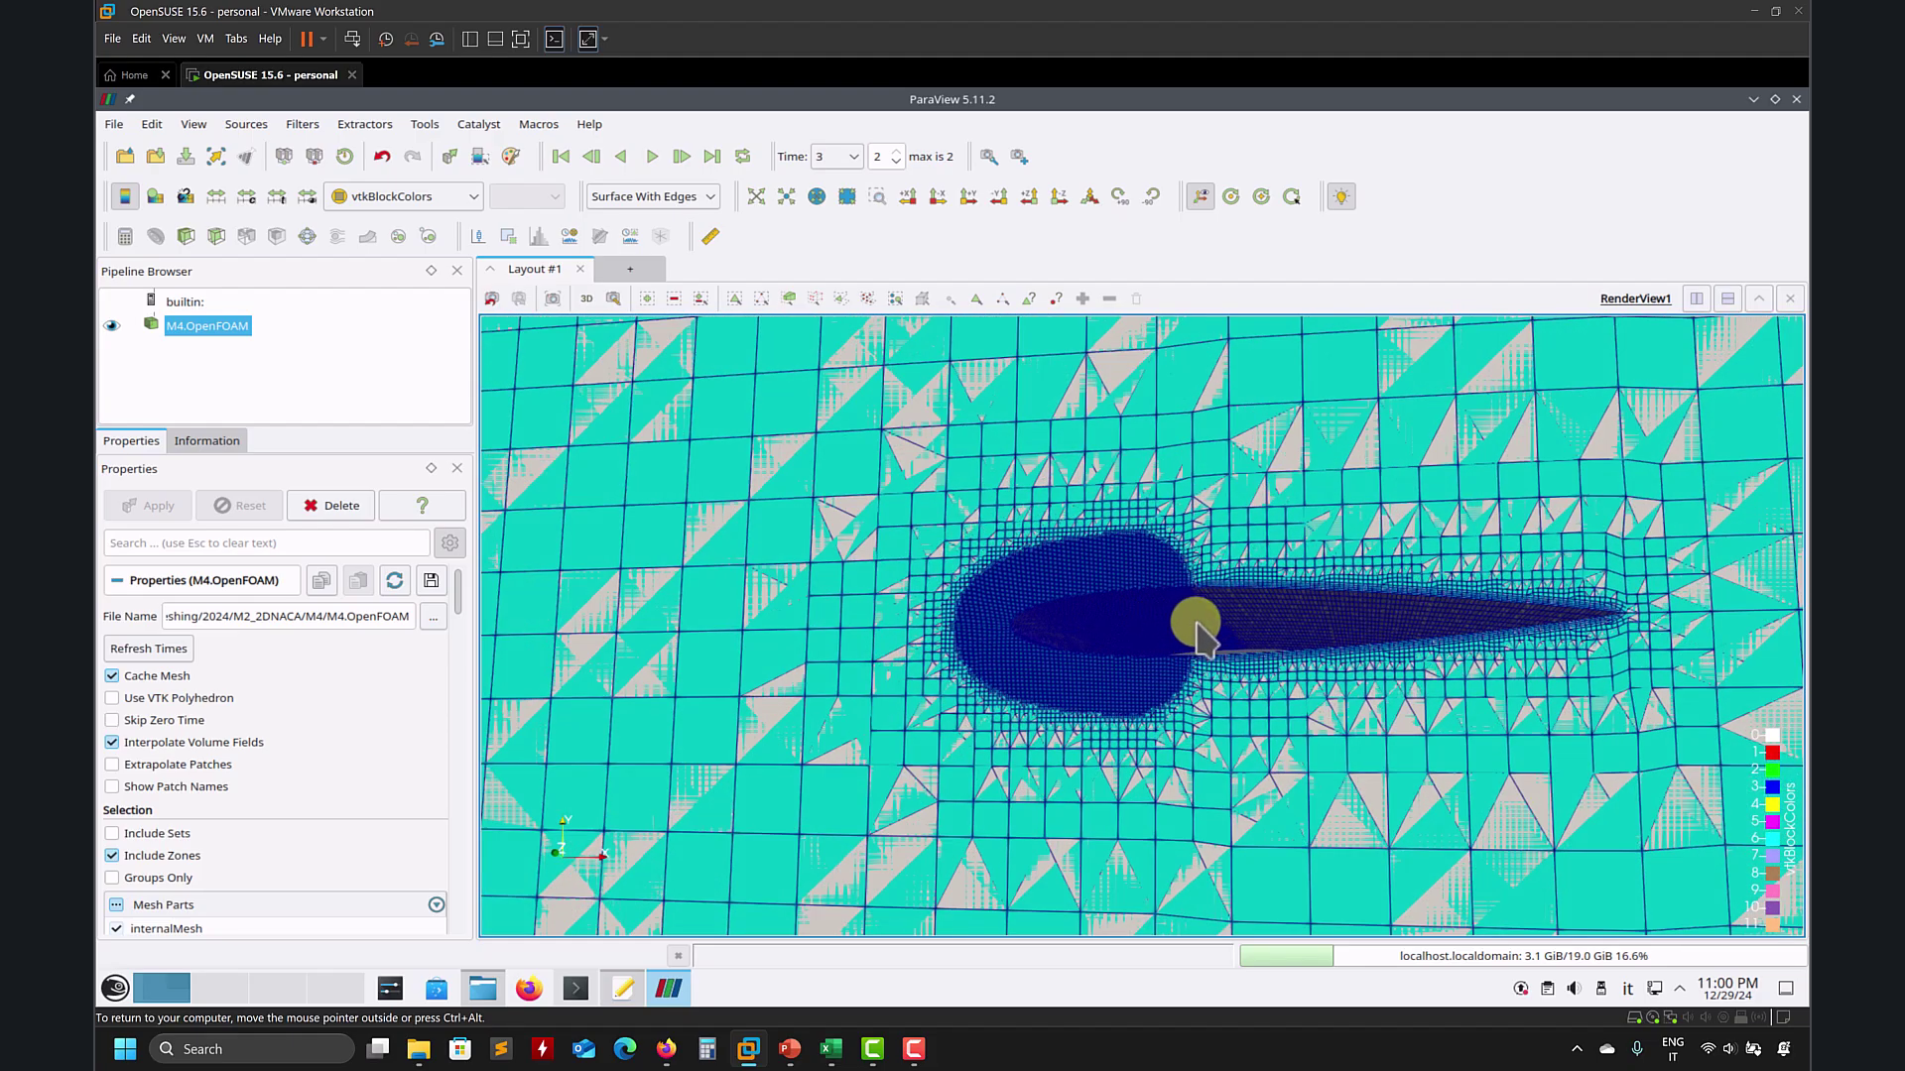
scroll(1190, 631, "up", 6)
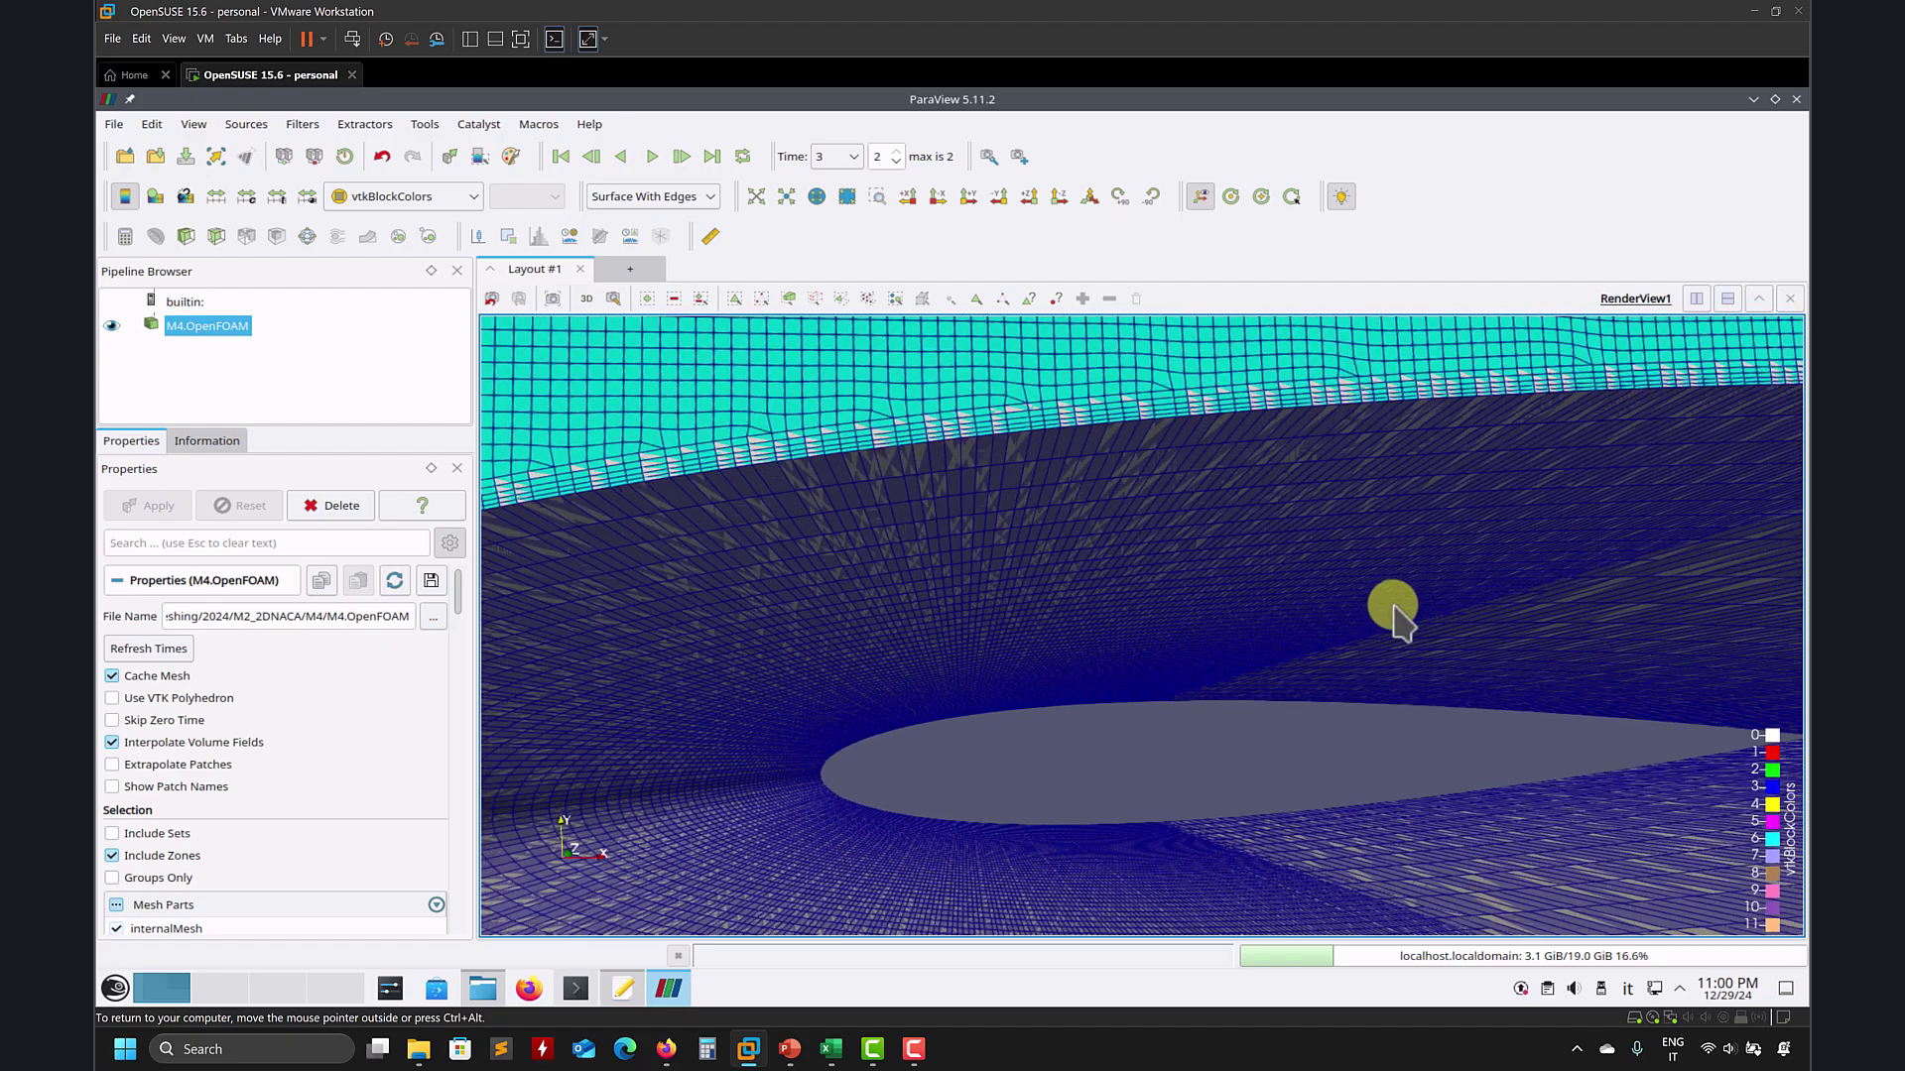
left_click_drag(1394, 607, 1447, 572)
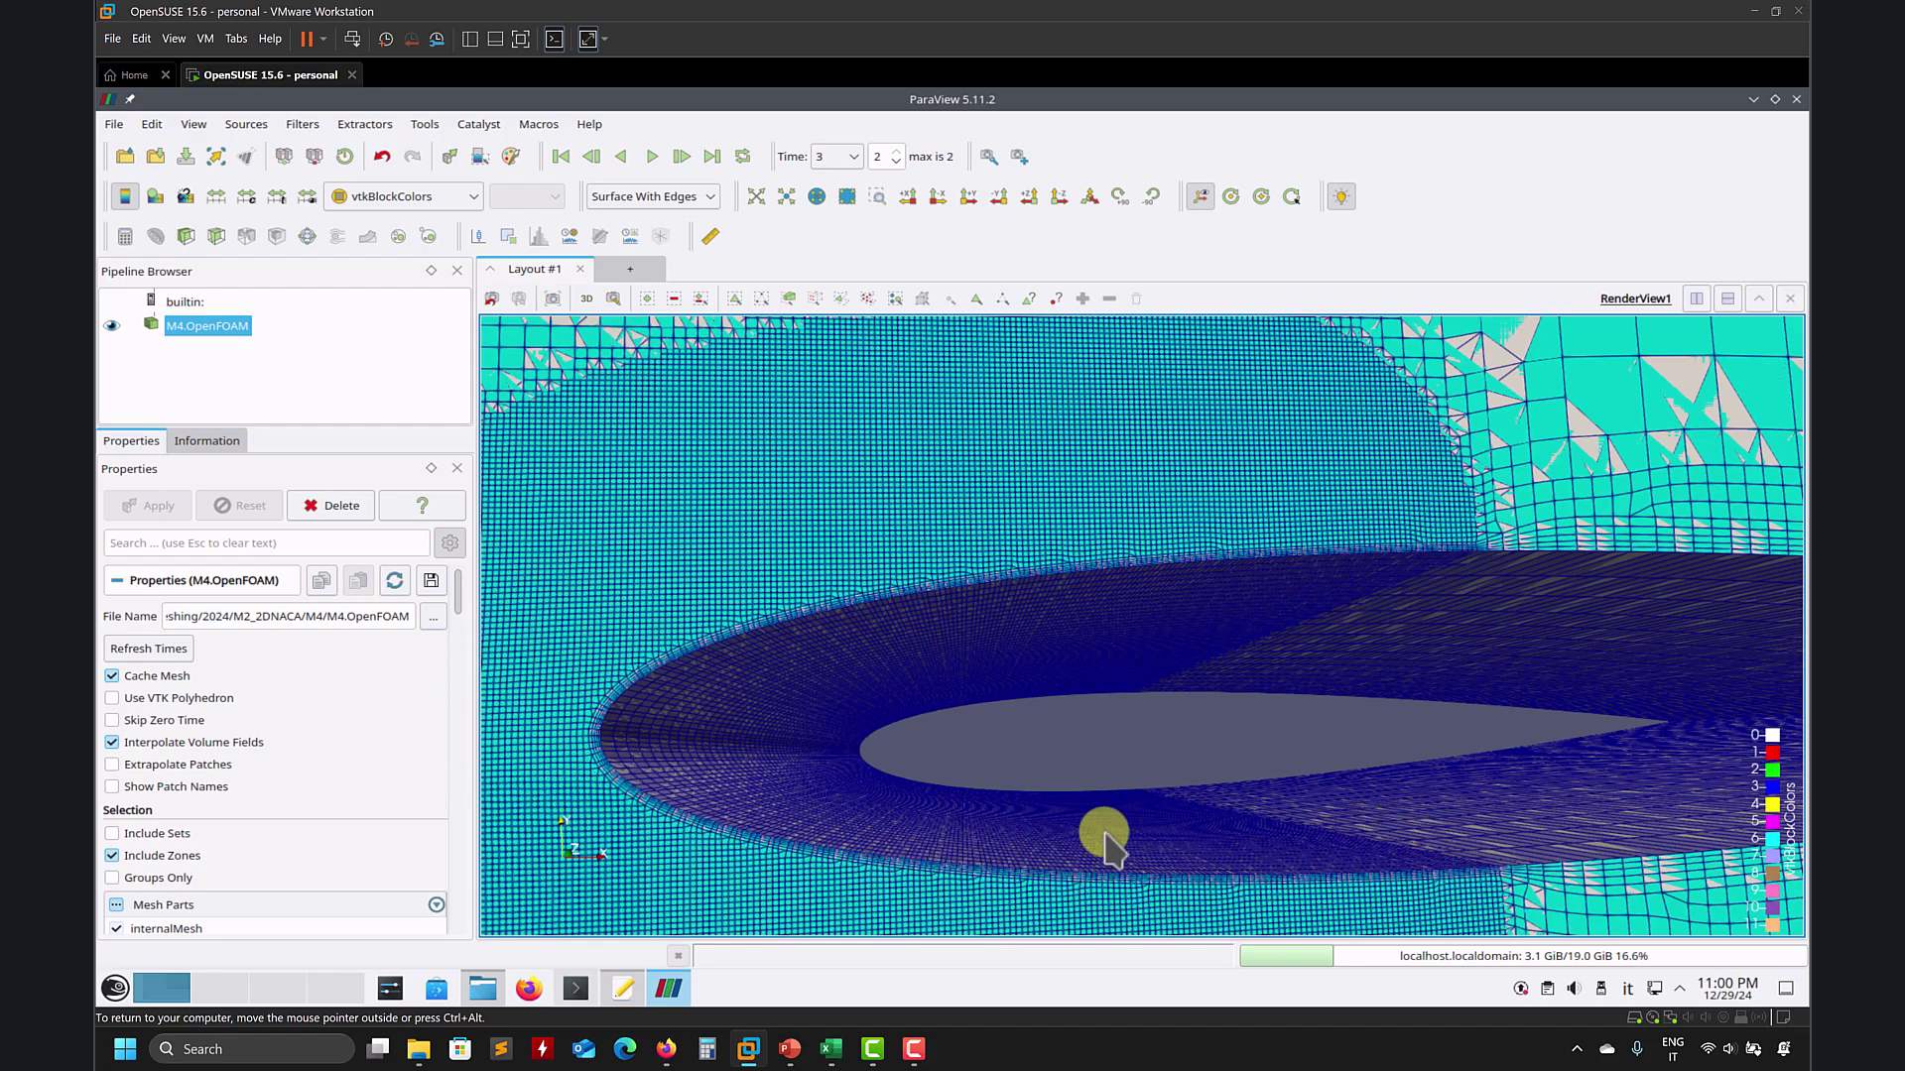
left_click_drag(1458, 645, 1052, 773)
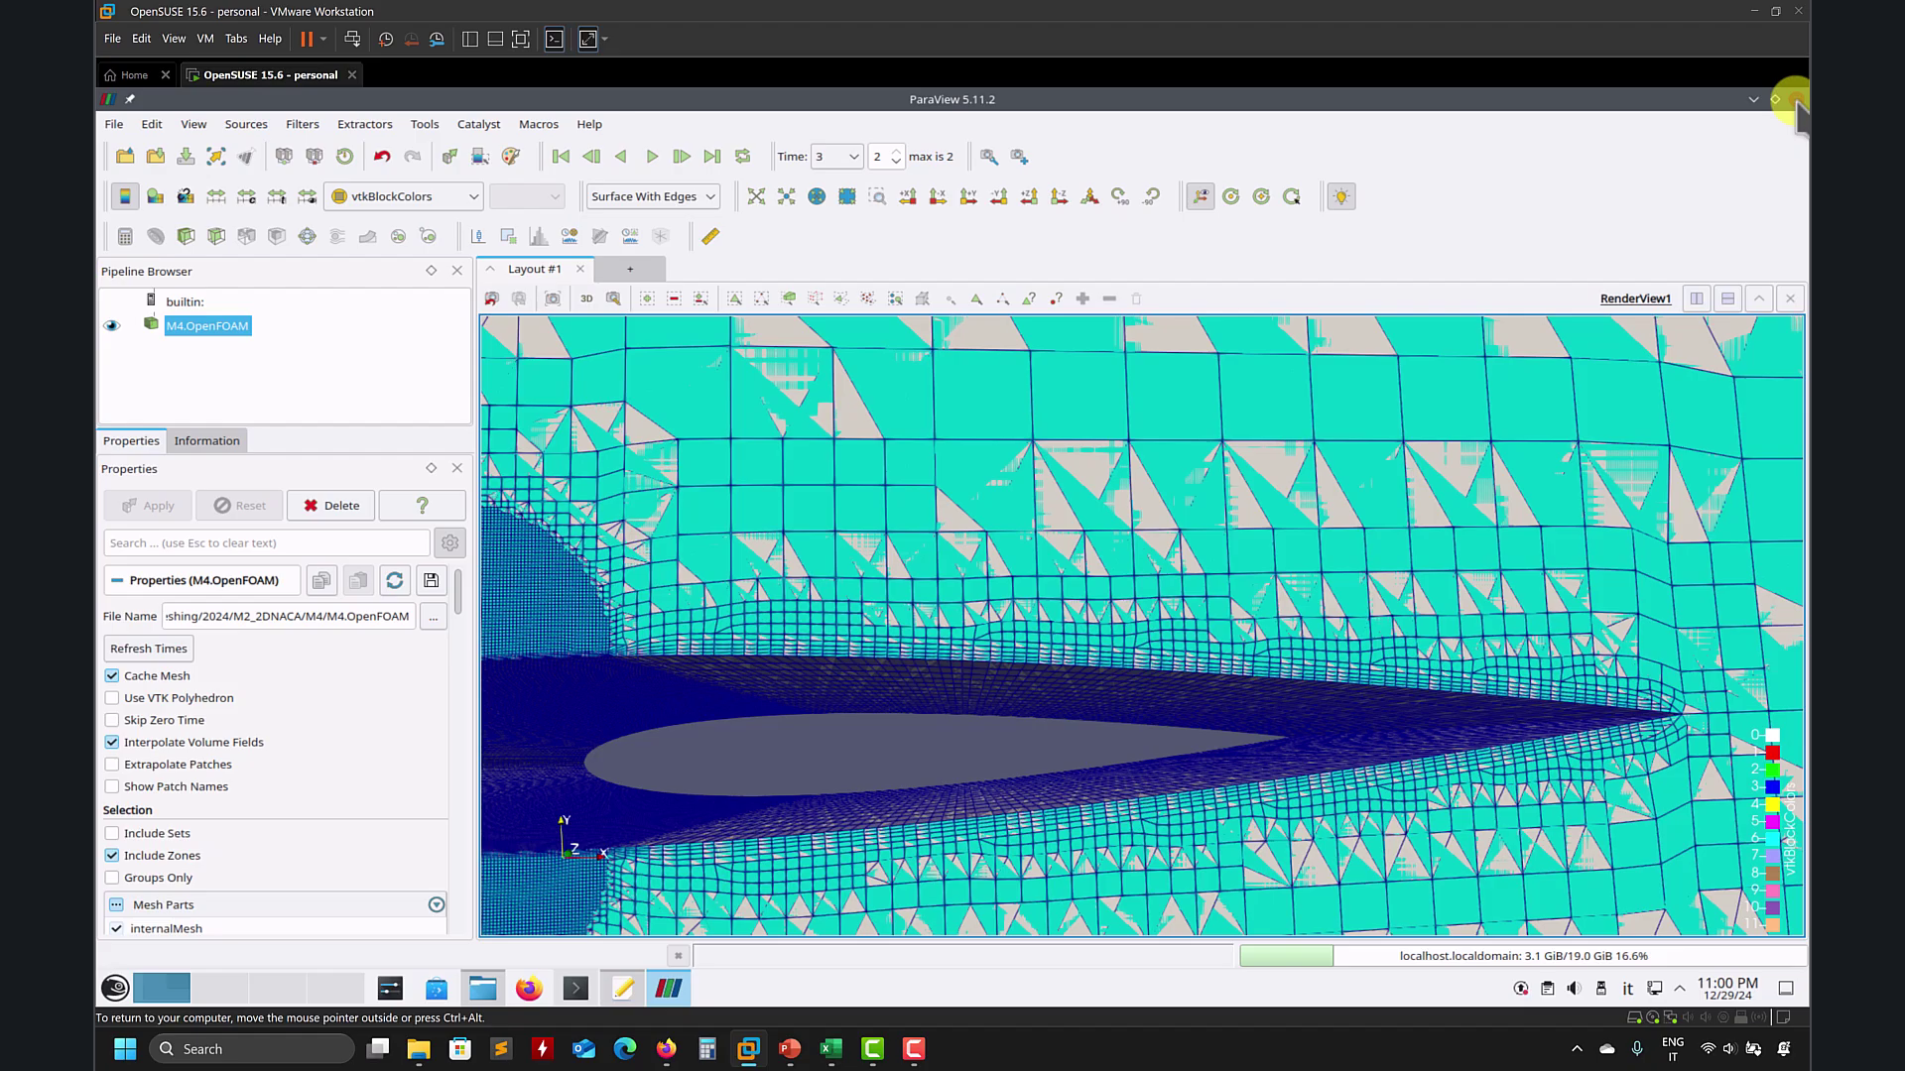
scroll(926, 552, "down", 2)
scroll(1021, 545, "up", 10)
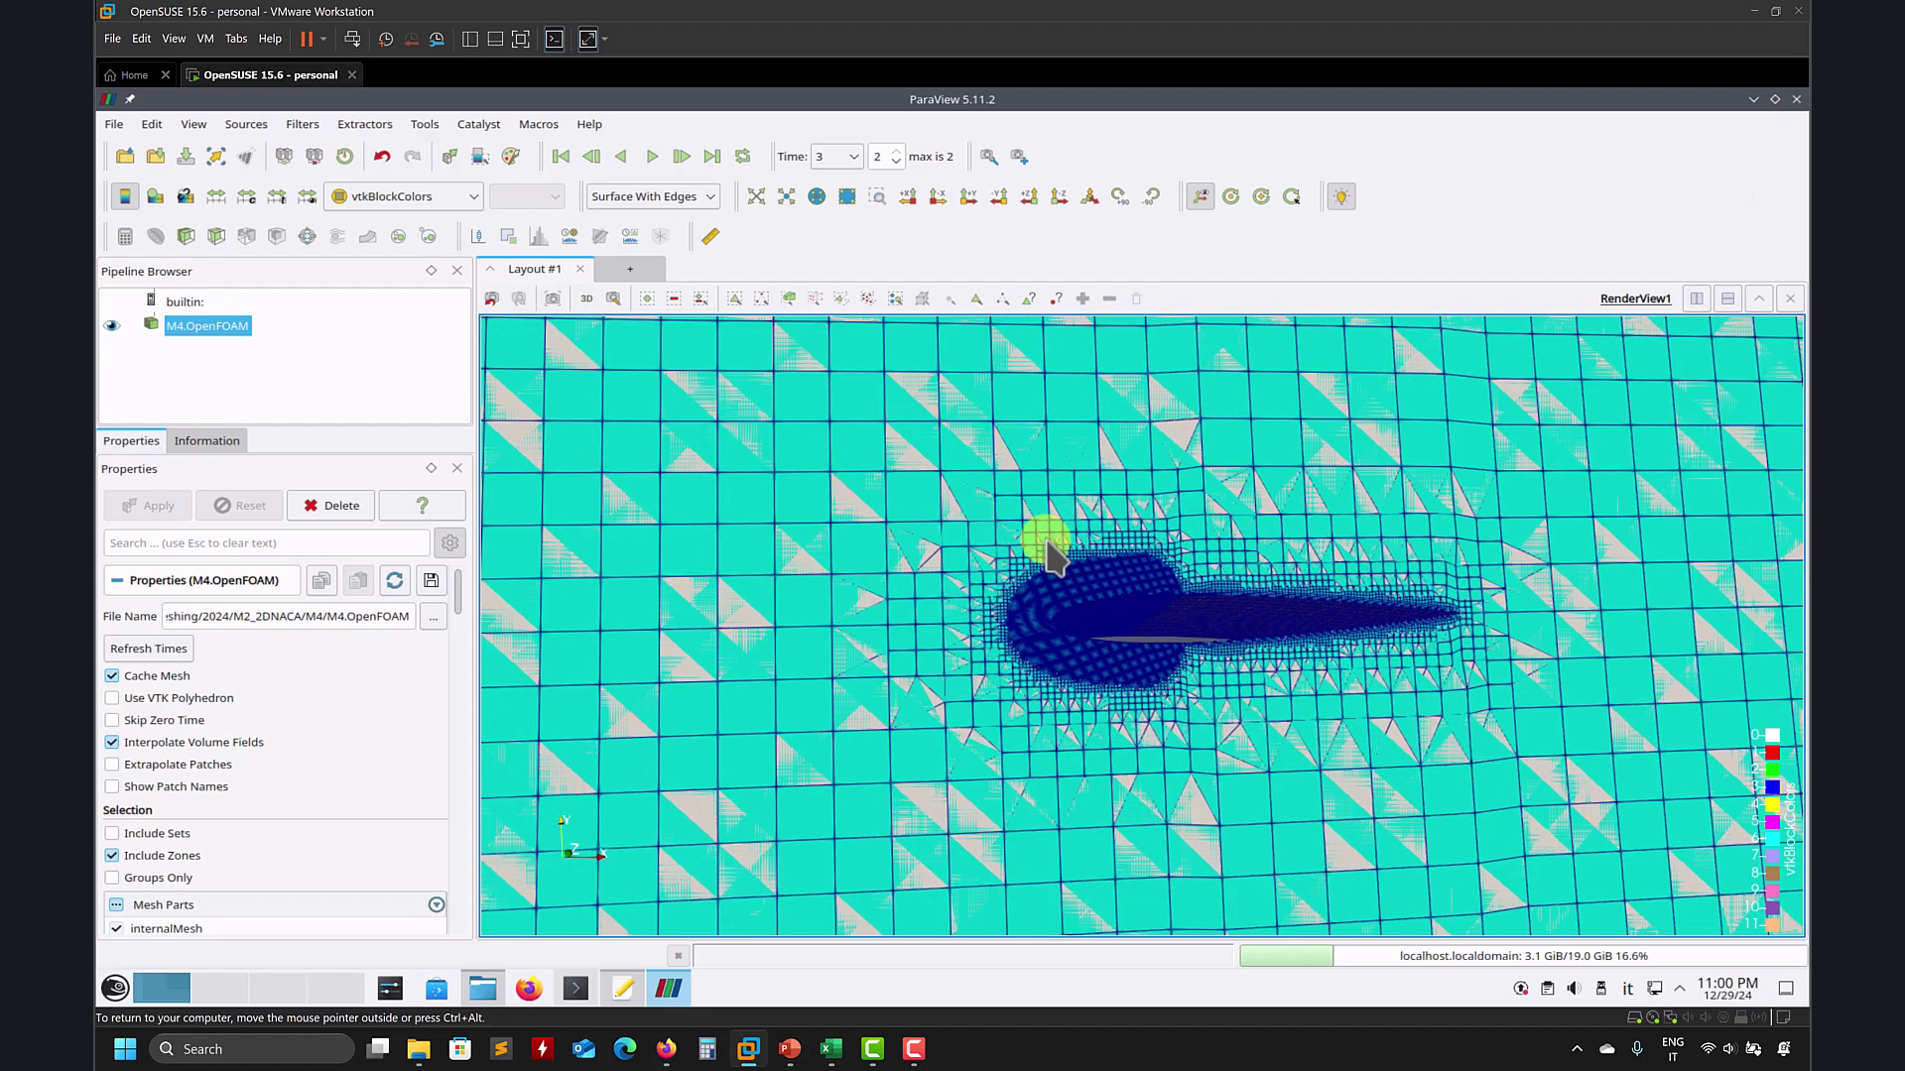
left_click(1796, 99)
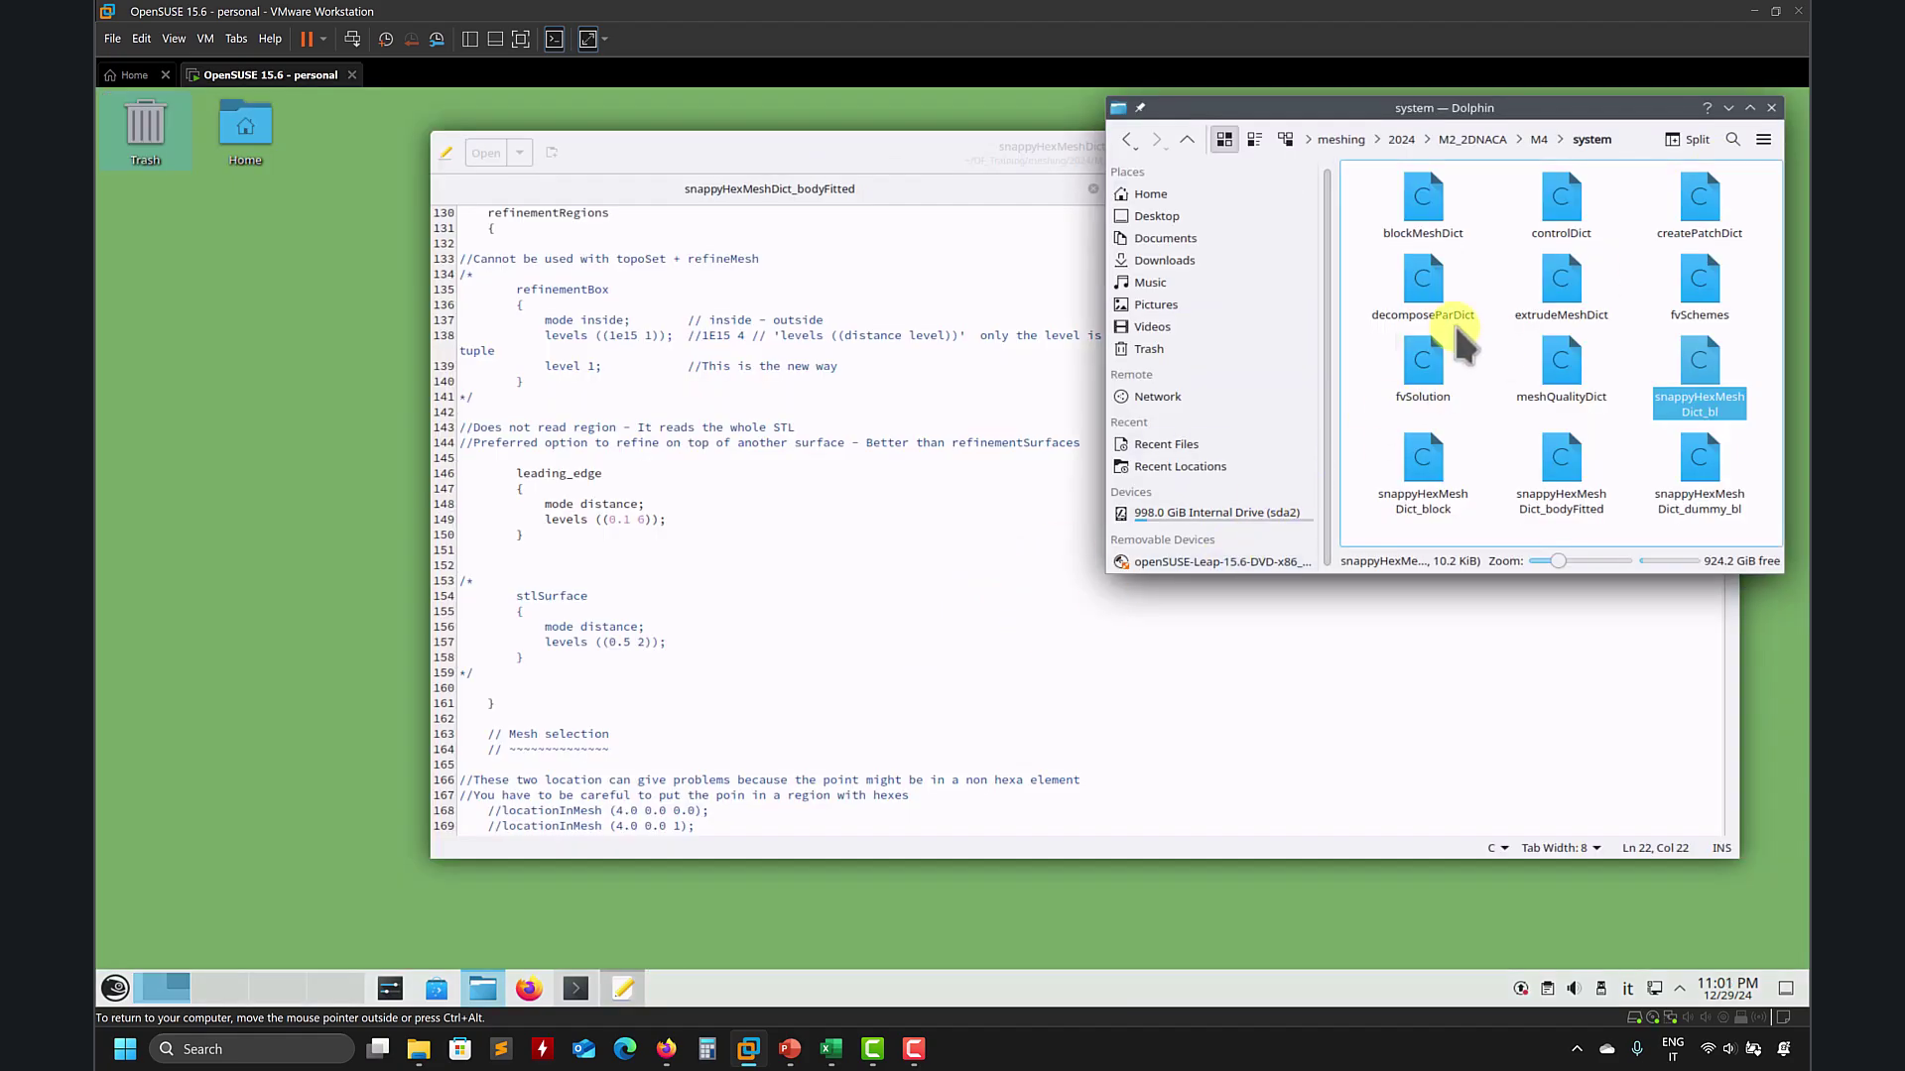
Step: Browse from the system folder up to M2_2DNACA and open the M4 case folder in the file manager
left_click(1548, 140)
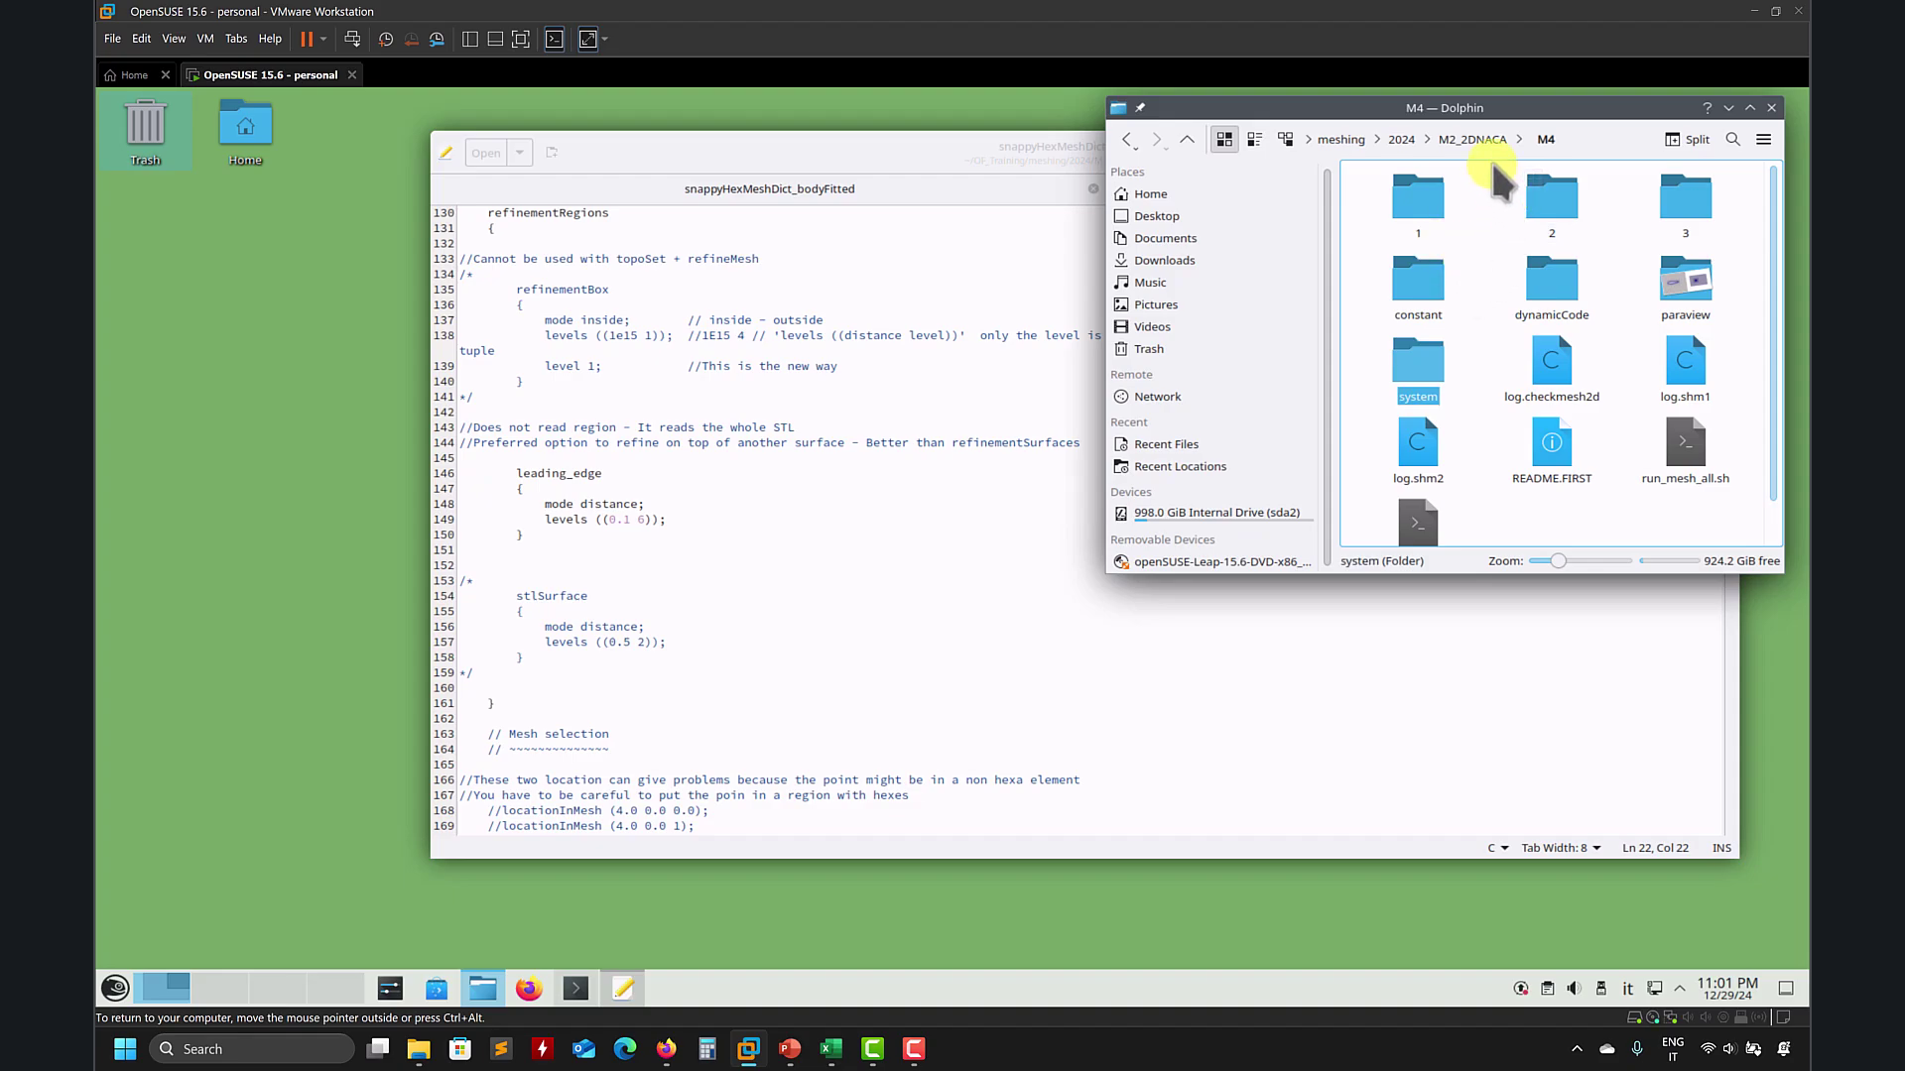
left_click(1468, 140)
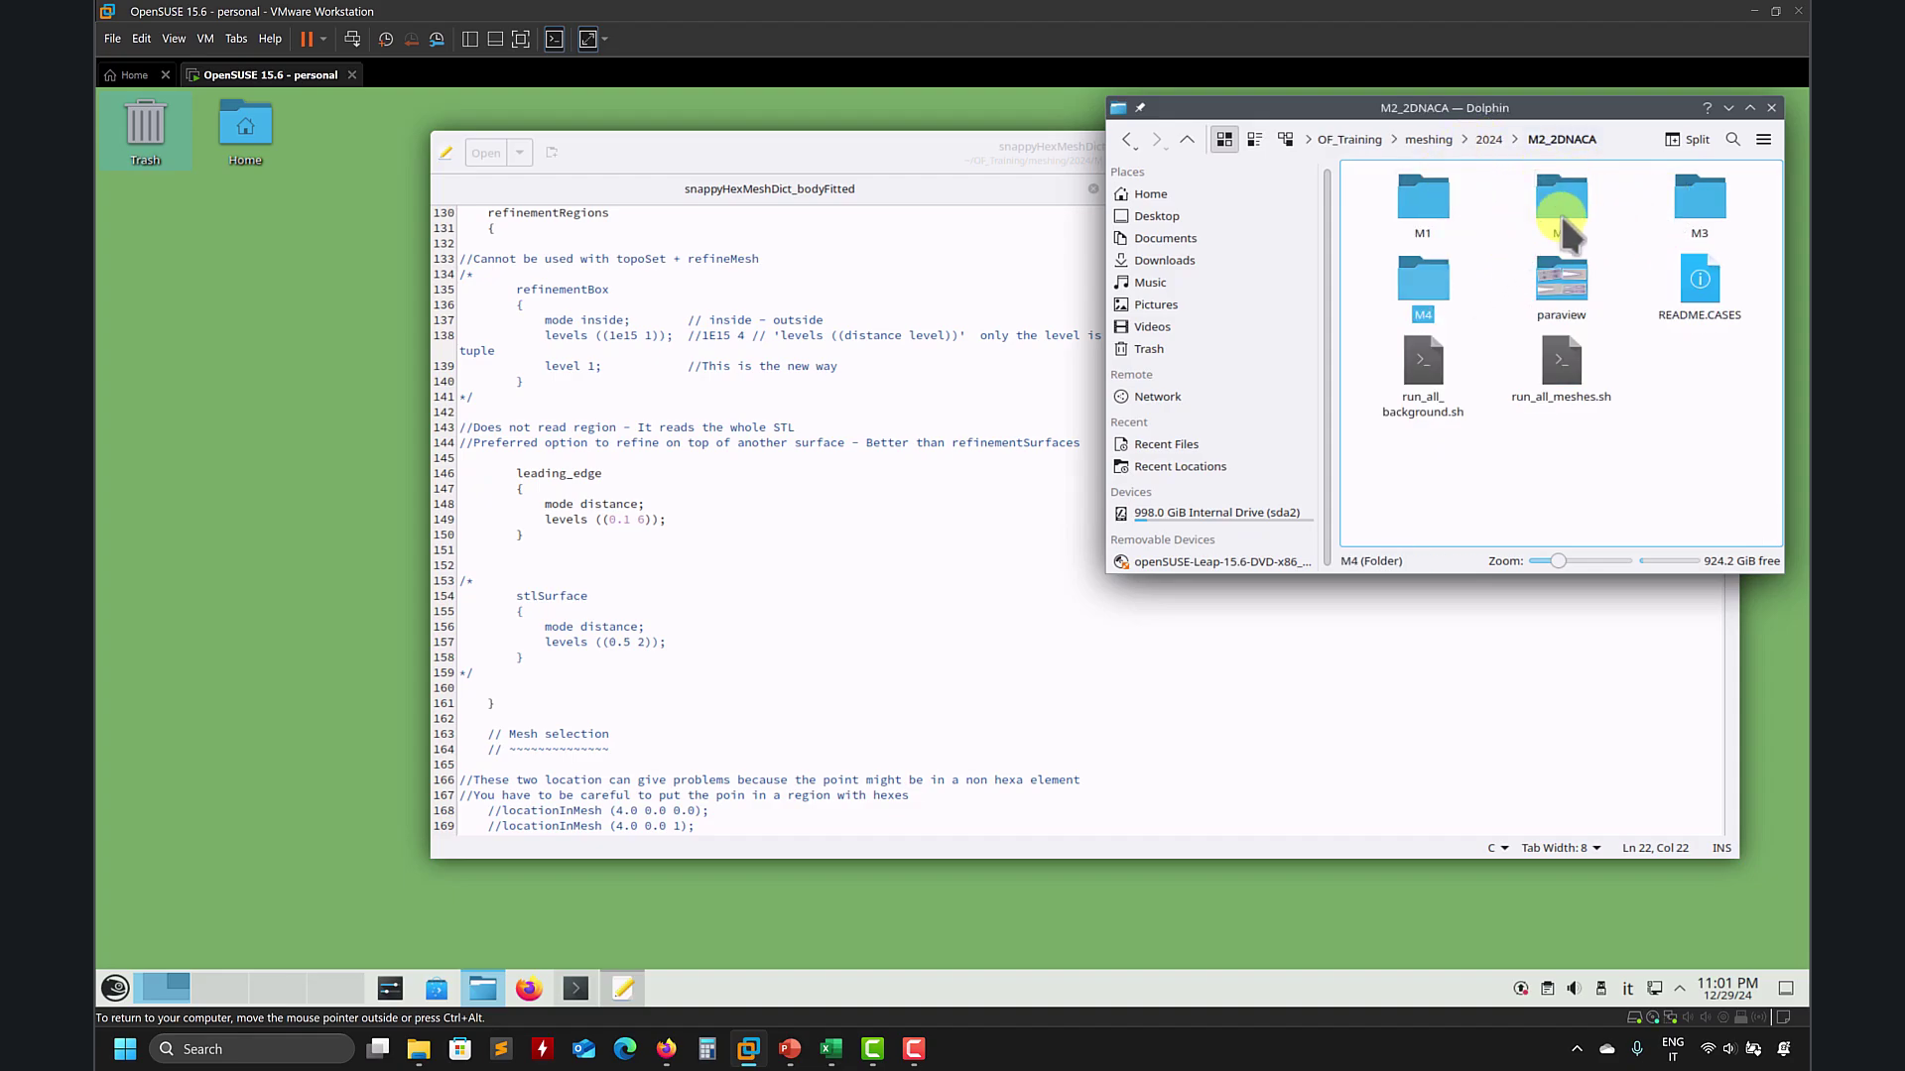
double_click(1454, 282)
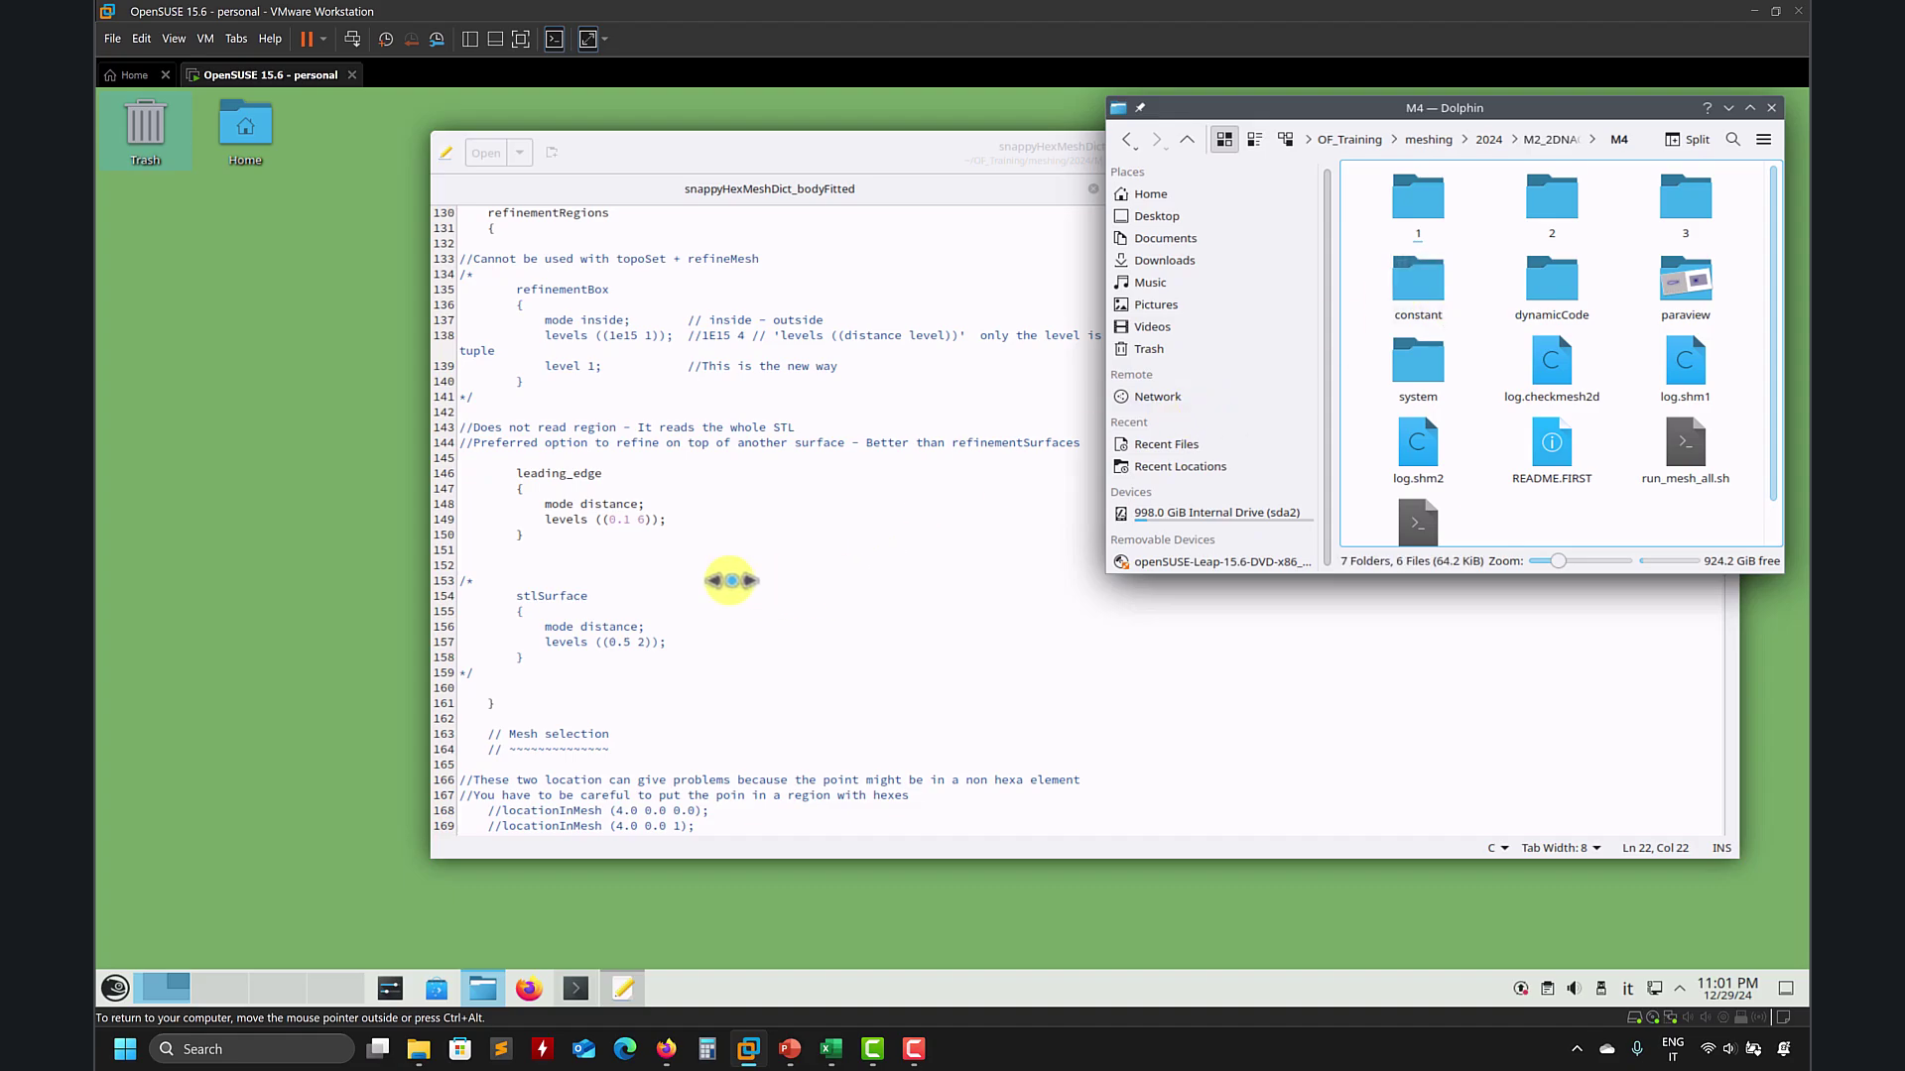
Step: Comment out the leading_edge block under refinementRegions with /* and */ in snappyHexMeshDict_bodyFitted and save the file
left_click(729, 580)
left_click(761, 550)
type("*/")
key("Up")
key("Up")
key("Up")
key("Up")
key("Up")
key("Up")
type("/*")
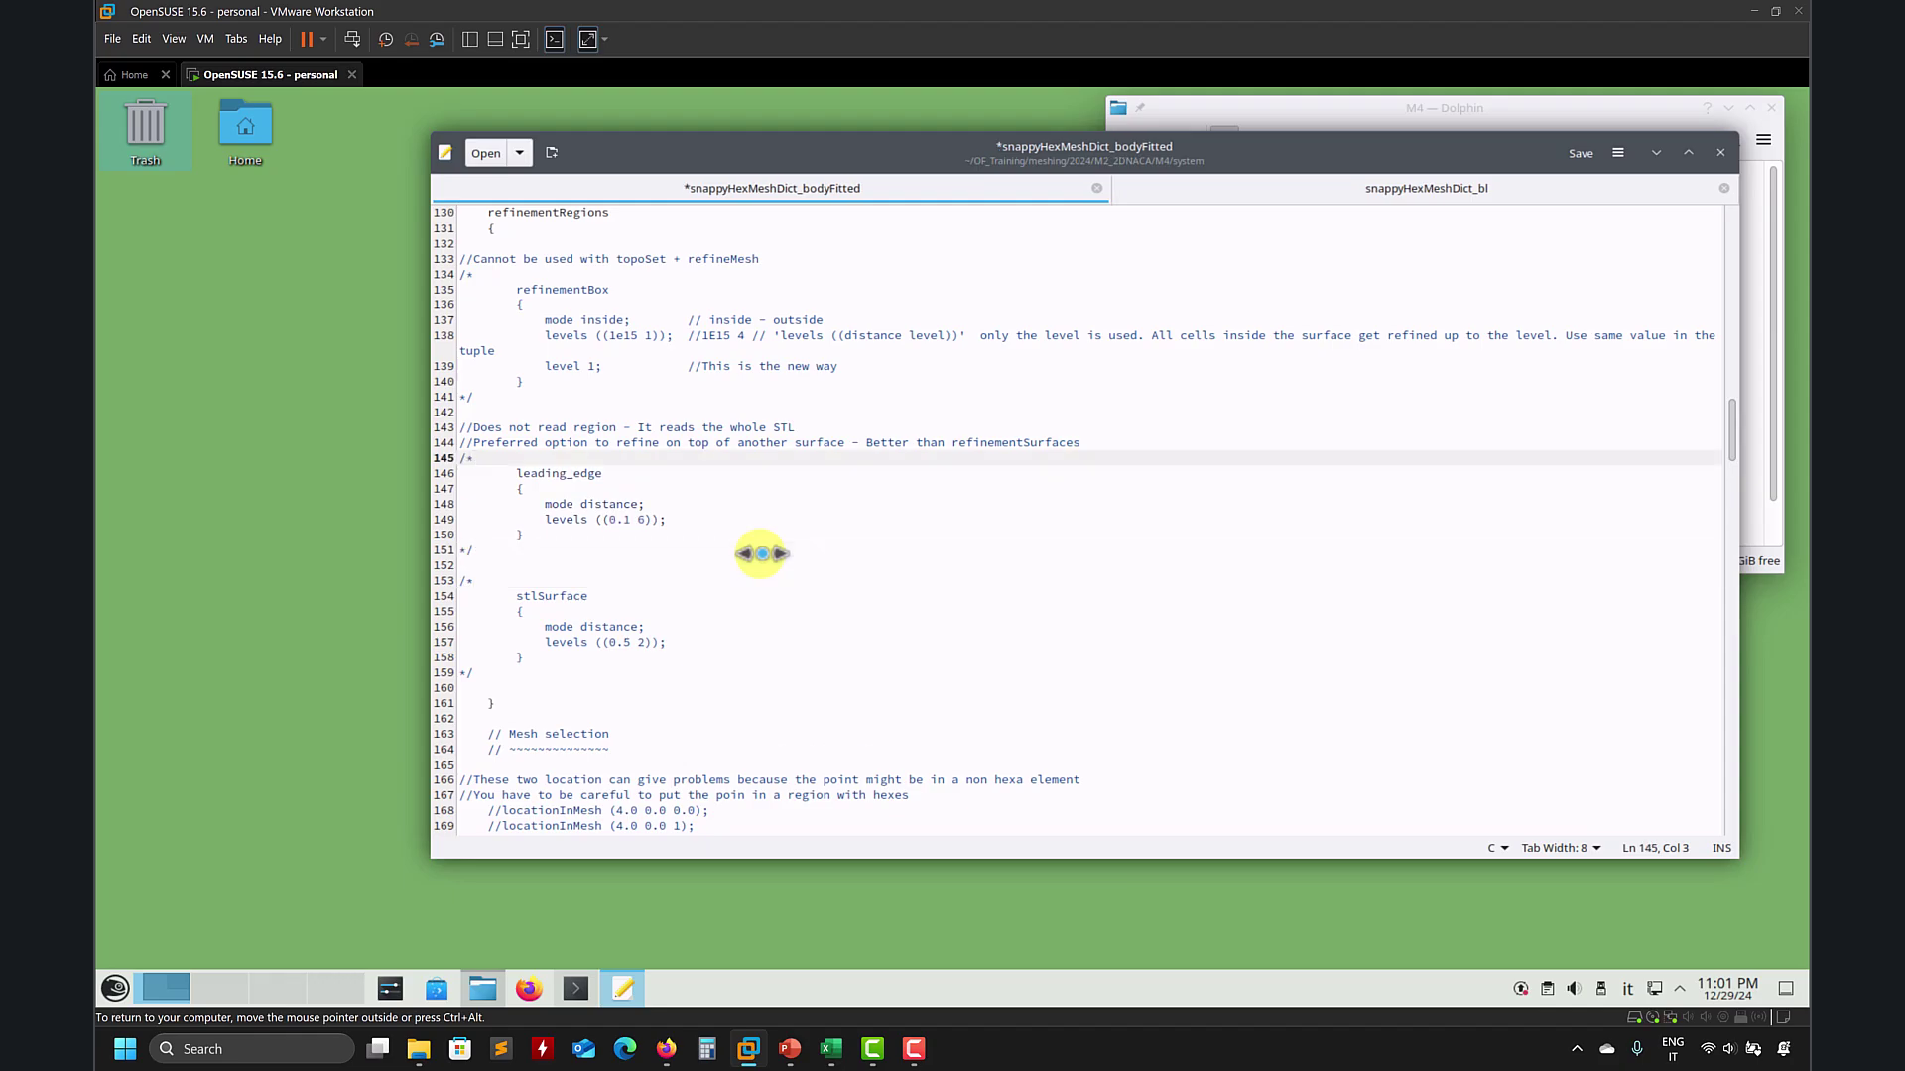
key("ctrl+s")
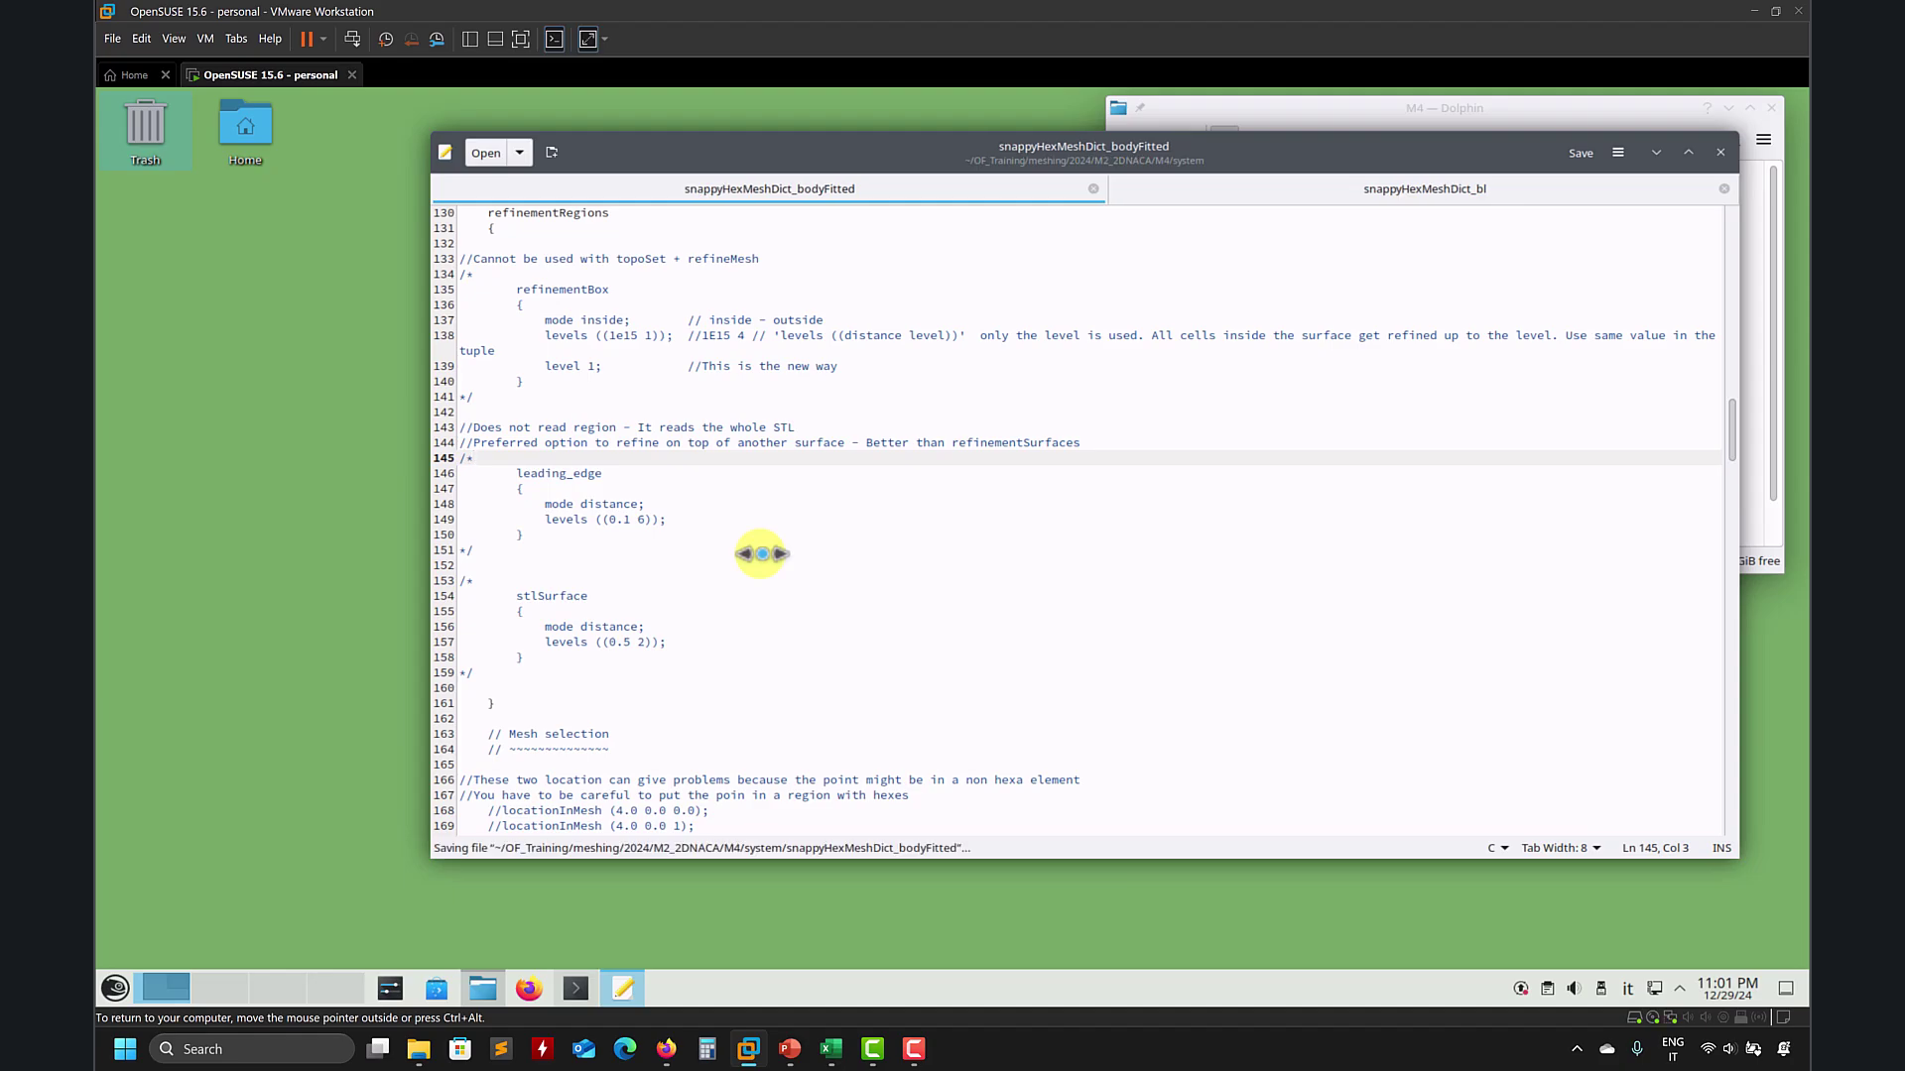
Step: Review the geometry entries and the refinementSurfaces and refinementRegions blocks of snappyHexMeshDict_bodyFitted, and move the editor window clear of the file manager
scroll(762, 554, "up", 20)
scroll(761, 554, "down", 6)
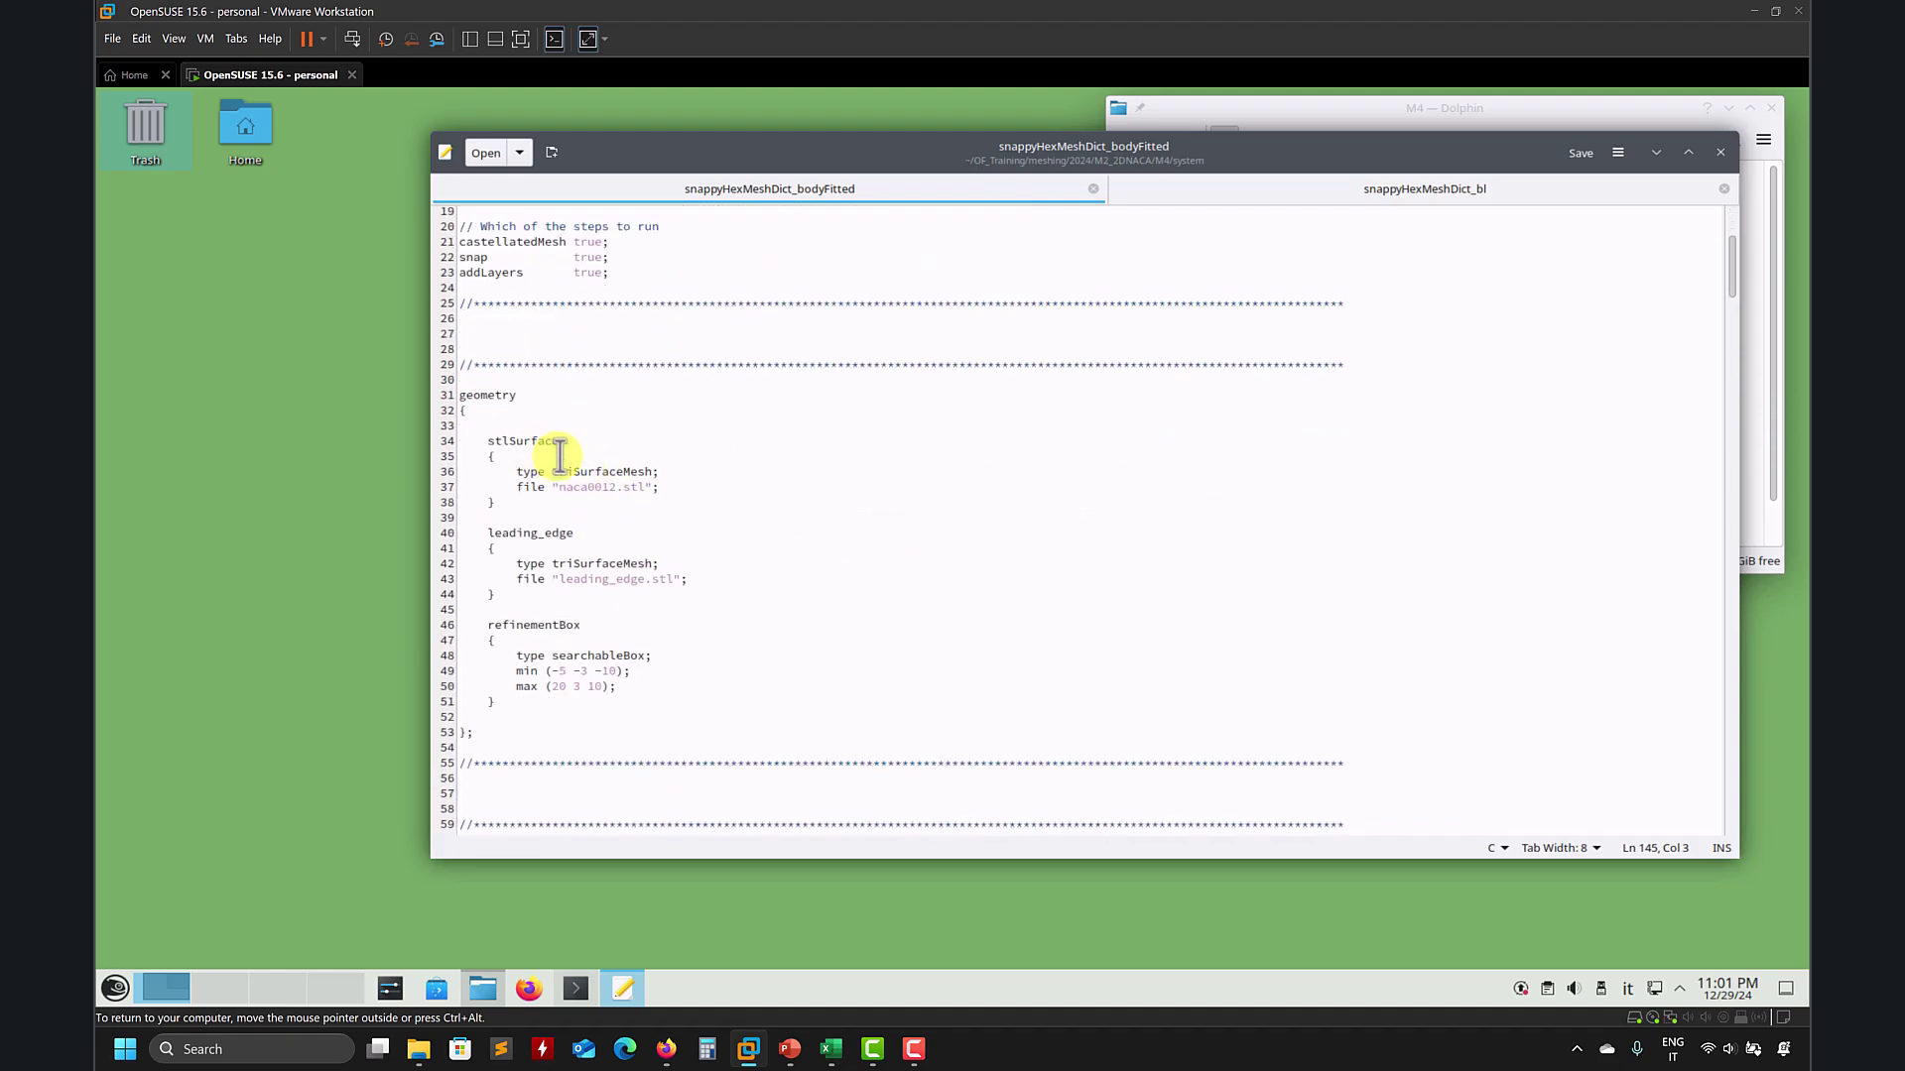
scroll(561, 455, "down", 20)
scroll(625, 593, "down", 10)
scroll(615, 526, "up", 4)
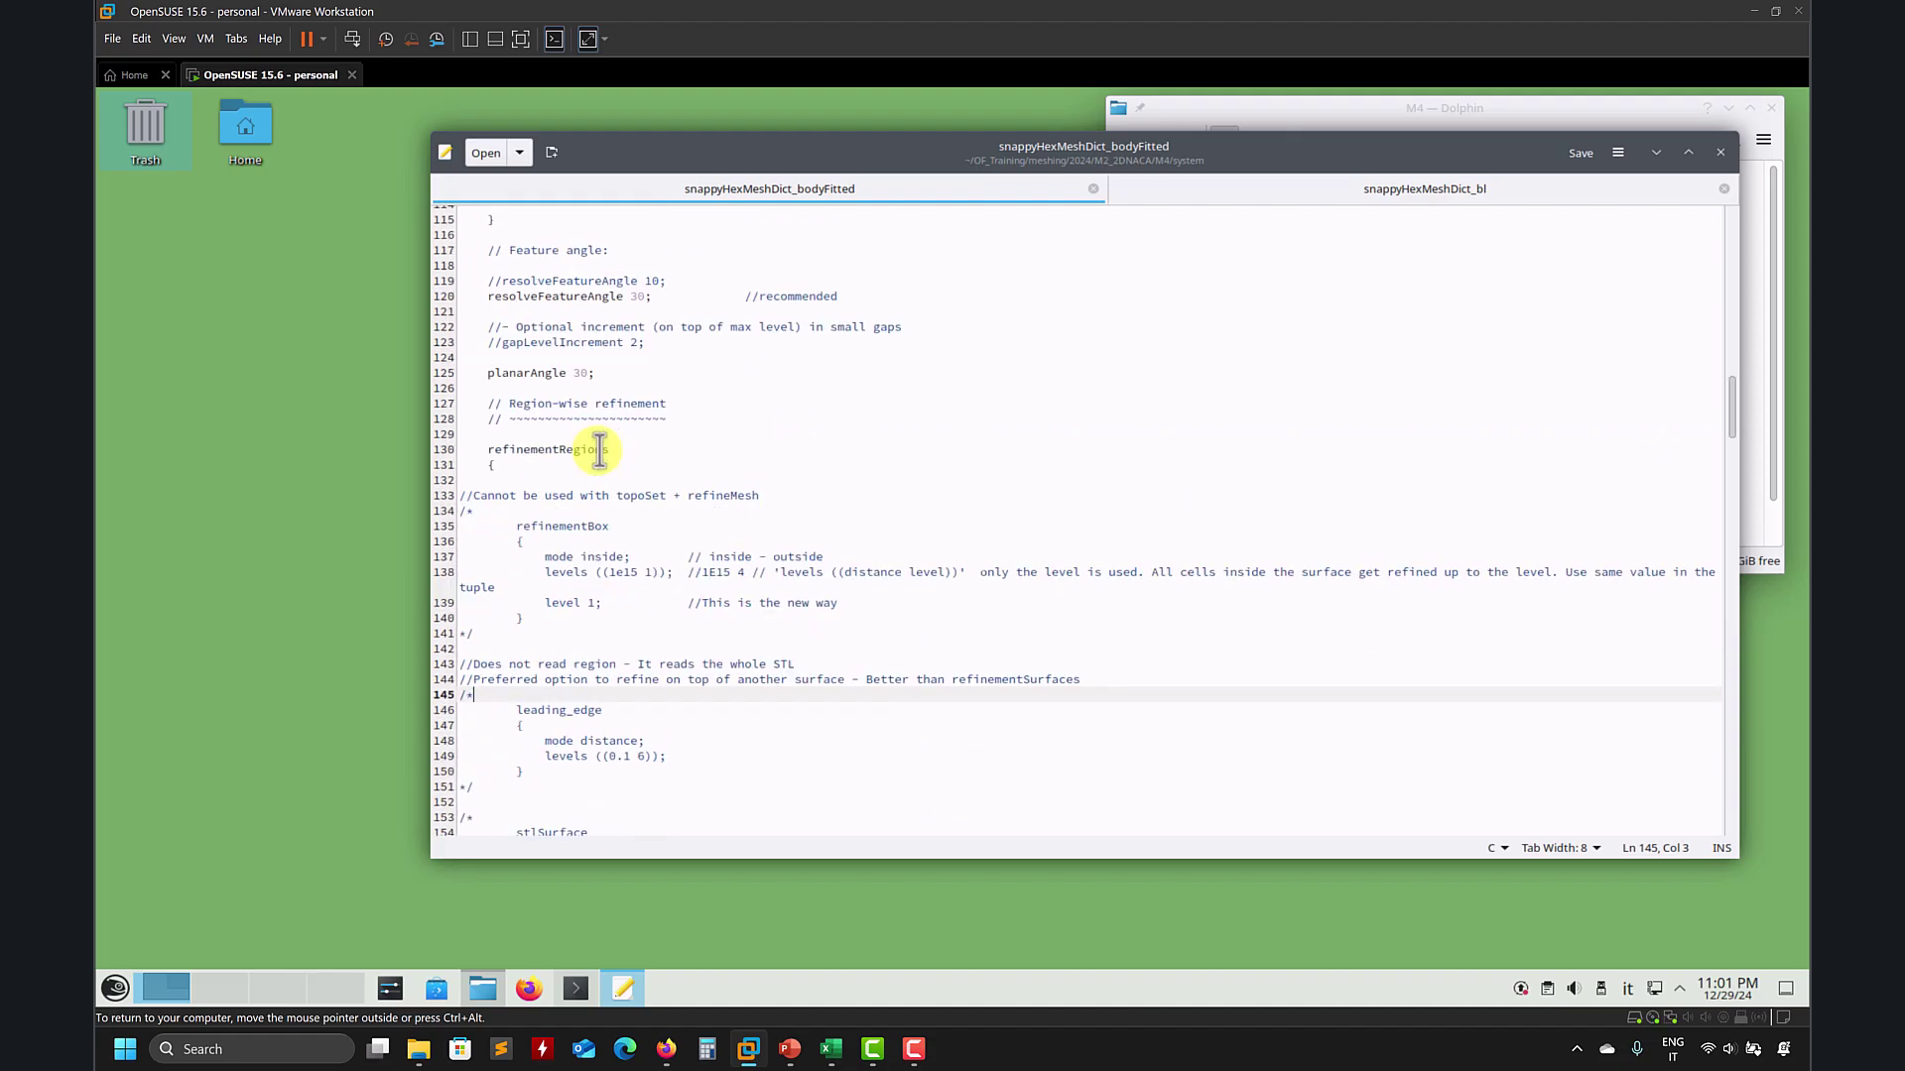
scroll(599, 452, "up", 8)
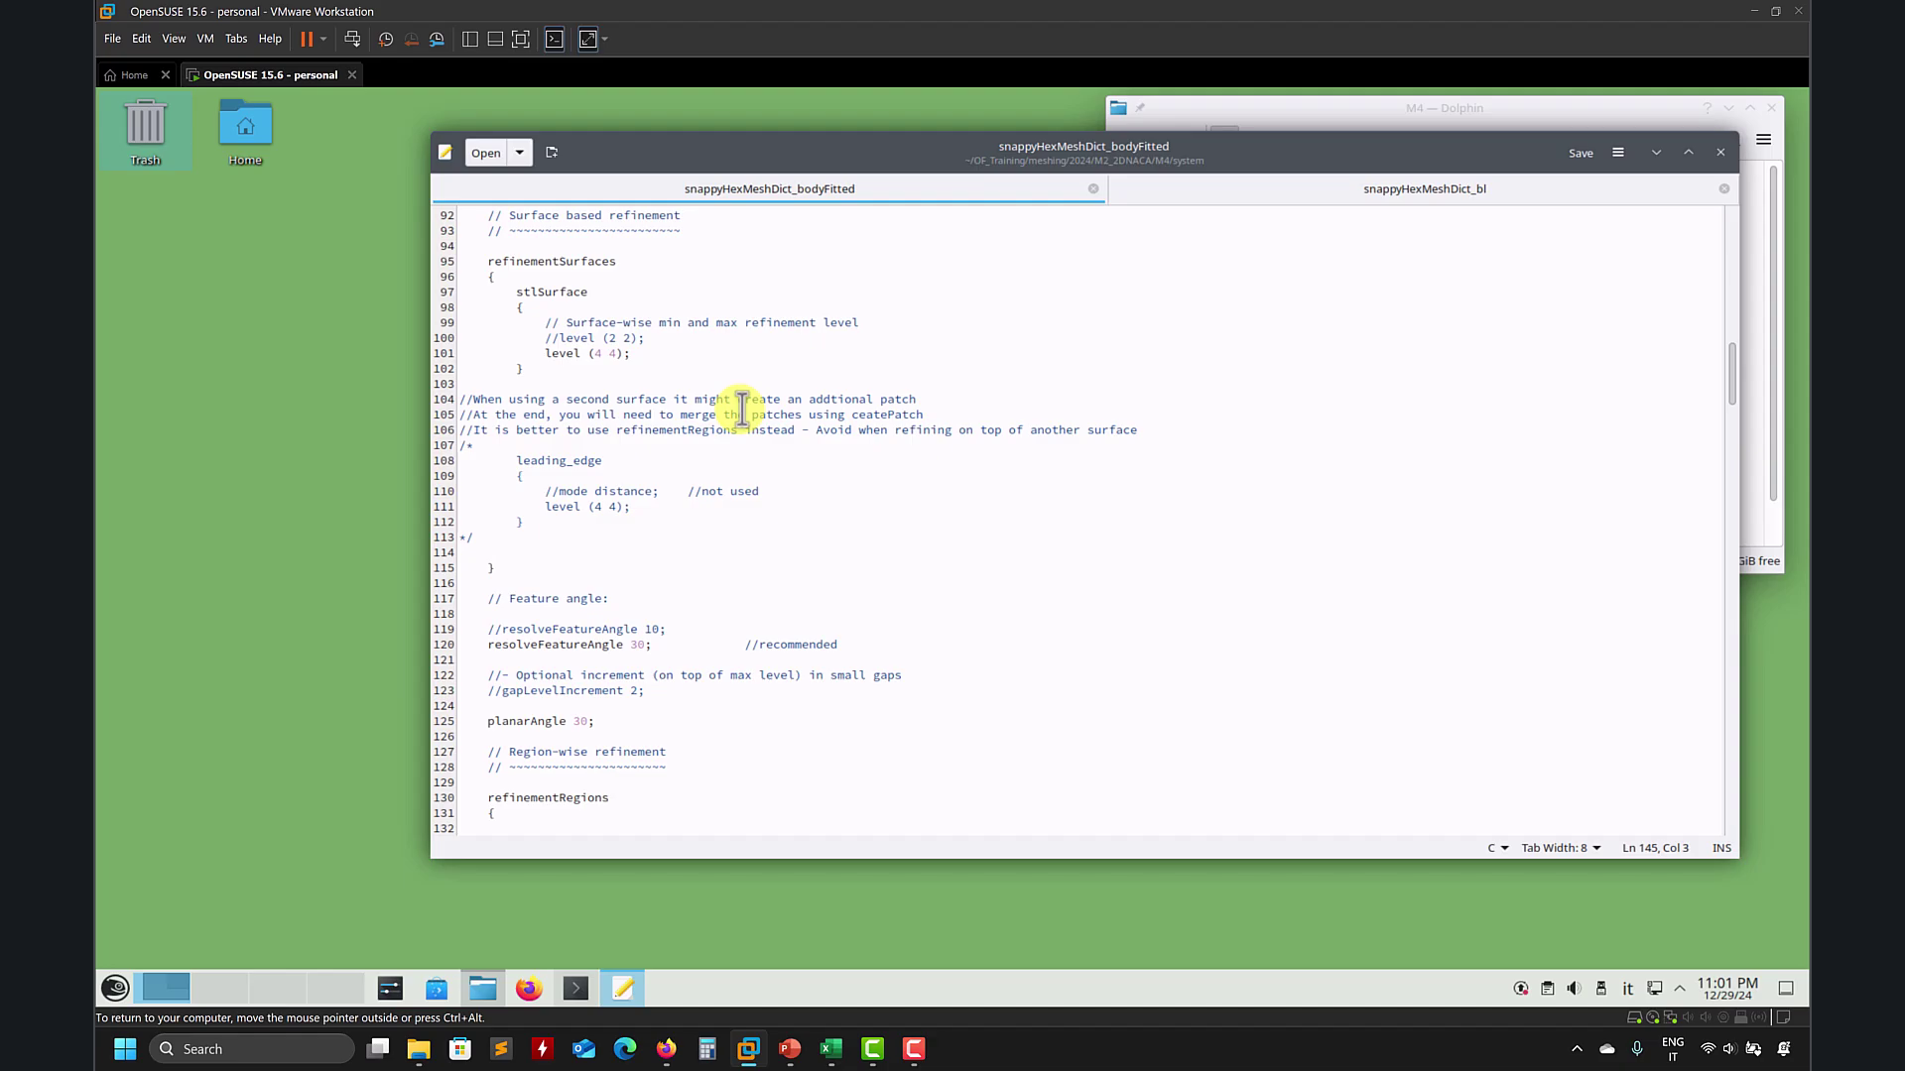
left_click_drag(915, 151, 649, 212)
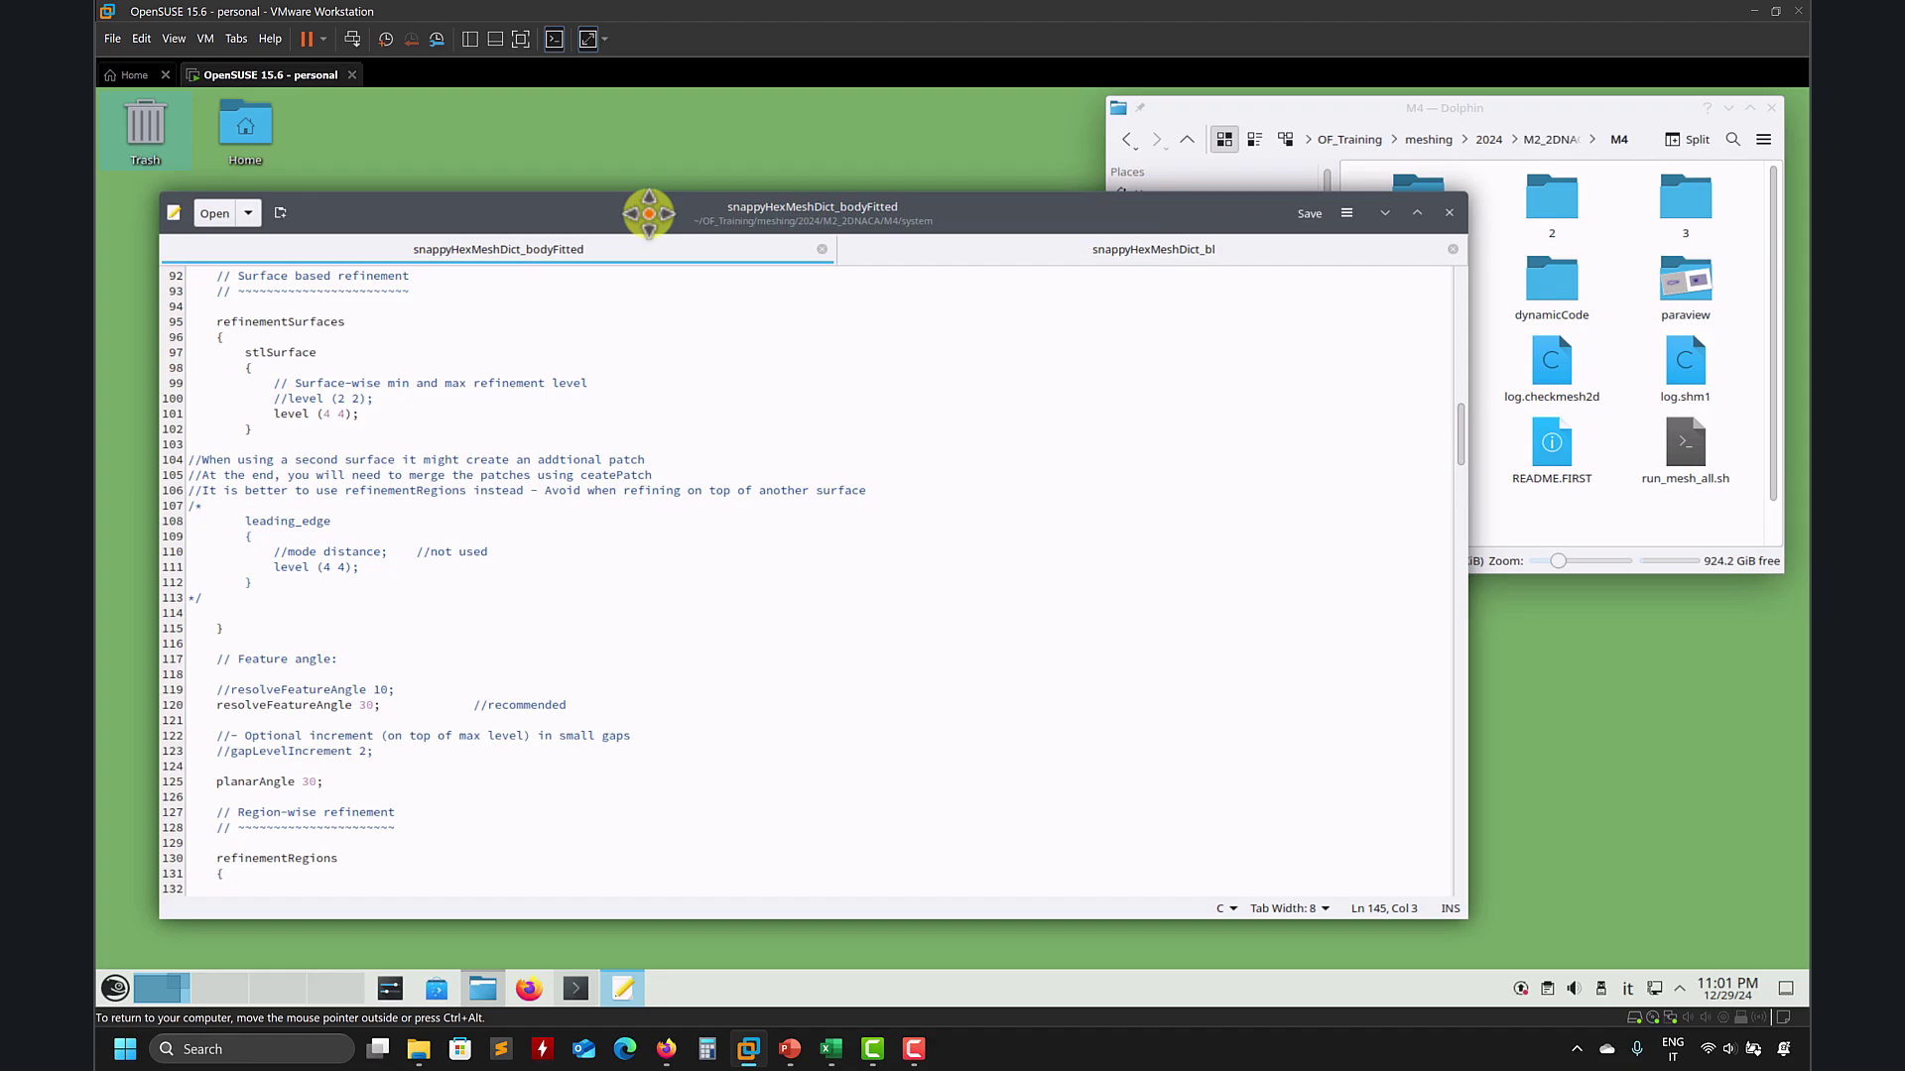